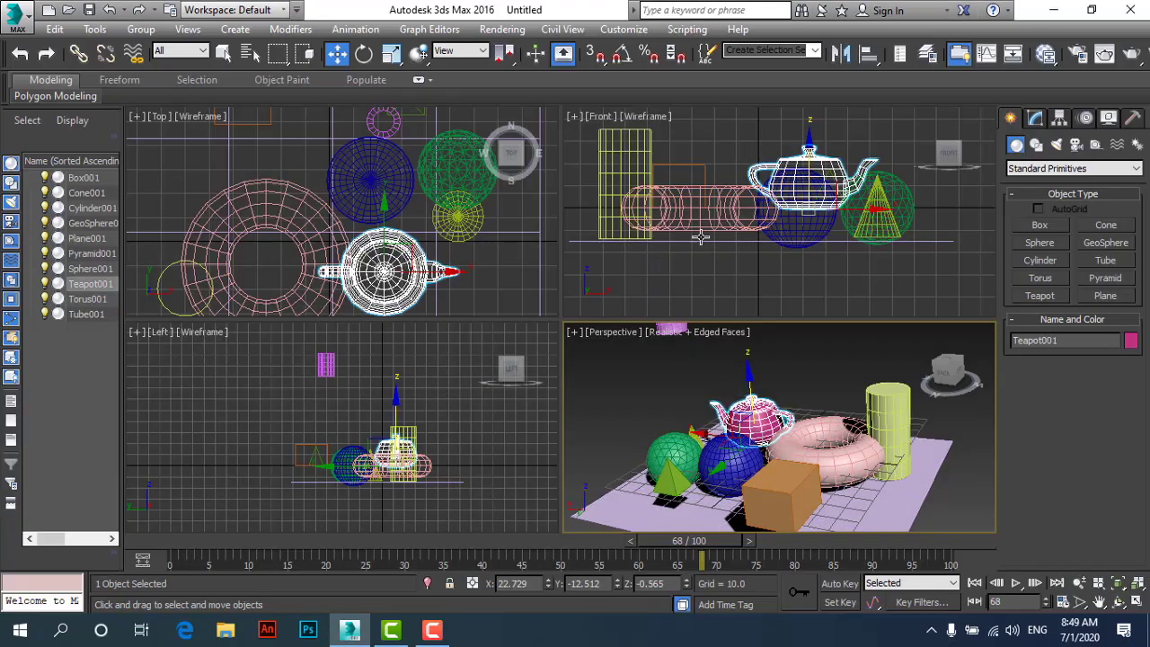
Practise selecting the cone, torus and groups of objects by clicking and region-dragging.
click(681, 372)
alt+middle_drag(680, 372, 773, 453)
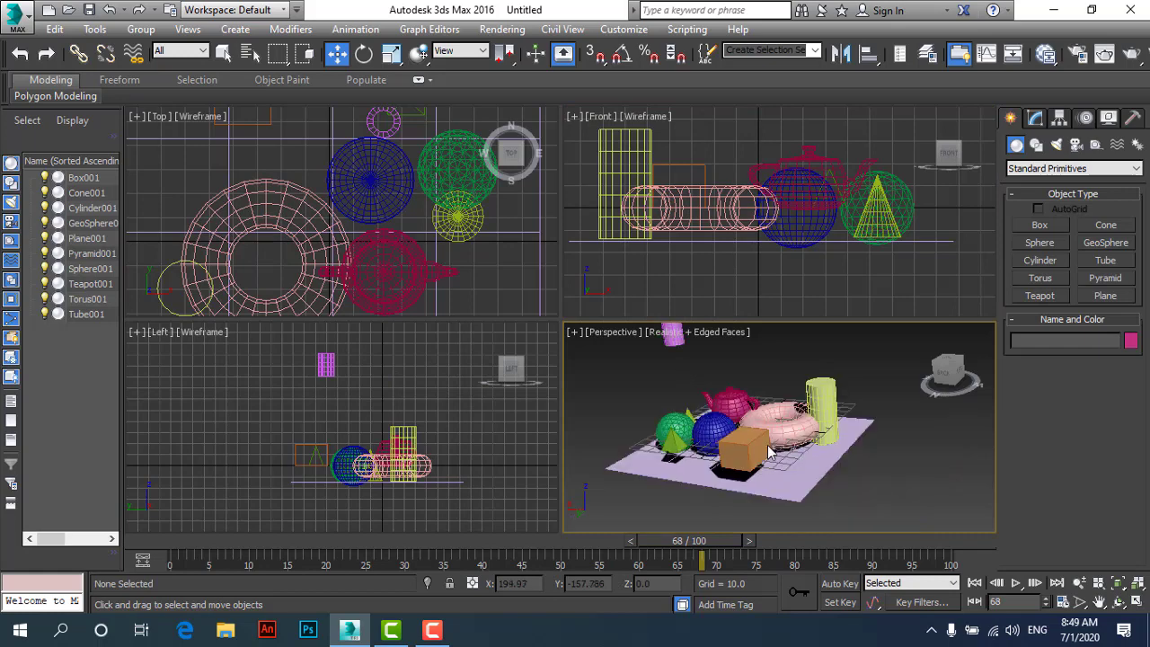
click(782, 406)
ctrl+click(619, 429)
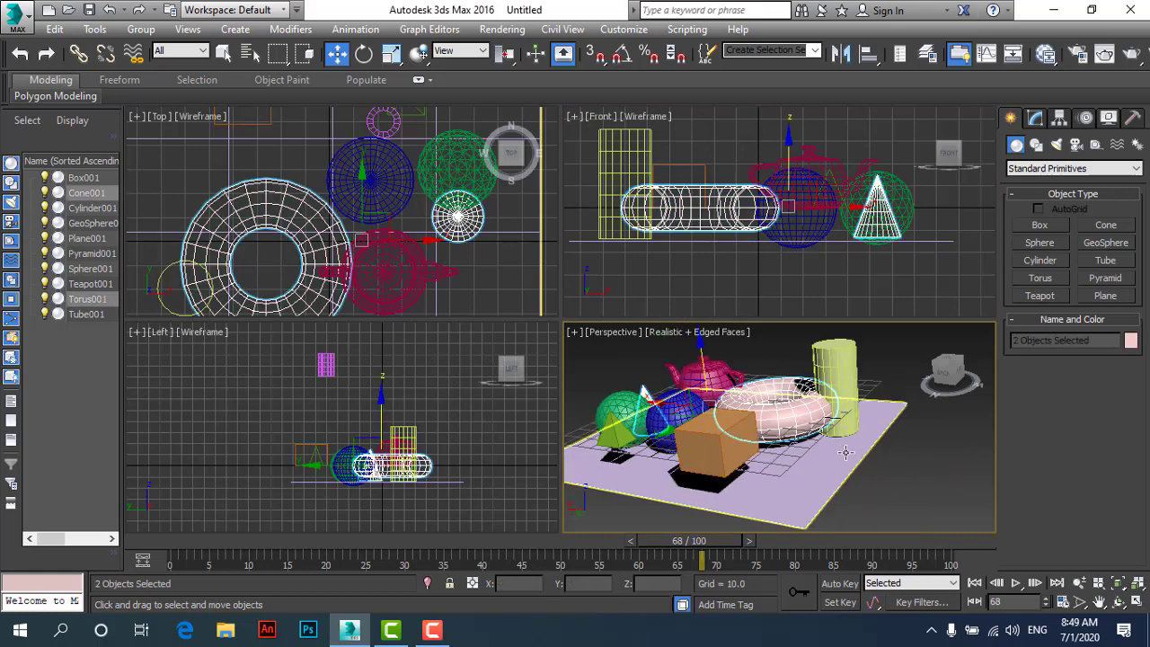
drag(808, 467, 627, 354)
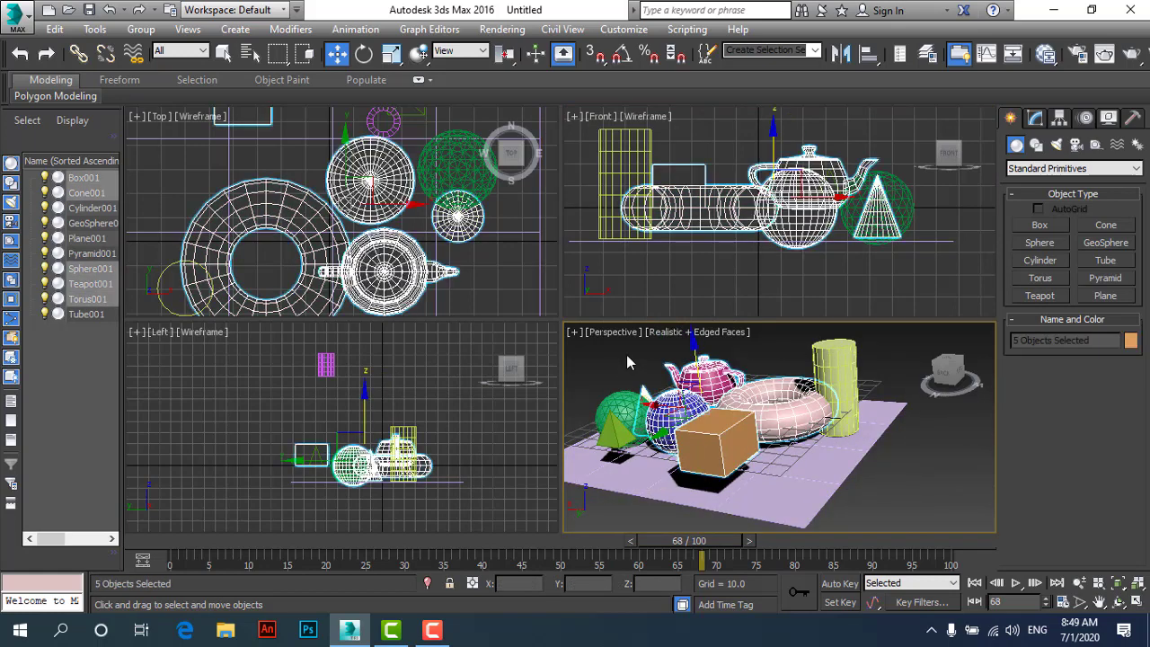
drag(913, 280, 611, 168)
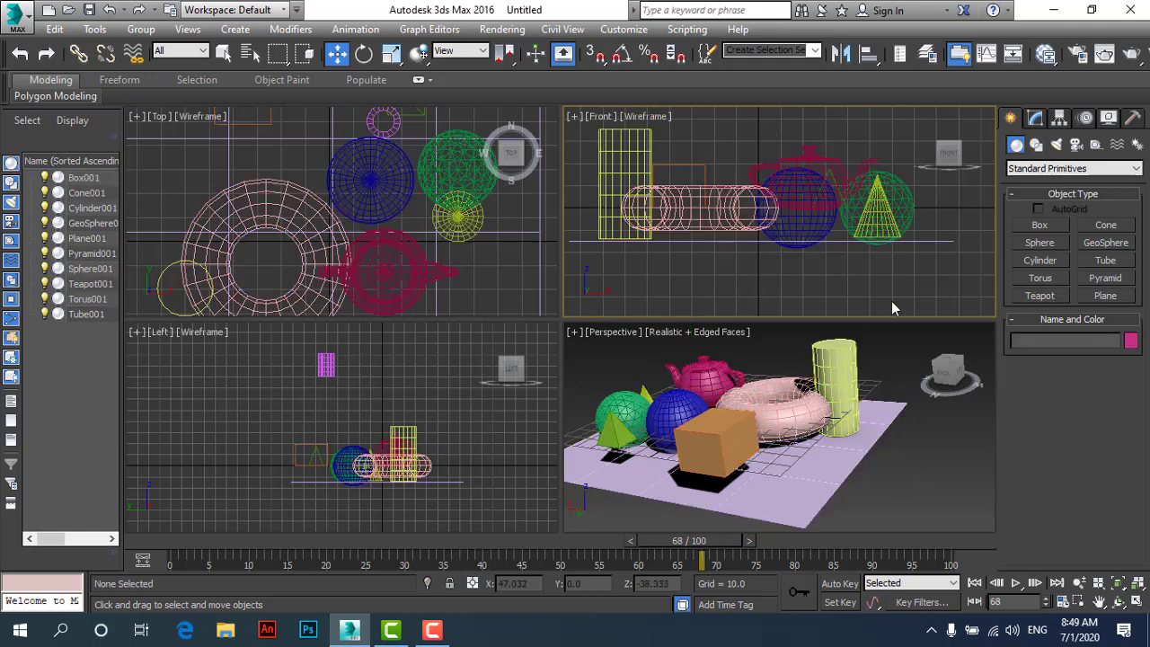
click(804, 311)
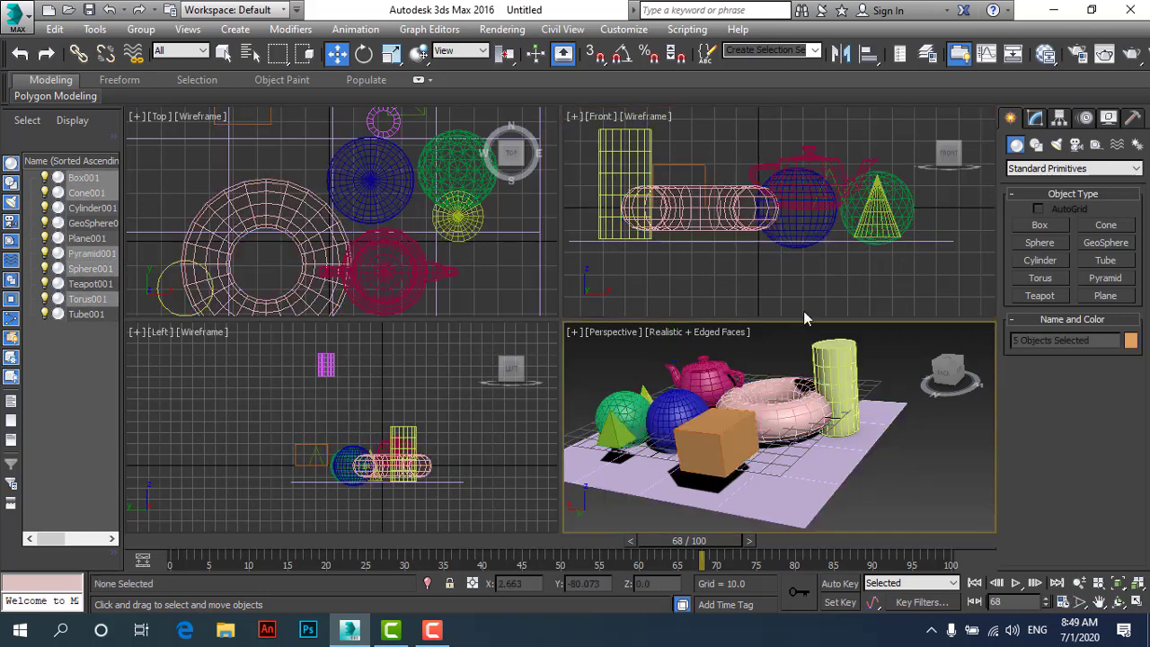
click(709, 223)
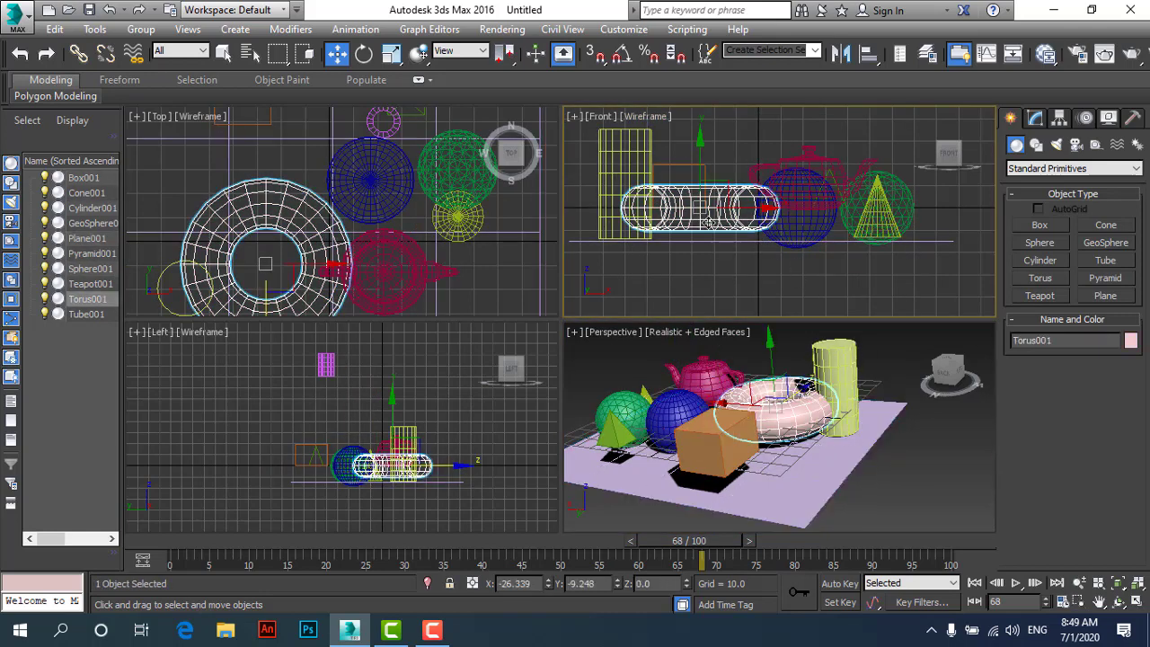
click(896, 479)
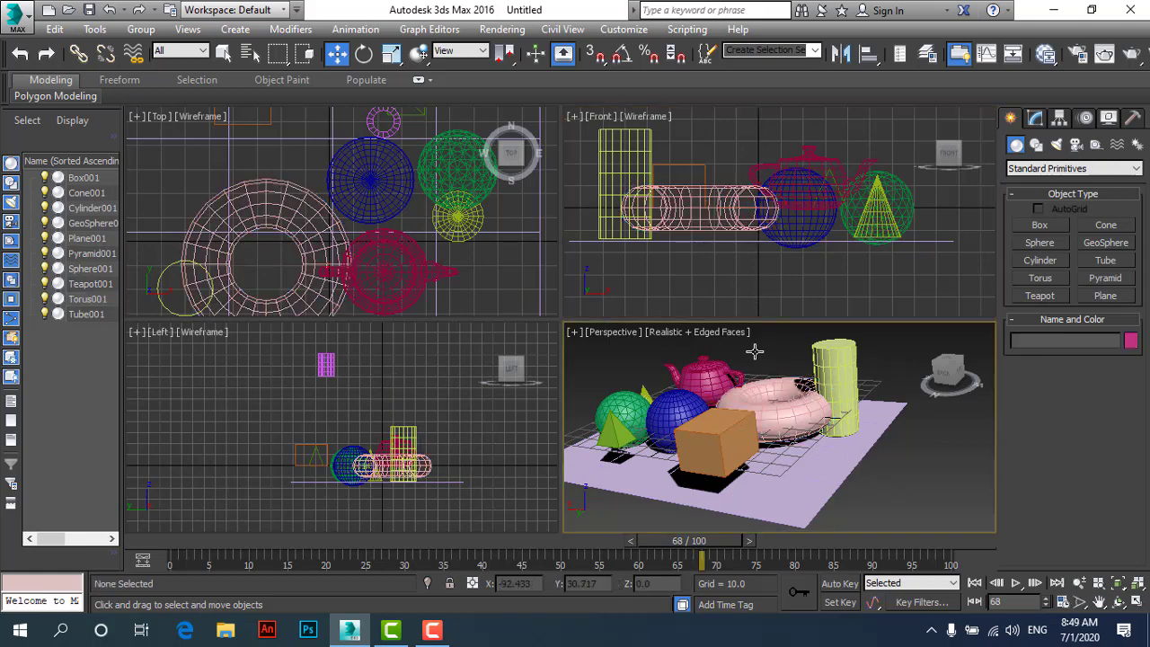
Reset the scene from the application menu, discarding unsaved changes and confirming.
click(26, 24)
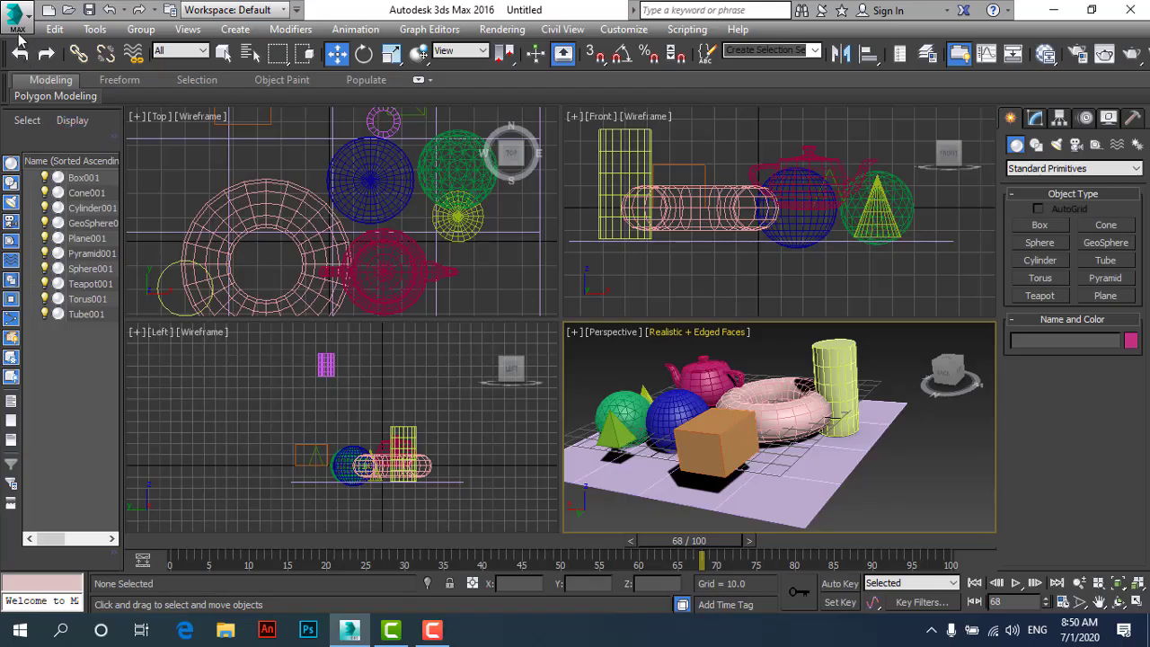
click(22, 27)
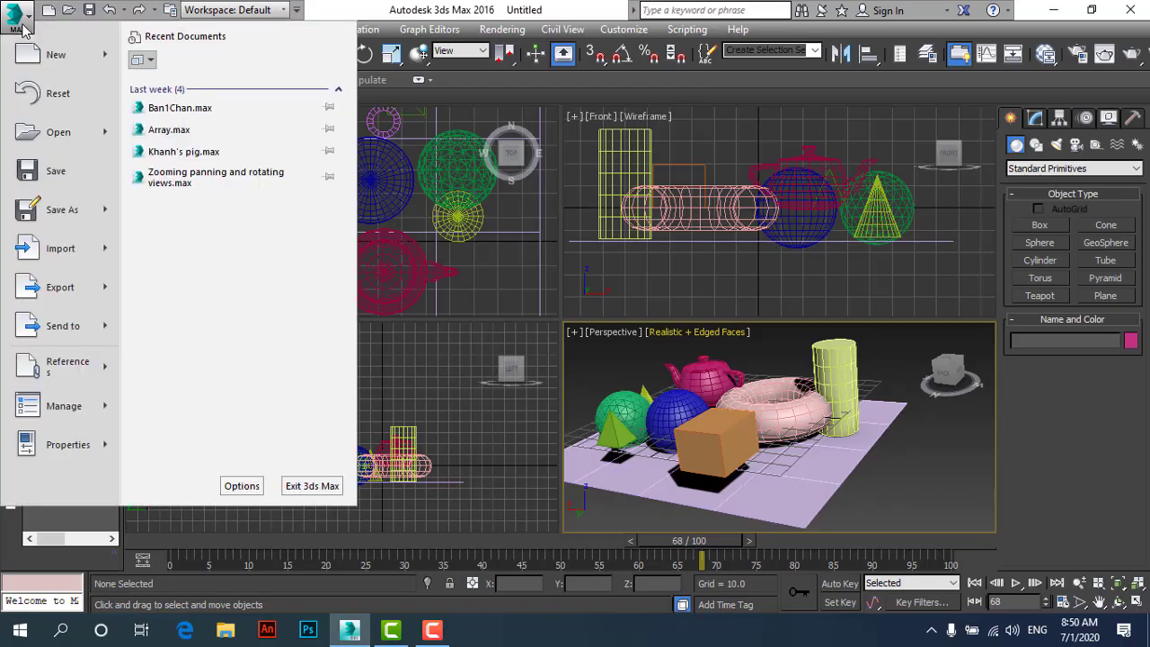
click(53, 94)
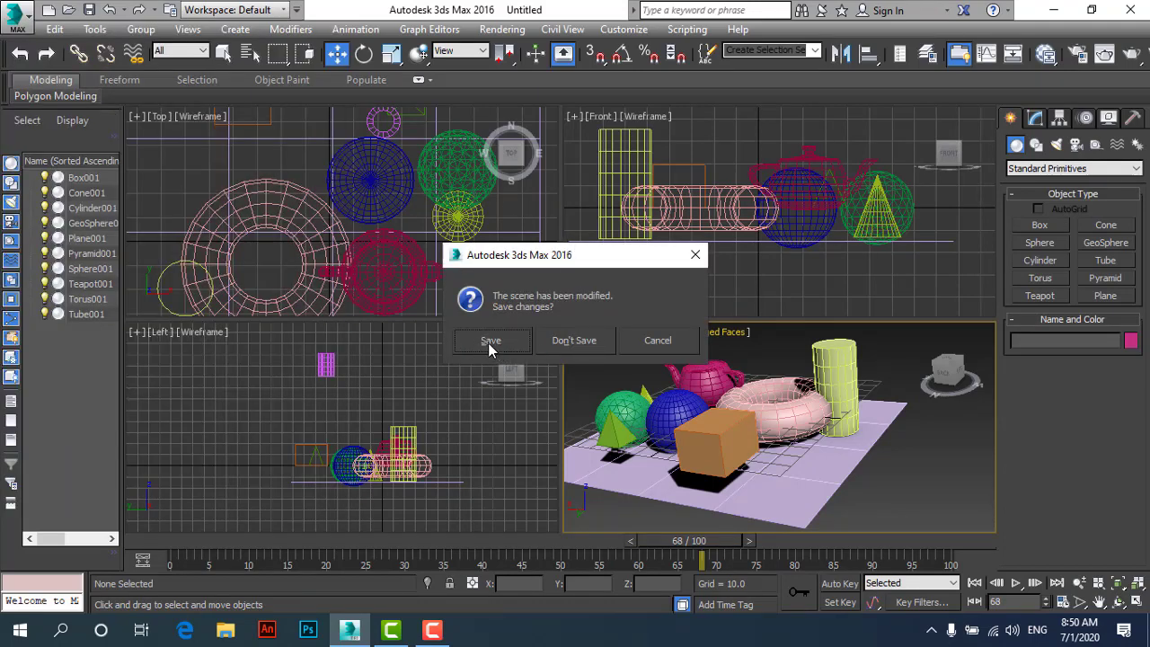
click(603, 341)
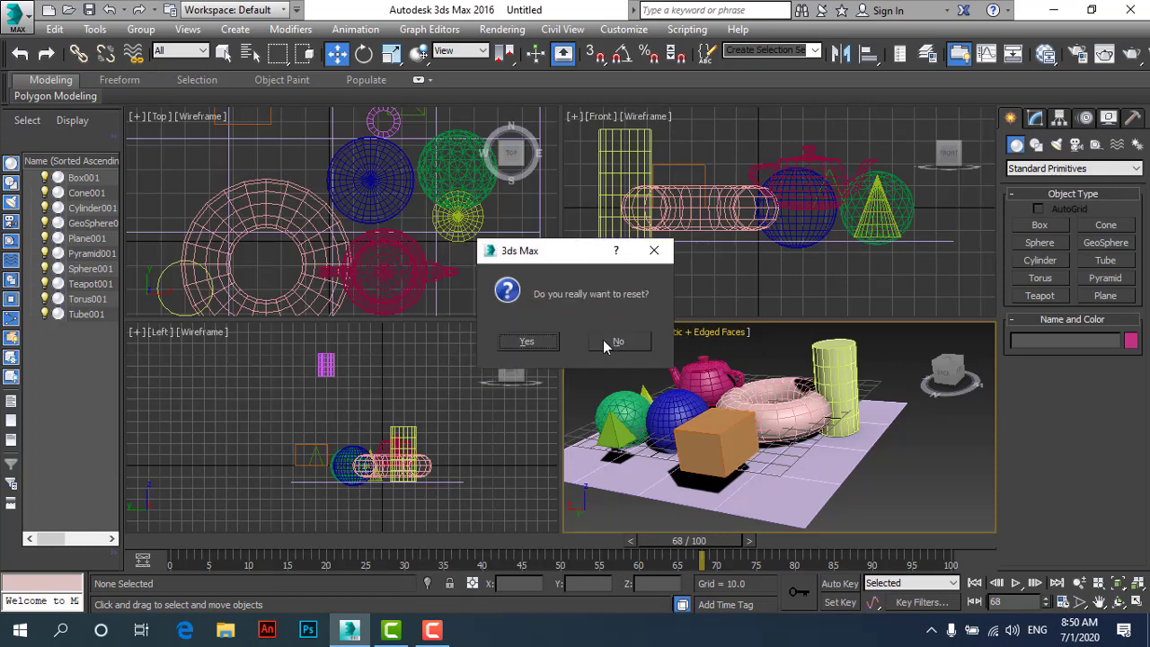
click(538, 343)
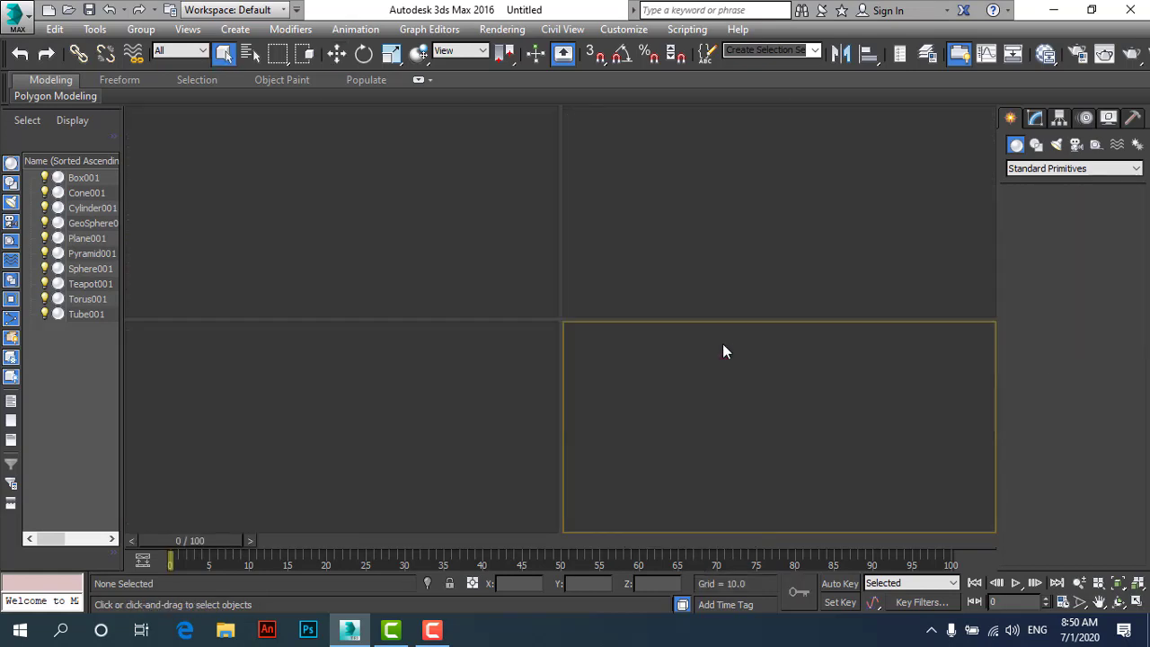
click(762, 294)
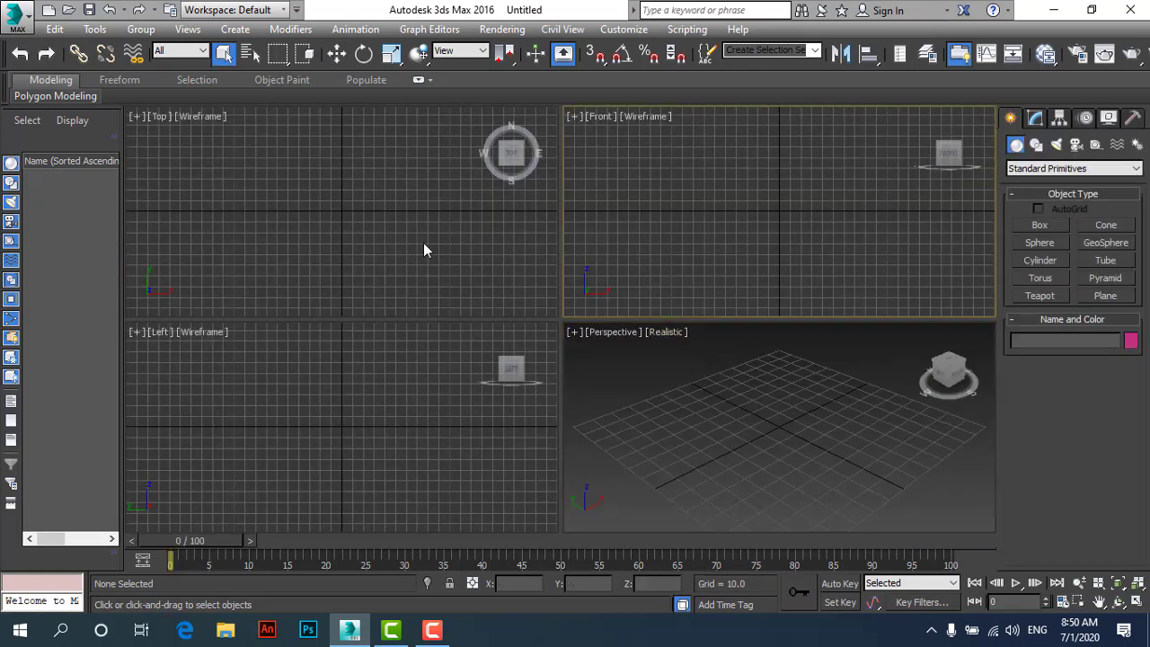
alt+middle_drag(424, 243, 412, 258)
click(393, 361)
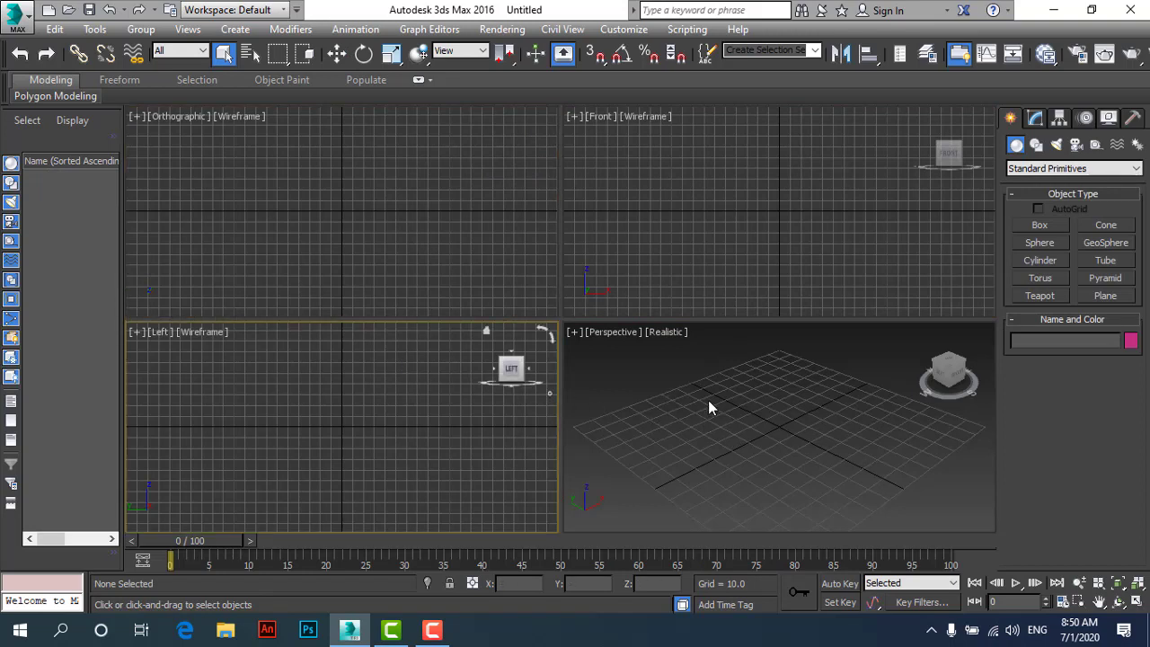
click(708, 408)
click(602, 216)
click(408, 290)
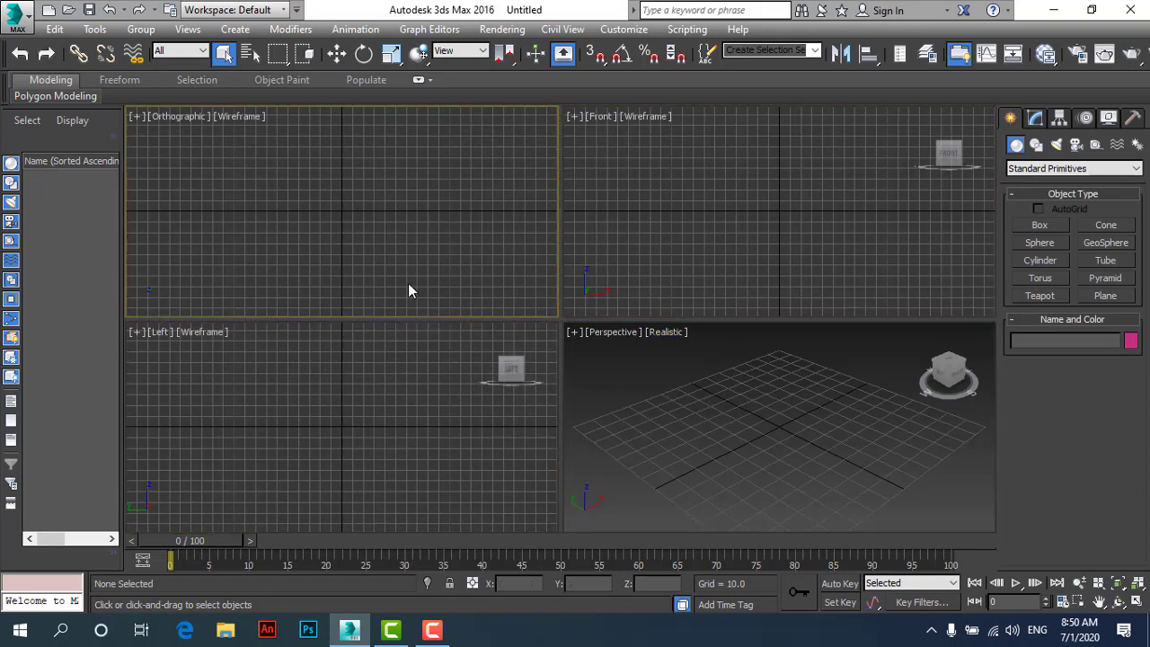
click(378, 383)
click(705, 415)
click(688, 297)
click(356, 269)
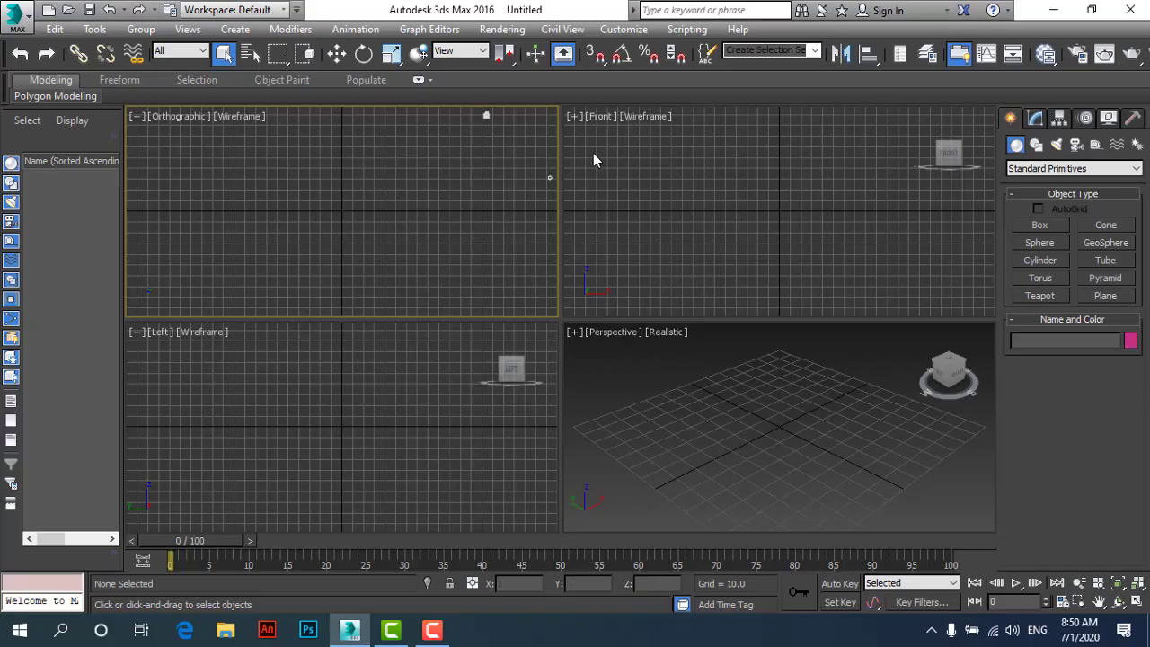
click(594, 154)
click(298, 172)
click(171, 120)
click(241, 216)
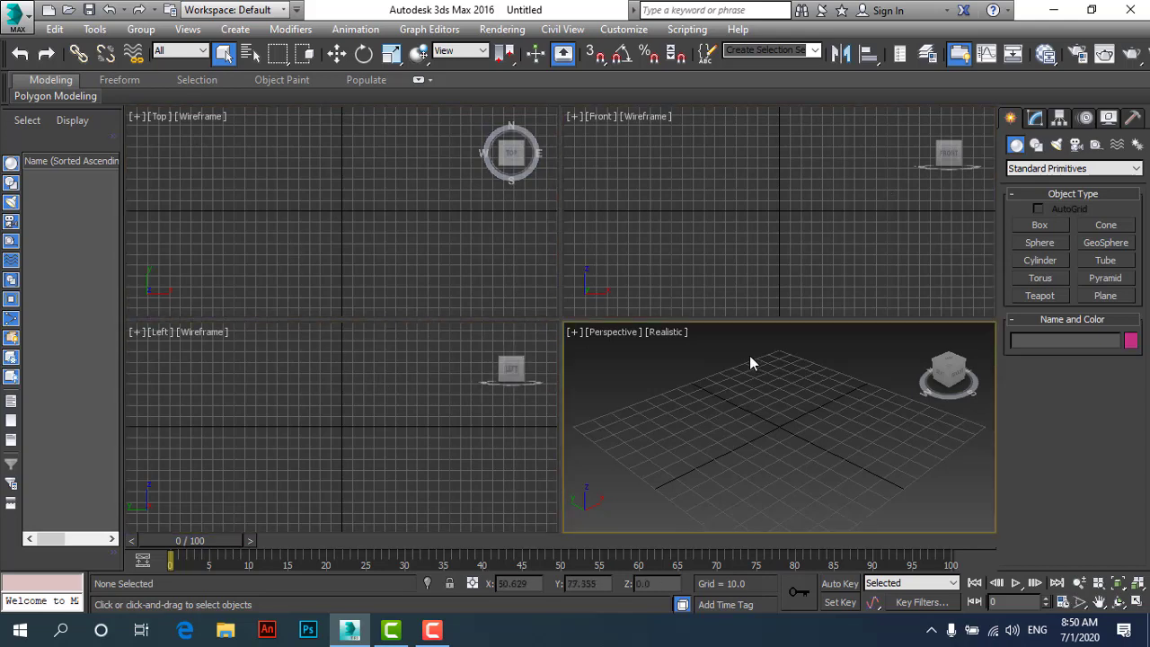
Create Box001 in the Top view, about 19.569 × 22.701 with height 62.622.
click(1051, 225)
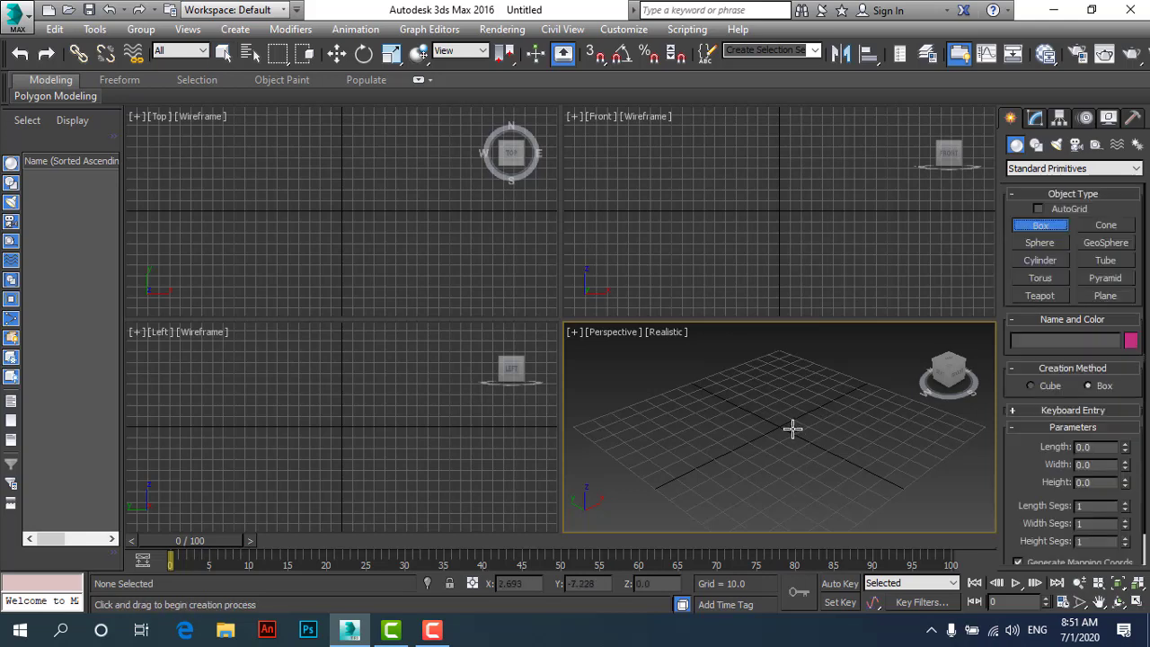
drag(780, 429, 782, 448)
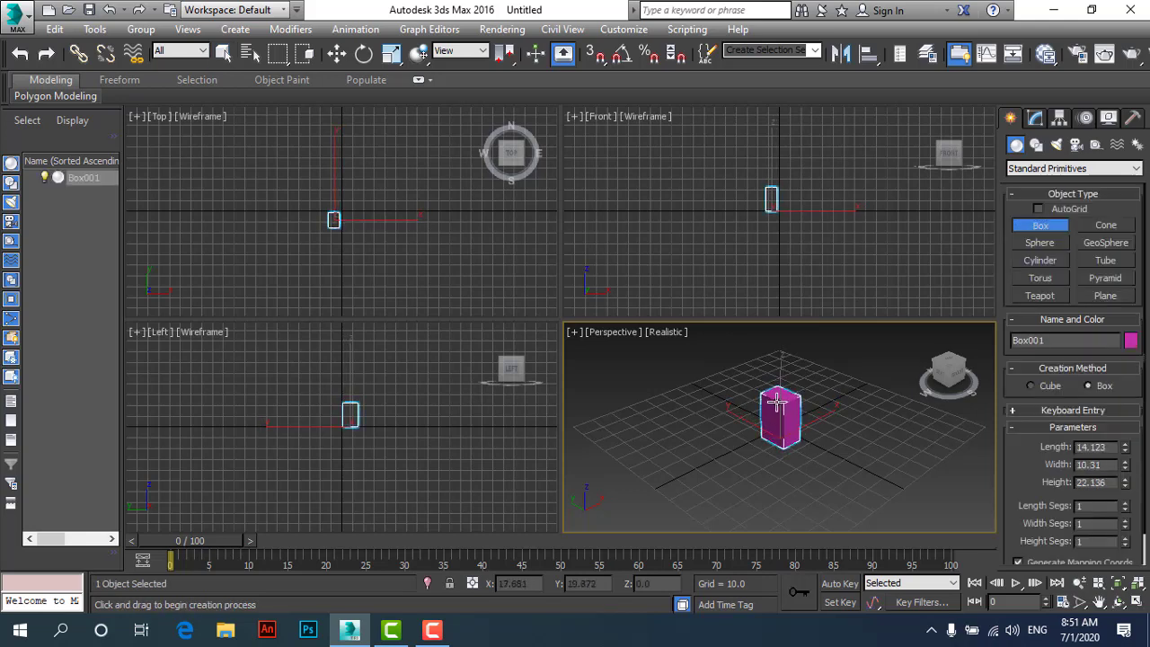
right_click(780, 402)
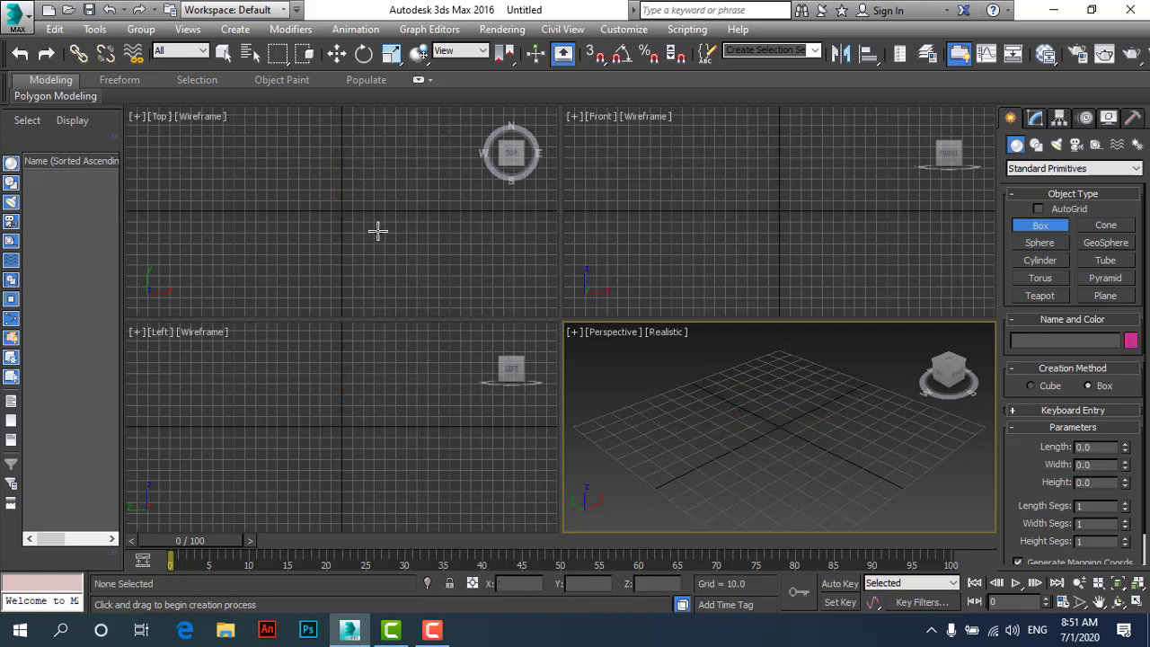
drag(360, 221, 385, 242)
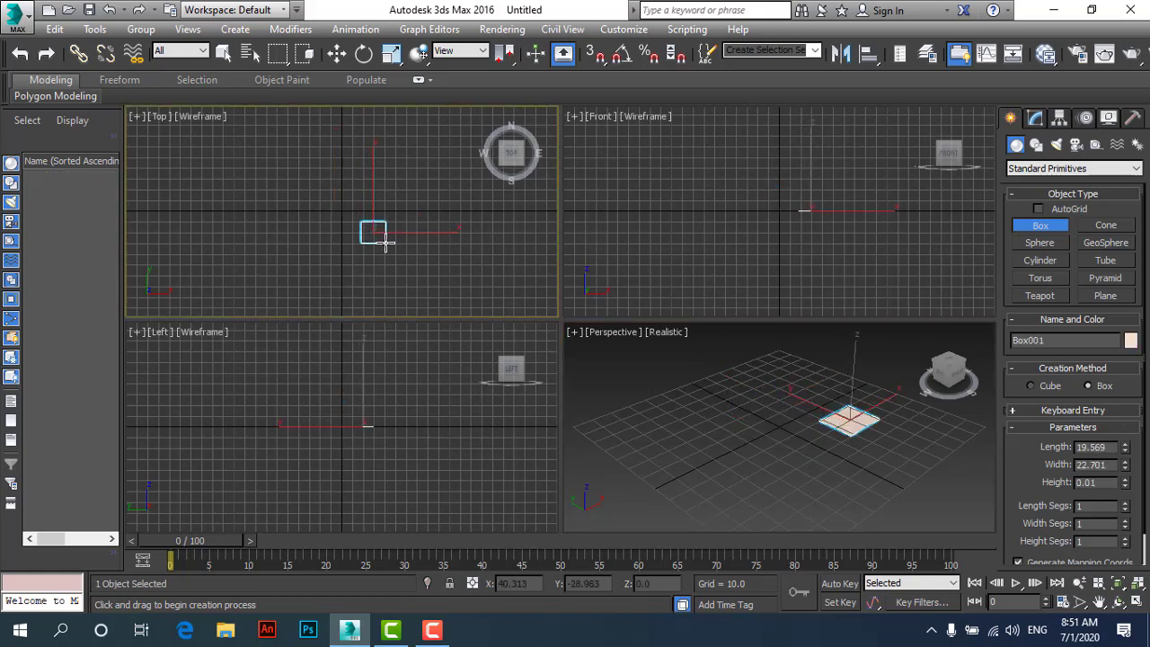
click(390, 178)
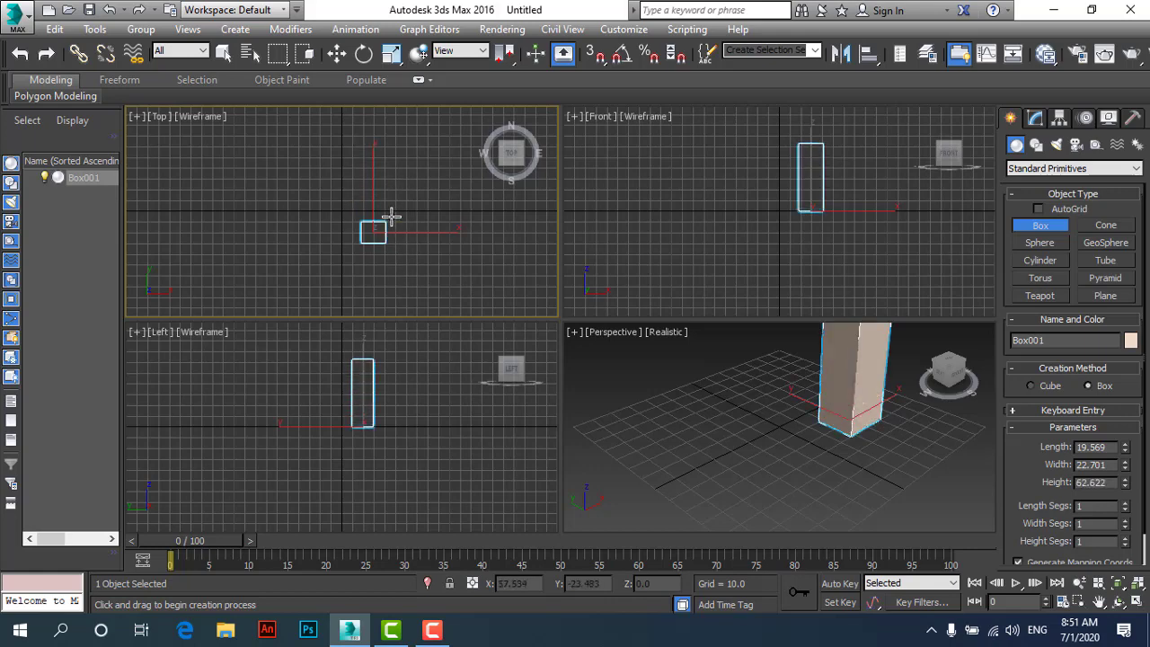
Move Box001 slightly right and down in the Top view.
click(337, 54)
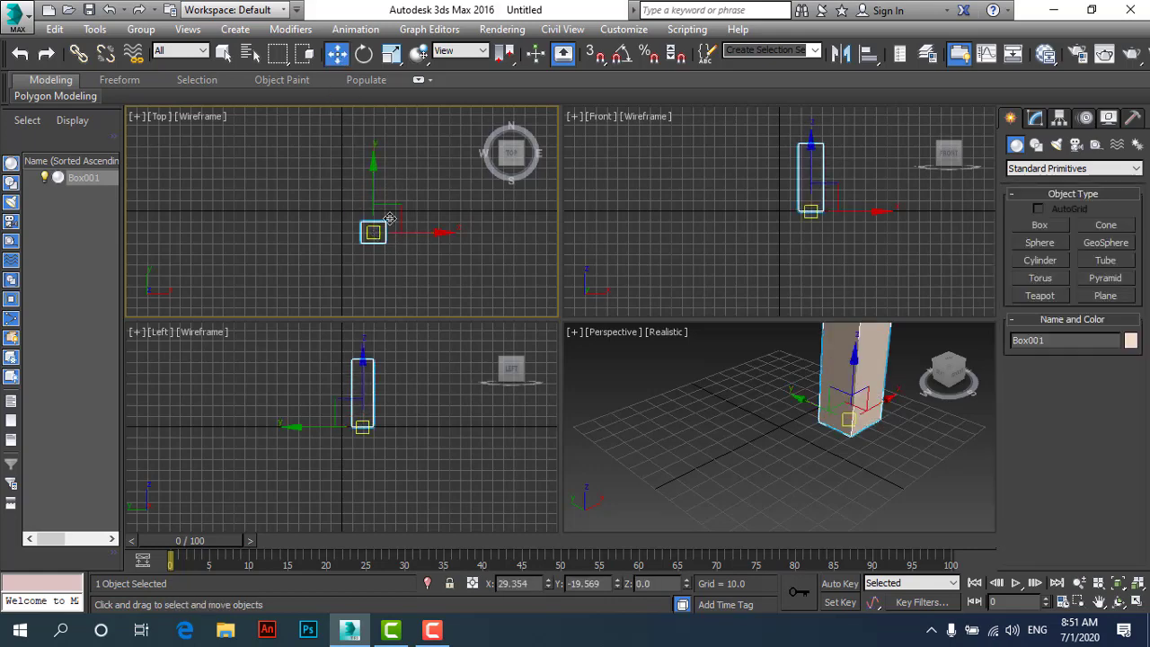
drag(376, 240, 392, 249)
scroll(379, 252, down, 1)
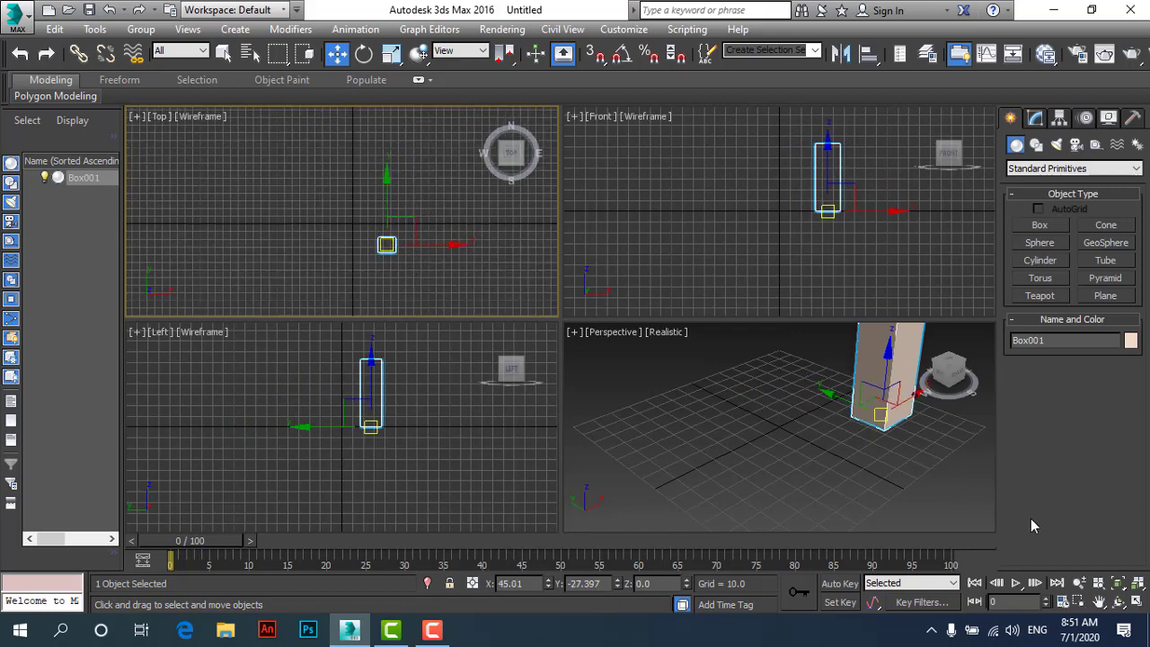
Maximize and zoom the Top view, then drag Box001 to X 49.282, Y -10.892.
click(1138, 602)
scroll(751, 400, up, 1)
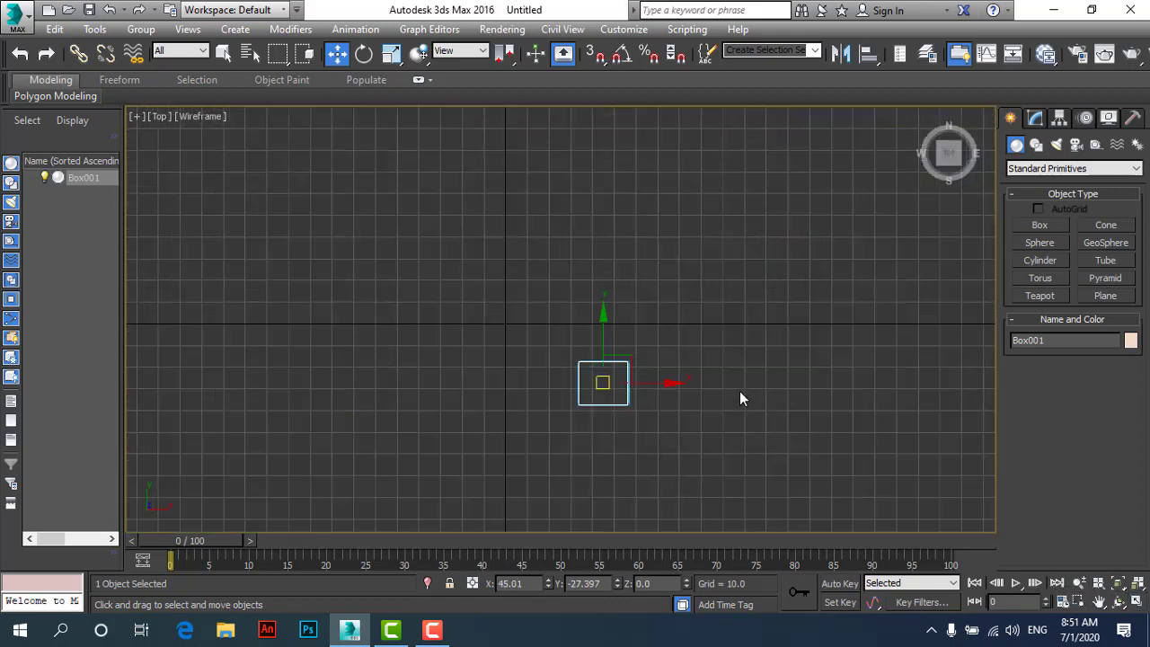
scroll(740, 393, up, 4)
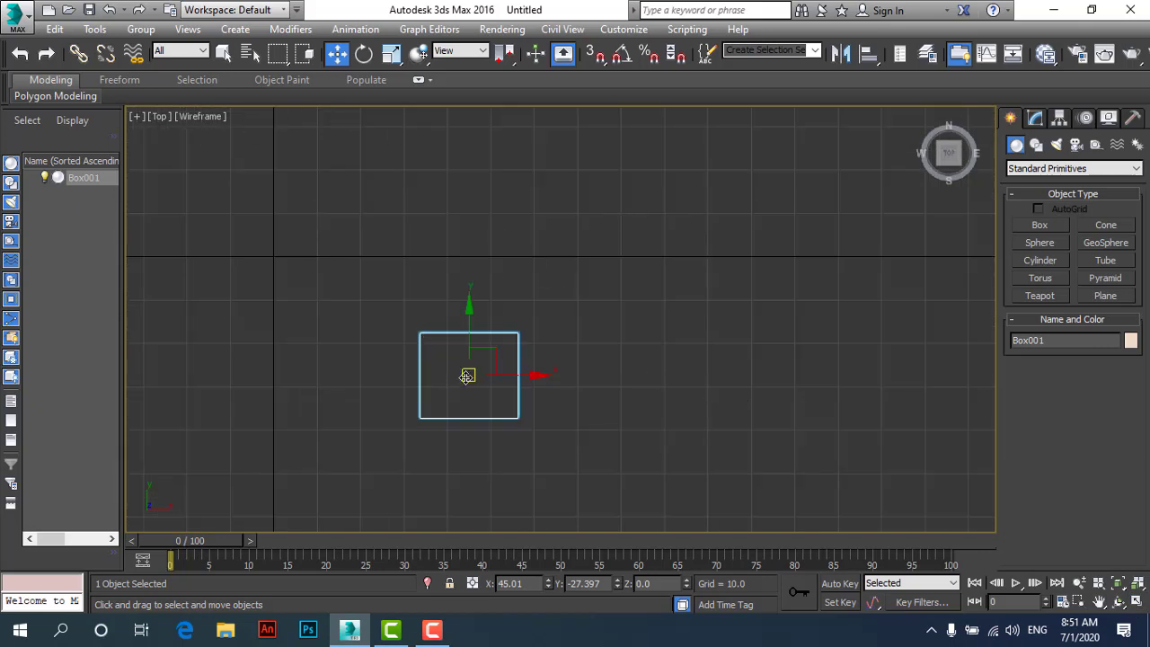
drag(468, 375, 488, 302)
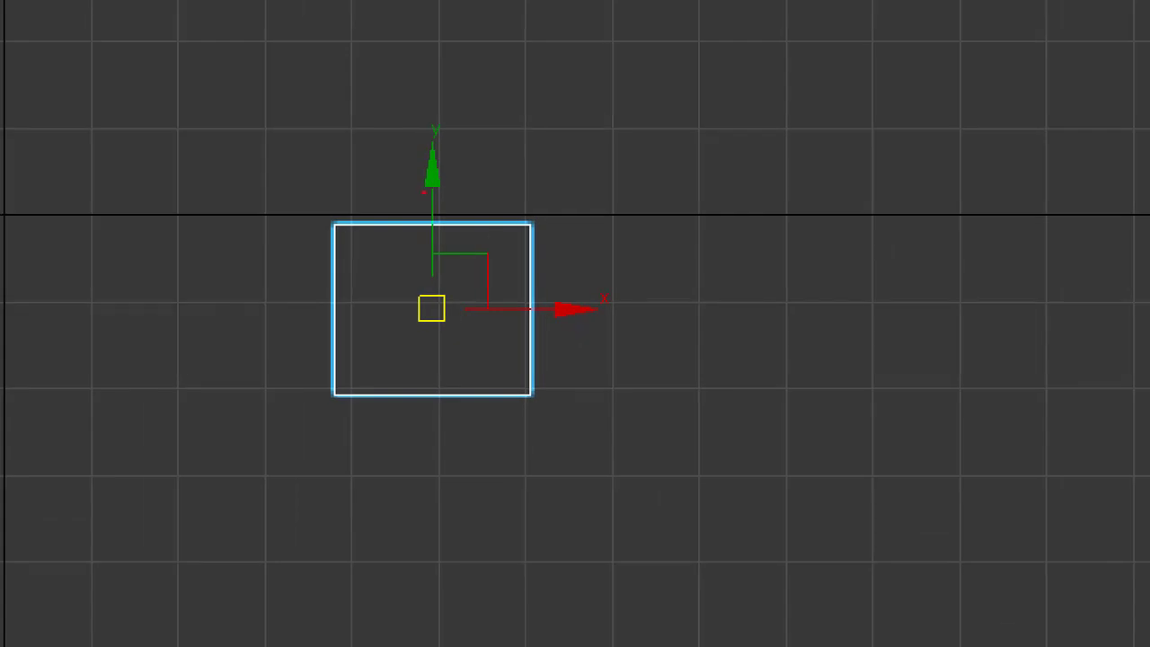
drag(466, 171, 491, 106)
drag(475, 321, 593, 319)
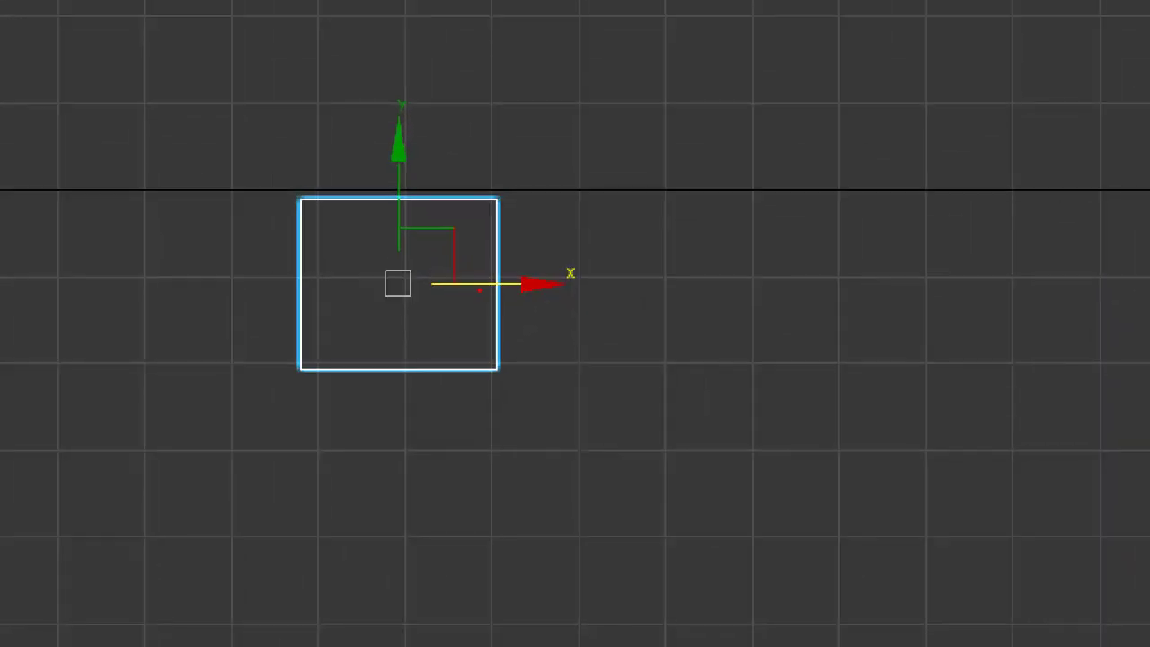
drag(550, 242, 535, 256)
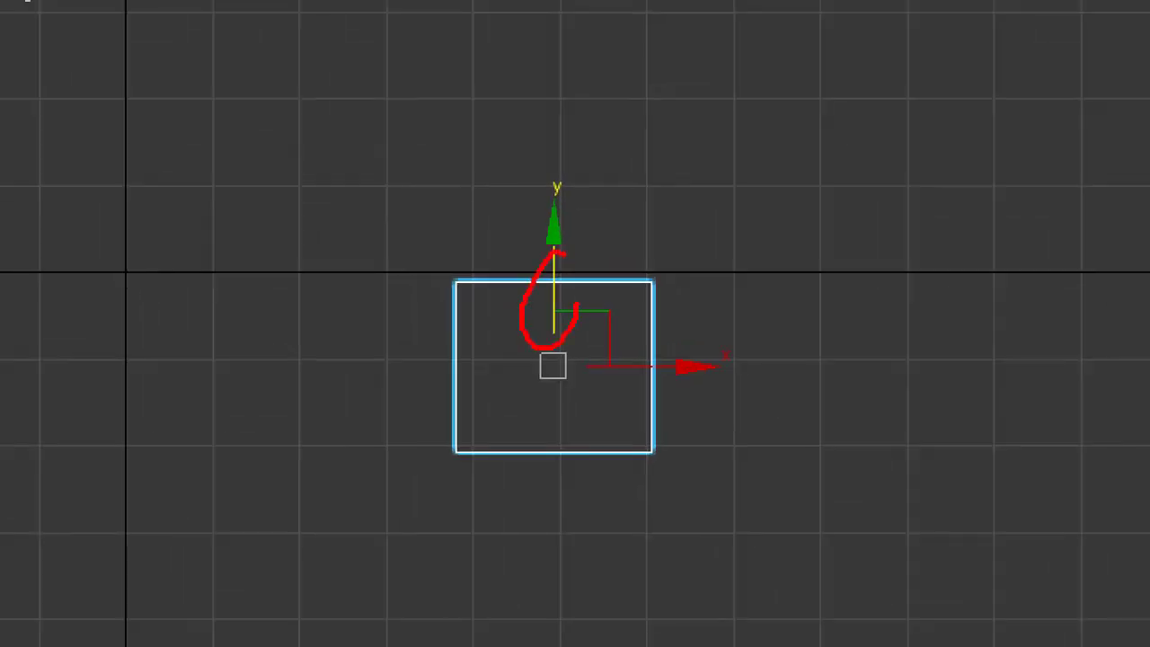
drag(563, 256, 559, 255)
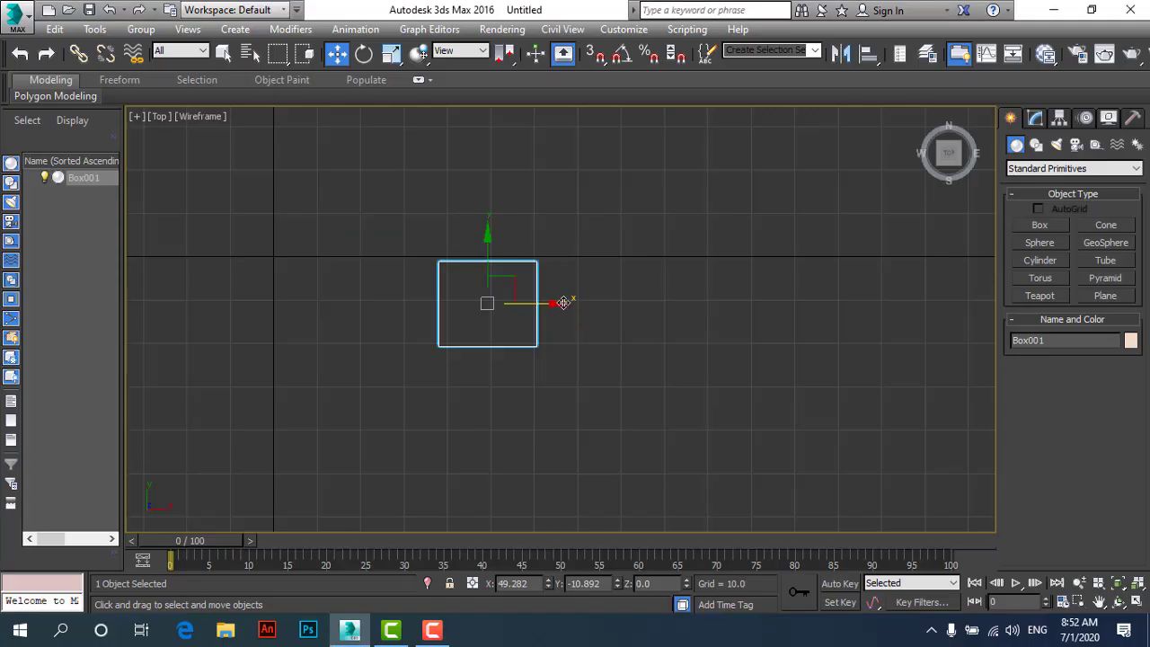
Drag Box001 along X and Y with the move gizmo to X 74.605, Y -17.407.
click(558, 306)
click(532, 306)
mouse_move(562, 304)
mouse_down()
mouse_move(652, 298)
mouse_move(374, 375)
mouse_move(246, 374)
mouse_move(922, 372)
mouse_move(388, 386)
mouse_up()
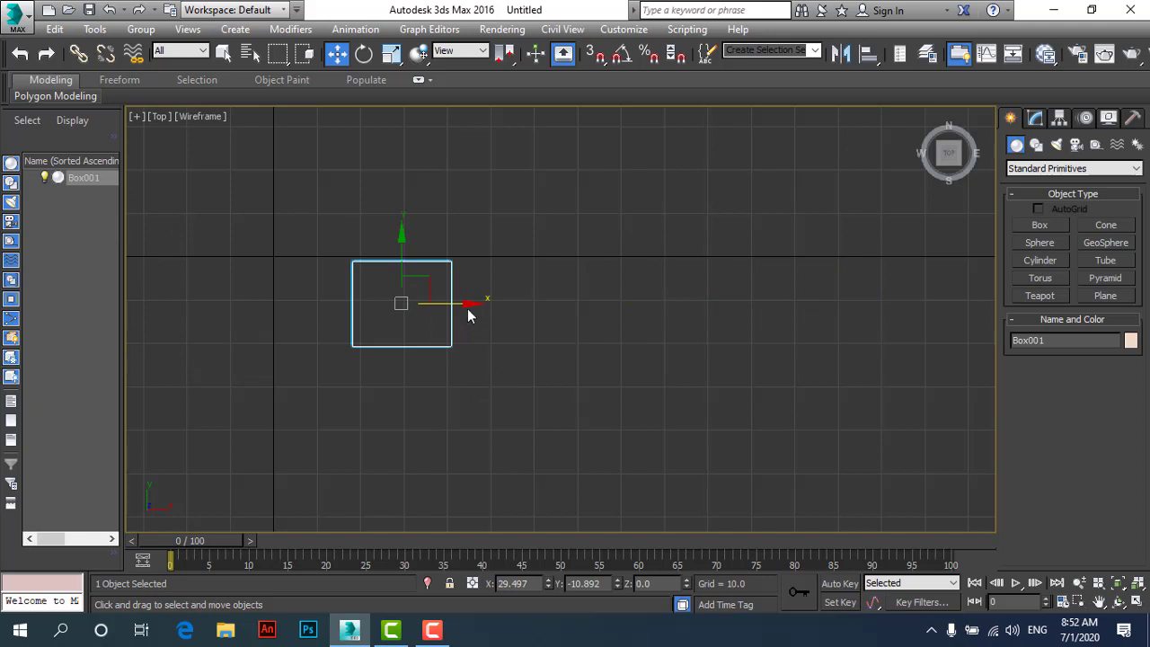
mouse_move(470, 305)
mouse_down()
mouse_move(849, 311)
mouse_move(562, 365)
mouse_up()
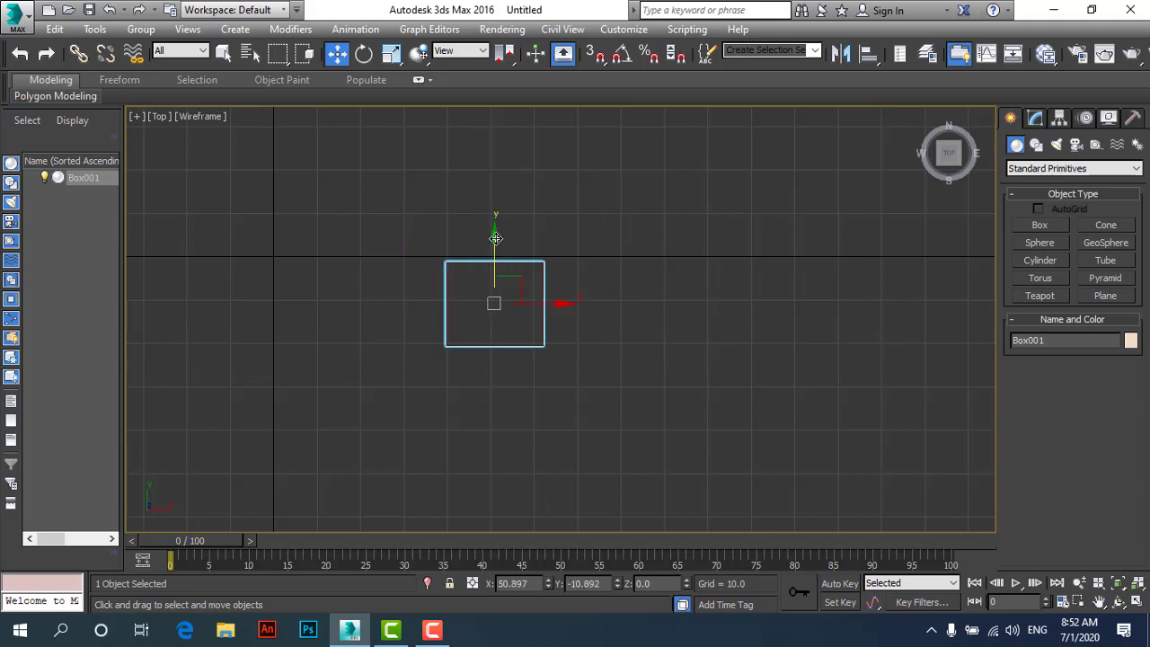
mouse_move(501, 239)
mouse_down()
mouse_move(518, 142)
mouse_move(505, 367)
mouse_up()
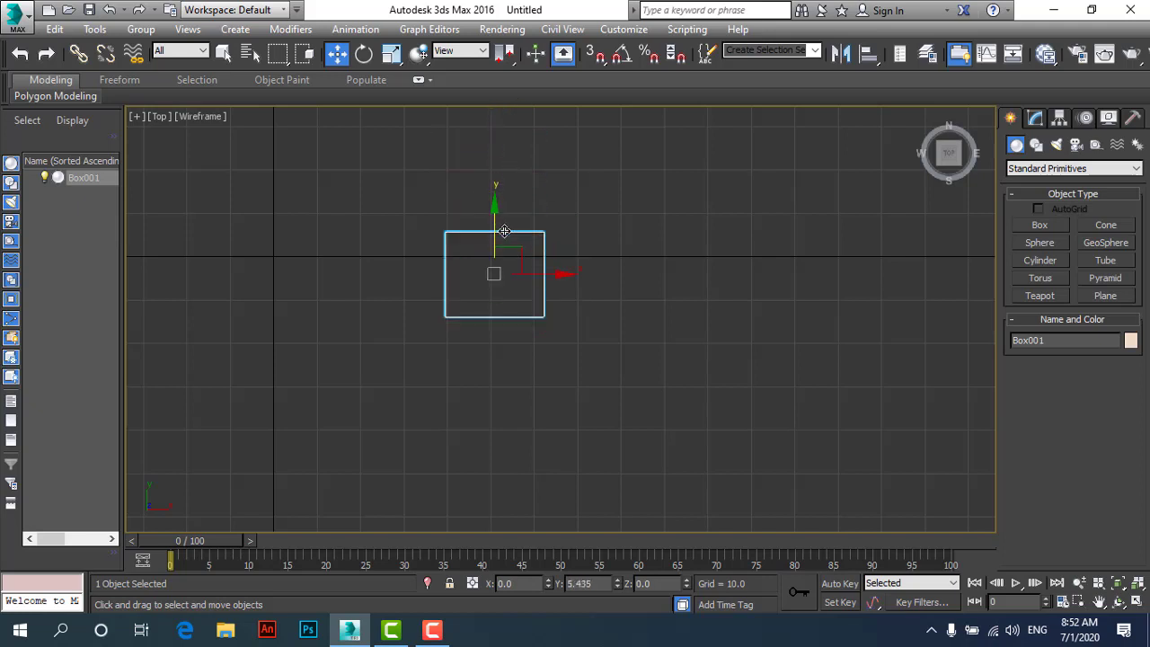
mouse_move(497, 375)
mouse_down()
mouse_move(524, 126)
mouse_move(521, 393)
mouse_move(499, 135)
mouse_move(535, 302)
mouse_up()
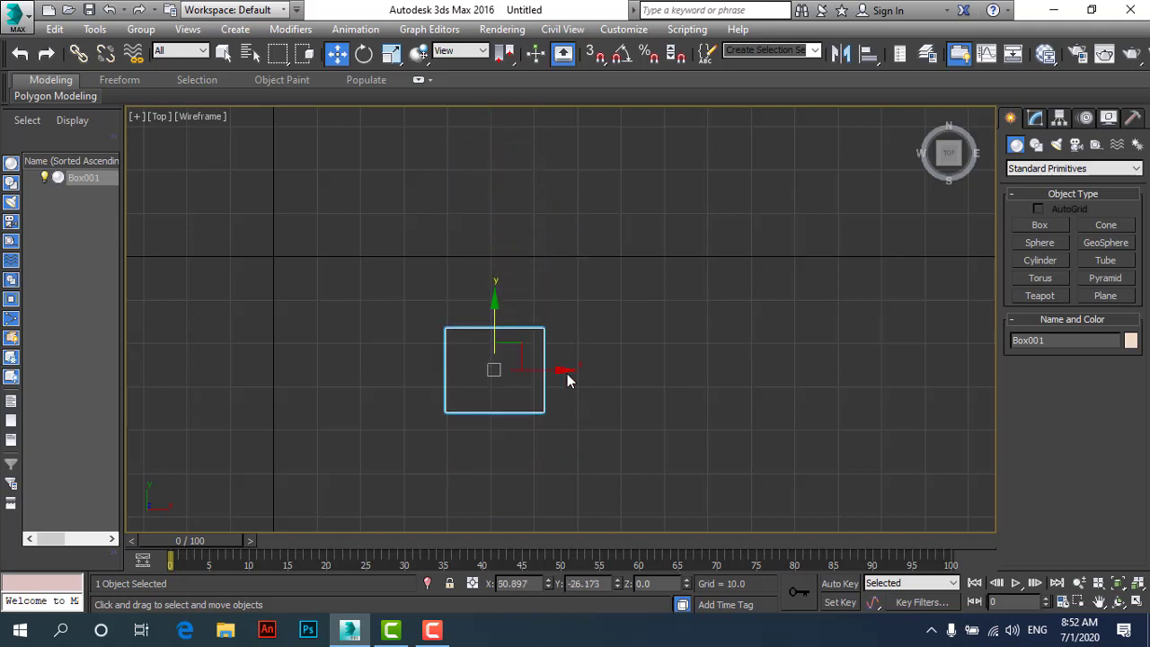
drag(572, 366, 668, 364)
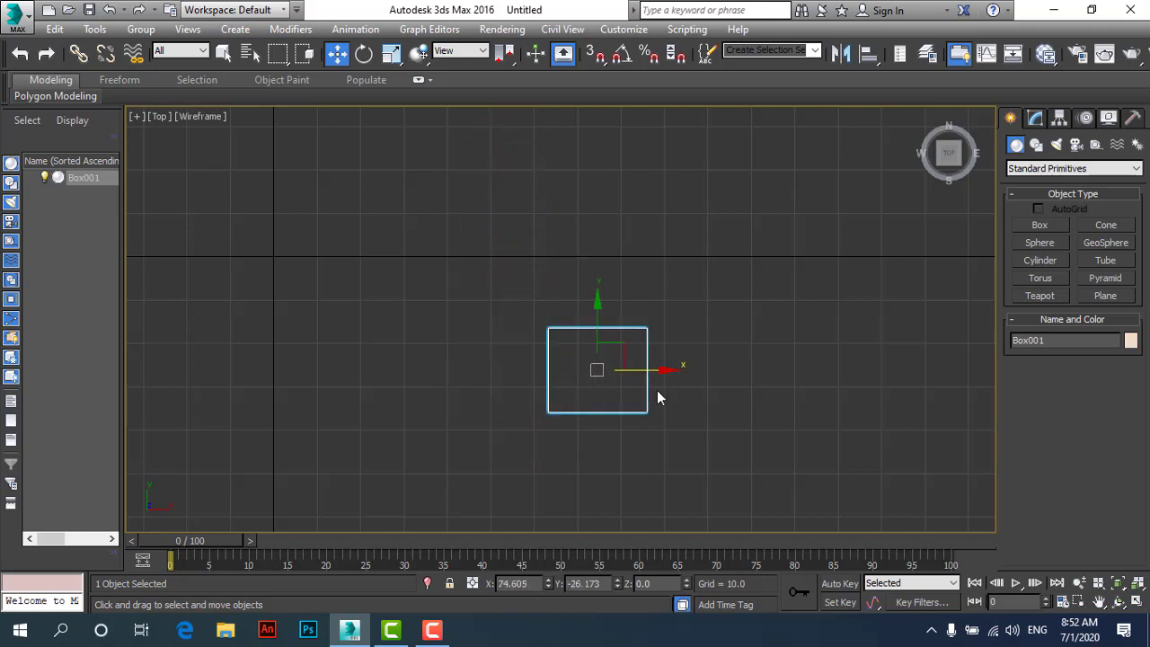
click(335, 56)
drag(598, 312, 608, 273)
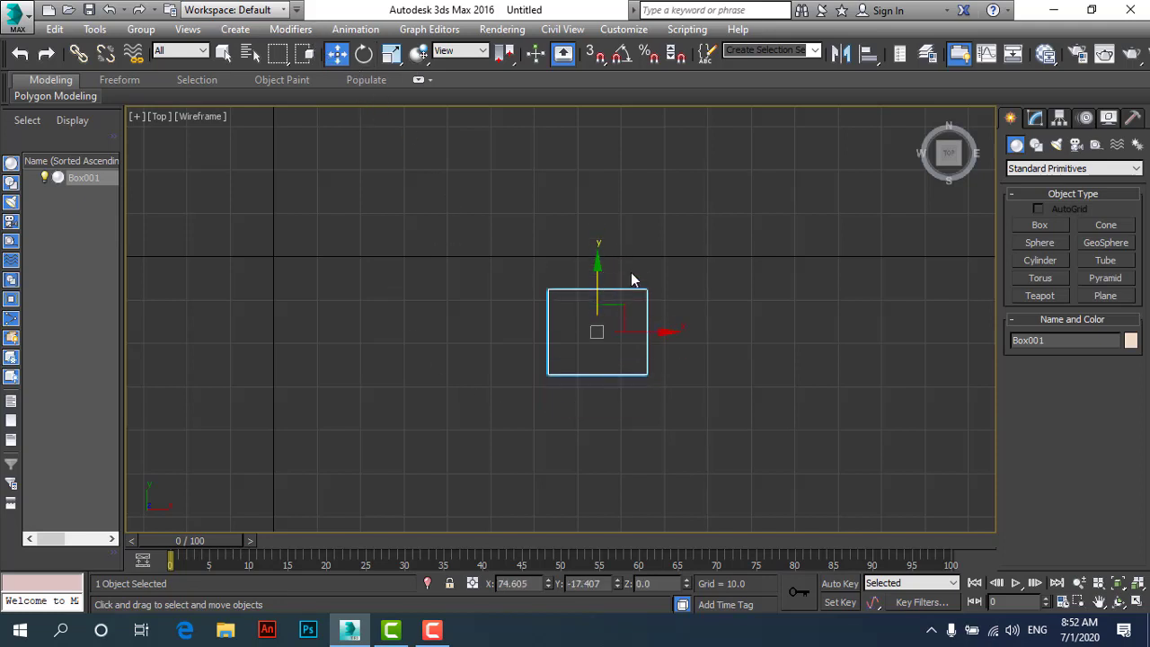
scroll(631, 273, down, 2)
scroll(501, 240, down, 1)
scroll(404, 219, up, 1)
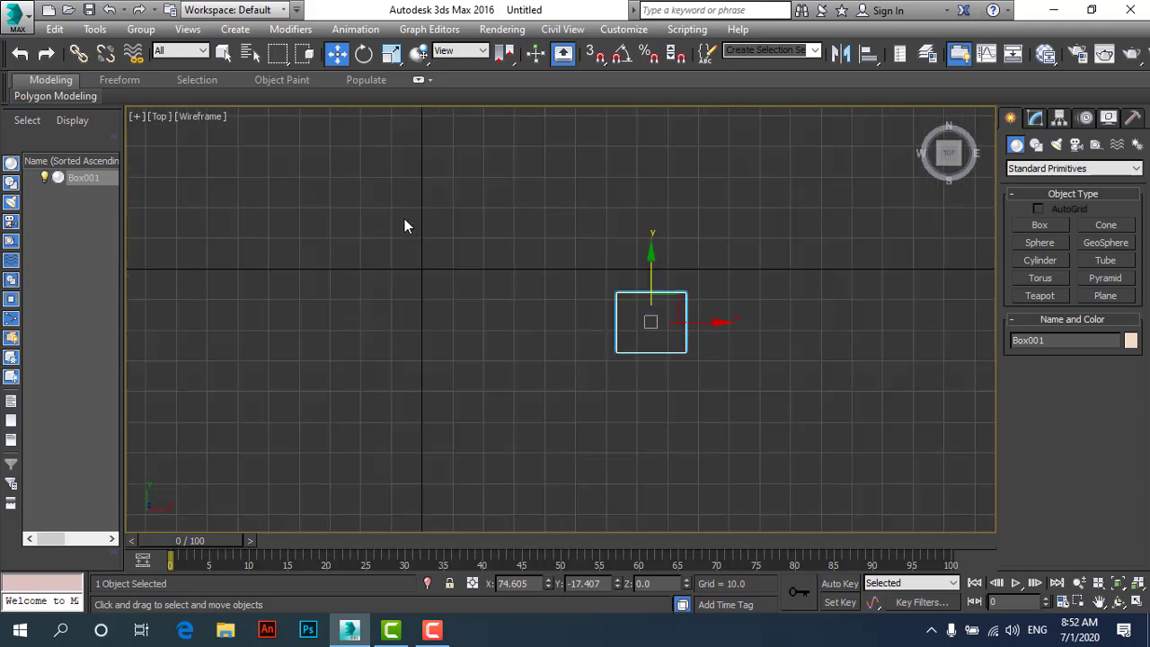
right_click(338, 57)
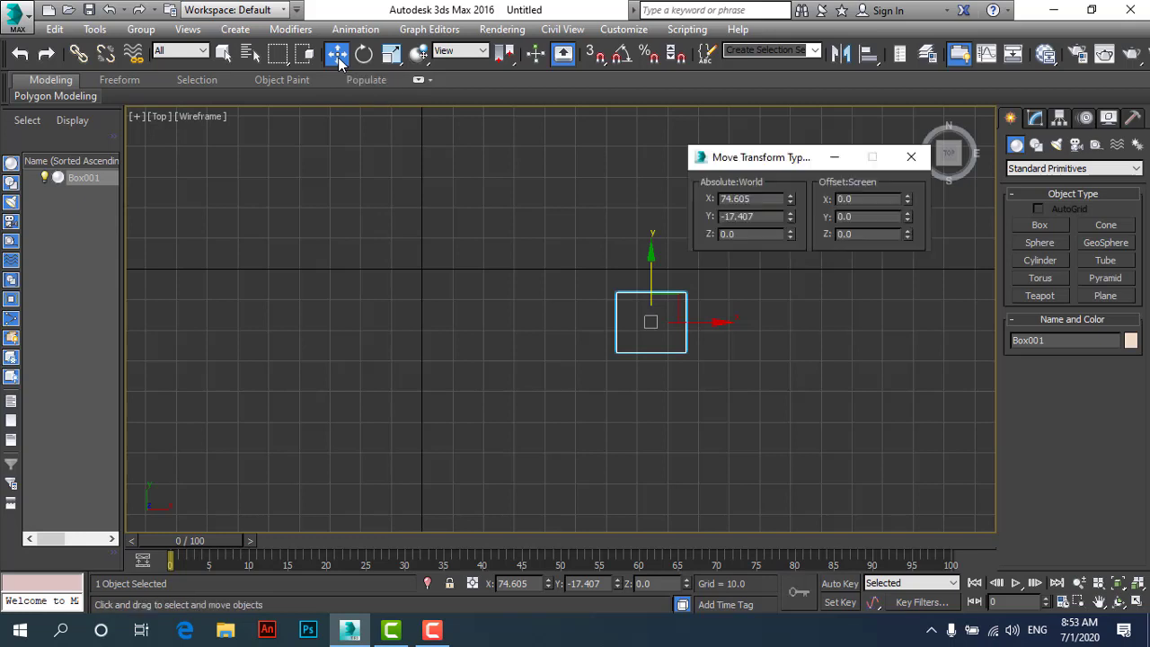
drag(771, 161, 720, 131)
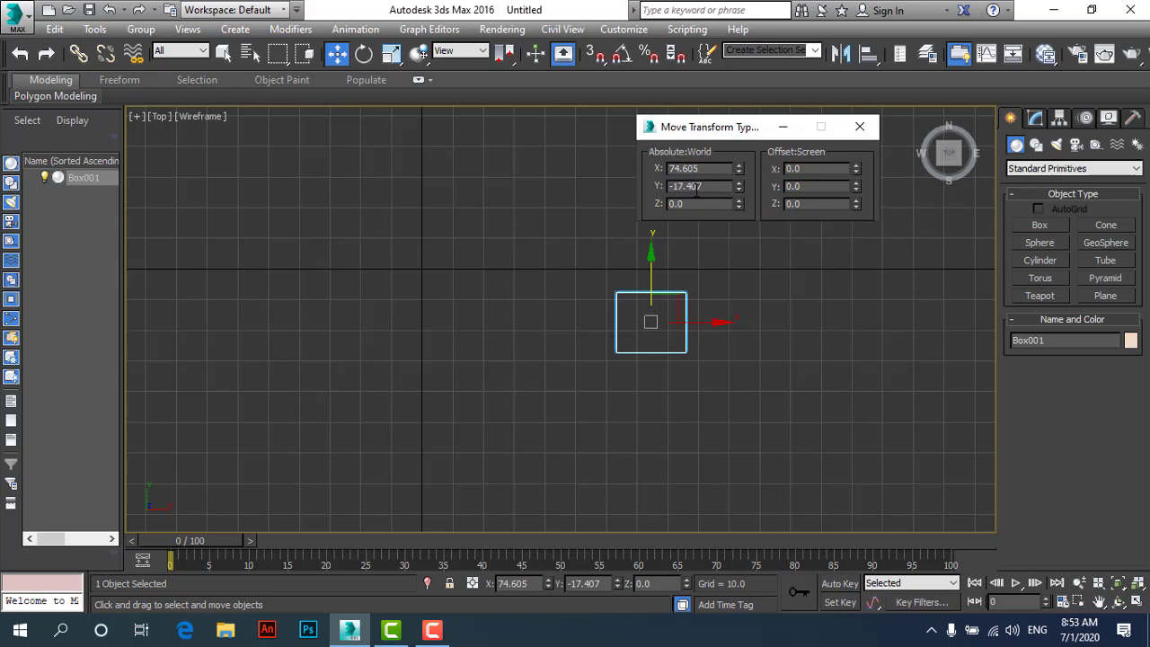
double_click(700, 186)
key(shift+Tab)
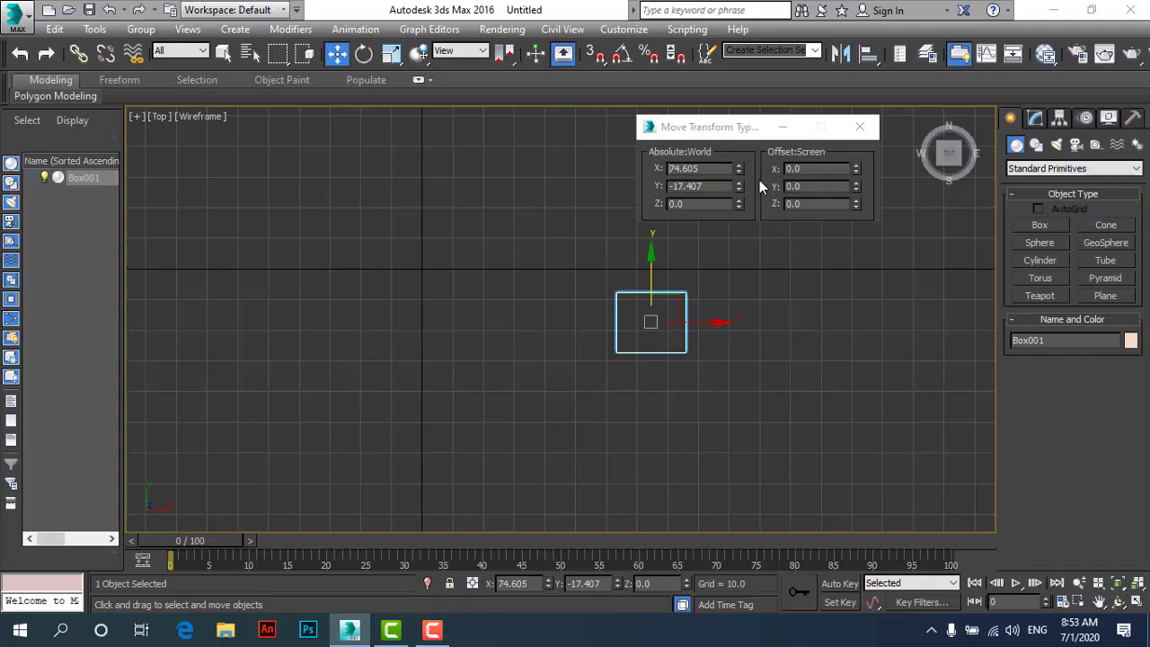
click(707, 168)
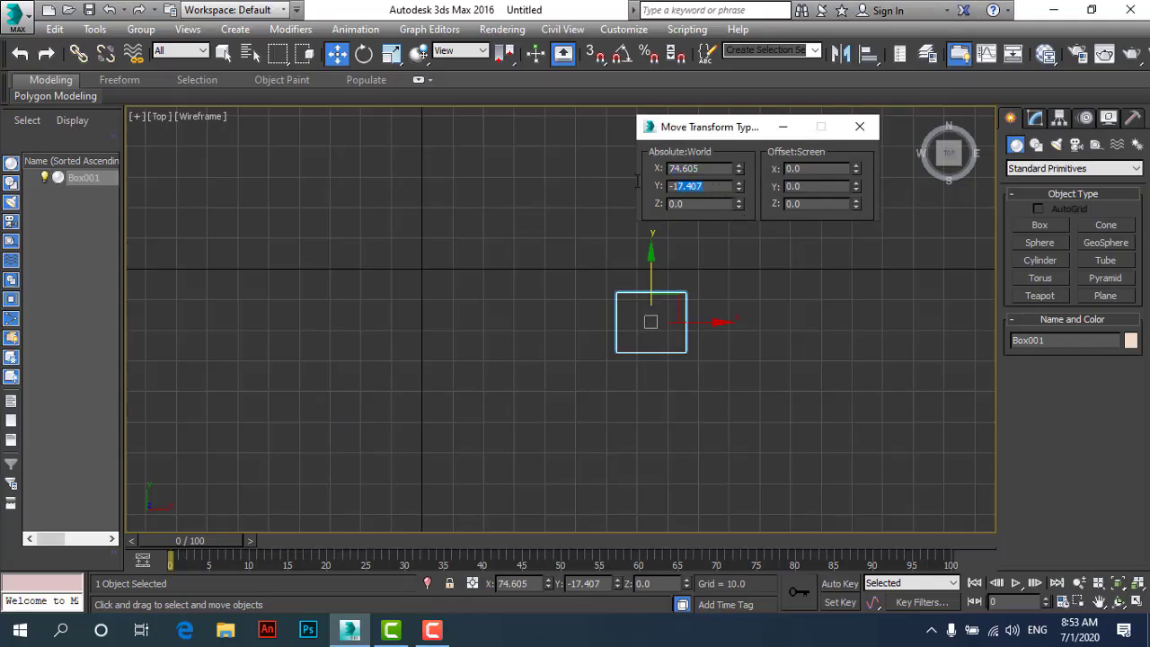
click(706, 186)
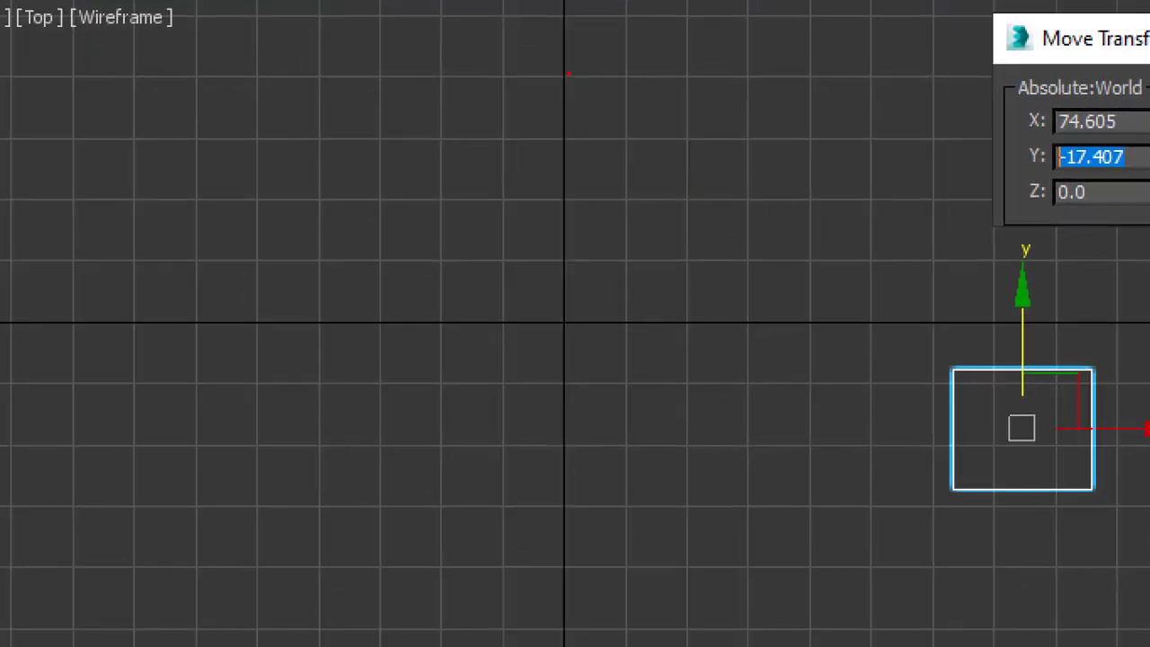
drag(563, 73, 563, 590)
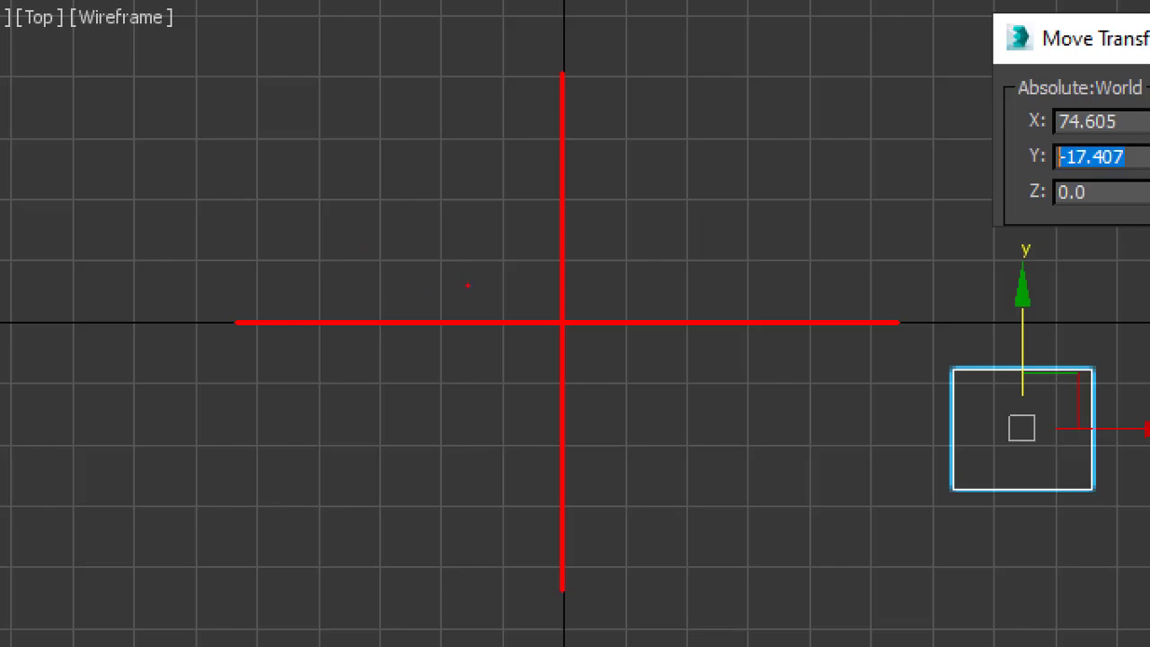
drag(368, 288, 454, 186)
drag(655, 301, 751, 207)
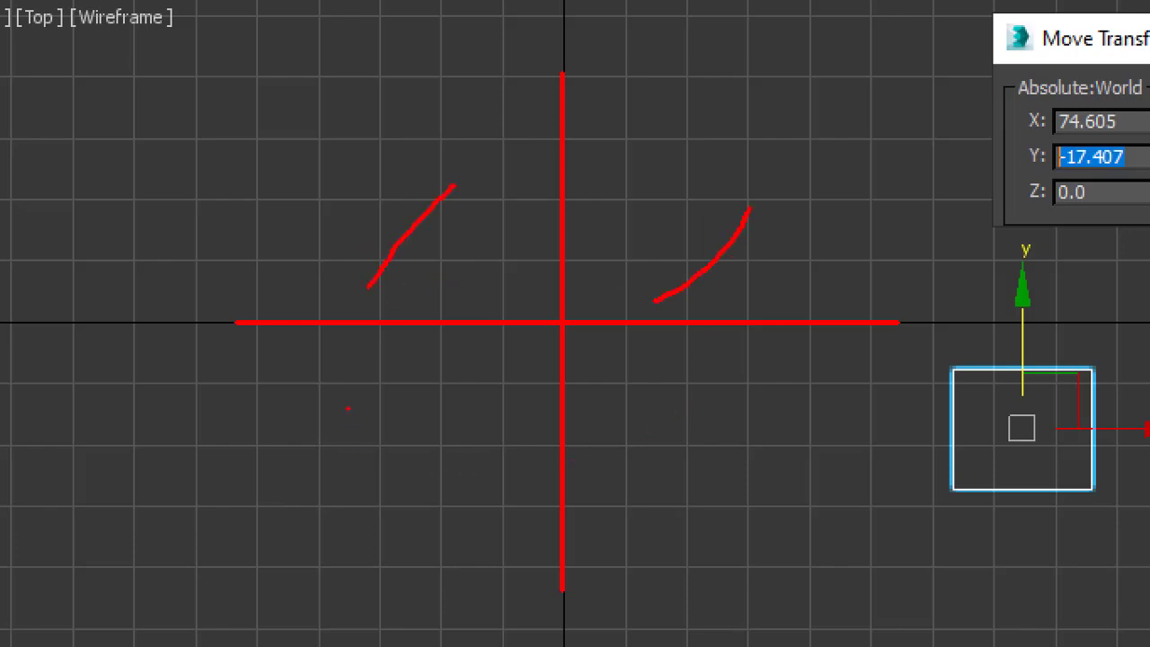
drag(348, 410, 348, 548)
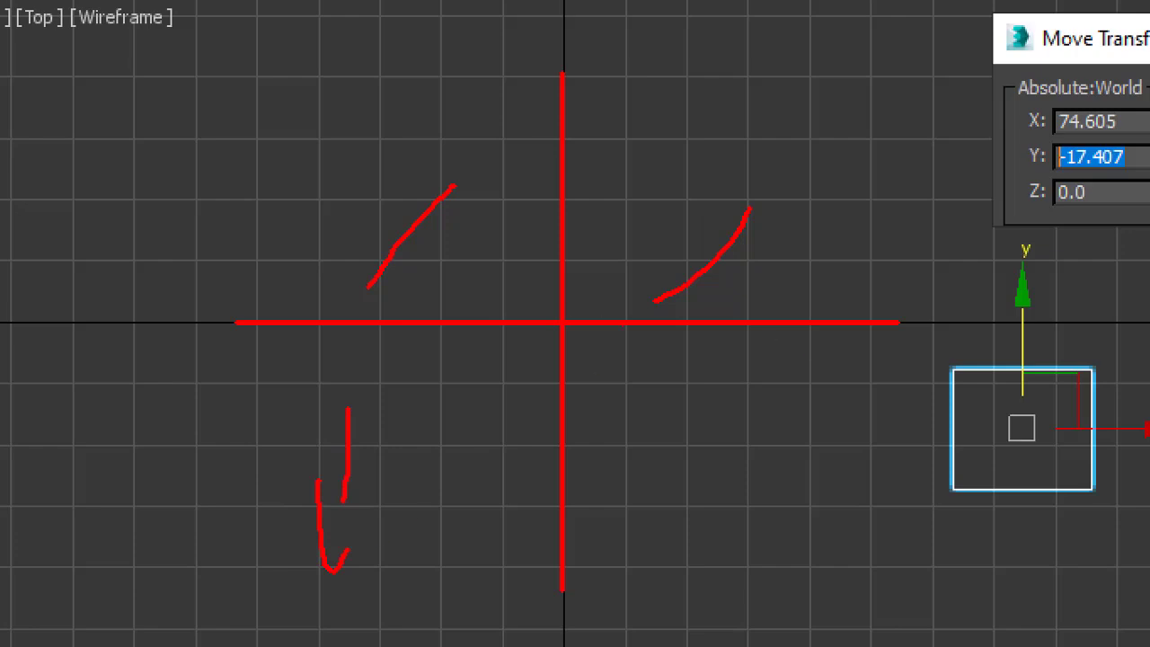
mouse_move(591, 292)
mouse_down()
mouse_move(575, 291)
mouse_move(530, 355)
mouse_move(596, 342)
mouse_move(611, 290)
mouse_up()
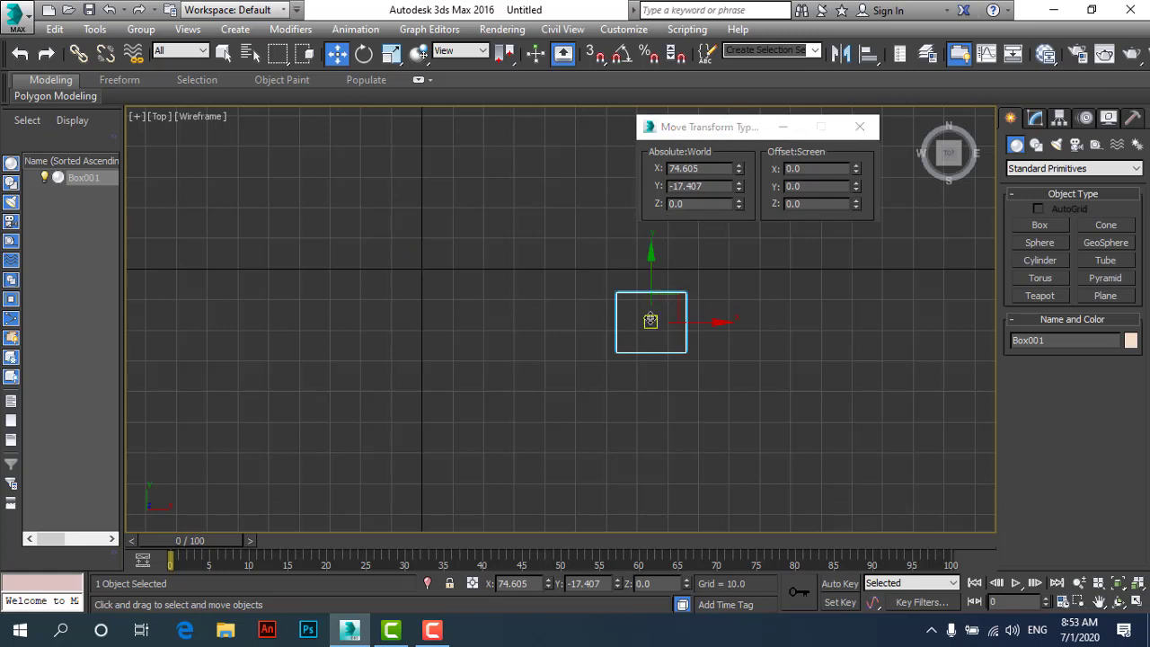
Move Box001 around the grid, undo the last move, leaving it at X 92.373, Y -32.486.
mouse_move(653, 320)
mouse_down()
mouse_move(411, 256)
mouse_move(686, 346)
mouse_up()
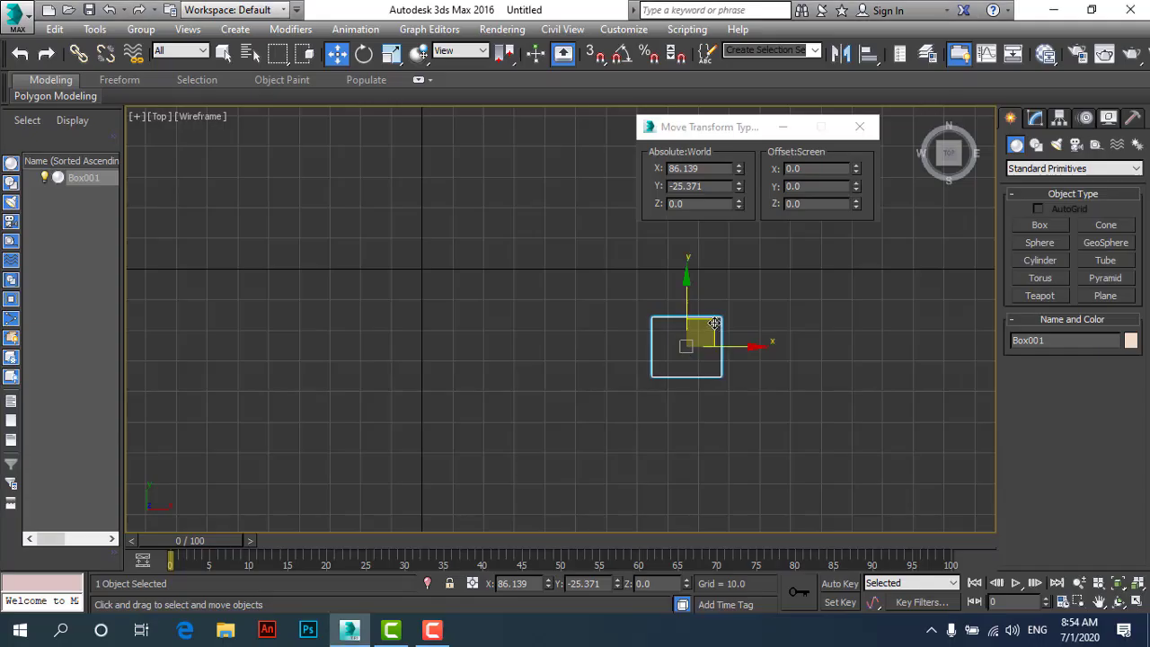
mouse_move(713, 321)
mouse_down()
mouse_move(687, 288)
mouse_move(426, 209)
mouse_move(538, 289)
mouse_move(490, 276)
mouse_up()
mouse_move(527, 324)
mouse_down()
mouse_move(745, 420)
mouse_move(915, 388)
mouse_move(828, 390)
mouse_move(578, 247)
mouse_up()
mouse_move(595, 296)
mouse_down()
mouse_move(728, 448)
mouse_move(620, 307)
mouse_up()
mouse_move(546, 210)
mouse_down()
mouse_move(290, 275)
mouse_move(575, 485)
mouse_move(812, 426)
mouse_move(751, 375)
mouse_move(470, 260)
mouse_move(421, 268)
mouse_up()
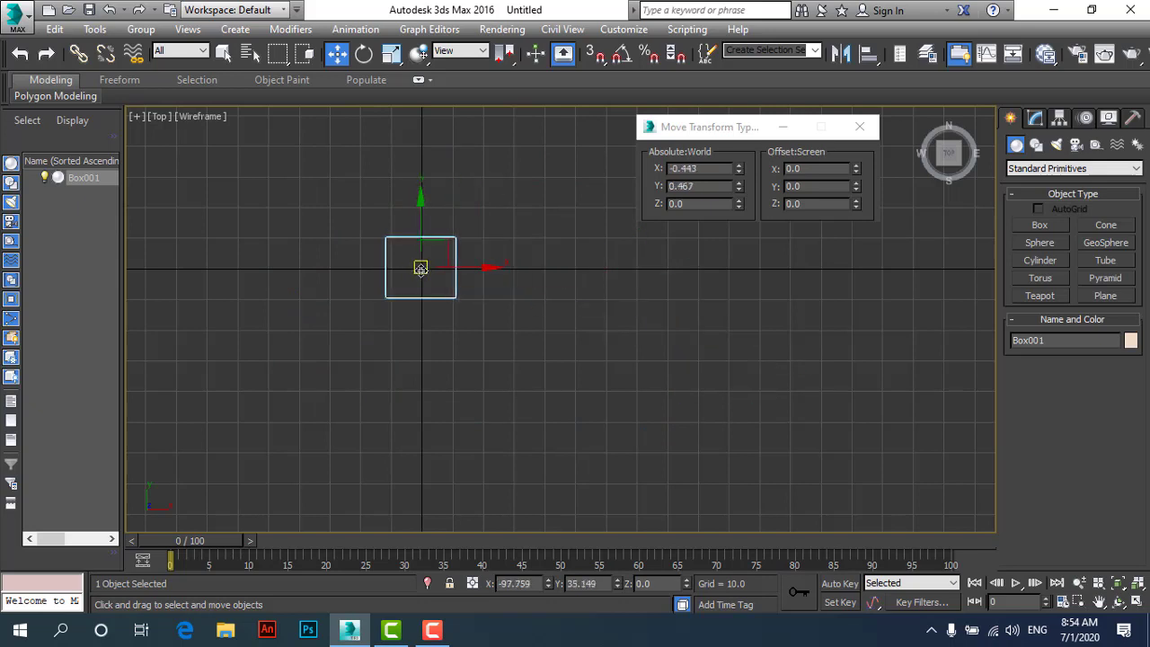
key(ctrl+z)
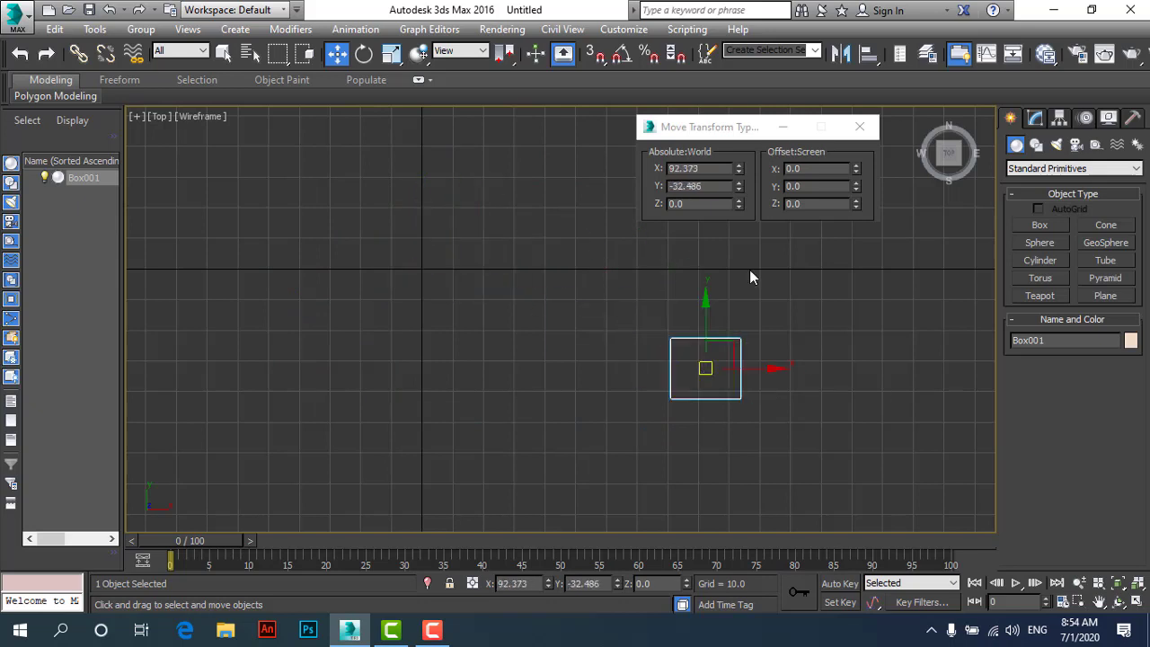
click(707, 169)
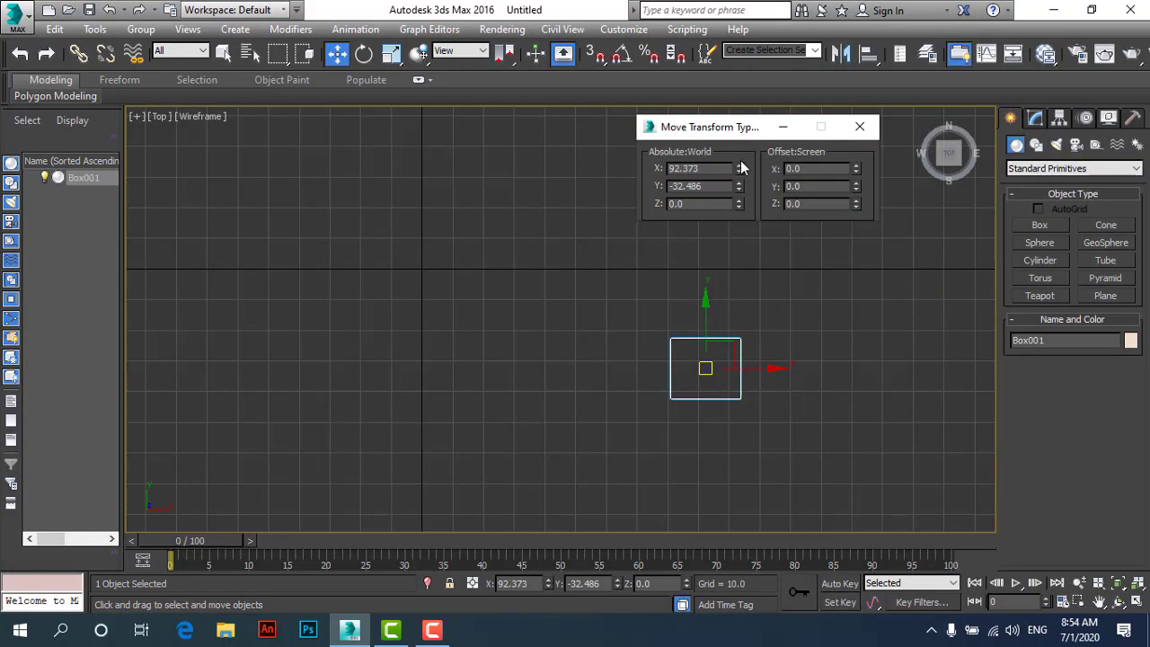
Zero Box001's absolute X and Y positions in the Move Transform Type-In.
right_click(738, 167)
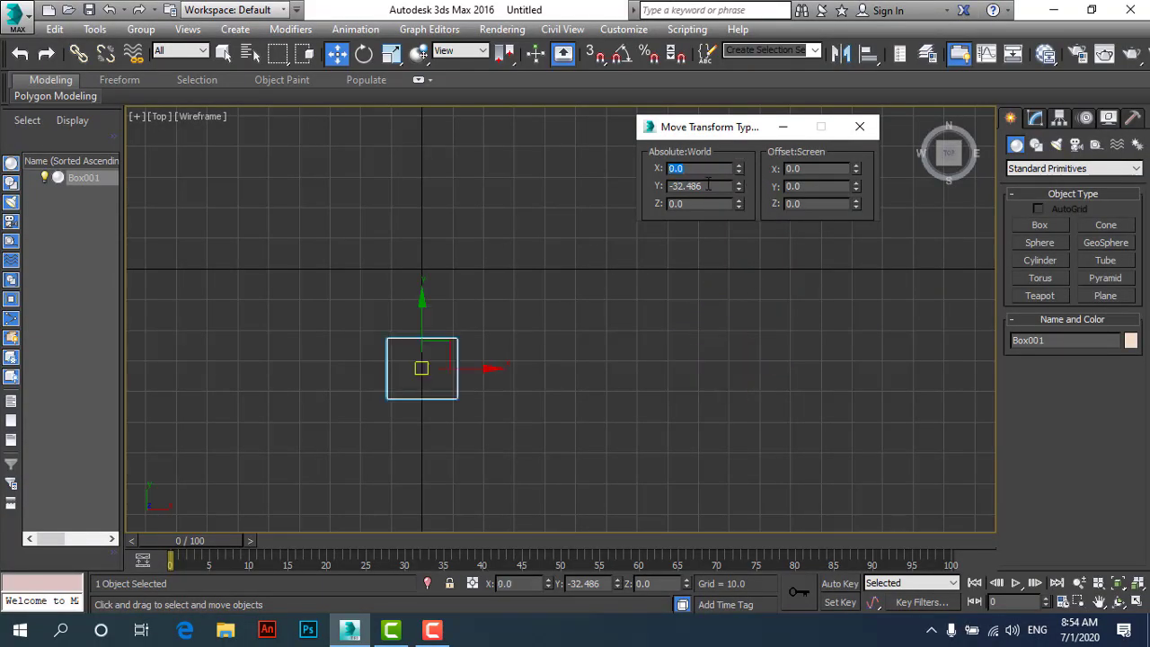
double_click(707, 187)
right_click(738, 186)
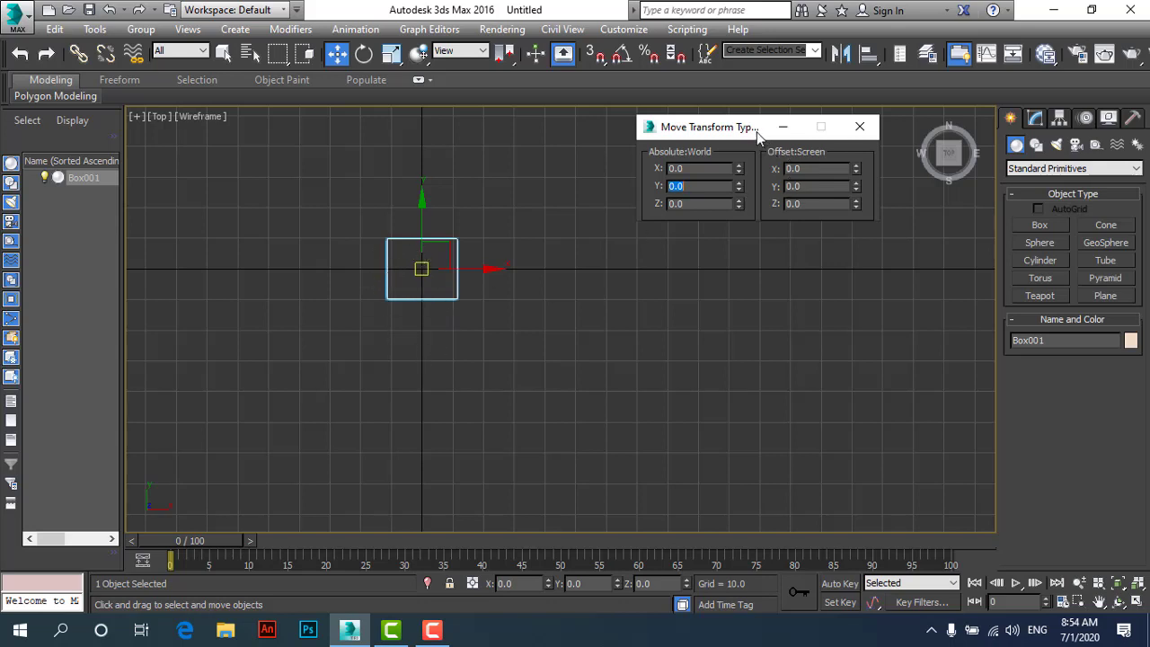
drag(751, 131, 713, 122)
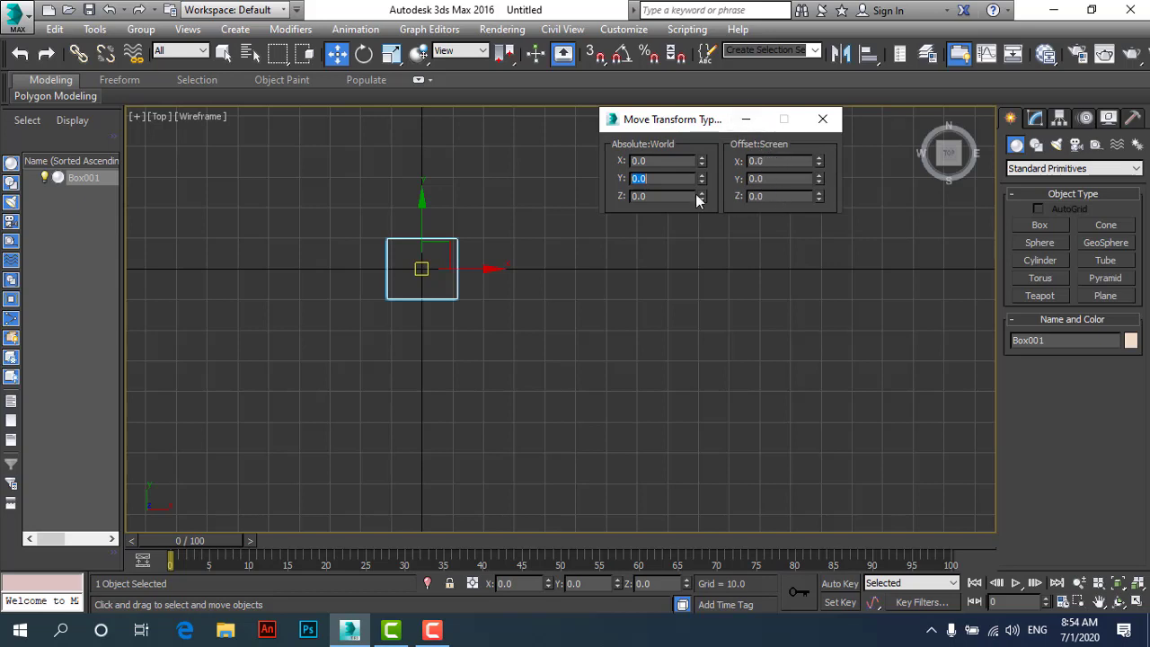
click(778, 162)
text(20)
text(0)
key(Return)
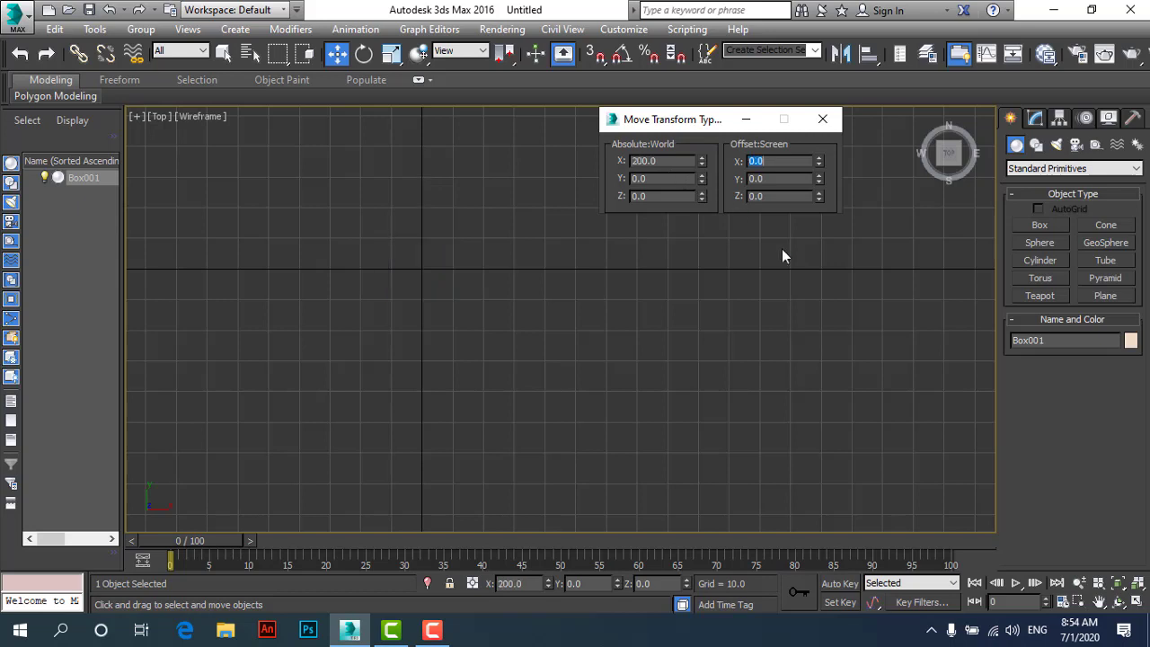
scroll(638, 337, down, 2)
scroll(576, 301, down, 1)
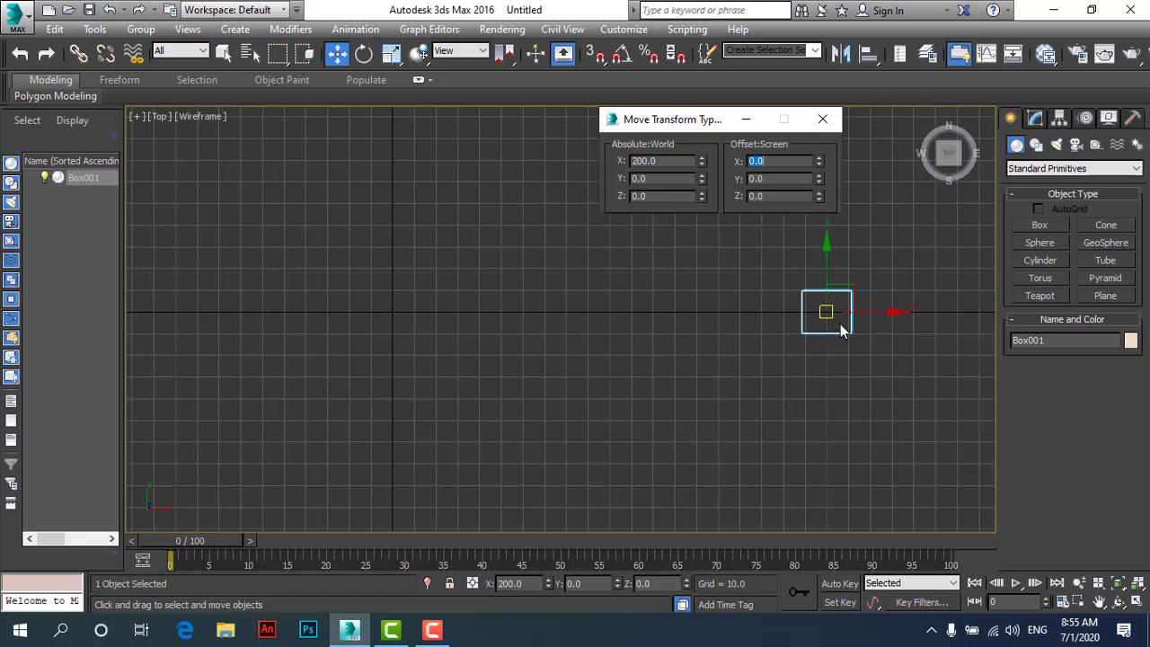
double_click(771, 180)
text(10)
key(Return)
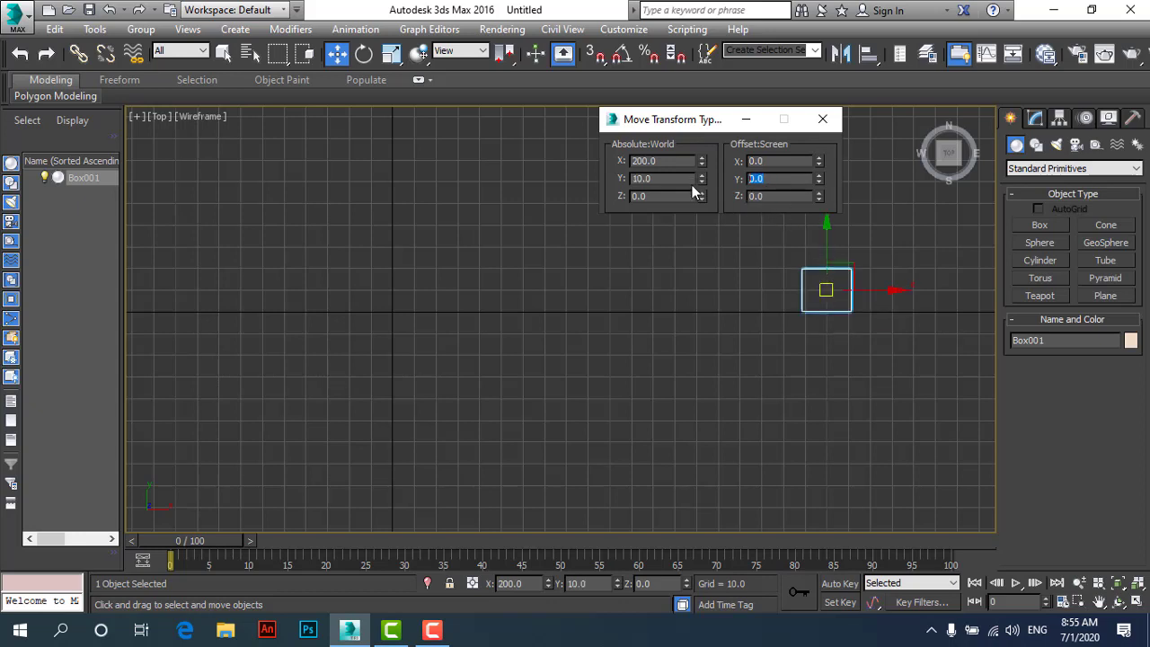
text(-)
text(10)
key(Return)
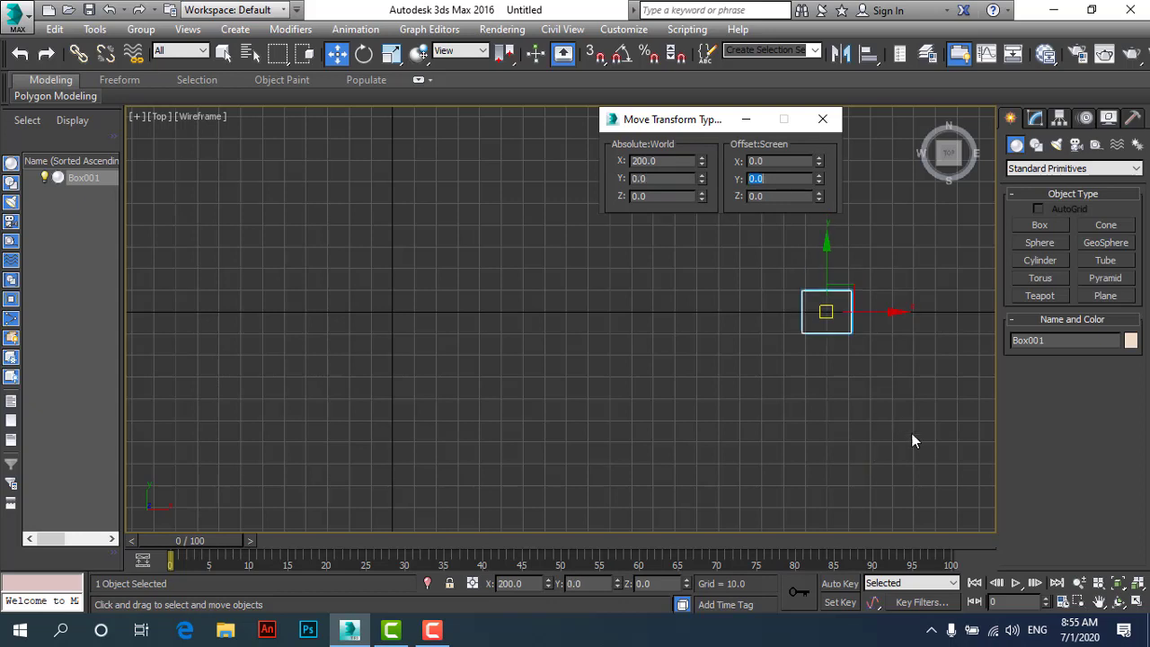
double_click(775, 162)
double_click(652, 163)
text(0)
key(Return)
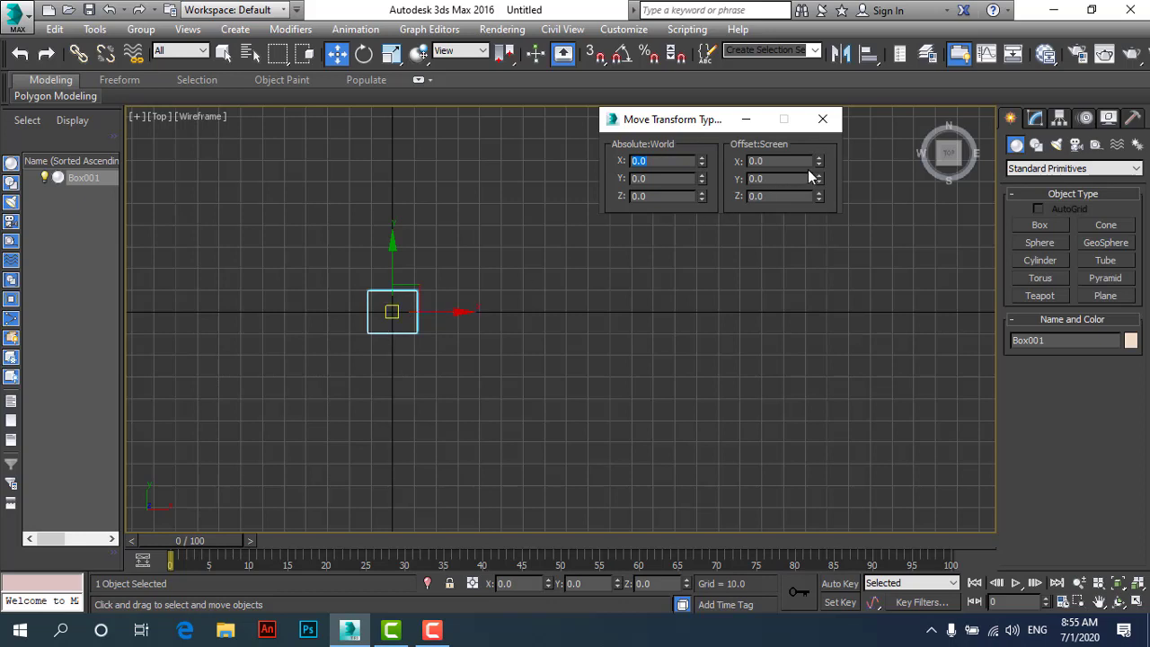
Zero Box001's absolute X and Z, nudging Y to 6.602 with the Offset spinner.
mouse_move(818, 159)
mouse_down()
mouse_move(811, 100)
mouse_move(805, 462)
mouse_move(757, 445)
mouse_up()
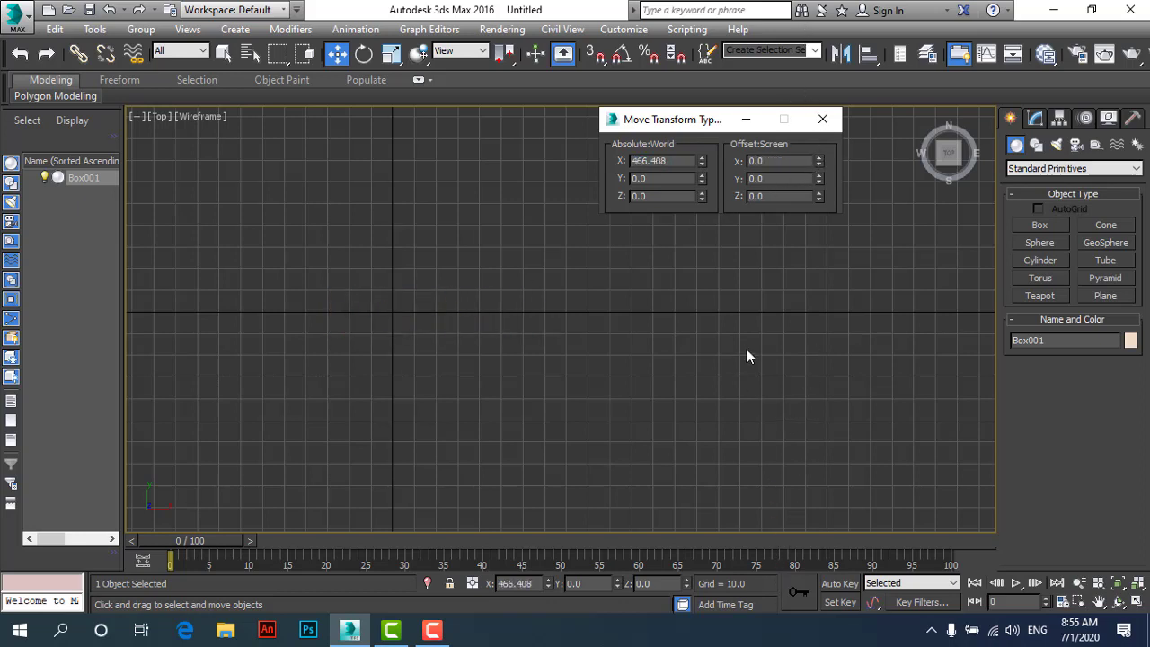
right_click(702, 160)
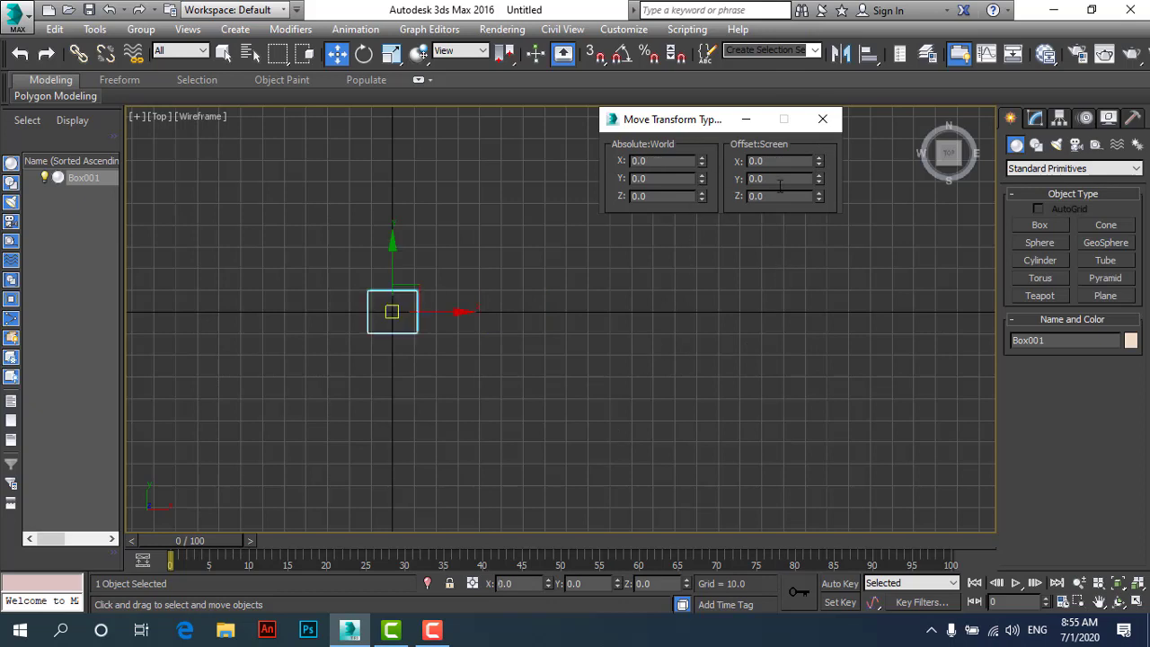
drag(821, 179, 787, 197)
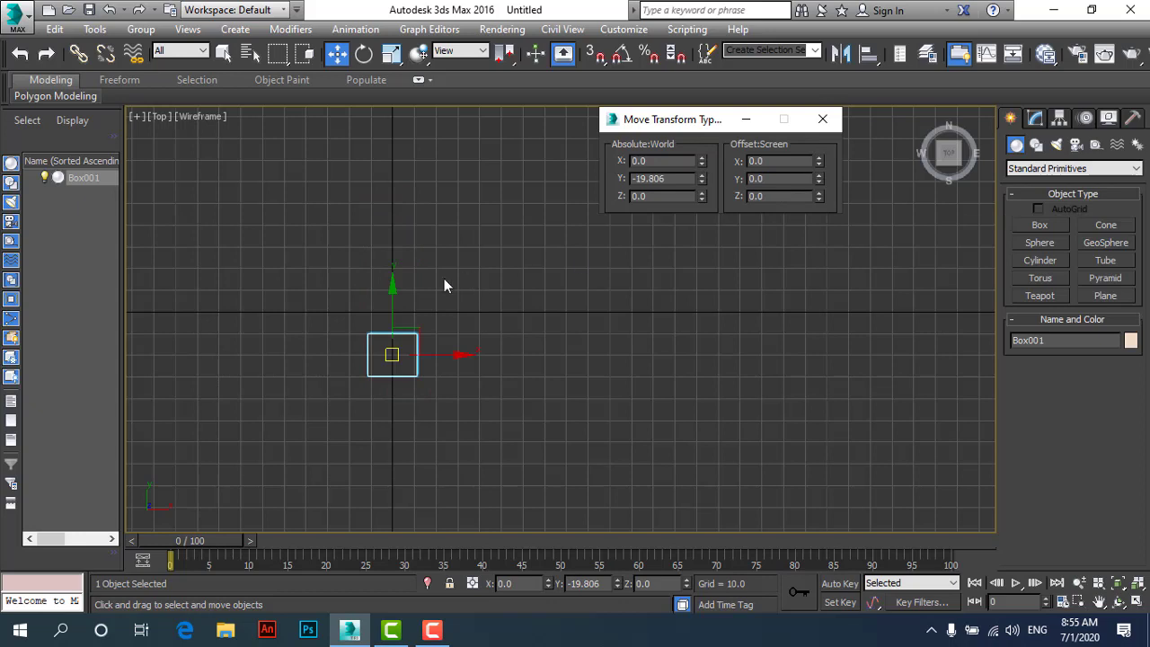
mouse_move(400, 259)
mouse_down()
mouse_move(371, 206)
mouse_move(375, 185)
mouse_up()
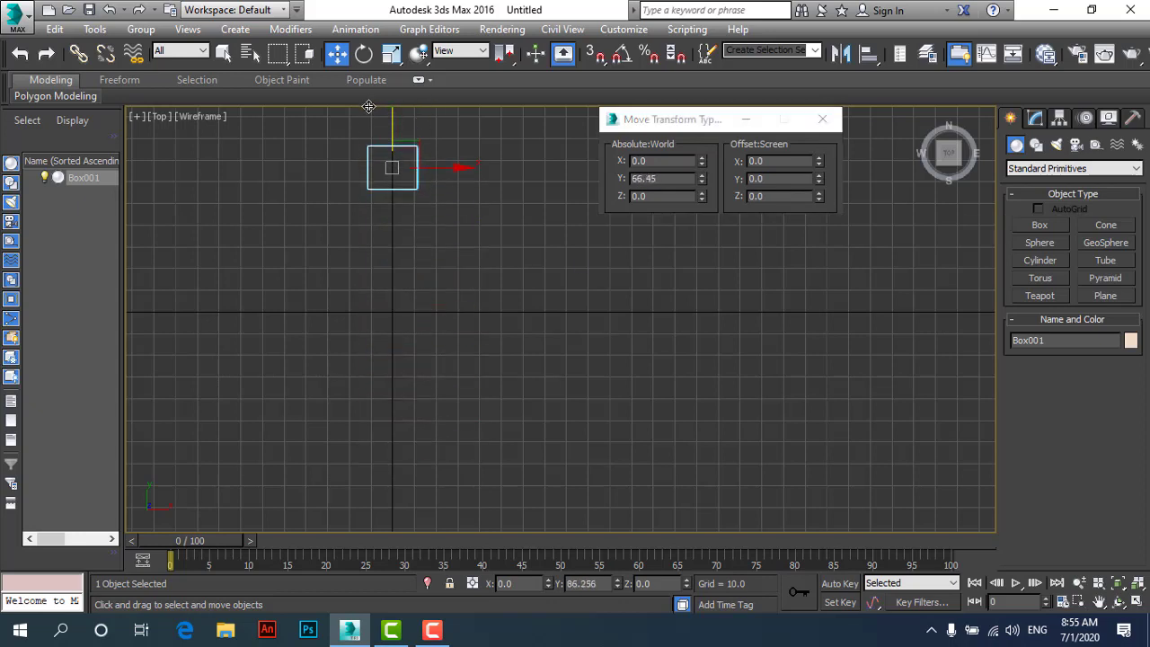
right_click(702, 178)
mouse_move(818, 183)
mouse_down()
mouse_move(819, 169)
mouse_move(818, 184)
mouse_up()
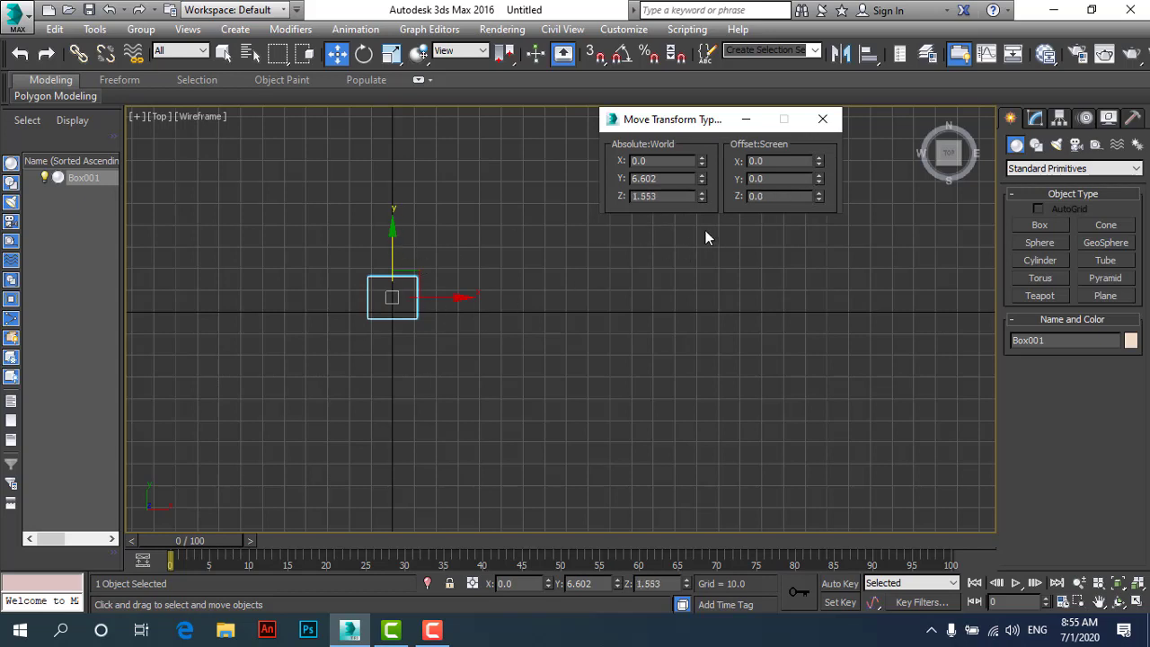
right_click(701, 196)
Switch to Select and Rotate and maximize the Perspective view, panned to show the whole box.
click(362, 55)
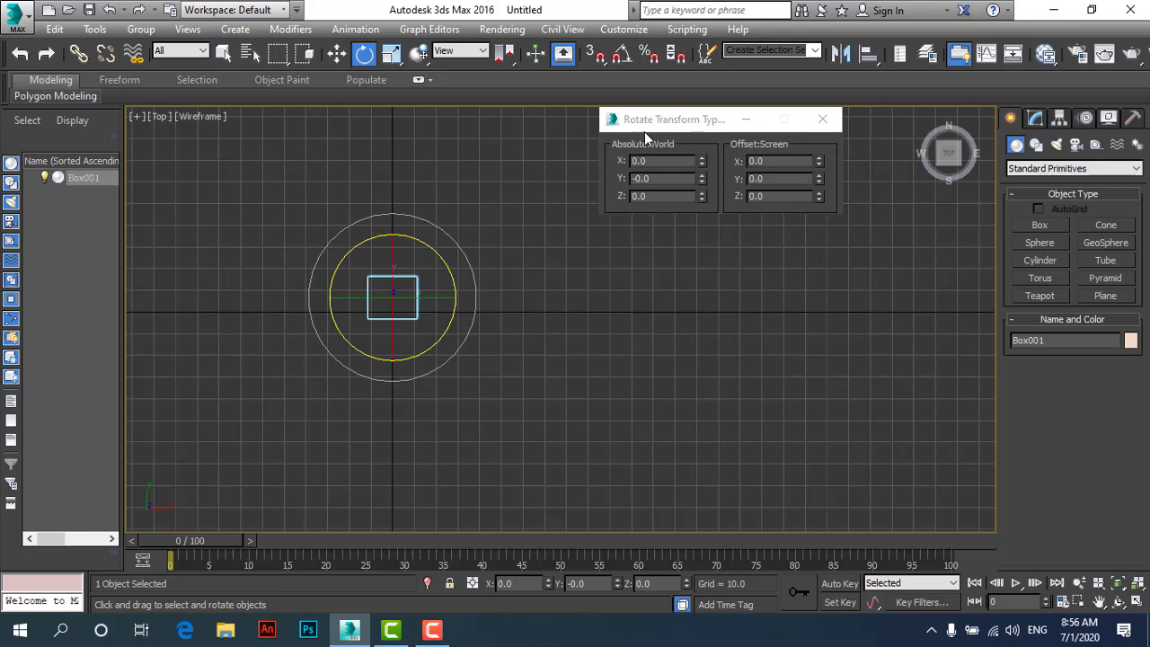
click(1119, 602)
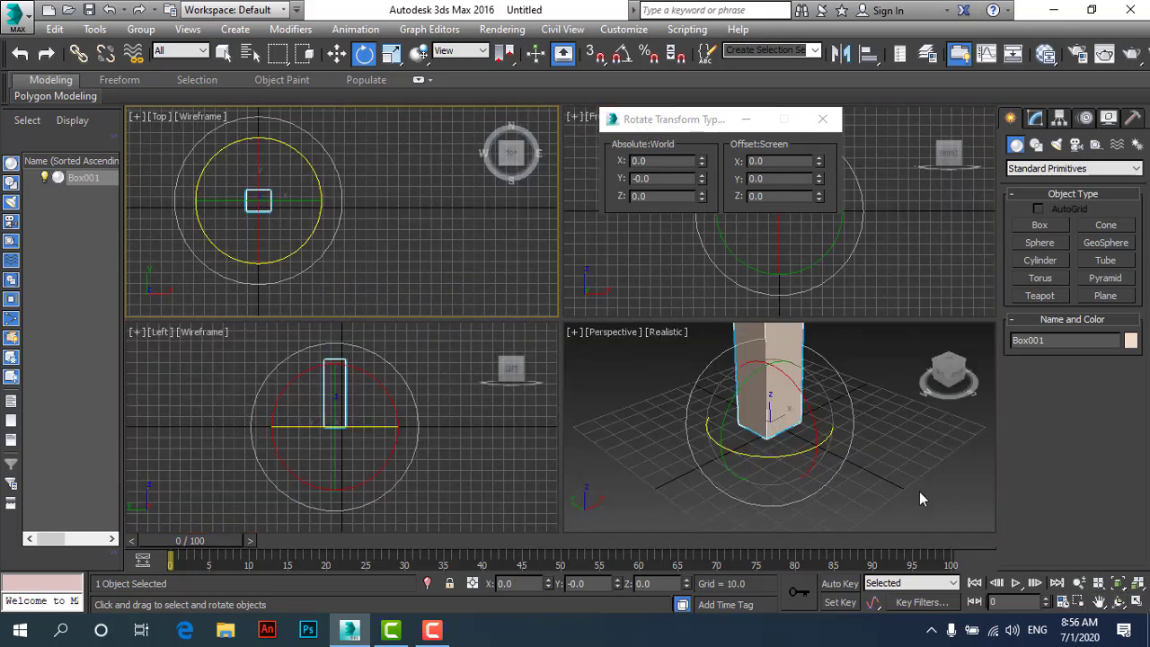
right_click(888, 434)
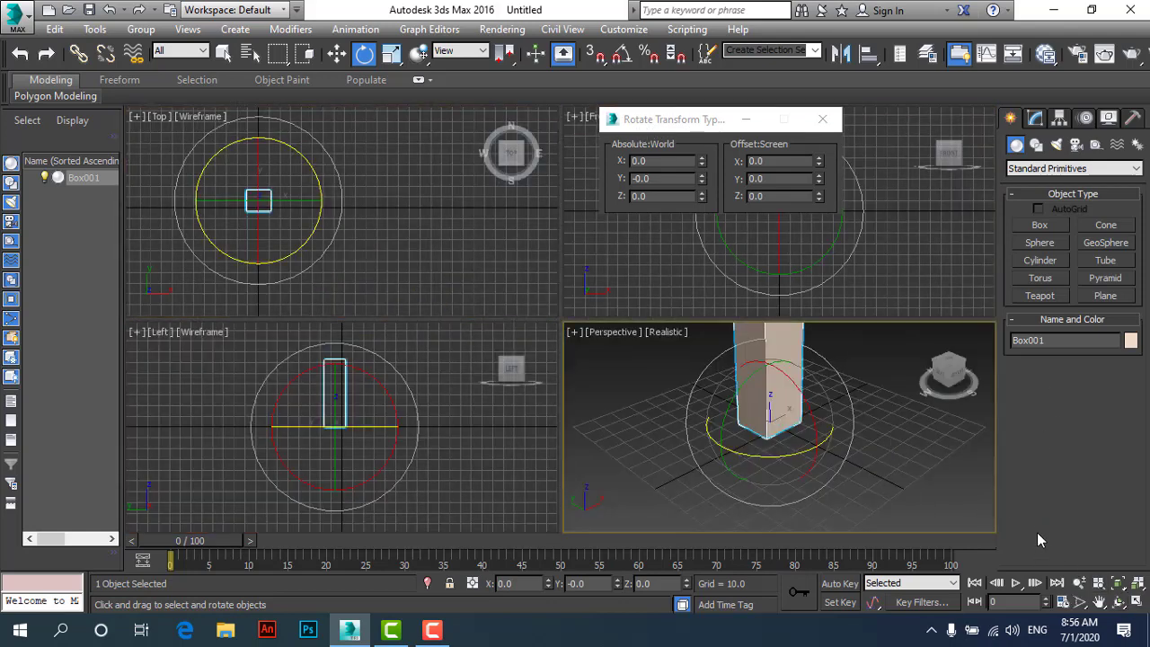
click(1138, 602)
click(1099, 602)
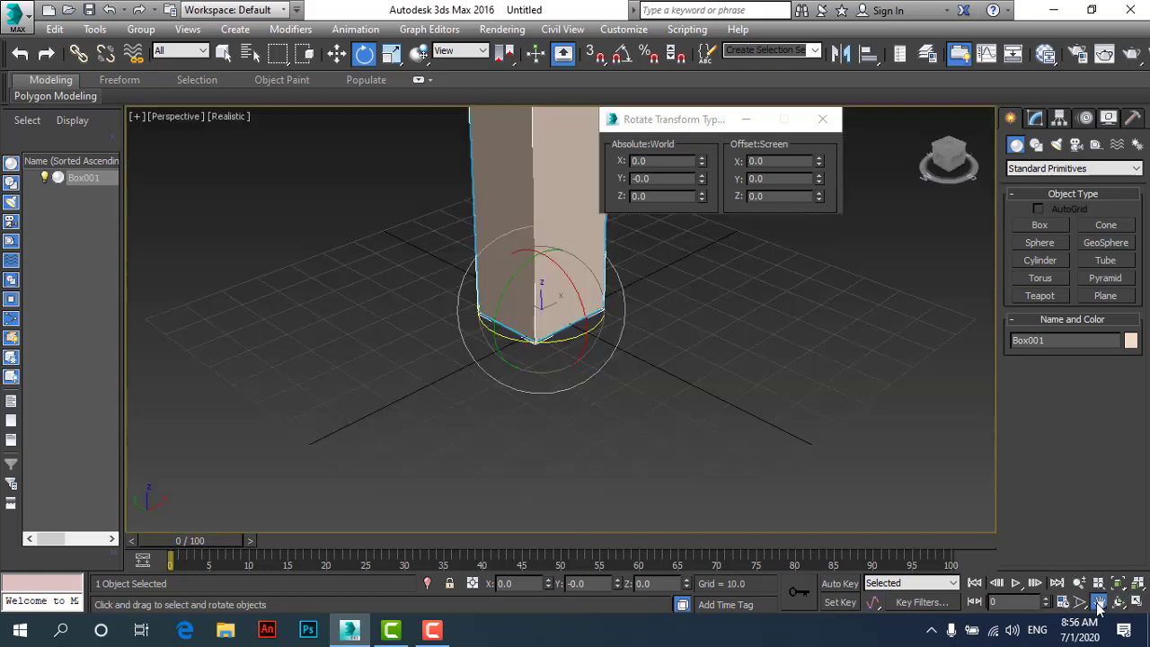
drag(589, 295, 542, 403)
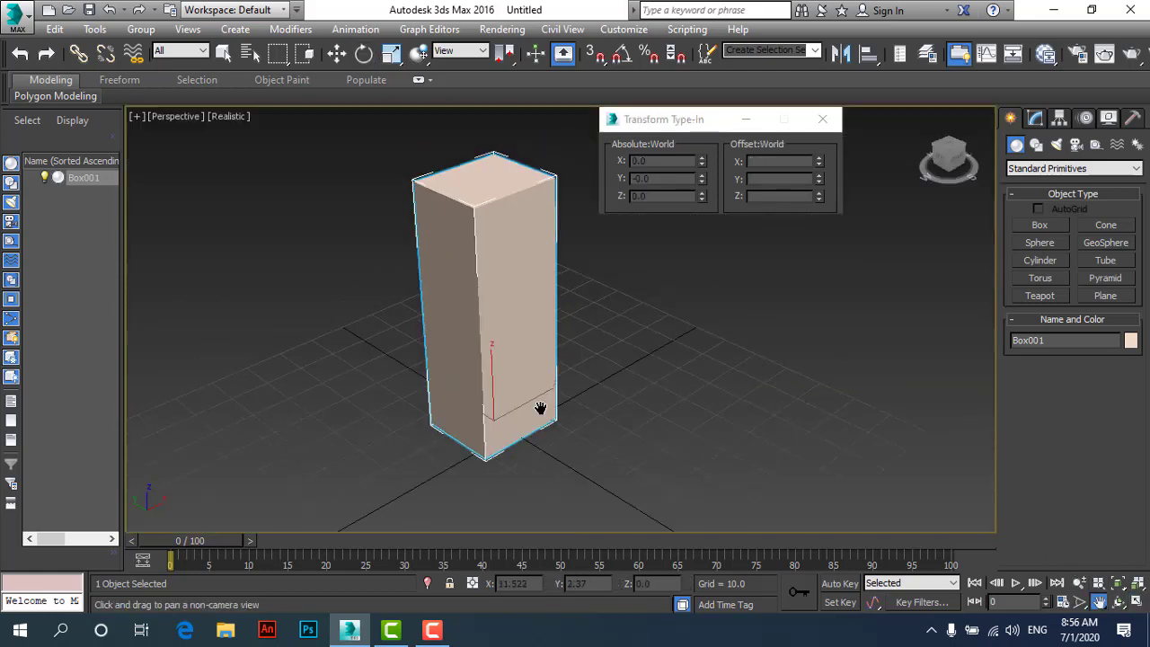
click(364, 54)
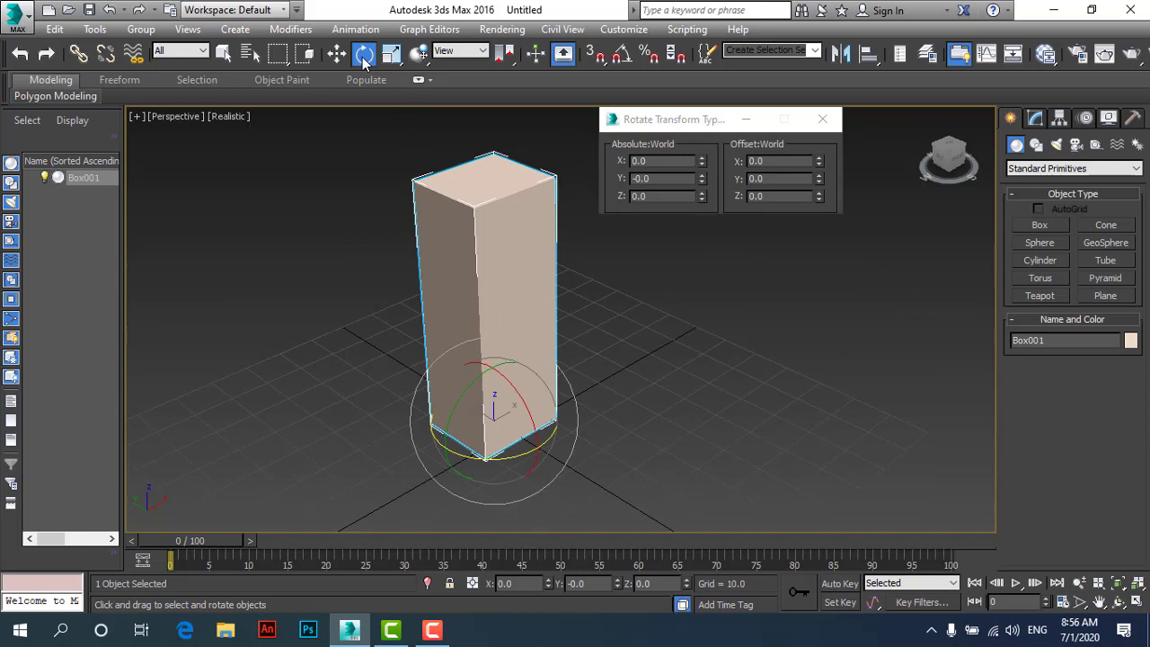
Reposition the Rotate Transform Type-In, reopen it with F12, and orbit and zoom toward the box base.
drag(660, 118, 707, 170)
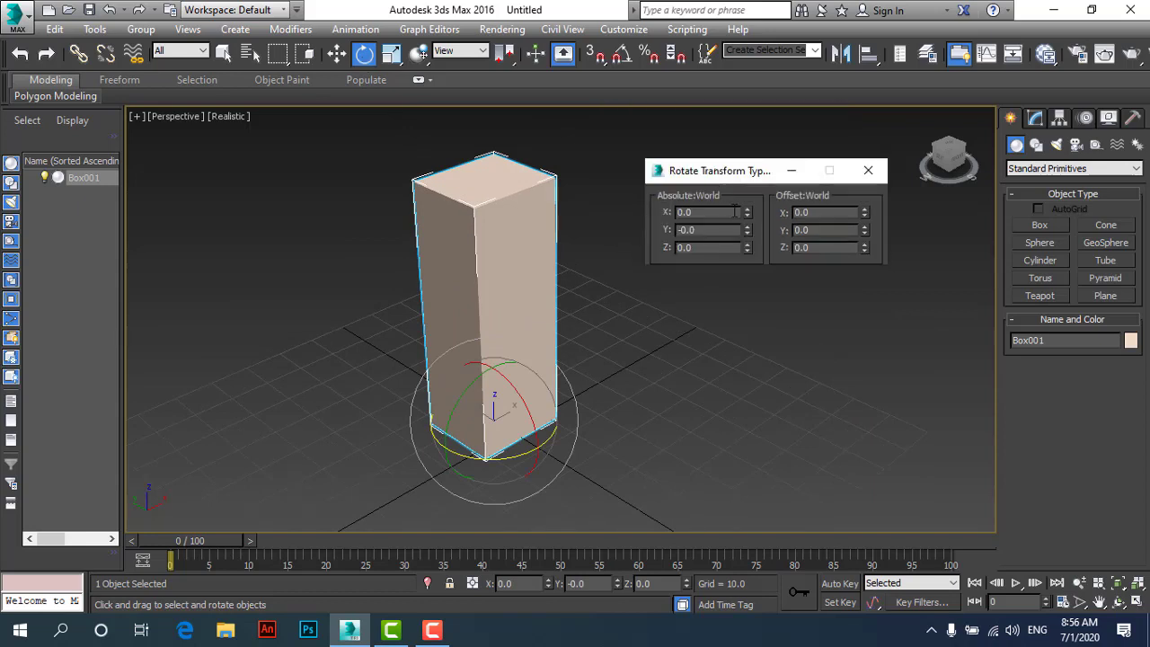
click(868, 170)
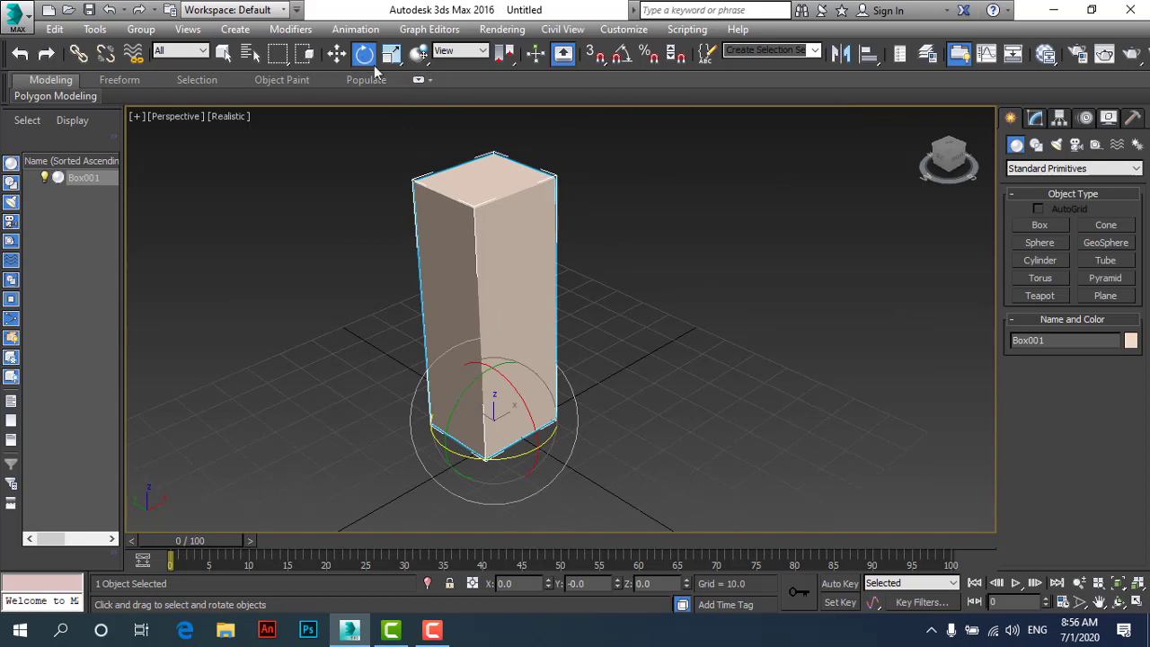
key(F12)
drag(760, 178, 774, 186)
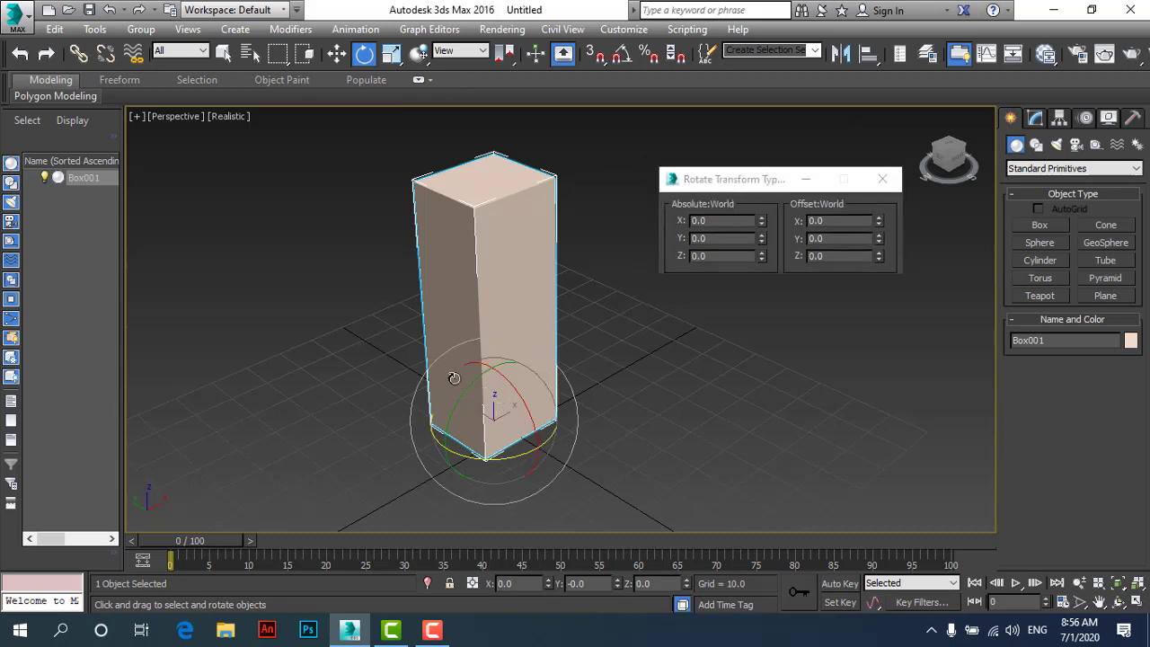
mouse_move(509, 410)
alt+middle_down()
mouse_move(413, 367)
mouse_move(462, 380)
alt+middle_up()
scroll(545, 479, up, 2)
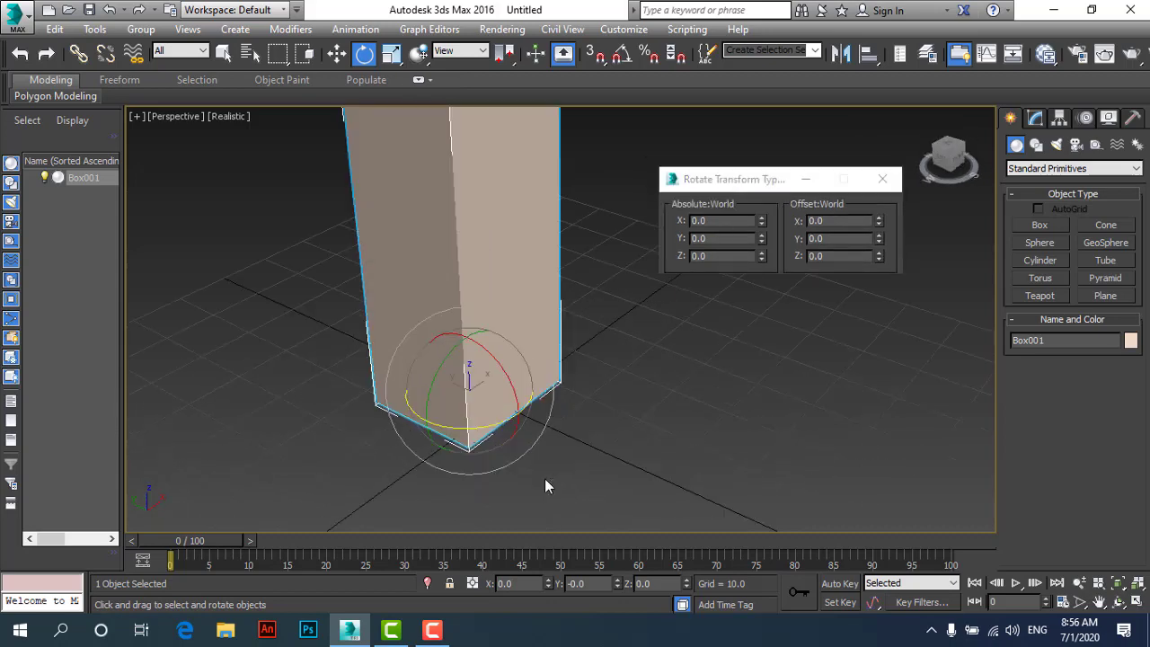
scroll(545, 478, up, 2)
scroll(358, 284, up, 2)
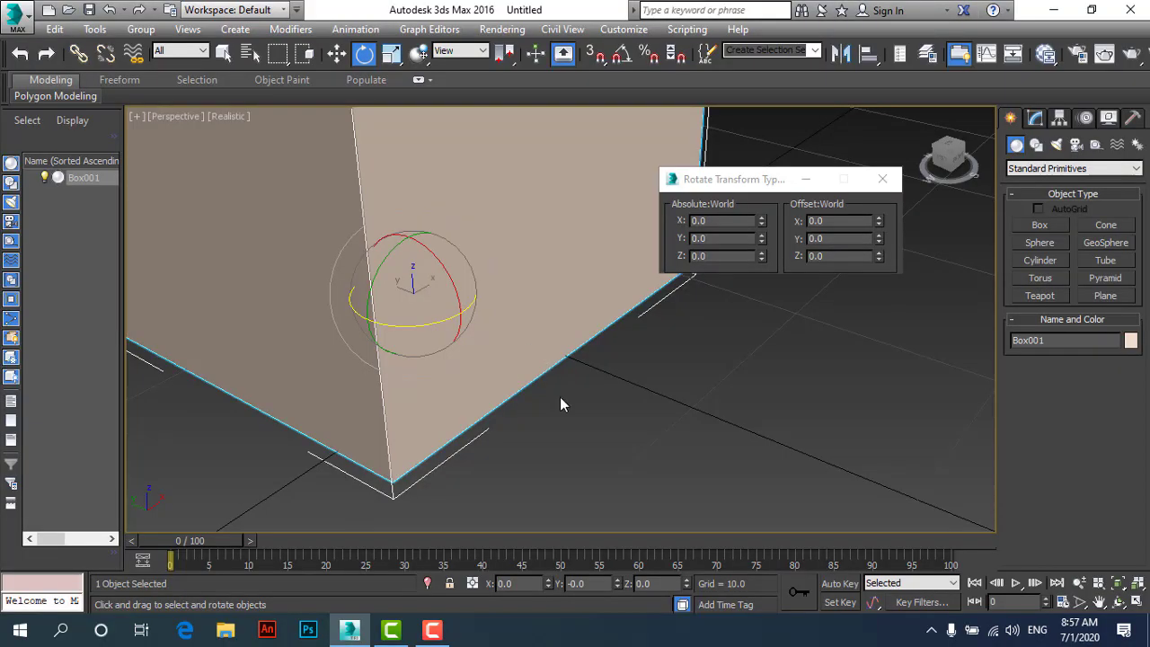
mouse_move(560, 403)
alt+middle_down()
mouse_move(585, 415)
mouse_move(576, 321)
alt+middle_up()
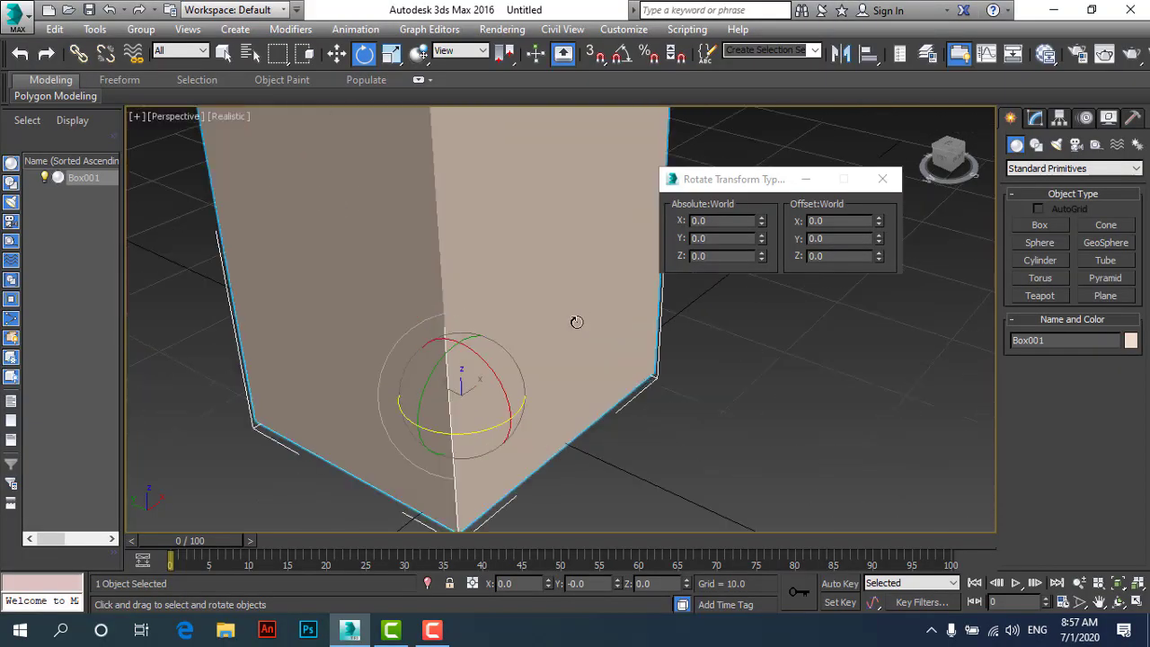
scroll(526, 377, down, 2)
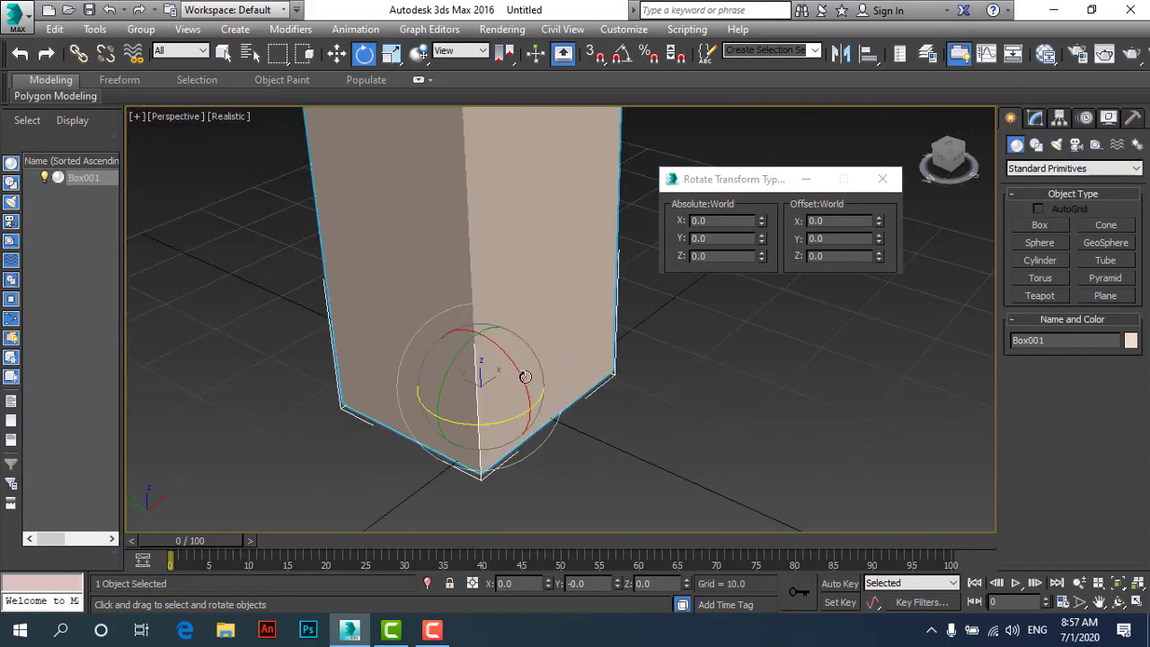
mouse_move(516, 372)
mouse_down()
mouse_move(588, 464)
mouse_move(351, 326)
mouse_move(491, 411)
mouse_move(442, 359)
mouse_move(585, 452)
mouse_move(424, 290)
mouse_move(404, 284)
mouse_move(517, 379)
mouse_move(585, 467)
mouse_move(398, 311)
mouse_move(464, 346)
mouse_move(496, 380)
mouse_move(450, 398)
mouse_up()
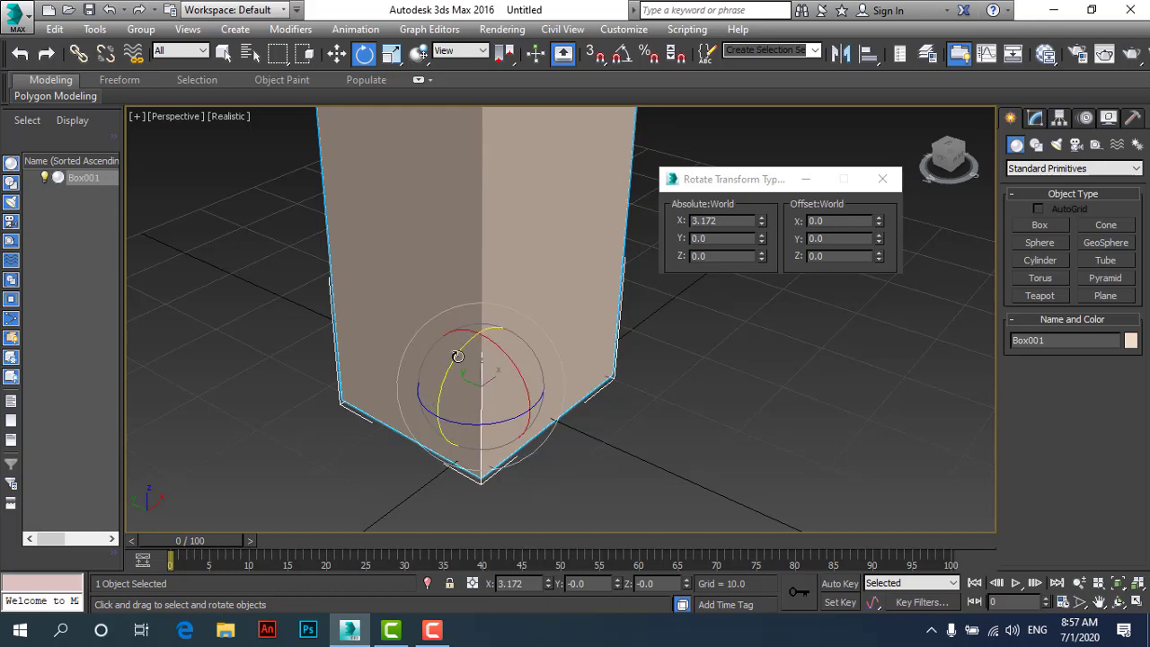
mouse_move(457, 353)
mouse_down()
mouse_move(449, 422)
mouse_move(405, 434)
mouse_move(503, 296)
mouse_move(555, 264)
mouse_move(458, 333)
mouse_move(431, 445)
mouse_move(463, 434)
mouse_up()
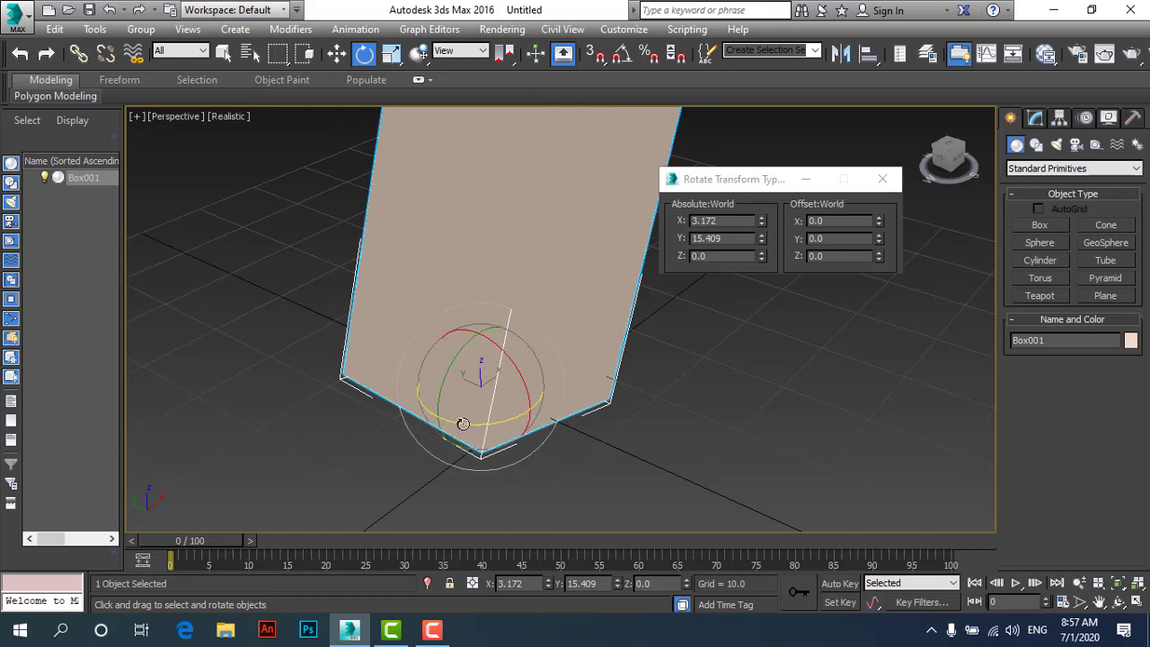
mouse_move(465, 423)
mouse_down()
mouse_move(660, 396)
mouse_move(333, 400)
mouse_up()
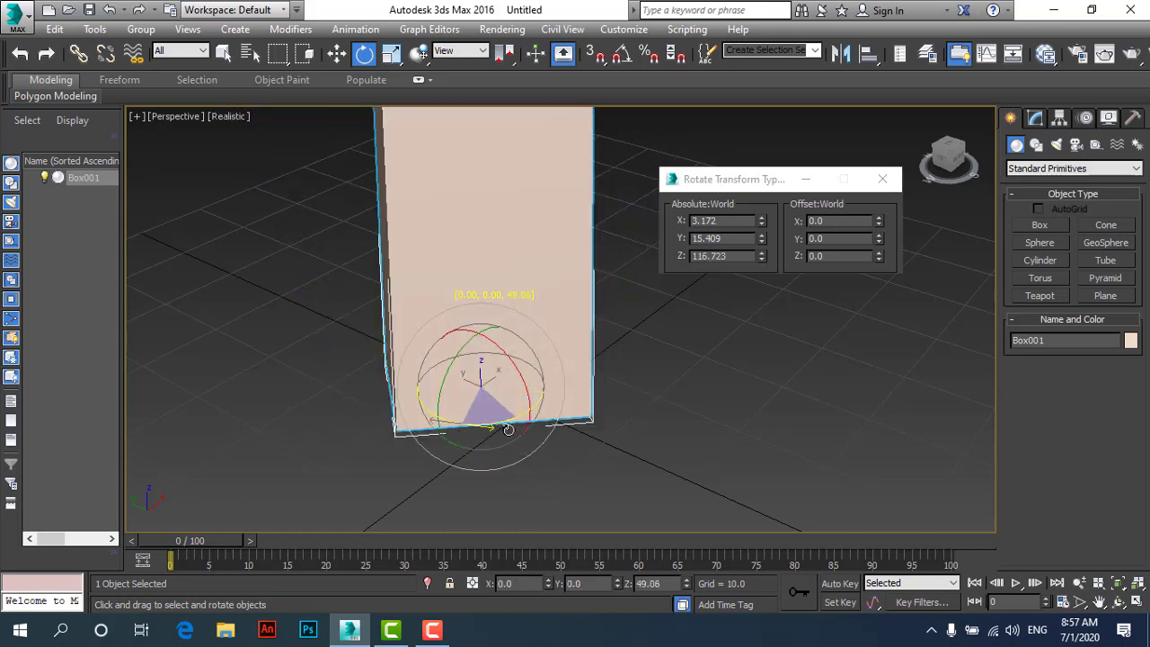
scroll(495, 352, down, 3)
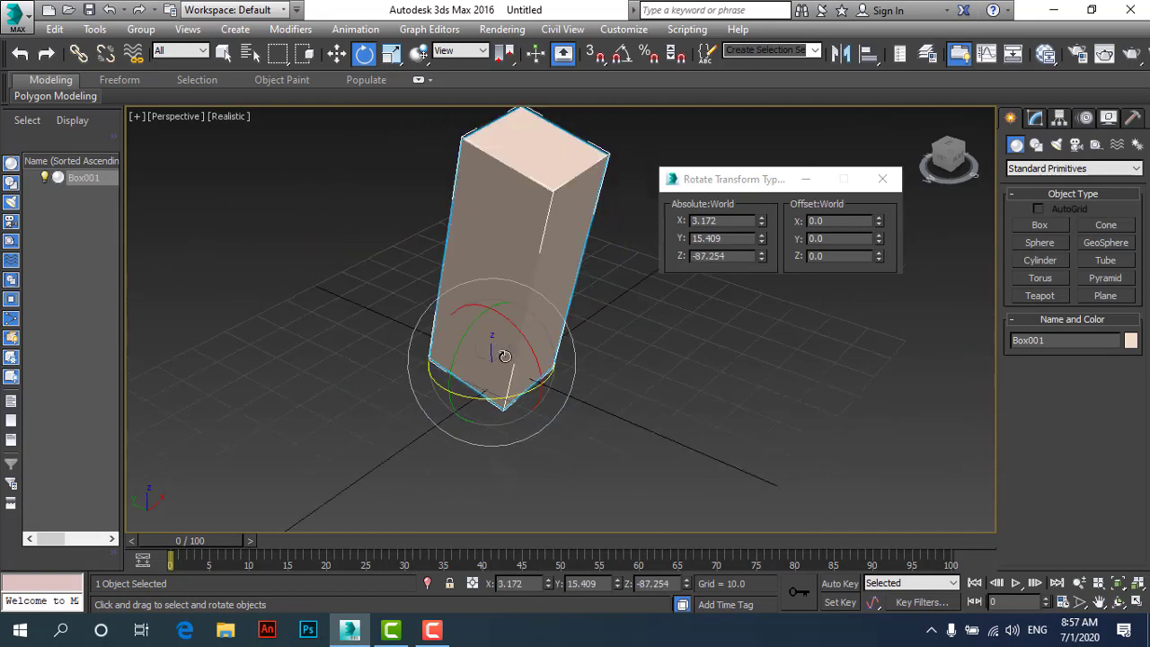
mouse_move(525, 335)
mouse_down()
mouse_move(526, 319)
mouse_move(435, 325)
mouse_up()
scroll(431, 324, up, 3)
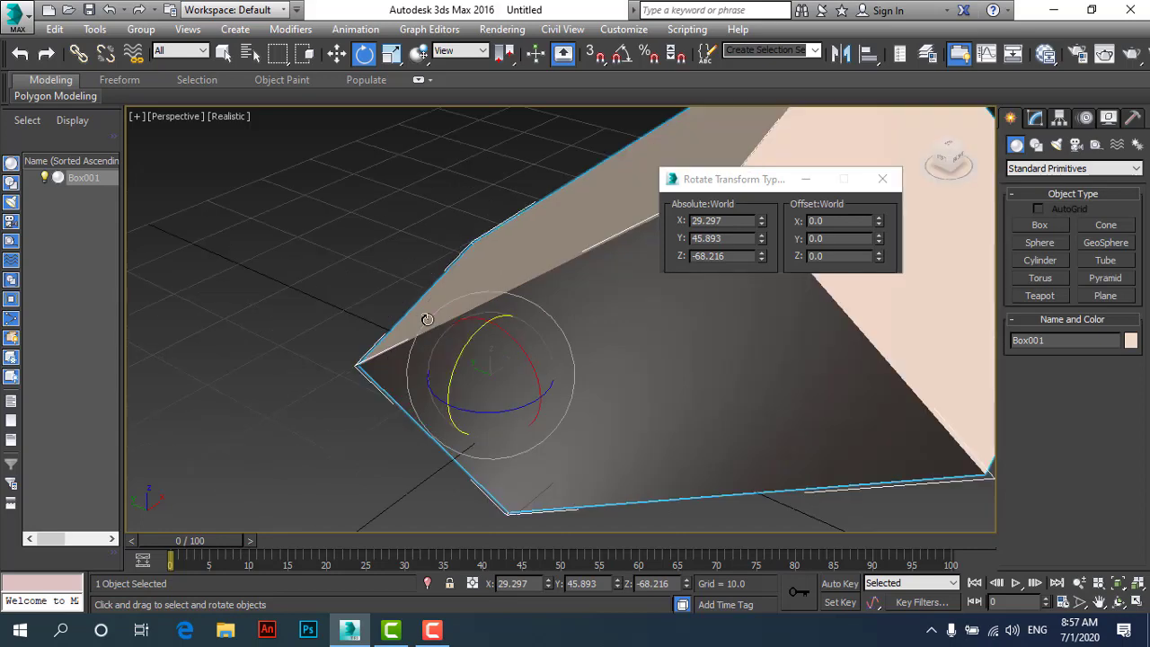
scroll(499, 323, down, 5)
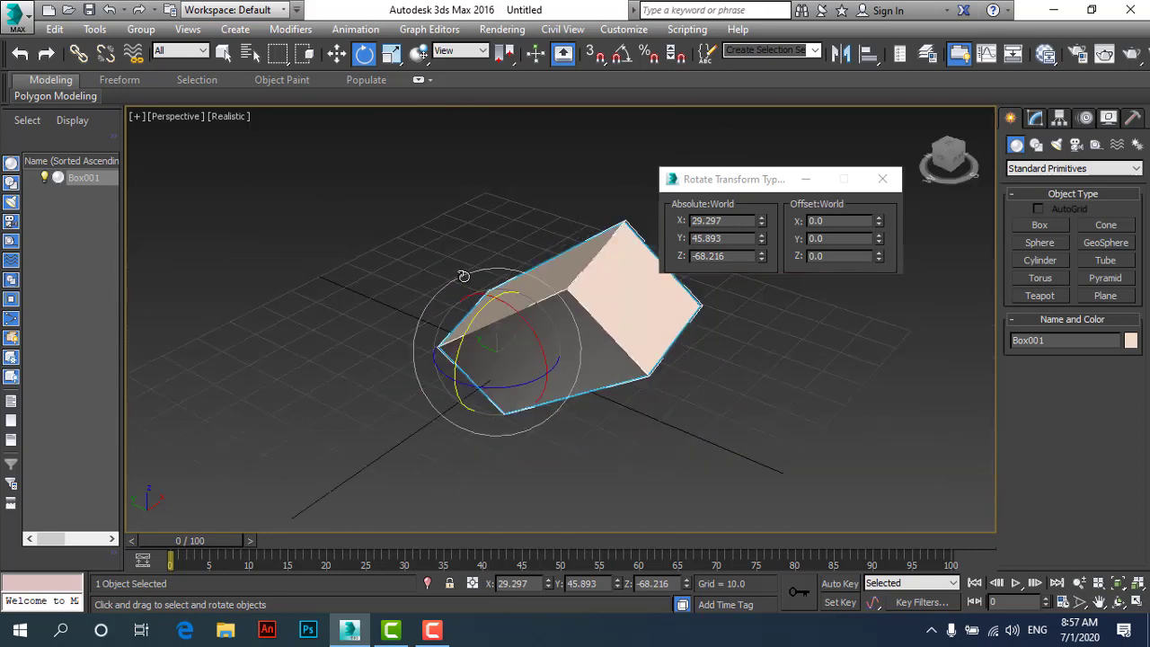
mouse_move(491, 271)
mouse_down()
mouse_move(375, 295)
mouse_move(374, 411)
mouse_move(457, 309)
mouse_move(579, 451)
mouse_move(444, 257)
mouse_move(372, 334)
mouse_move(483, 432)
mouse_move(565, 435)
mouse_move(449, 428)
mouse_move(537, 409)
mouse_move(490, 381)
mouse_up()
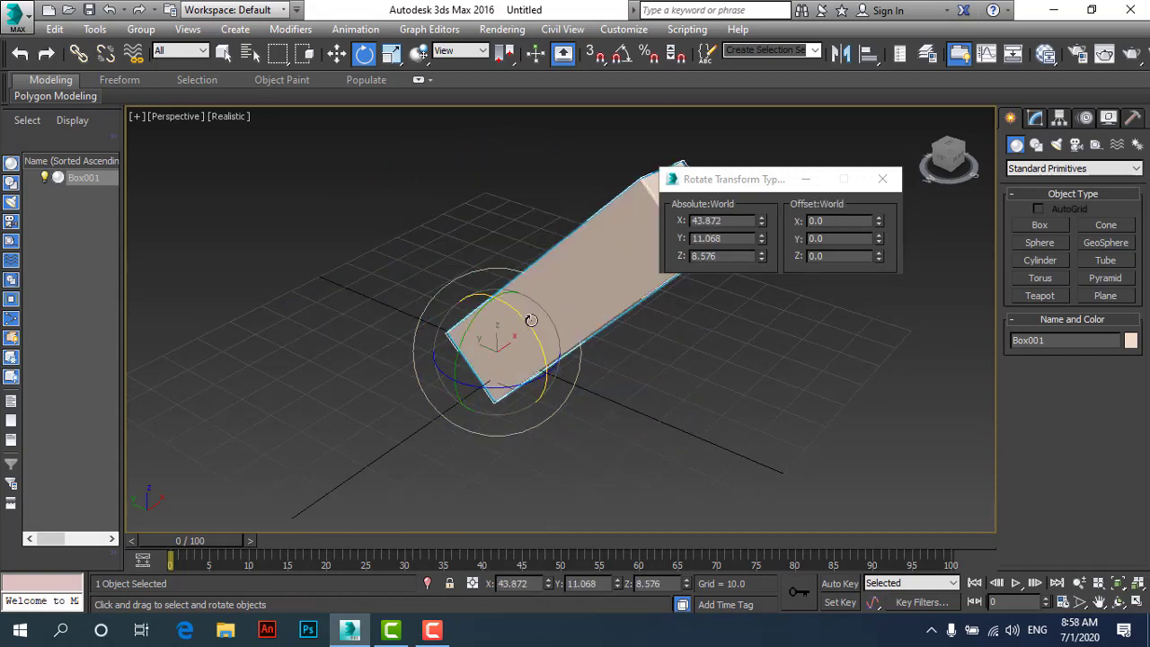
scroll(519, 329, down, 3)
scroll(523, 330, up, 5)
scroll(413, 406, down, 4)
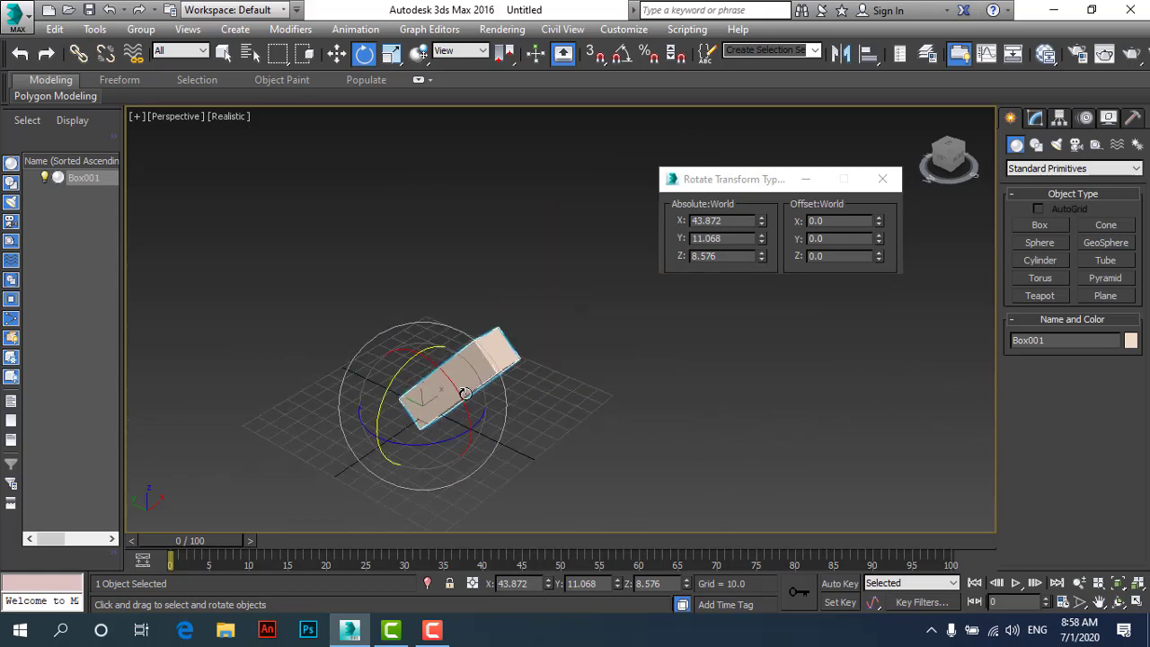
scroll(464, 394, up, 4)
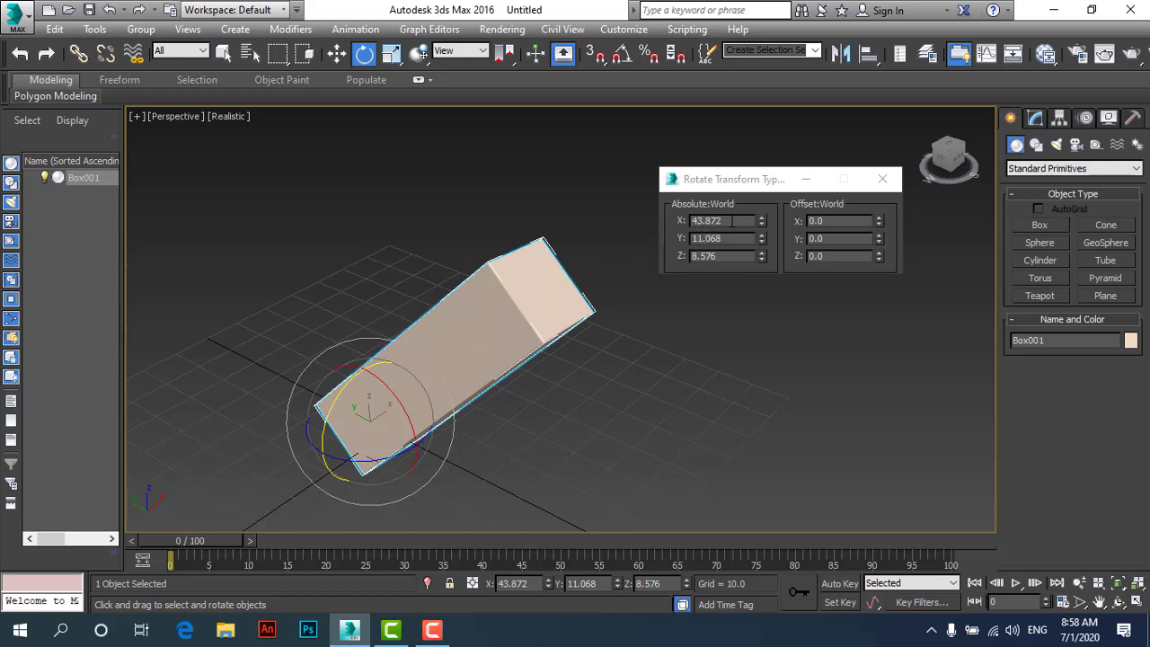
double_click(732, 220)
double_click(729, 238)
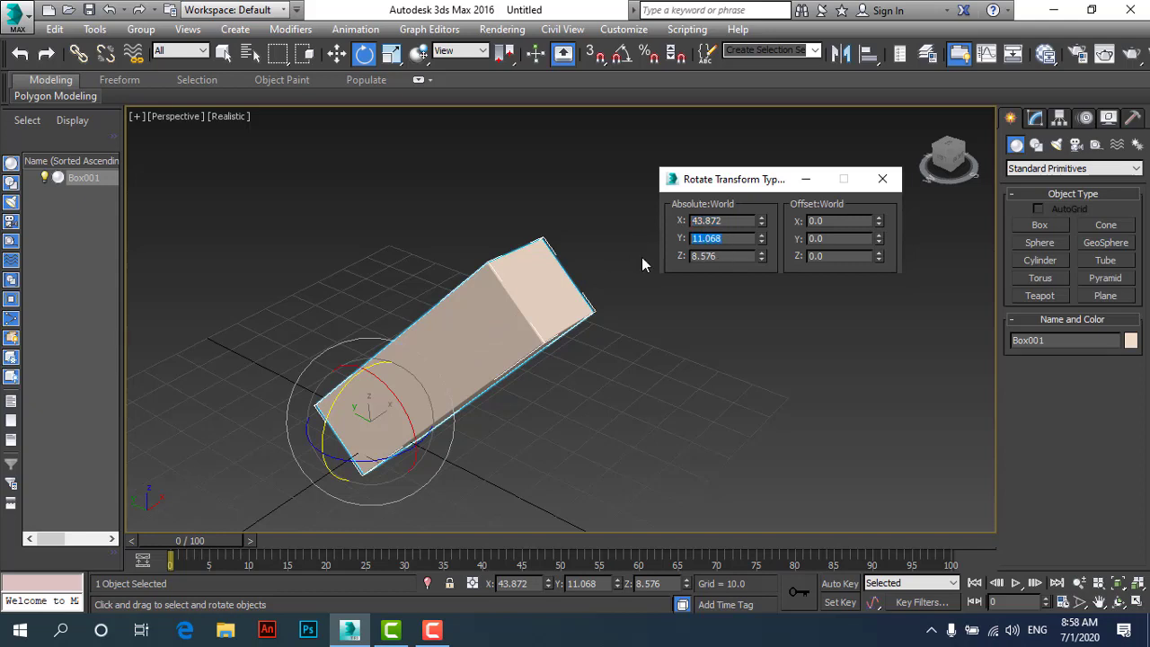
key(shift+Tab)
right_click(764, 219)
right_click(763, 238)
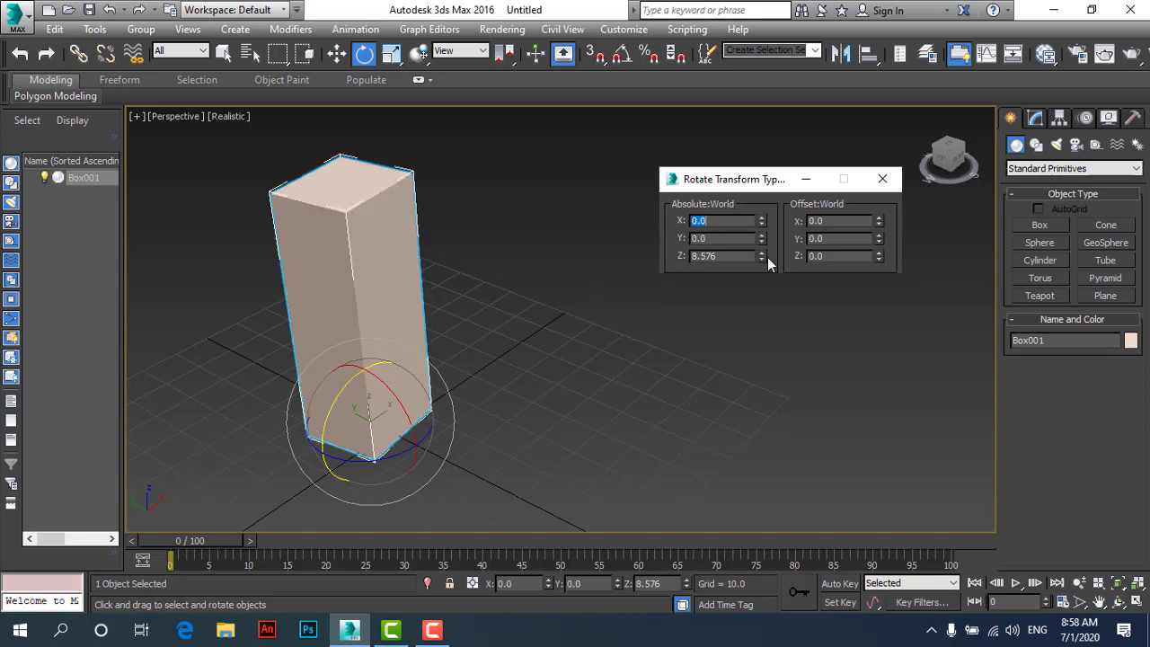
right_click(762, 256)
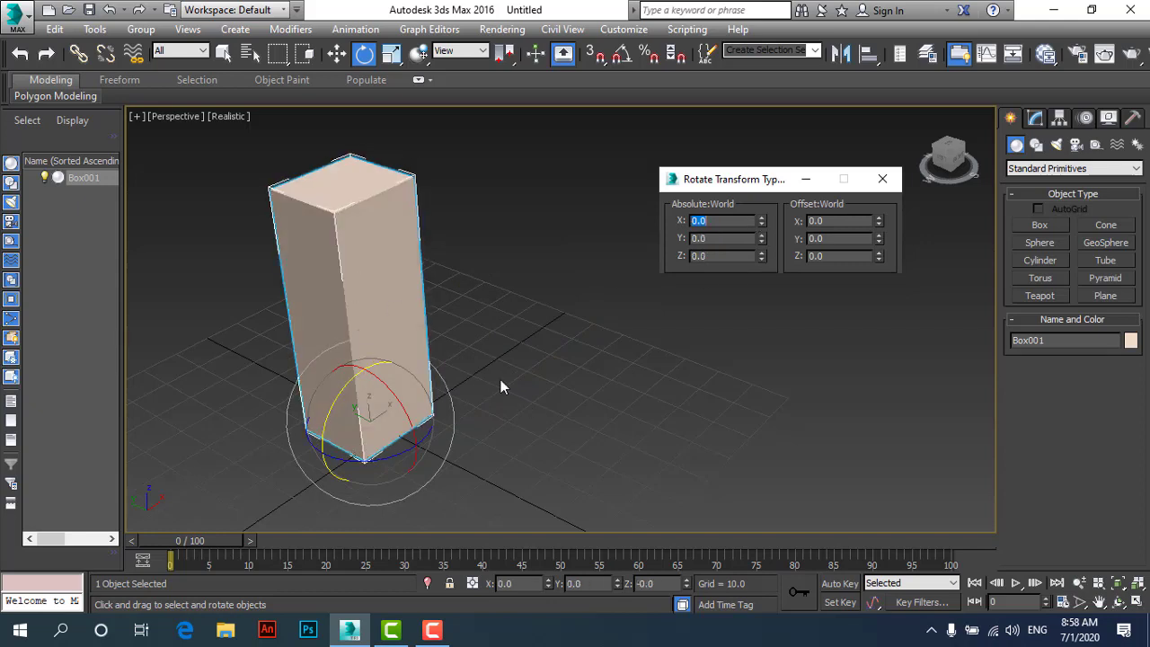
mouse_move(440, 377)
alt+middle_down()
mouse_move(523, 339)
mouse_move(470, 303)
mouse_move(450, 326)
mouse_move(452, 386)
mouse_move(477, 378)
mouse_move(484, 351)
alt+middle_up()
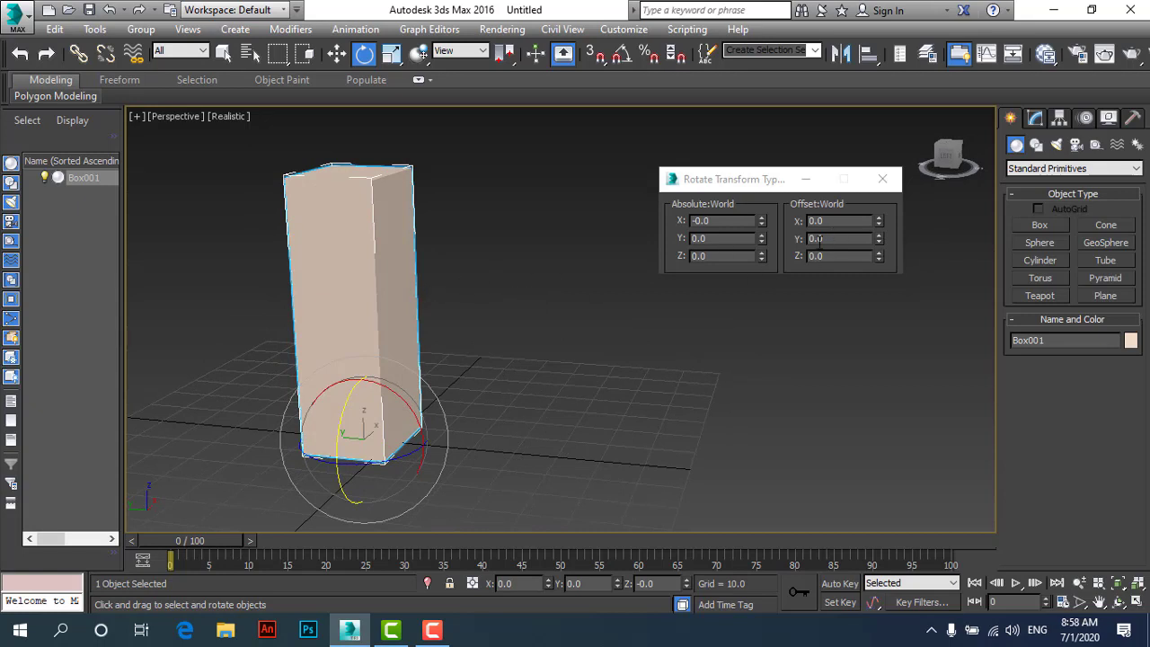
Apply a 4° X rotation offset to Box001, then reset X rotation to 0.
click(829, 221)
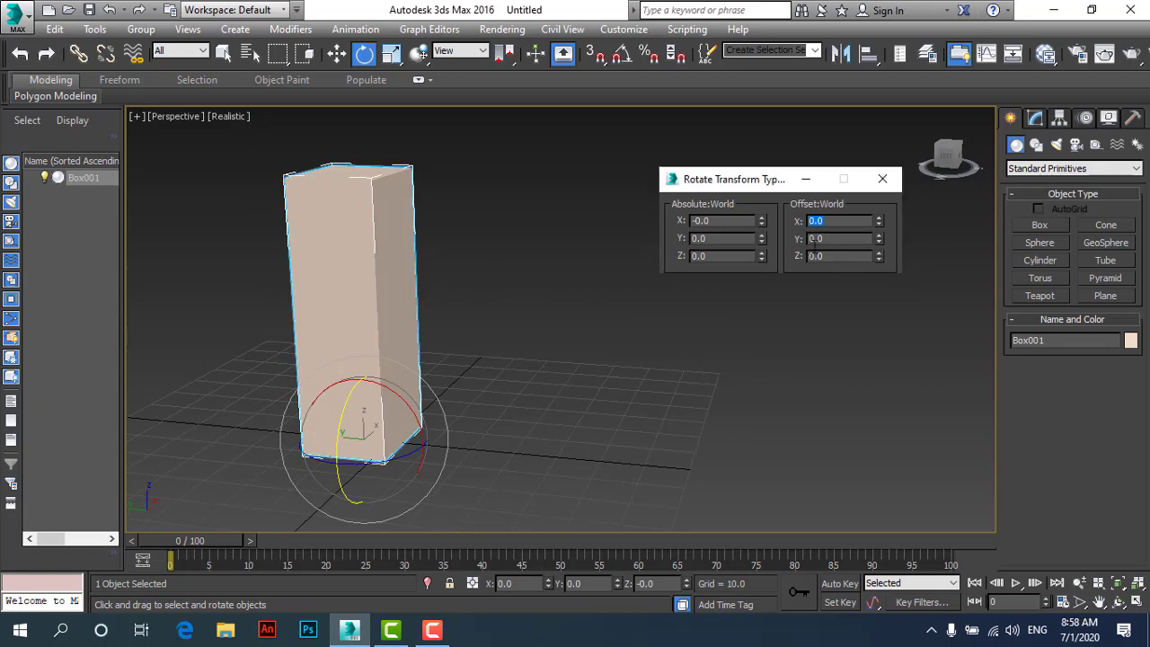
text(45)
key(Return)
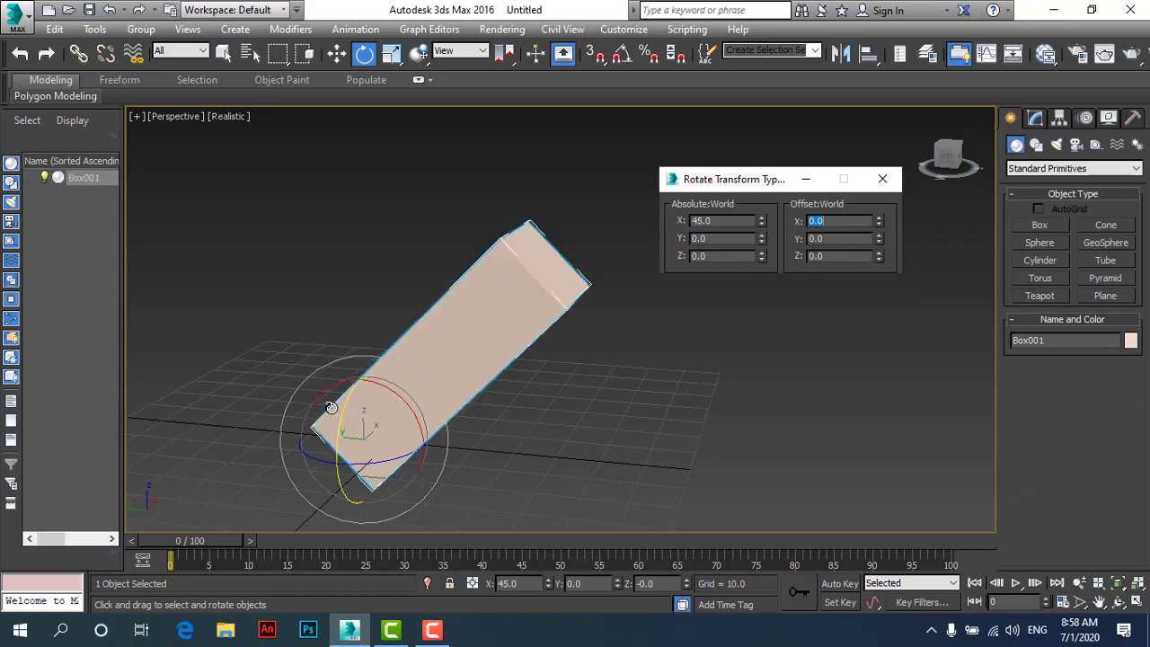
mouse_move(325, 397)
alt+middle_down()
mouse_move(357, 368)
mouse_move(393, 418)
alt+middle_up()
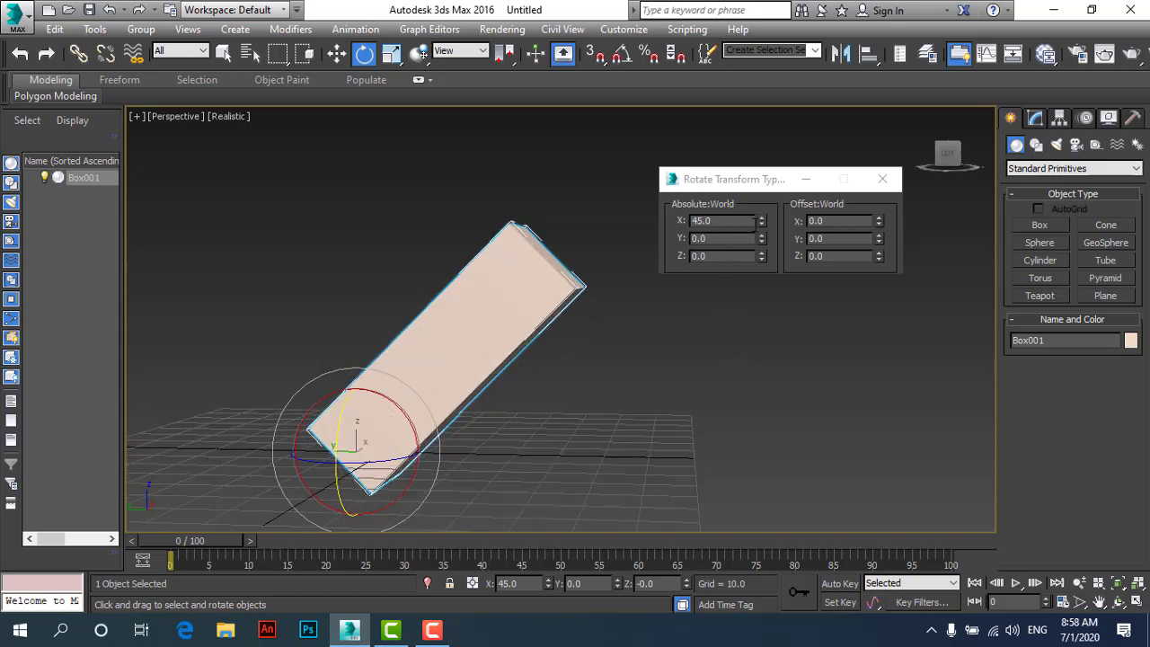
right_click(762, 220)
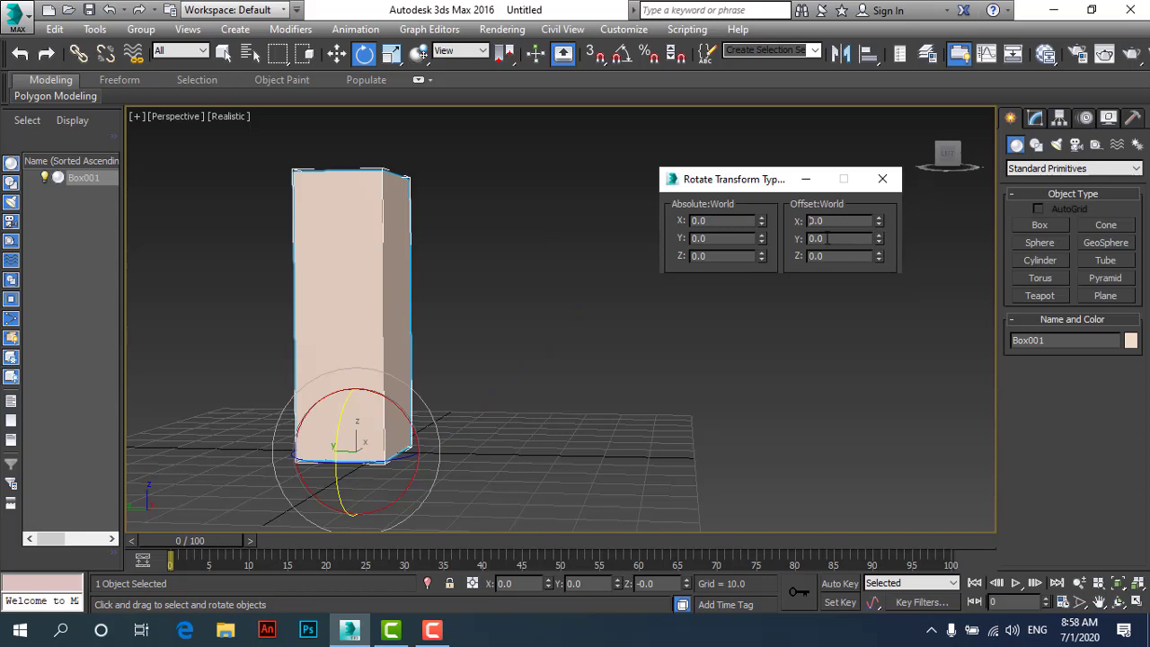
Rotate Box001 45° about Y and orbit the view to inspect the tilt.
click(696, 238)
text(45)
key(Return)
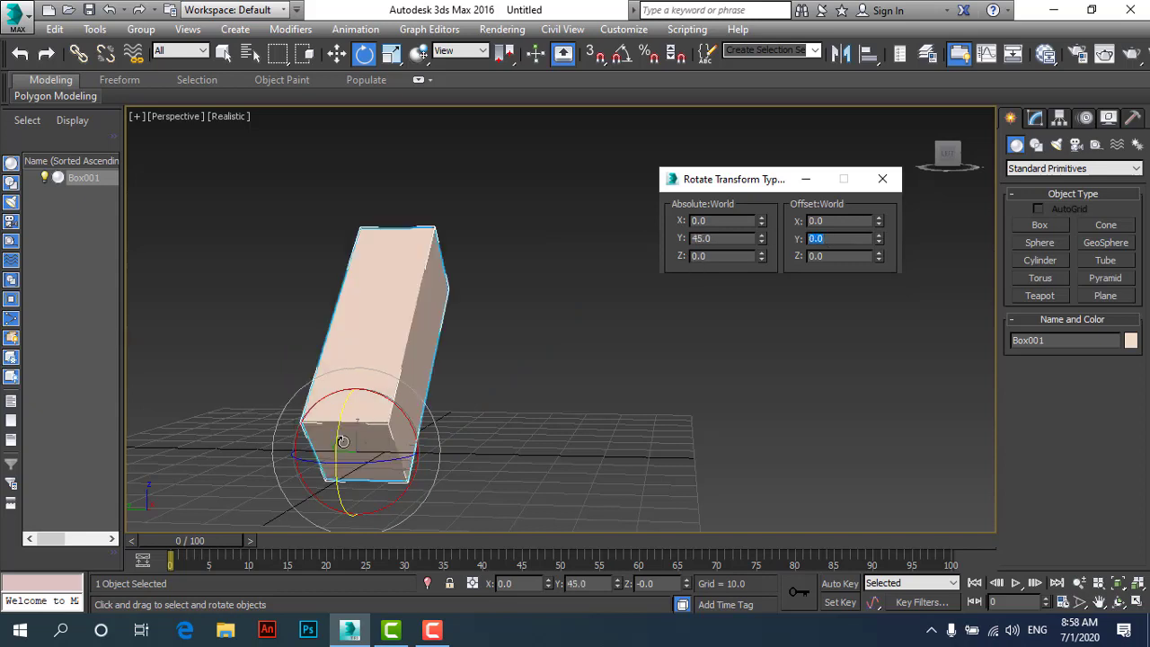
alt+middle_drag(342, 441, 147, 432)
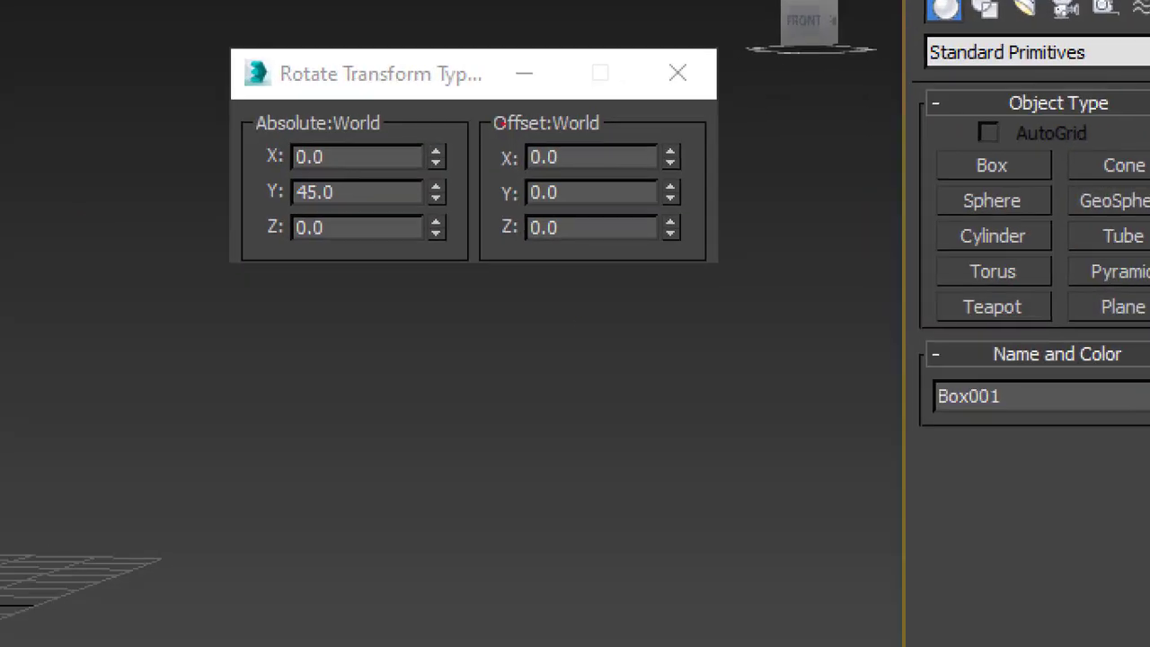
drag(494, 119, 458, 106)
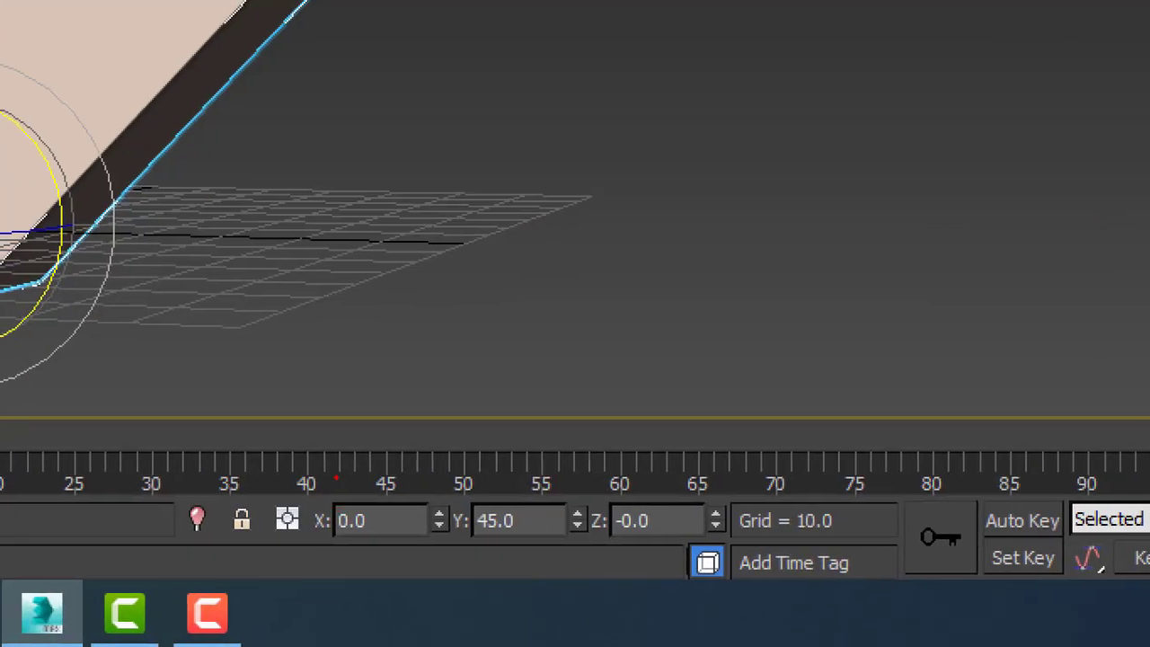
mouse_move(336, 478)
mouse_down()
mouse_move(490, 428)
mouse_move(277, 469)
mouse_up()
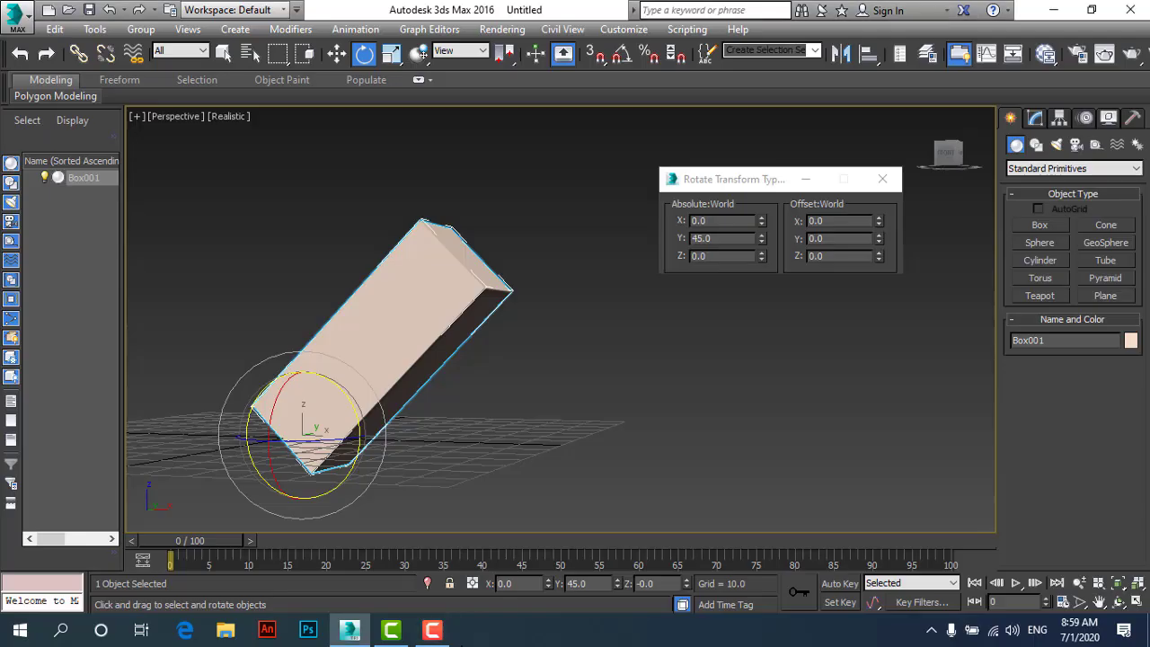
Nudge X and Z rotation to 0.1, trial-tilt around Y, and reset Y to 0.
click(549, 580)
right_click(617, 584)
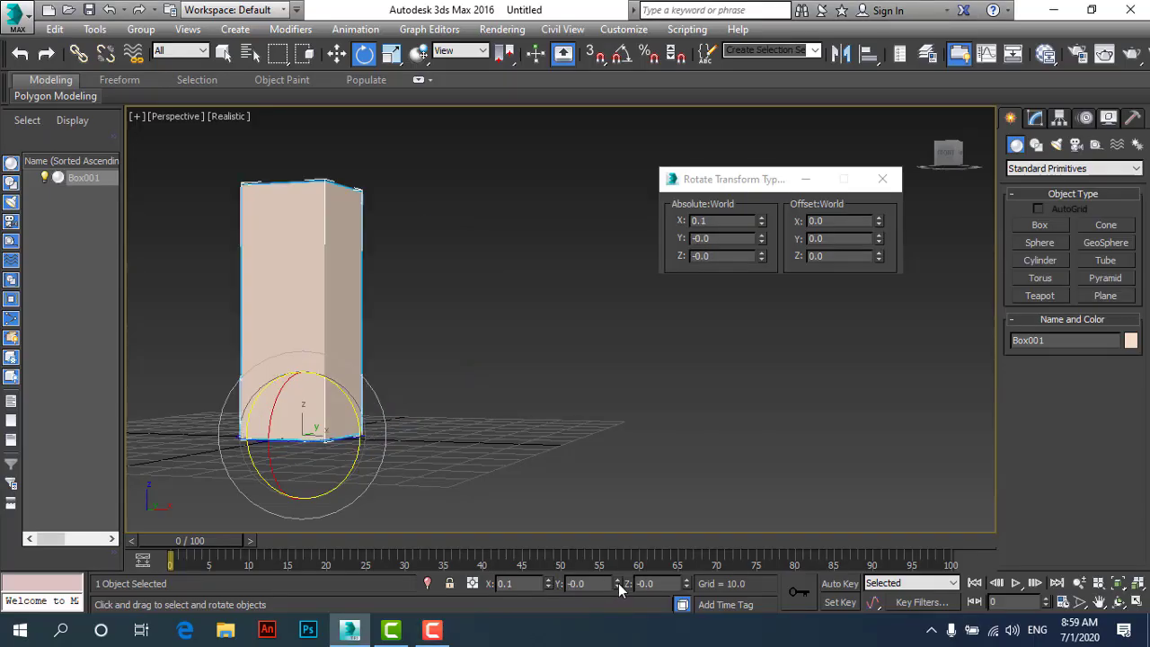
click(687, 580)
mouse_move(619, 583)
mouse_down()
mouse_move(585, 179)
mouse_move(585, 387)
mouse_up()
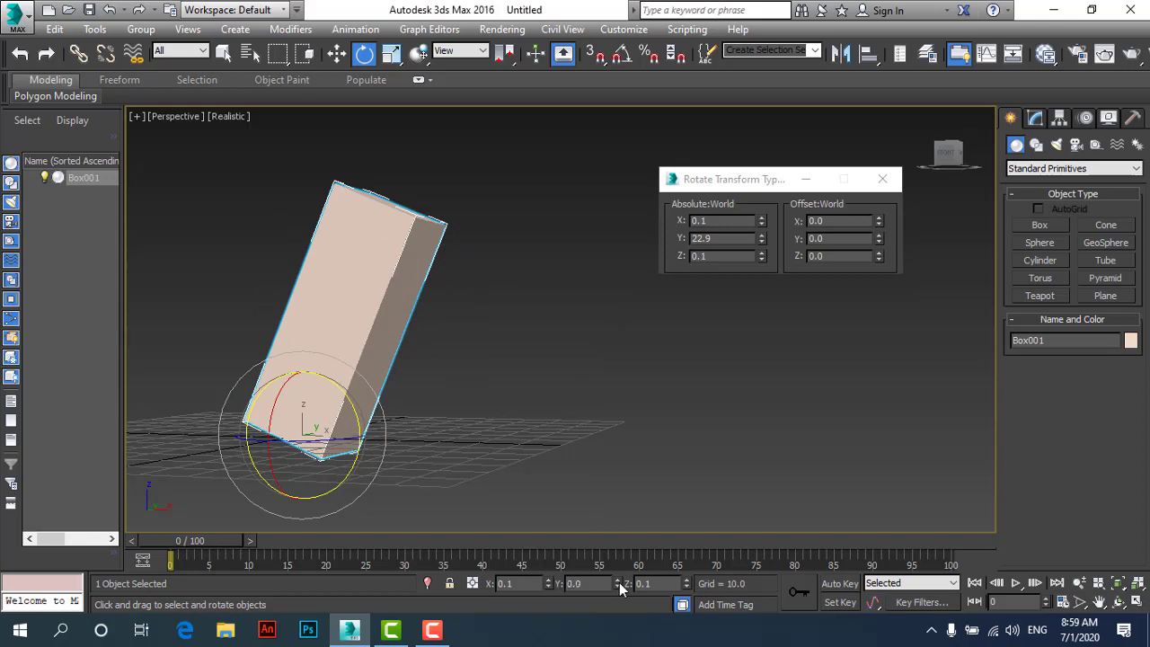
right_click(619, 582)
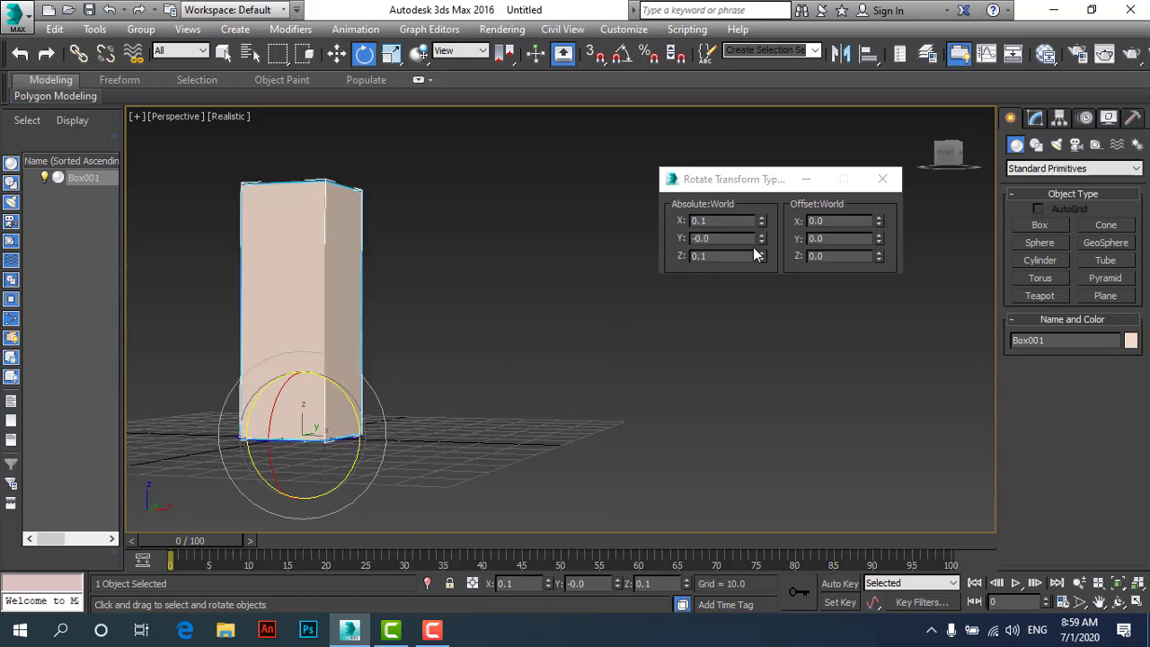
mouse_move(294, 327)
alt+middle_down()
mouse_move(395, 402)
mouse_move(551, 336)
mouse_move(354, 442)
mouse_move(282, 360)
mouse_move(264, 373)
alt+middle_up()
Frame and orbit the view around the box, with Select and Move active.
key(z)
scroll(382, 386, up, 5)
scroll(414, 385, down, 5)
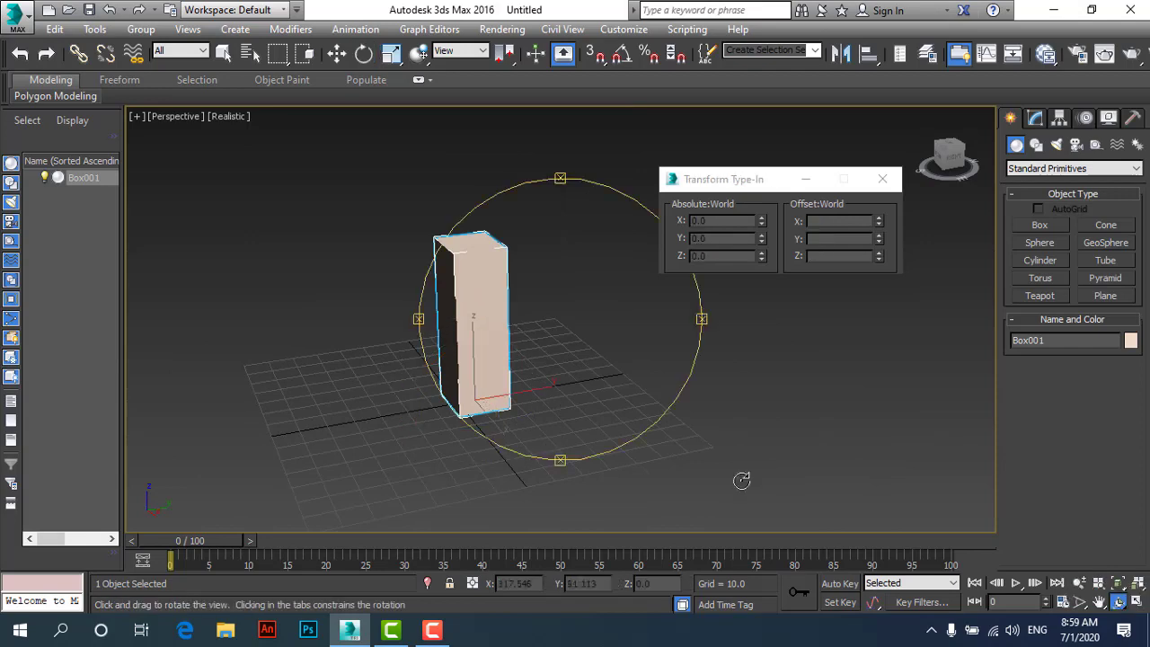
click(1118, 602)
mouse_move(493, 353)
mouse_down()
mouse_move(580, 357)
mouse_move(473, 296)
mouse_move(627, 360)
mouse_move(531, 340)
mouse_move(590, 321)
mouse_move(632, 393)
mouse_up()
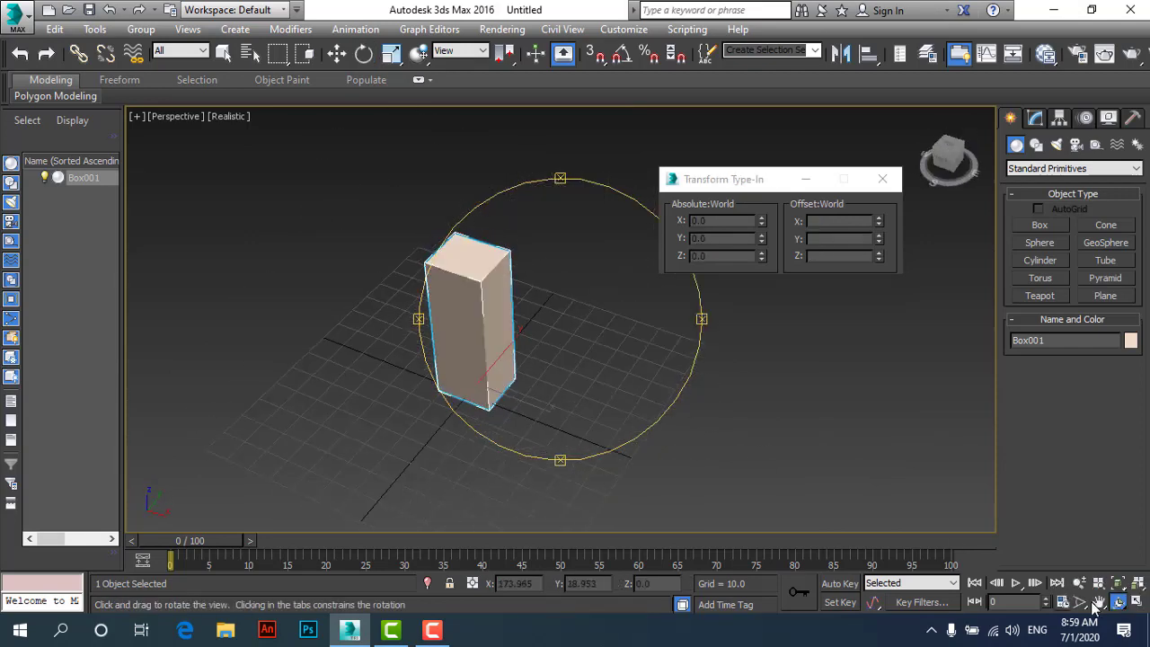
click(337, 53)
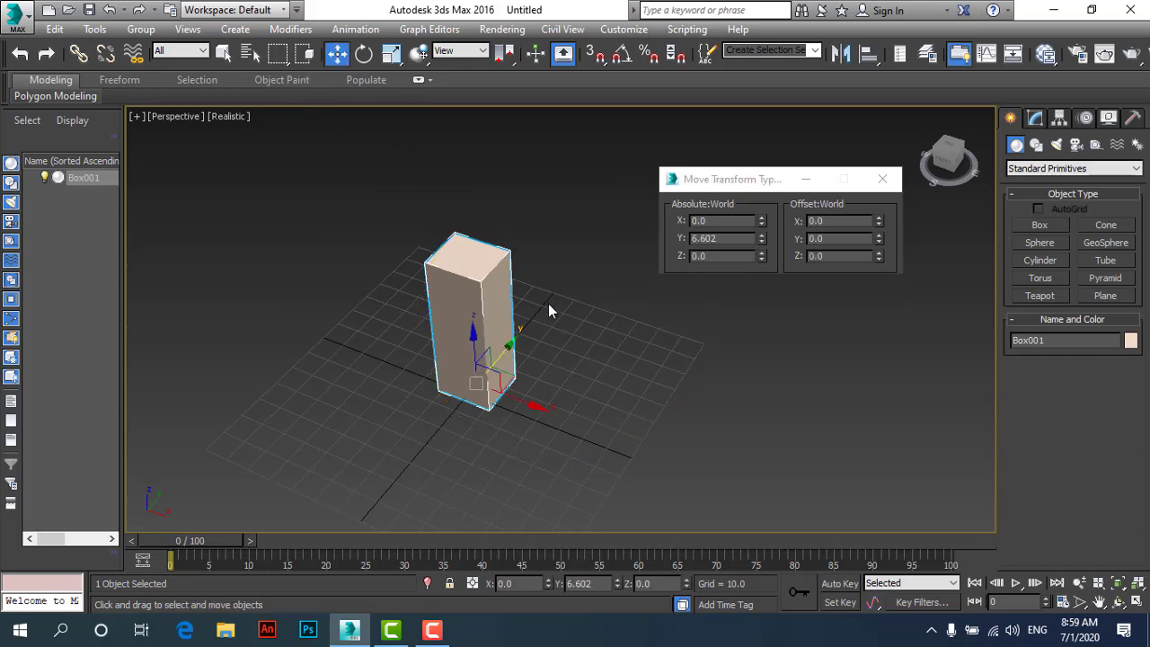
scroll(402, 336, down, 3)
scroll(402, 337, up, 2)
scroll(409, 341, up, 2)
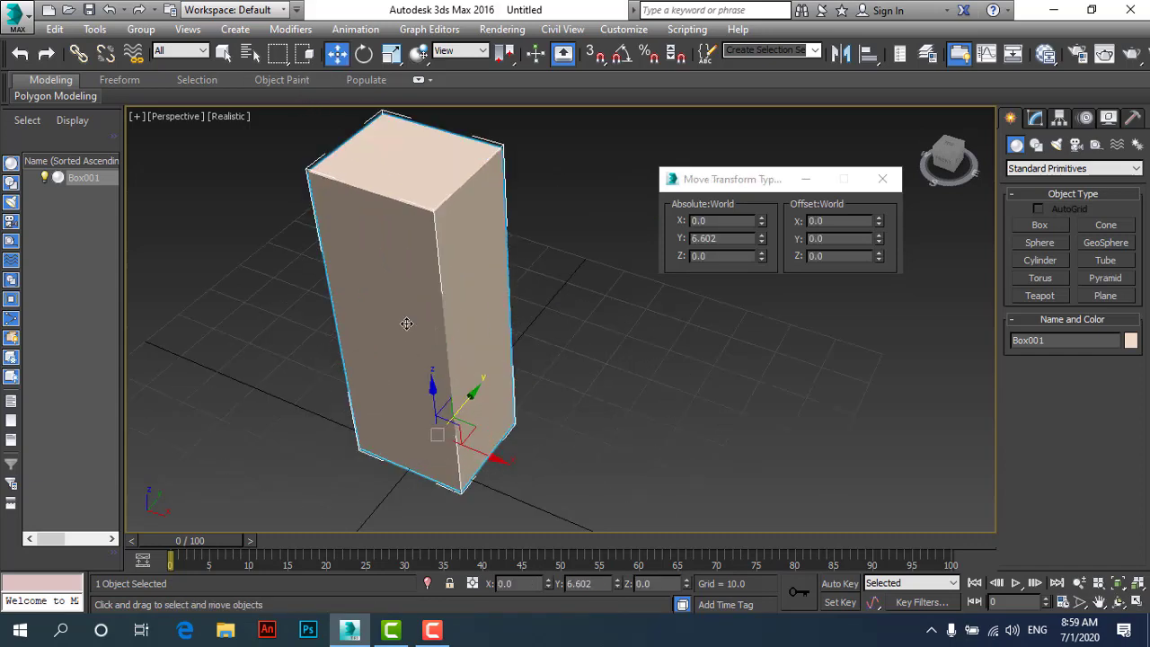
mouse_move(416, 343)
alt+middle_down()
mouse_move(485, 275)
mouse_move(301, 381)
mouse_move(317, 302)
mouse_move(416, 327)
mouse_move(306, 344)
mouse_move(278, 262)
mouse_move(437, 219)
mouse_move(290, 249)
mouse_move(398, 368)
mouse_move(474, 262)
mouse_move(432, 297)
mouse_move(458, 309)
mouse_move(382, 275)
mouse_move(198, 294)
mouse_move(182, 339)
mouse_move(488, 306)
mouse_move(347, 329)
mouse_move(355, 298)
mouse_move(409, 286)
alt+middle_up()
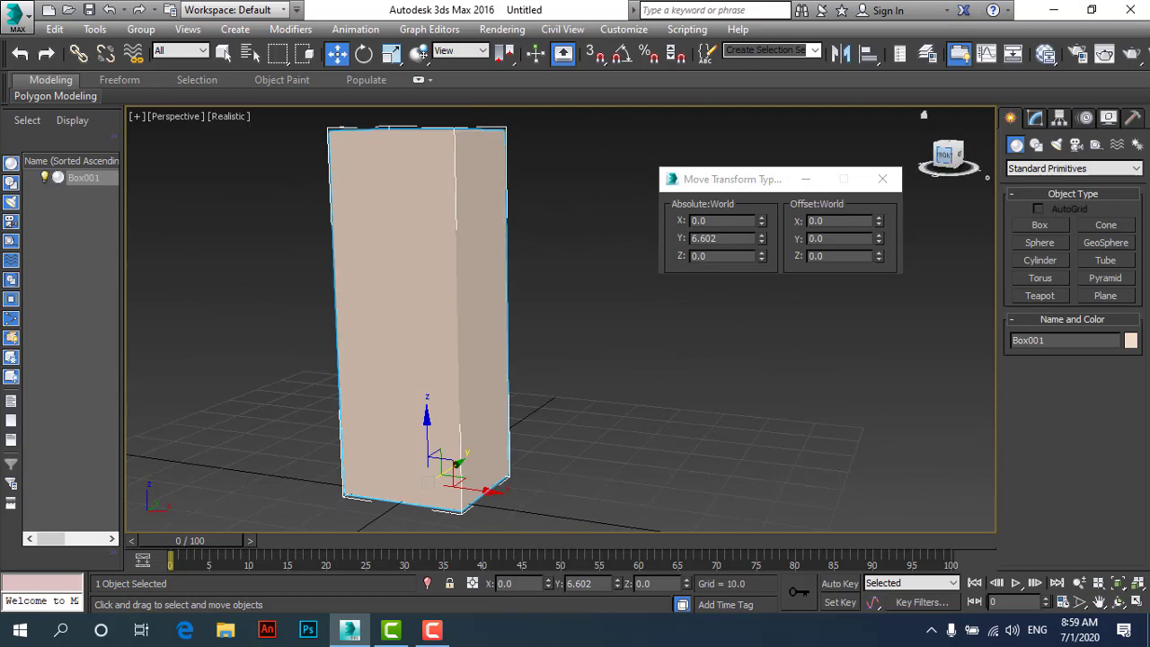
Reset the box's Y position to 0 in the Move Transform Type-In, then close it.
drag(945, 160, 951, 167)
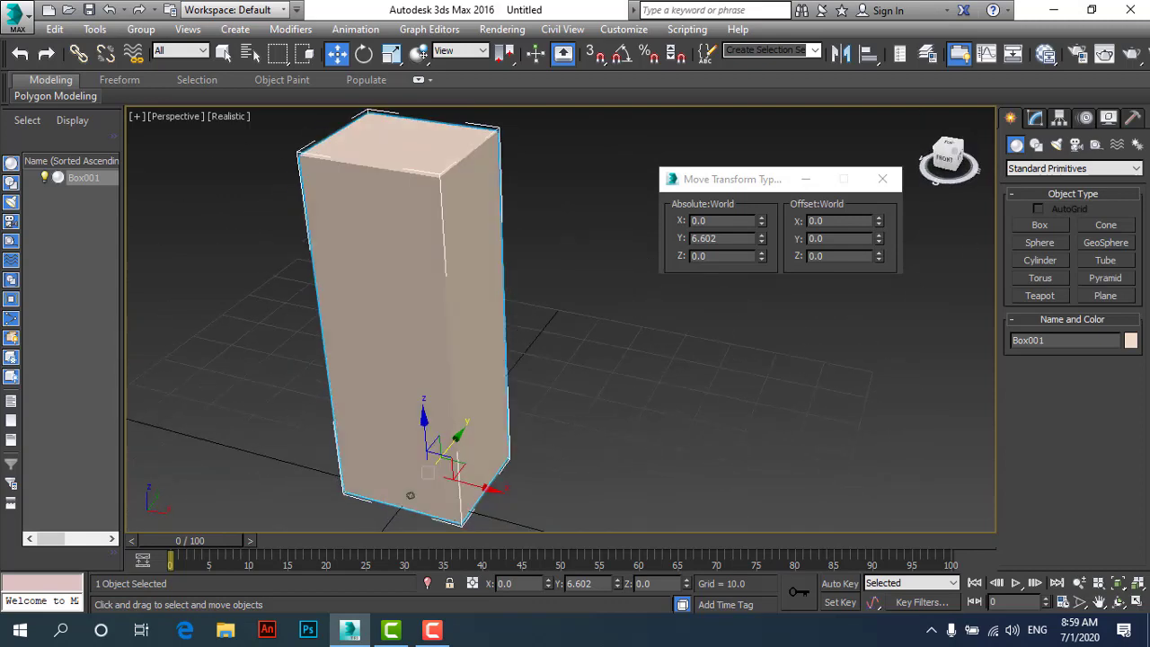
scroll(629, 329, down, 3)
scroll(509, 341, up, 3)
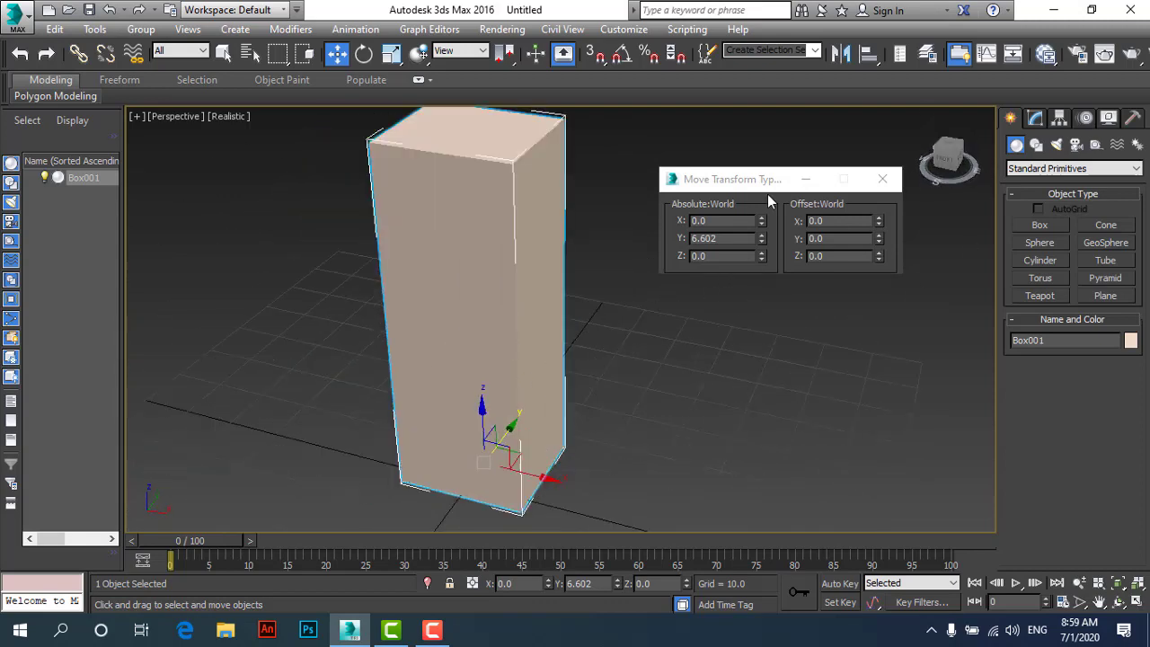
drag(755, 179, 731, 178)
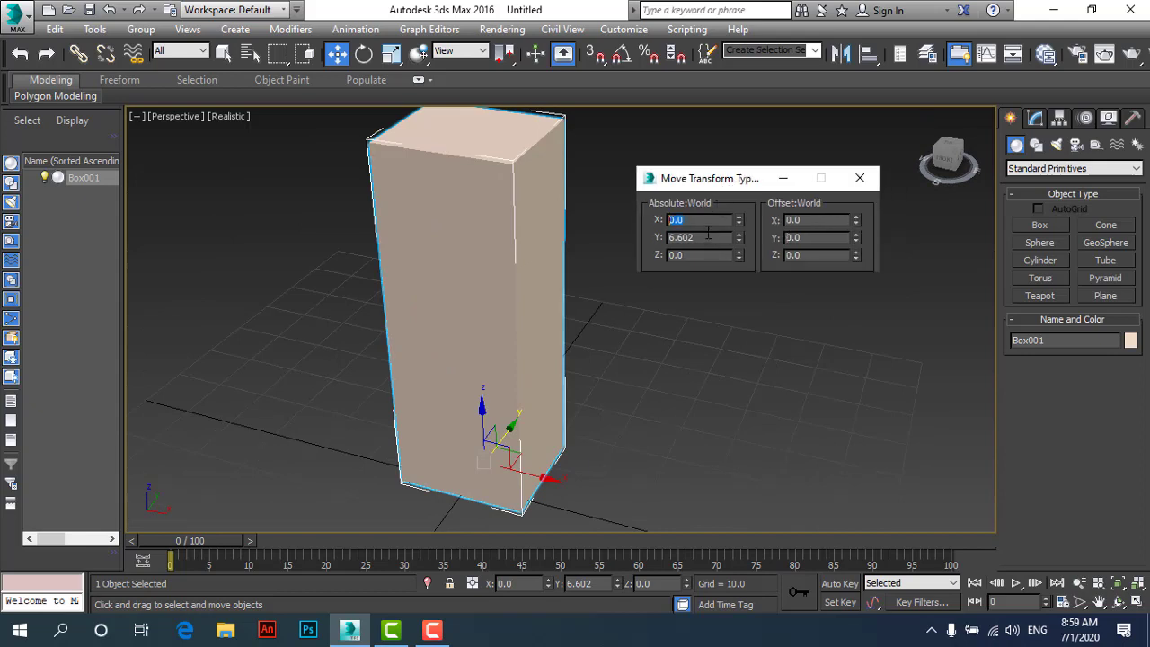
right_click(739, 238)
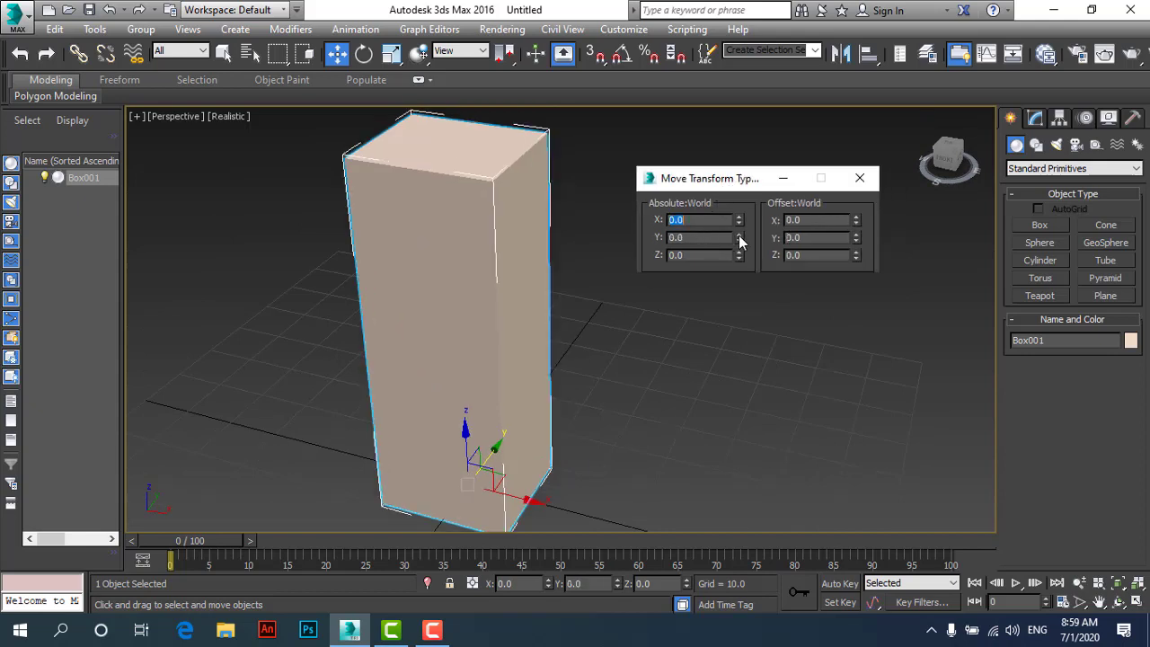
click(850, 187)
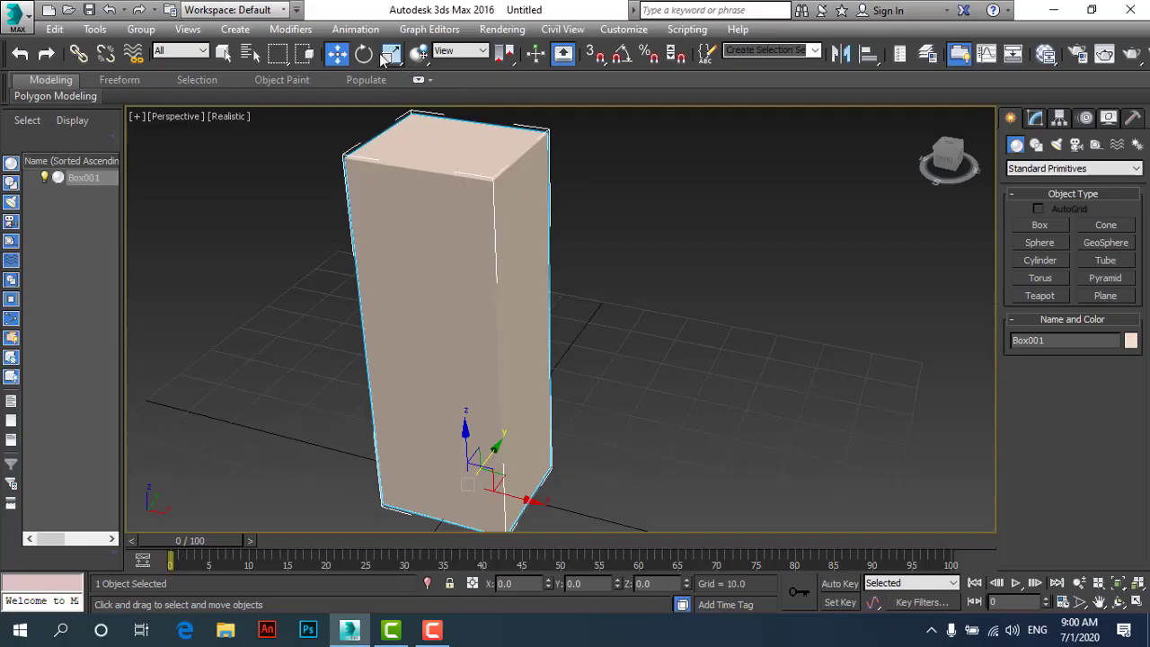
Shrink the box with a 50% Offset in the Scale Transform Type-In.
right_click(382, 54)
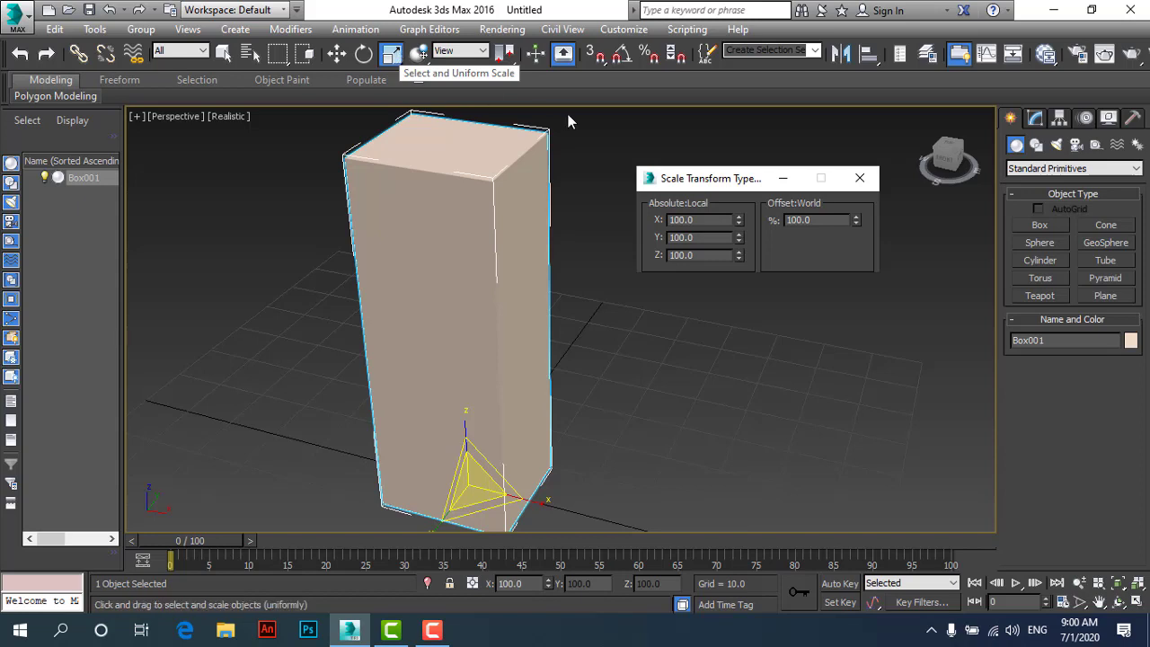
drag(703, 184, 694, 174)
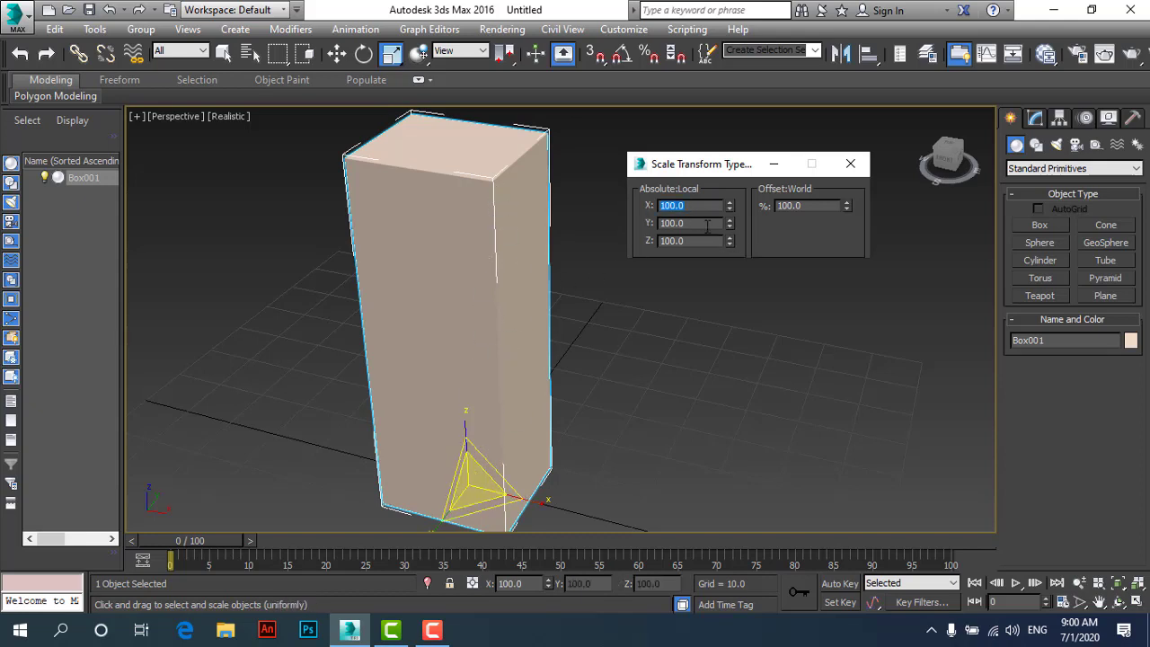
click(674, 224)
click(681, 241)
click(796, 207)
text(50)
key(Return)
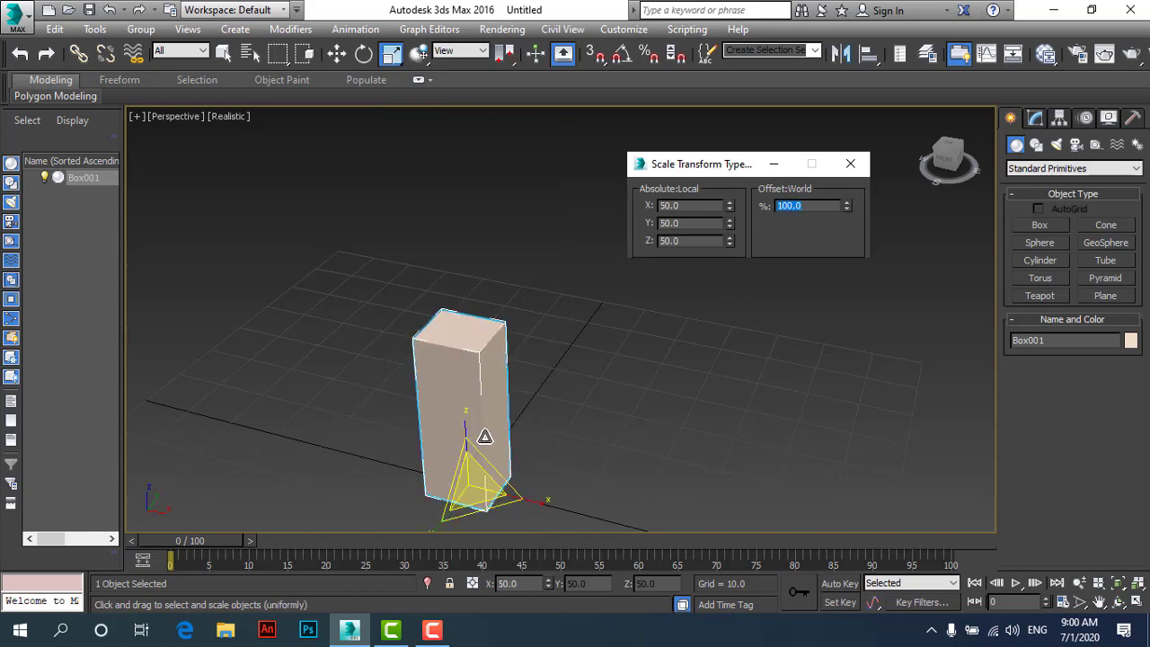
Set the box's absolute scale back to 100 on X, Y and Z.
double_click(691, 205)
text(1)
text(00)
key(Return)
key(Tab)
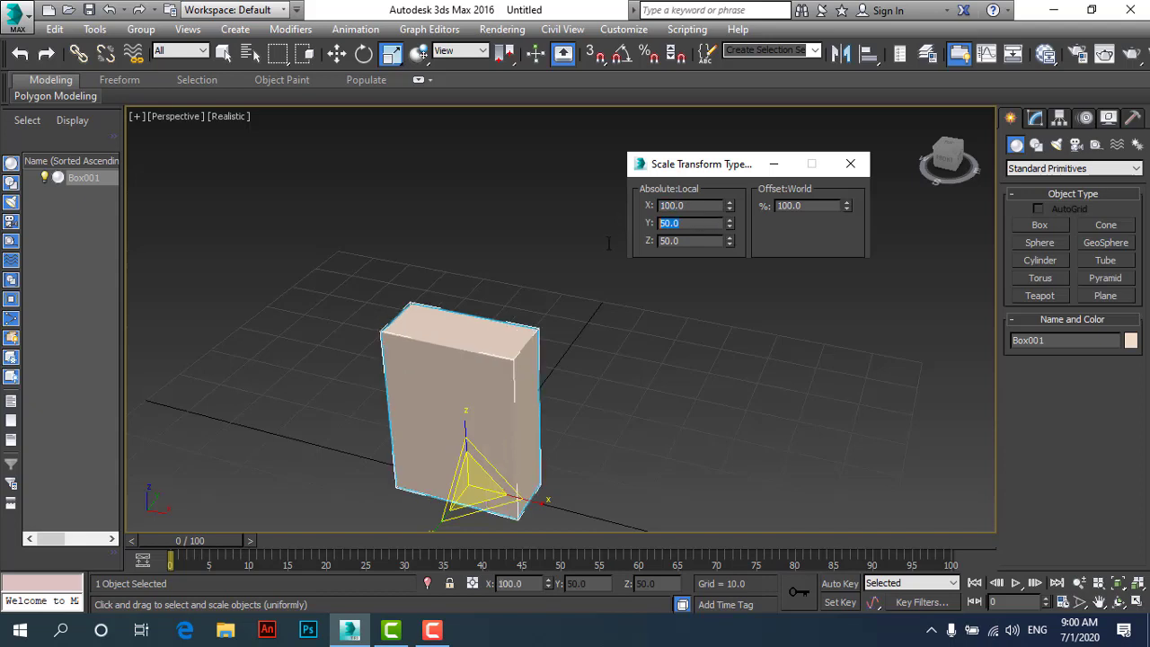
text(100)
key(Return)
key(Tab)
text(1)
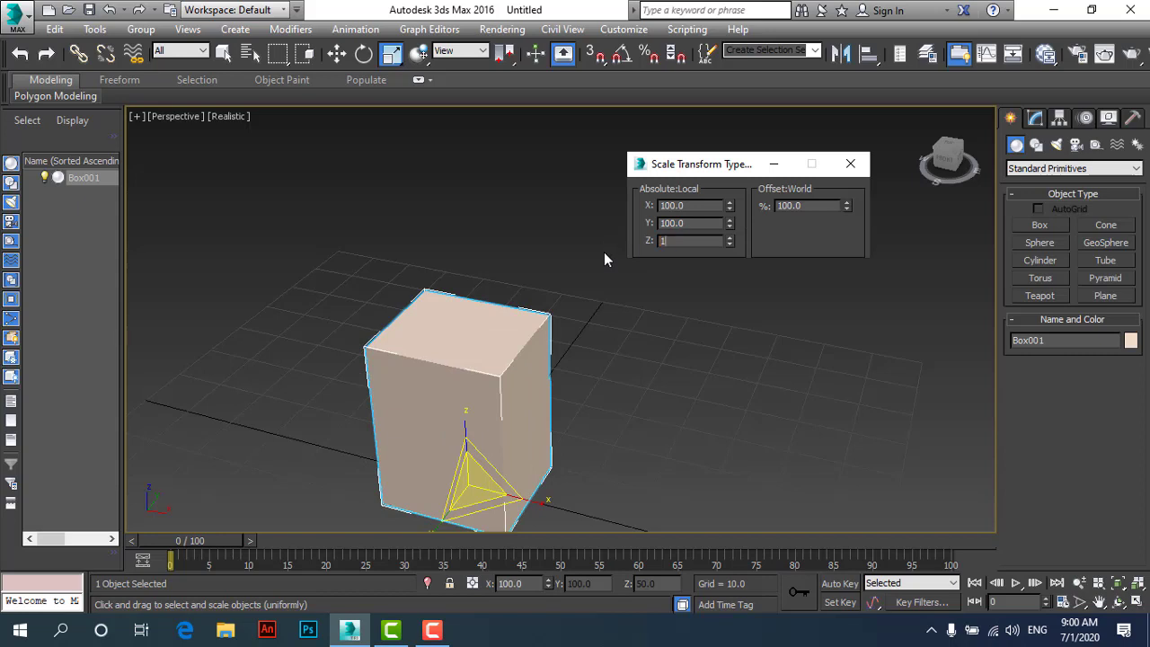
text(00)
key(Return)
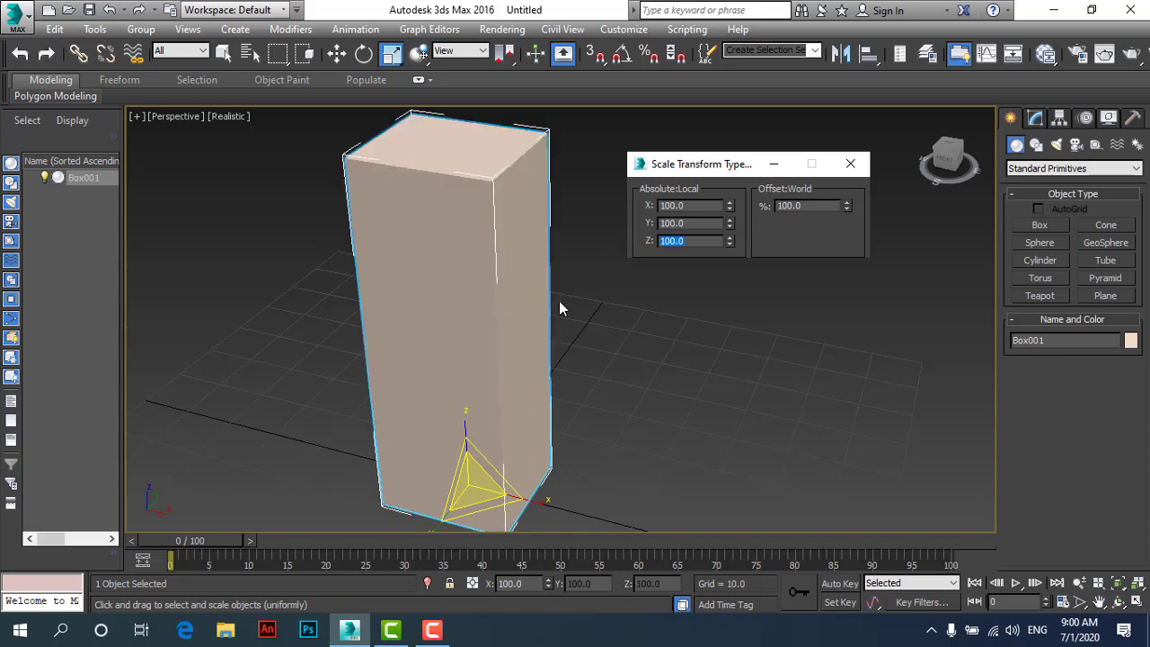
Drag the scale gizmo to stretch the box wide along Y.
scroll(559, 308, down, 3)
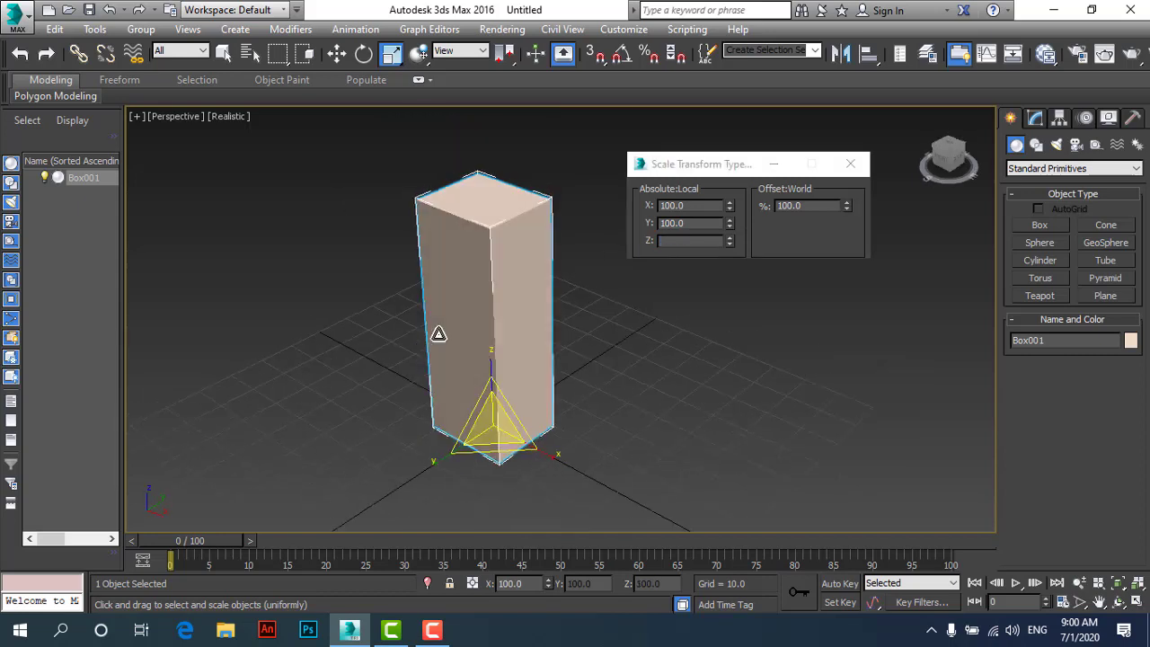
scroll(427, 481, up, 3)
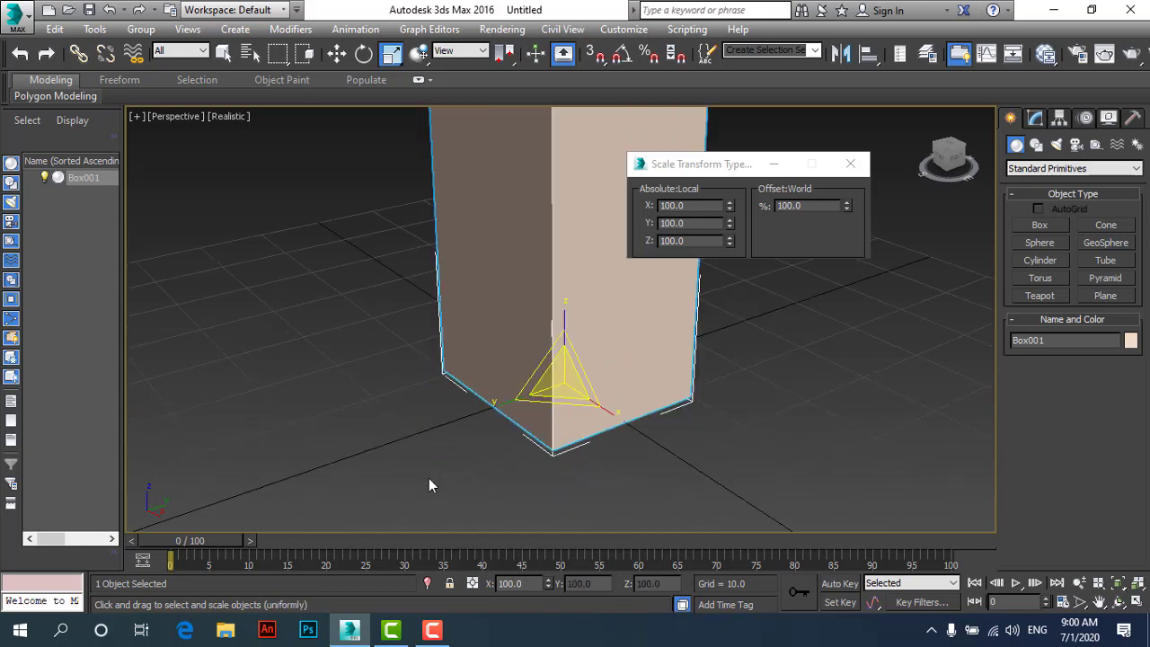
scroll(432, 478, down, 2)
scroll(438, 475, down, 2)
mouse_move(426, 455)
mouse_down()
mouse_move(212, 511)
mouse_move(298, 484)
mouse_up()
Cancel the stretch, then give Box001 Length 19, Width 20 and Height 70 in the Modify panel.
right_click(299, 484)
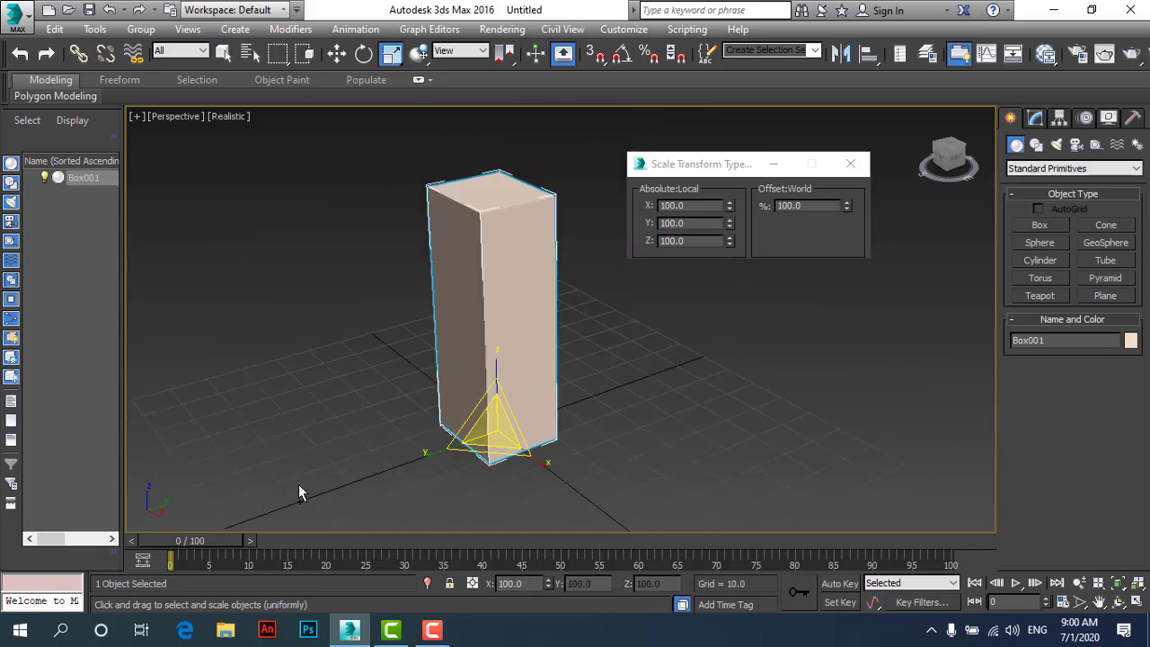
click(1038, 119)
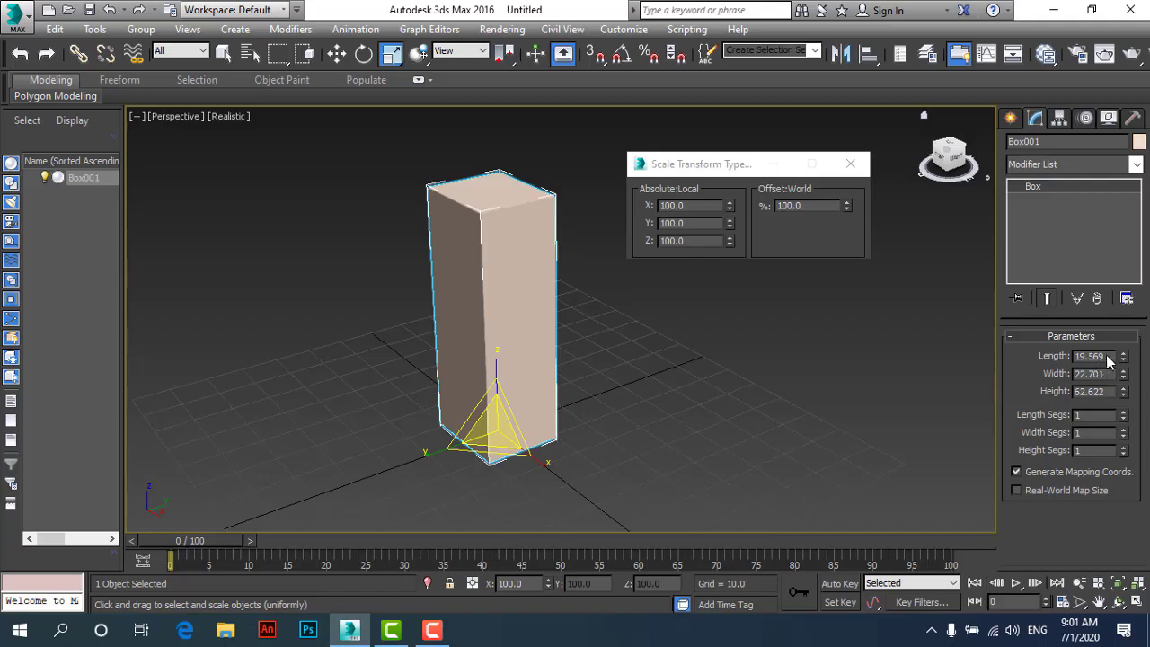
double_click(1107, 356)
text(19)
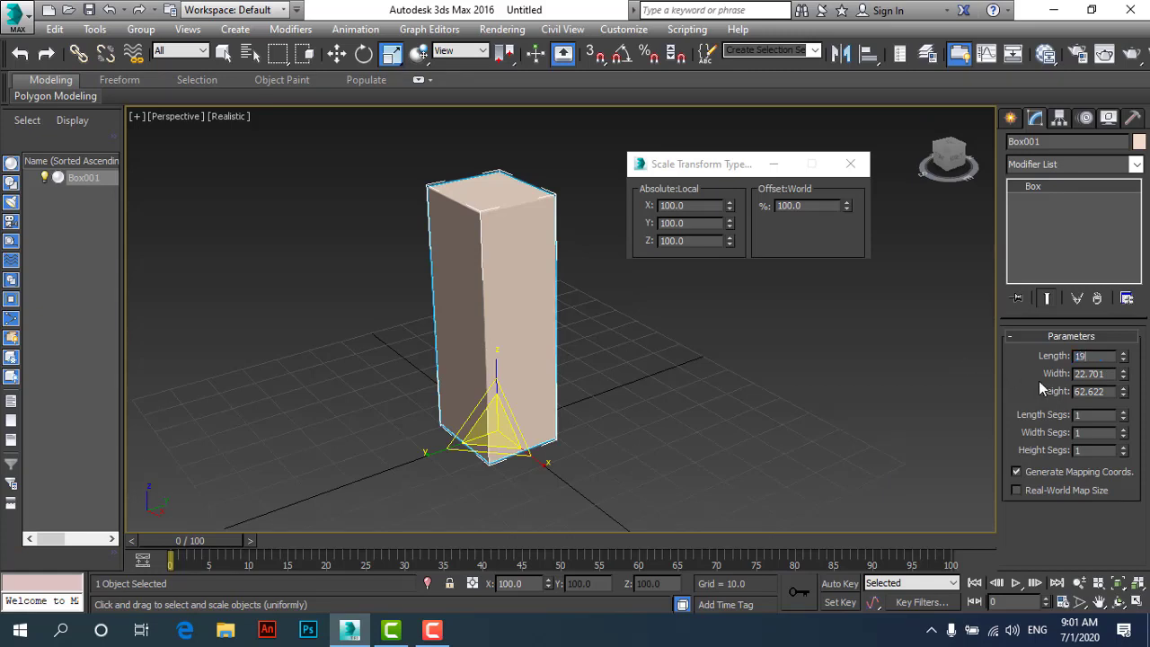
key(Return)
double_click(1106, 374)
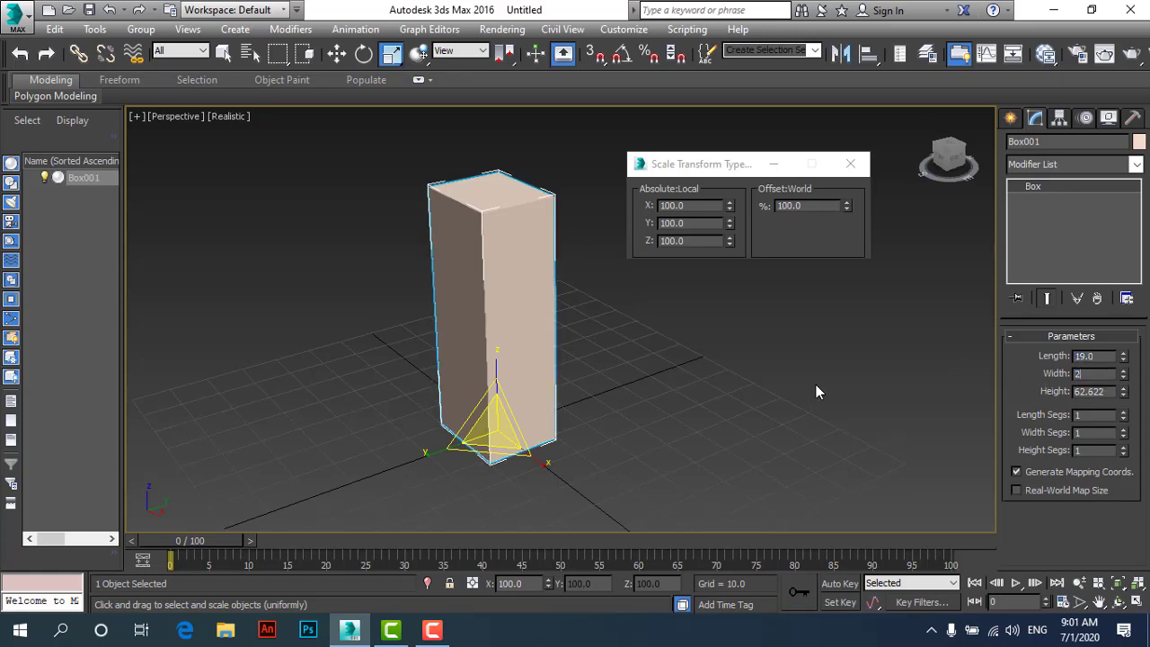
text(20)
key(Return)
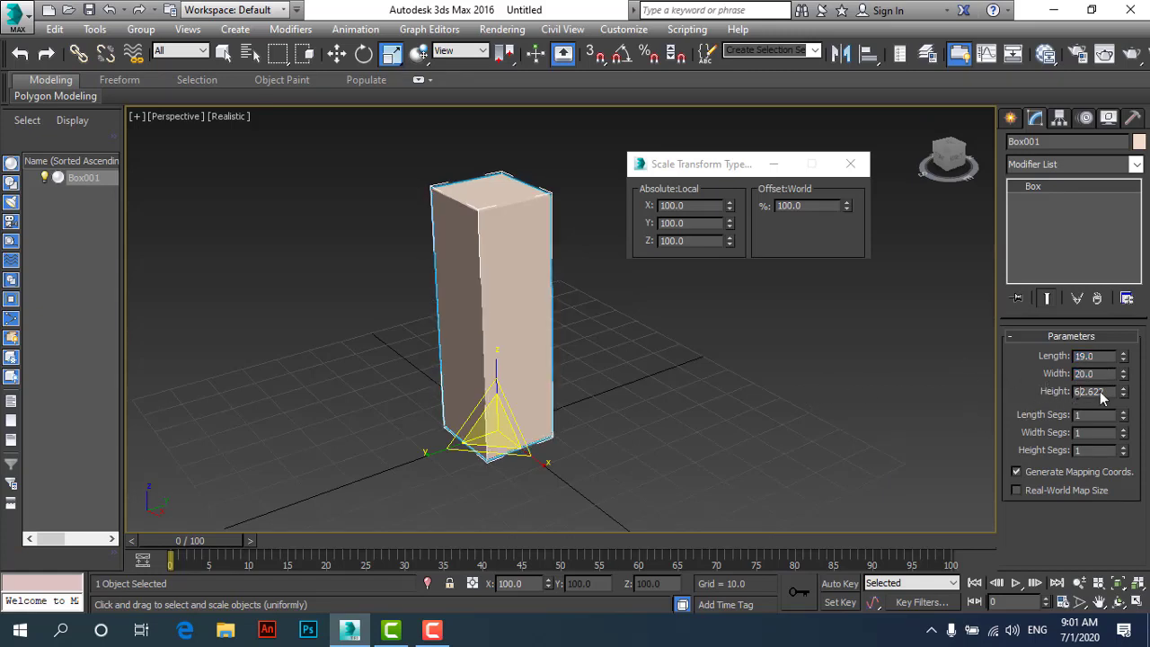
double_click(1098, 392)
text(70)
key(Return)
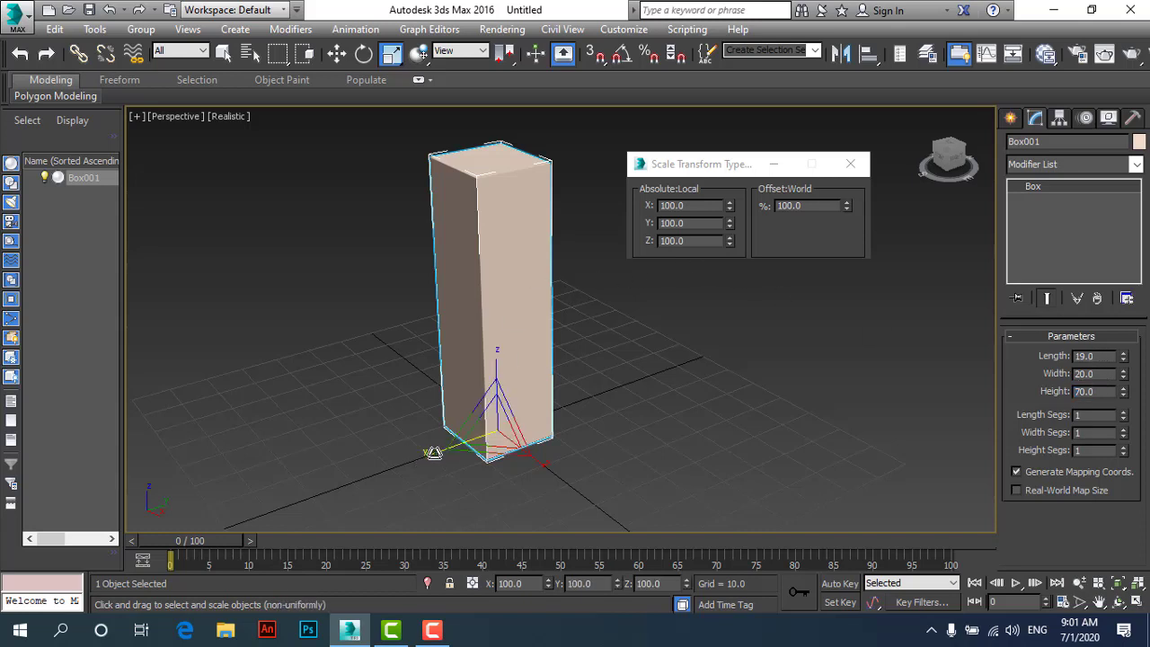
Drag the non-uniform scale gizmo to stretch the box to about 316% along Y.
drag(433, 453, 121, 559)
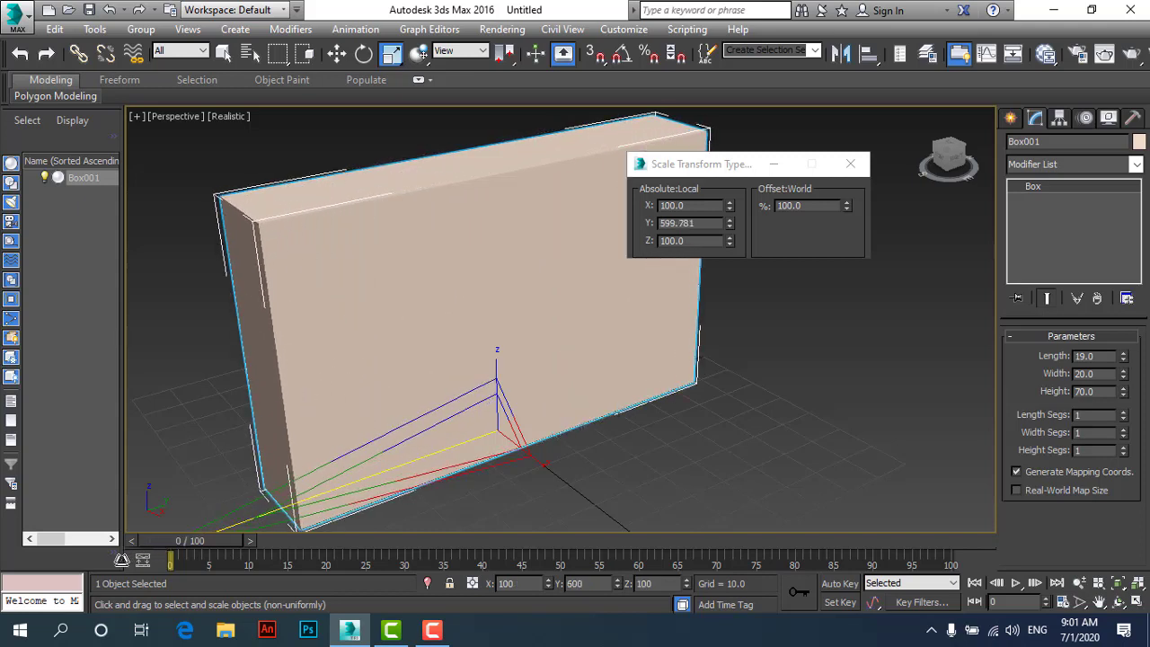
drag(121, 559, 124, 557)
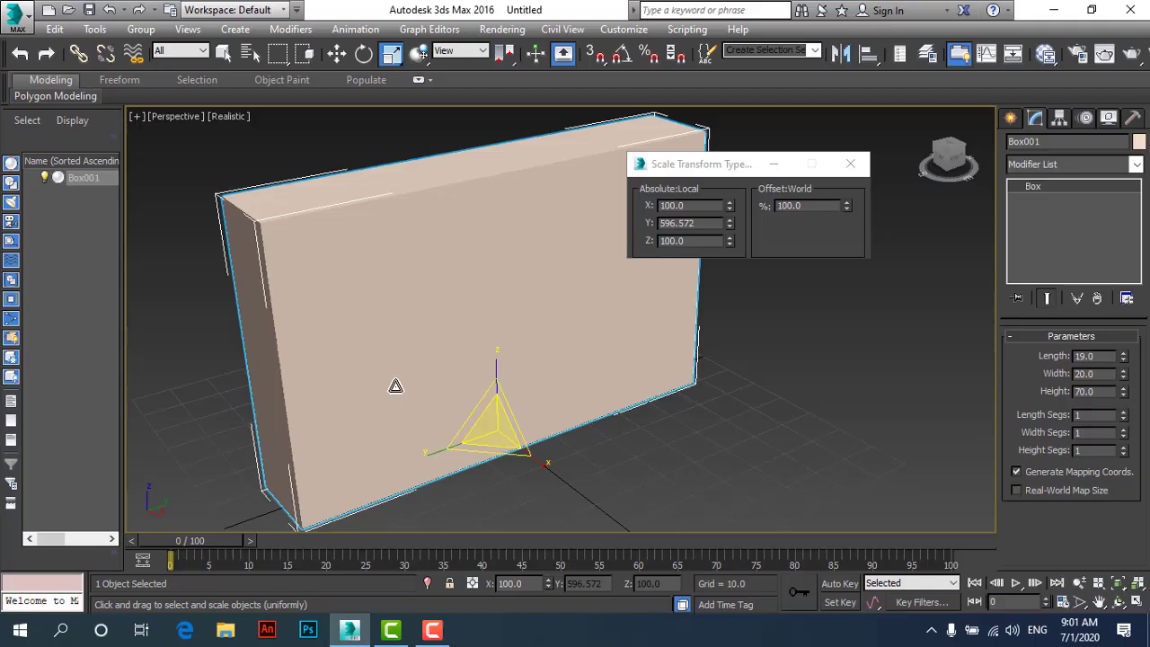
scroll(397, 388, down, 2)
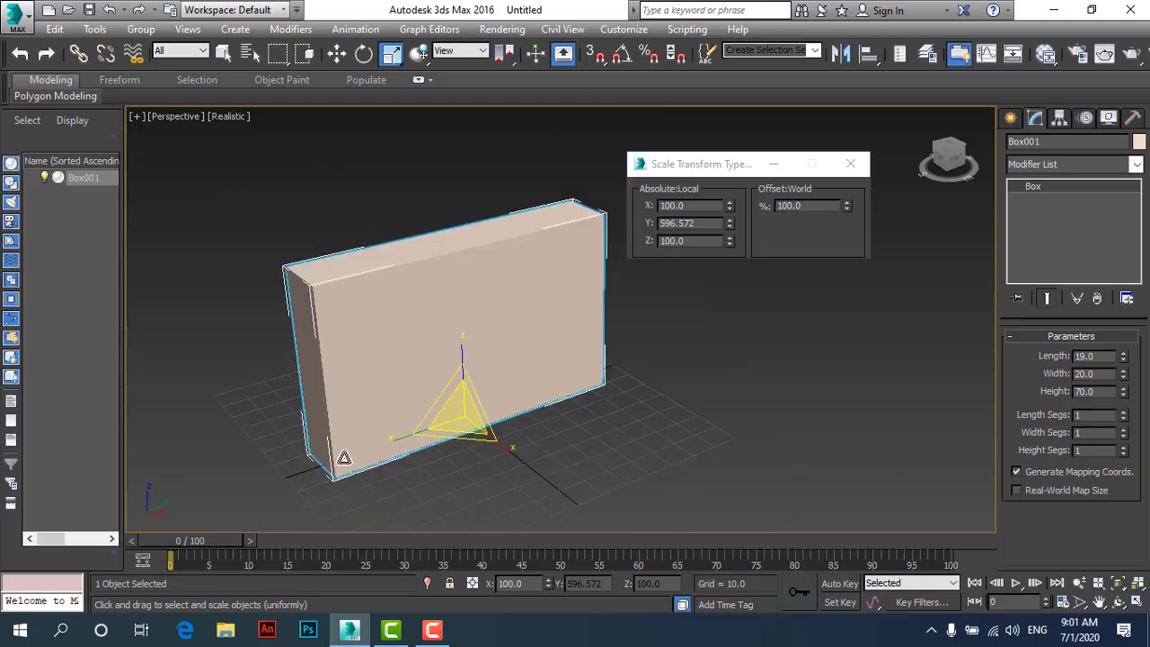
mouse_move(394, 447)
mouse_down()
mouse_move(435, 419)
mouse_move(395, 426)
mouse_move(449, 395)
mouse_up()
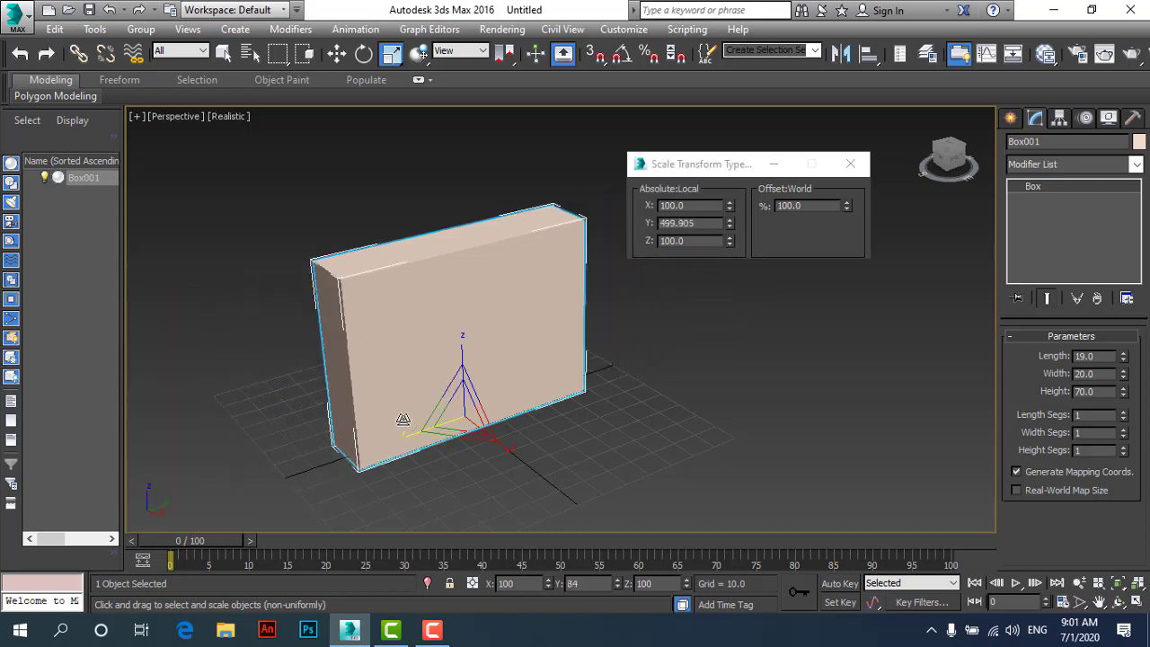
mouse_move(450, 395)
mouse_down()
mouse_move(511, 453)
mouse_move(719, 51)
mouse_move(548, 446)
mouse_up()
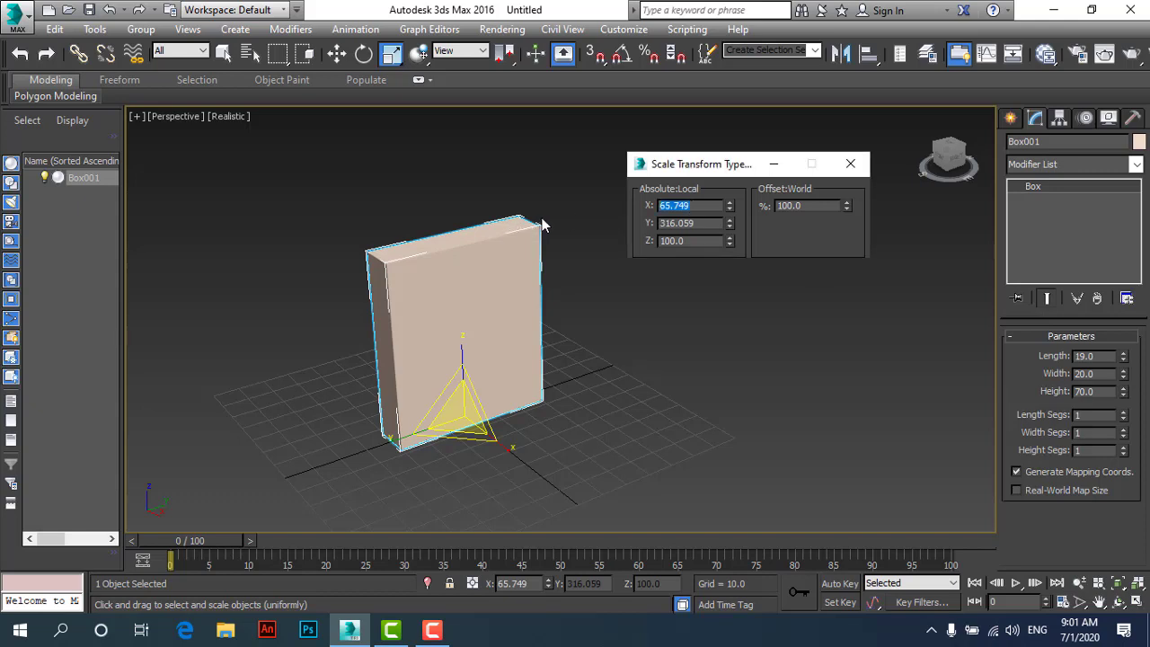
Enter 100 for the X and Y scale values.
text(100)
key(Tab)
text(10)
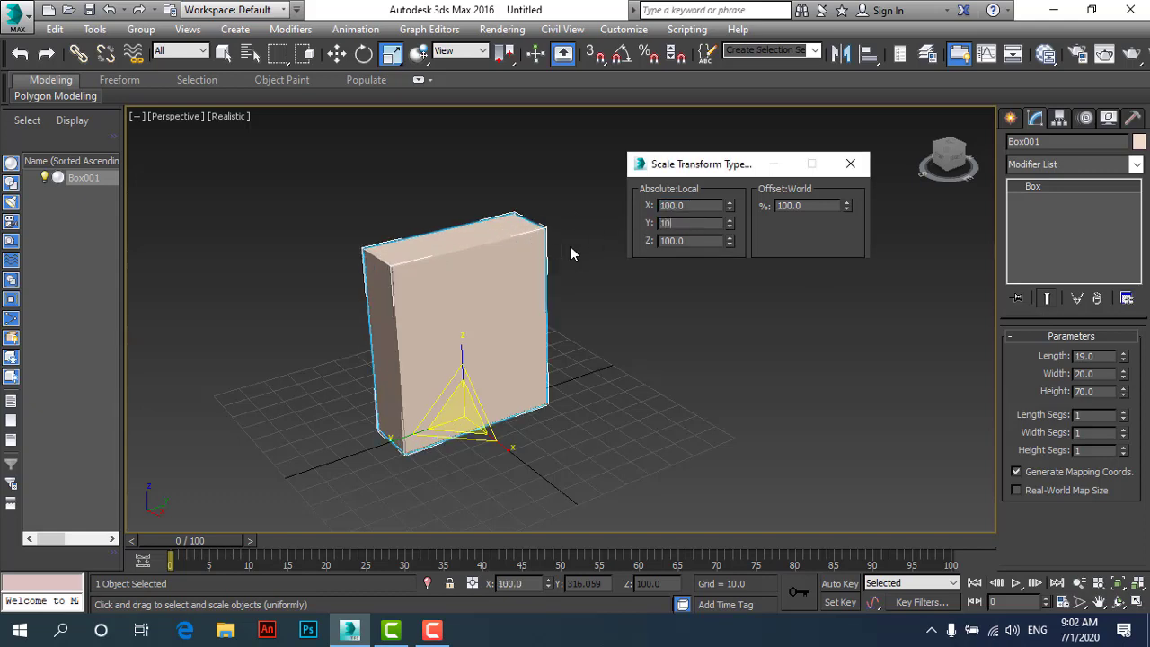
text(0)
key(Tab)
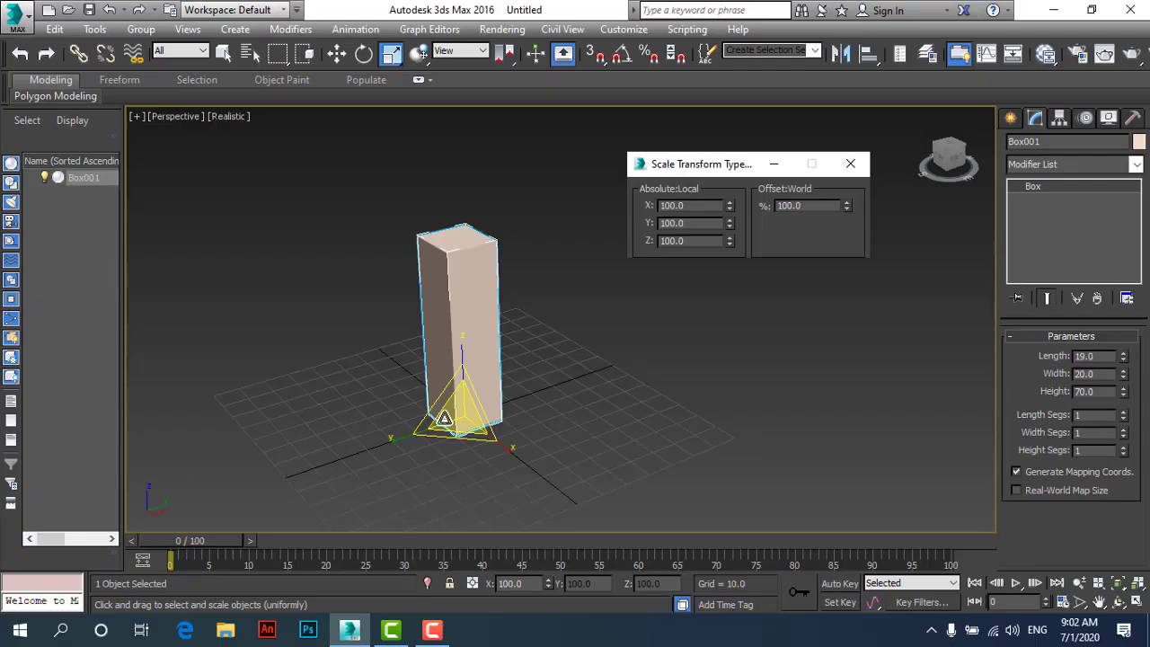
Try scaling the box up uniformly twice, undoing each attempt.
drag(443, 419, 592, 285)
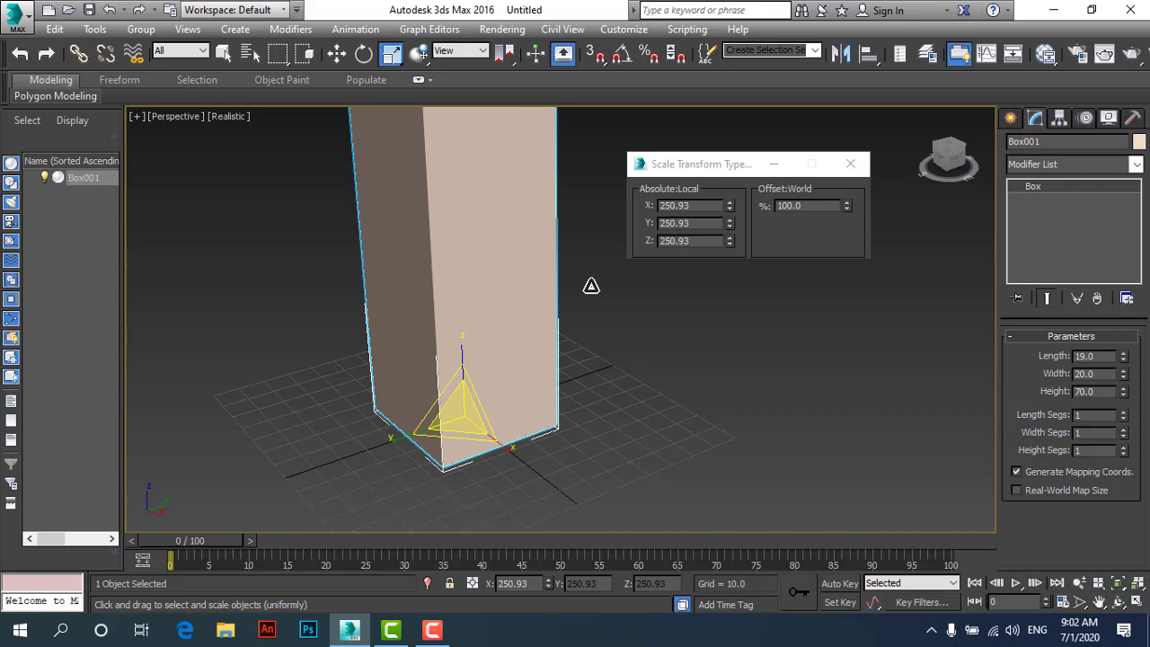
key(ctrl+z)
drag(462, 409, 690, 223)
key(ctrl+z)
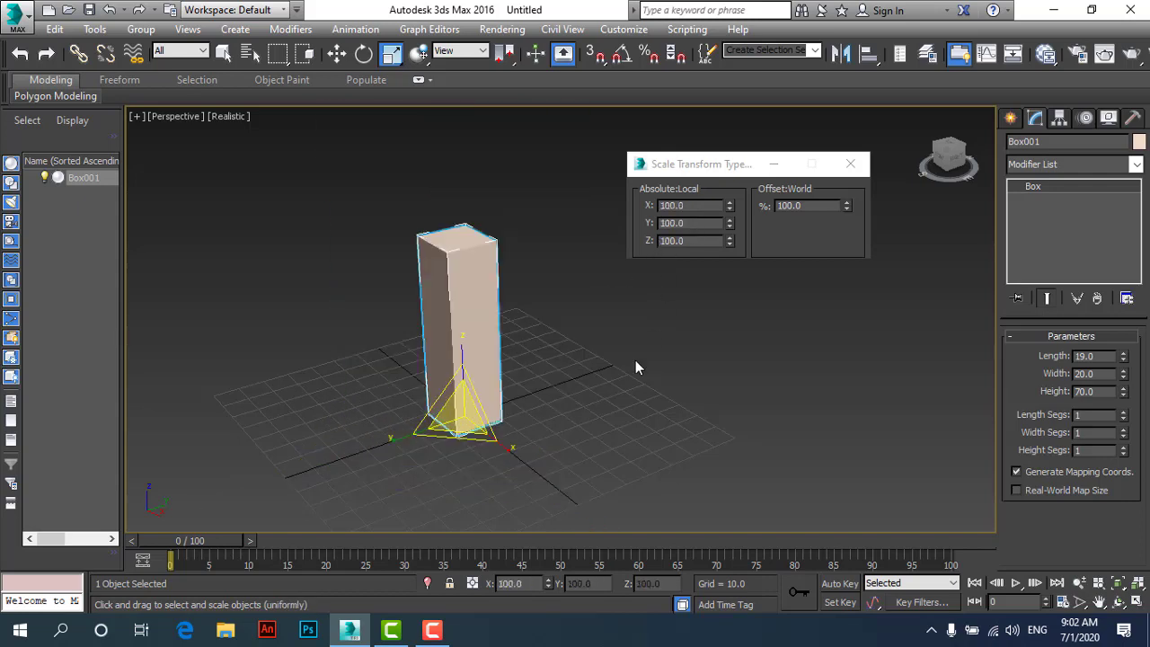
Stretch the box along Y with non-uniform scale, then undo it.
key(ctrl+e)
mouse_move(390, 440)
mouse_down()
mouse_move(245, 510)
mouse_move(267, 509)
mouse_up()
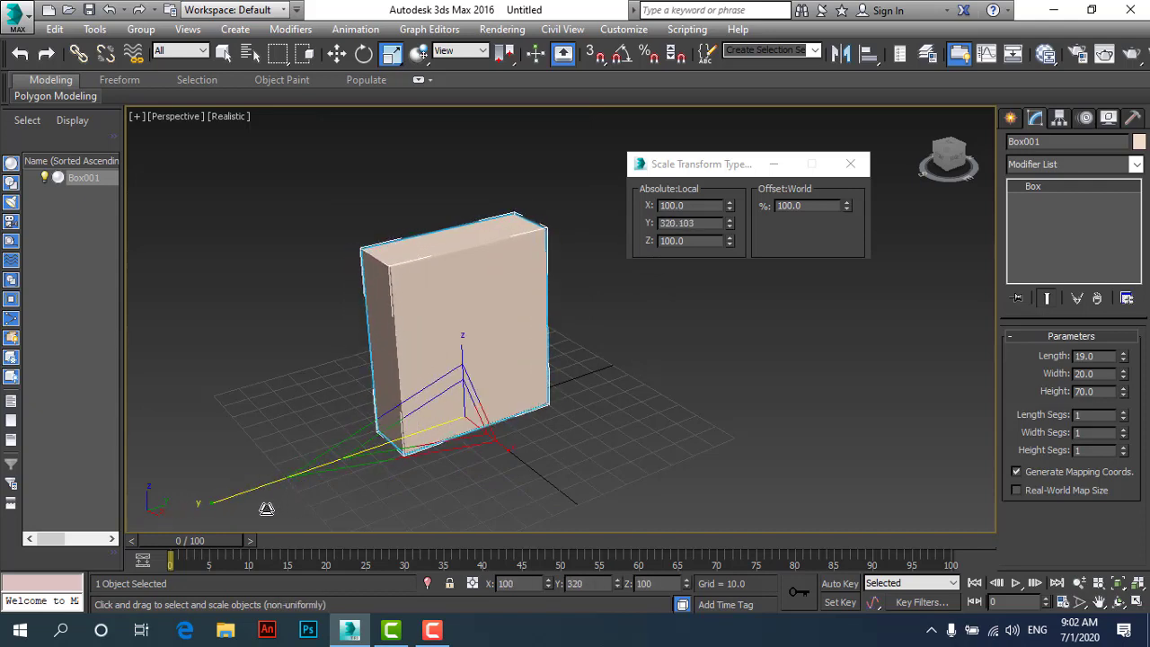
drag(267, 508, 304, 498)
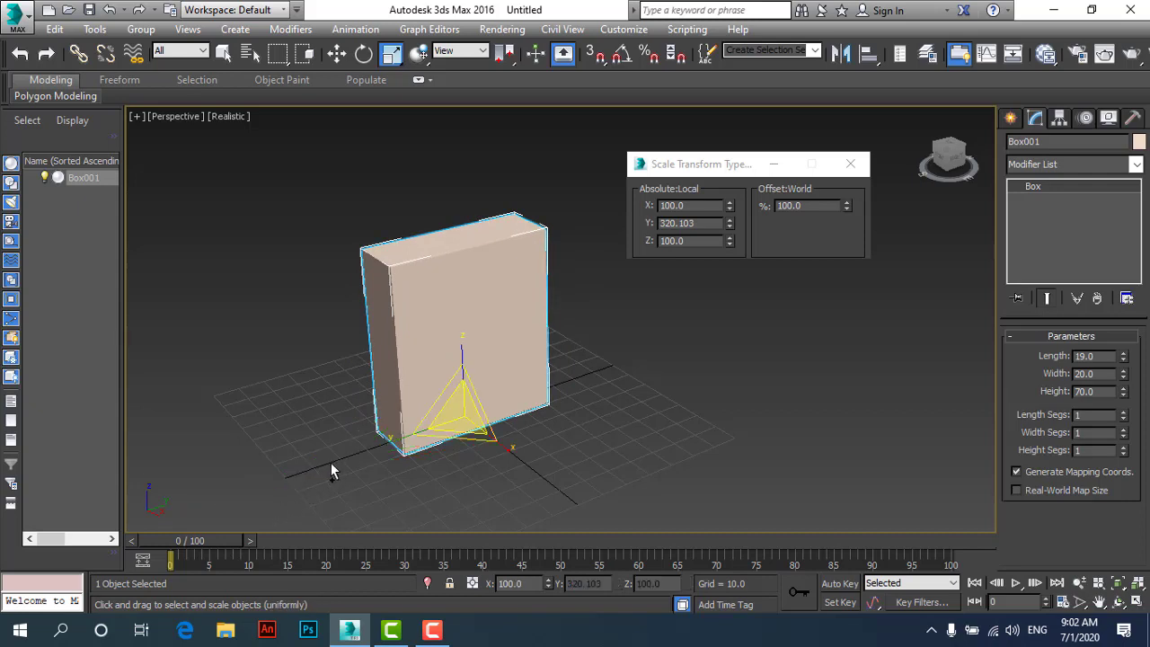
key(ctrl+z)
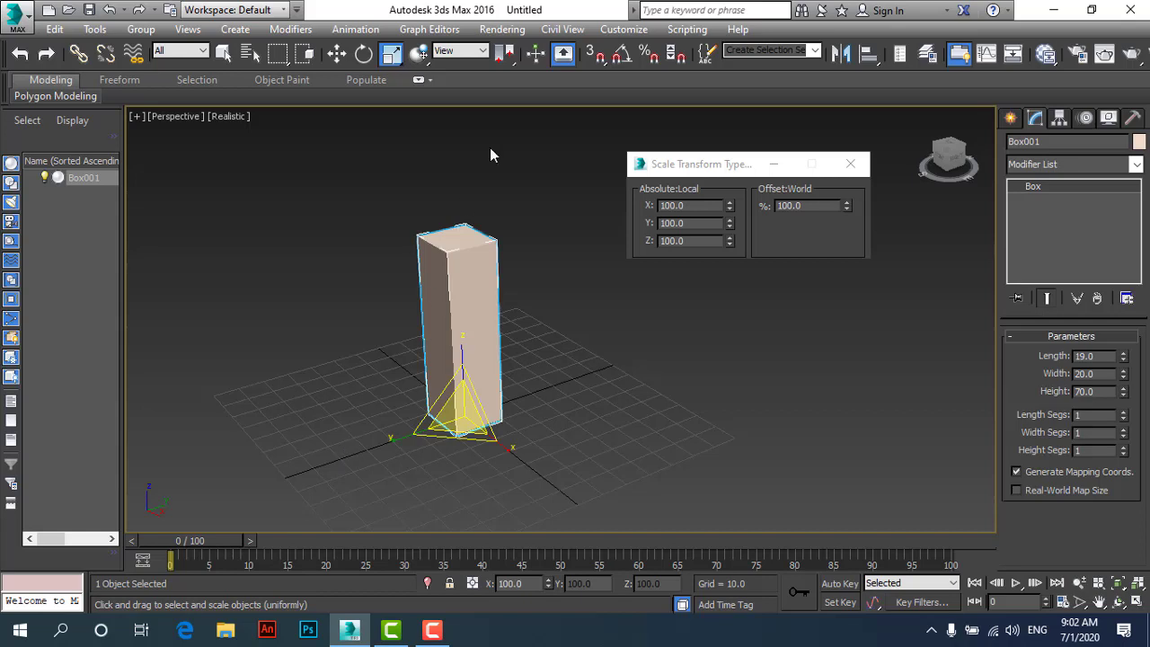
Close the move type-in and cycle through Move, Rotate and Scale, ending on uniform scale.
click(338, 55)
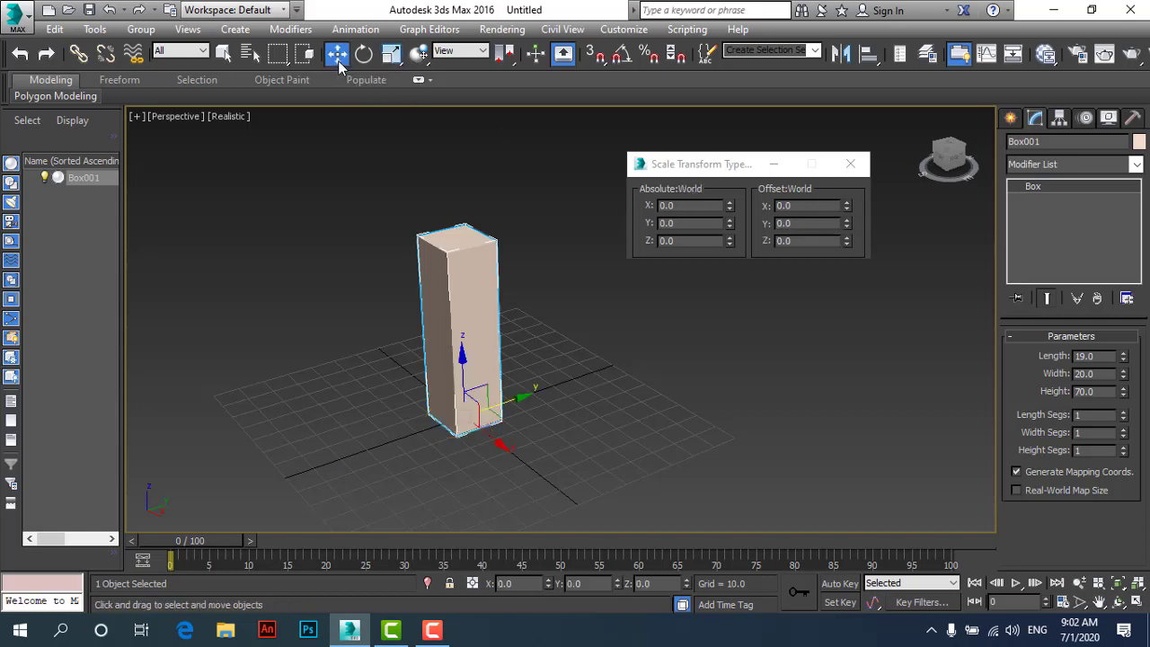
click(852, 164)
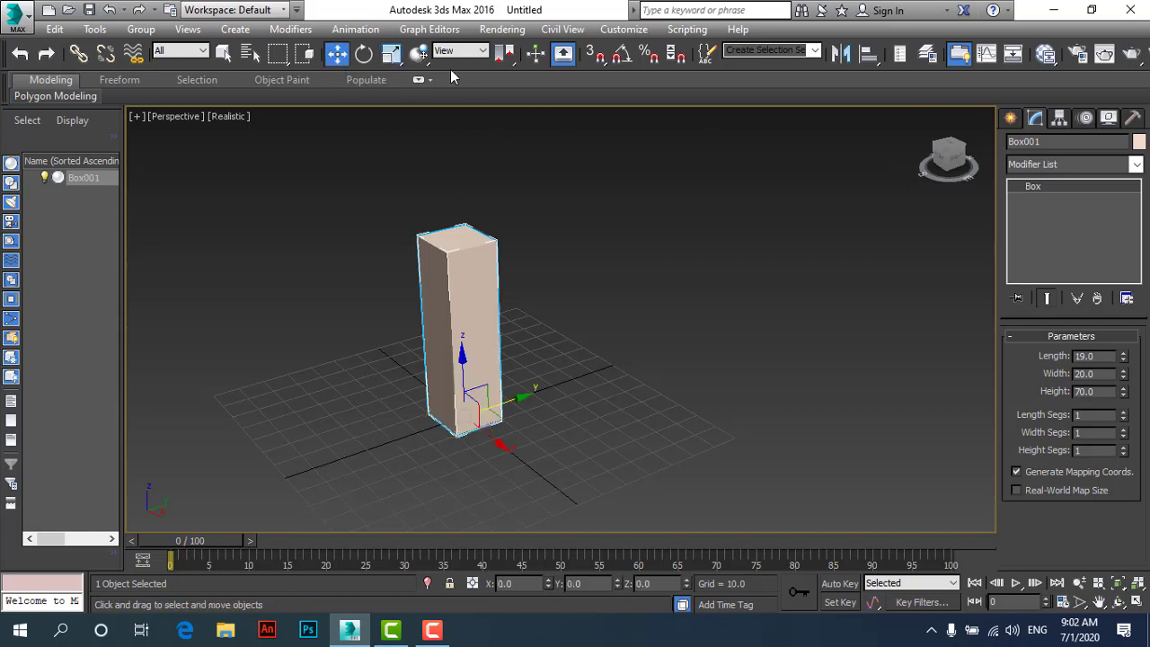
click(364, 54)
click(337, 54)
click(364, 54)
click(391, 54)
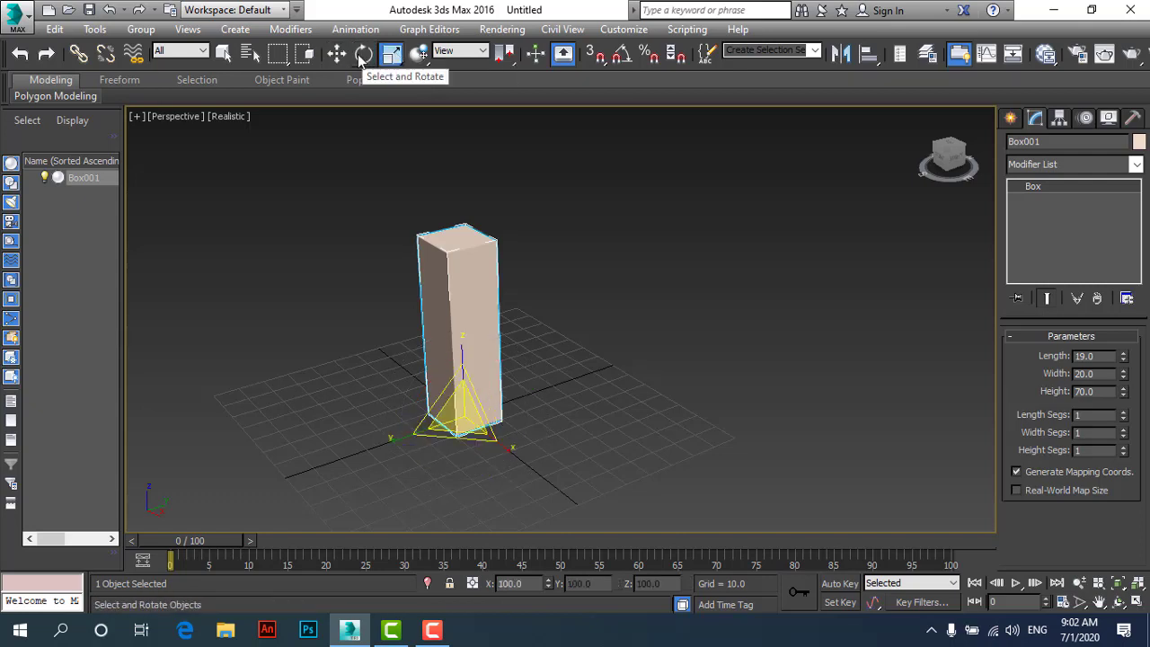
click(339, 54)
click(364, 54)
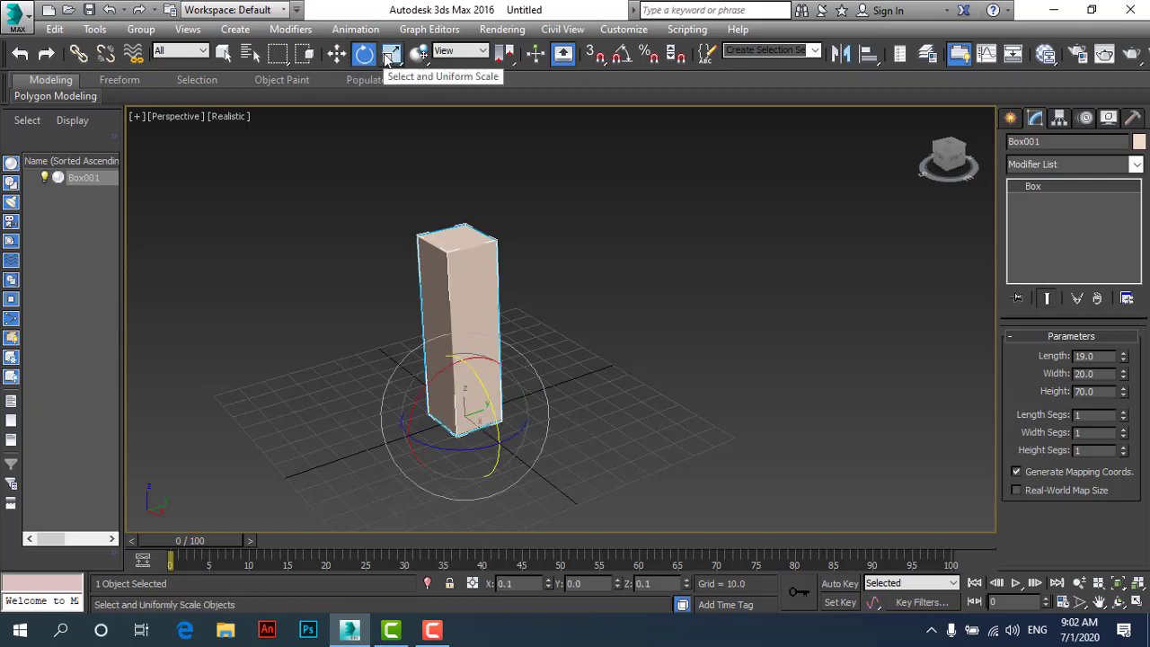
click(391, 54)
click(338, 55)
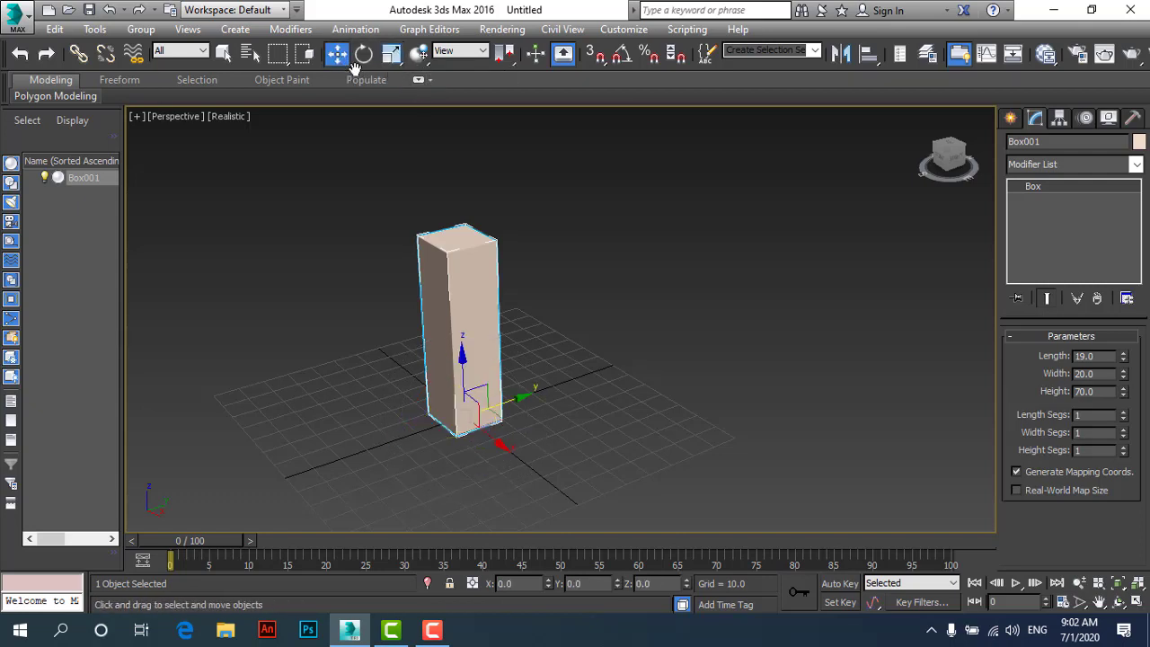
click(366, 63)
click(391, 59)
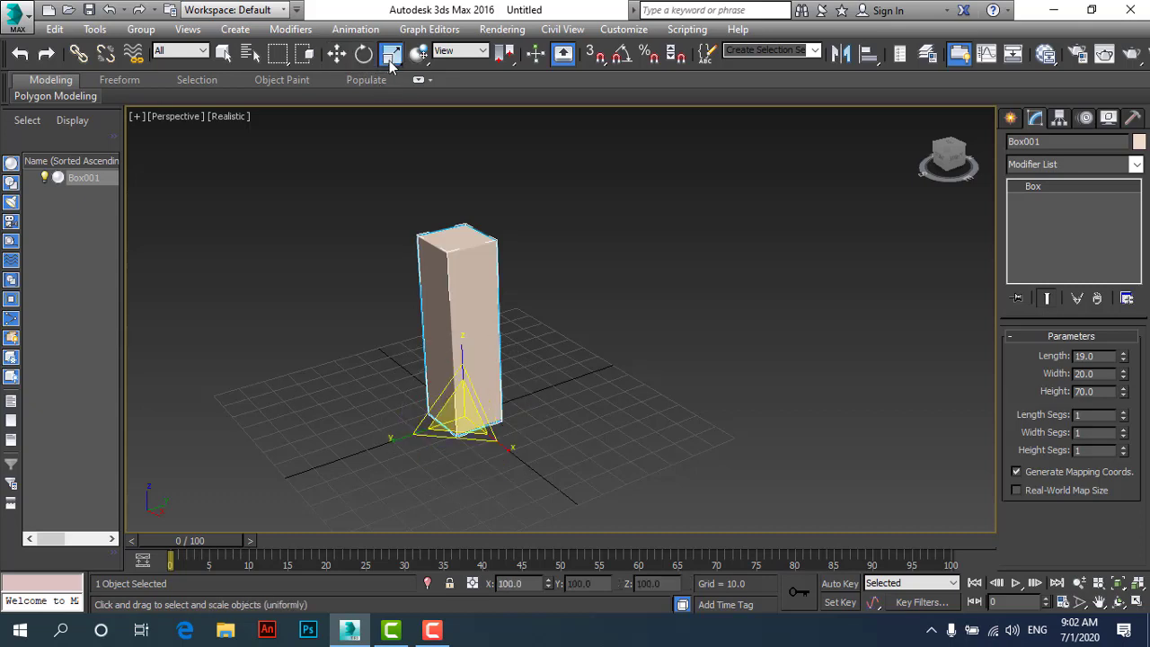
Check the box's scale at 100 in the Scale type-in, then close it.
right_click(391, 56)
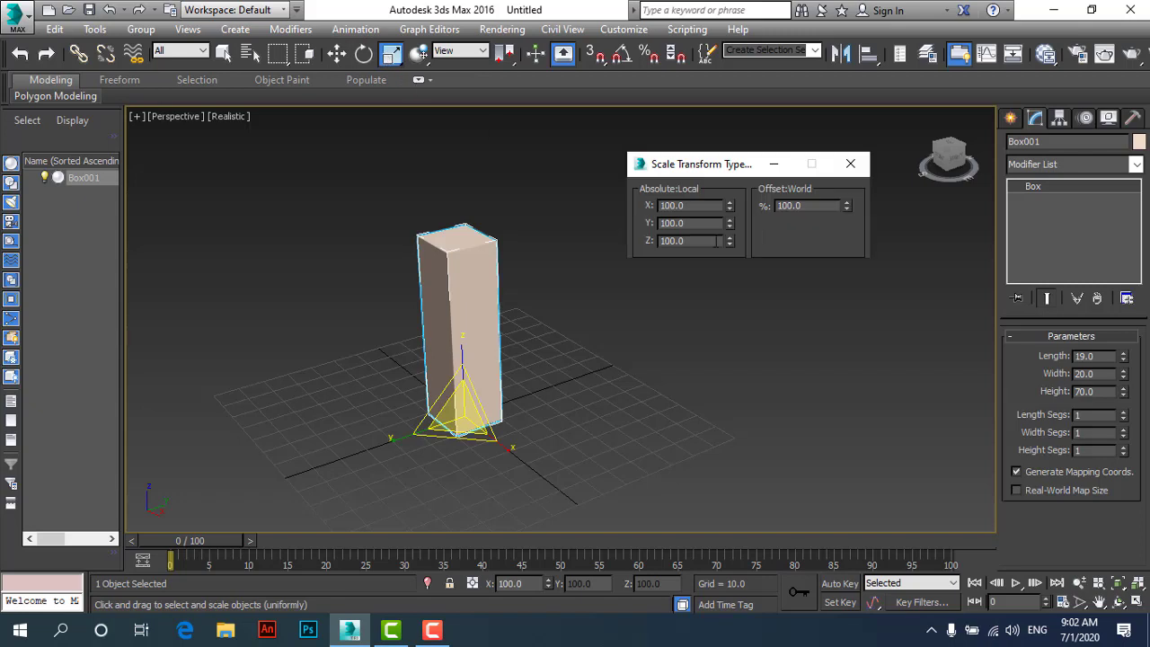
click(852, 164)
scroll(584, 232, down, 3)
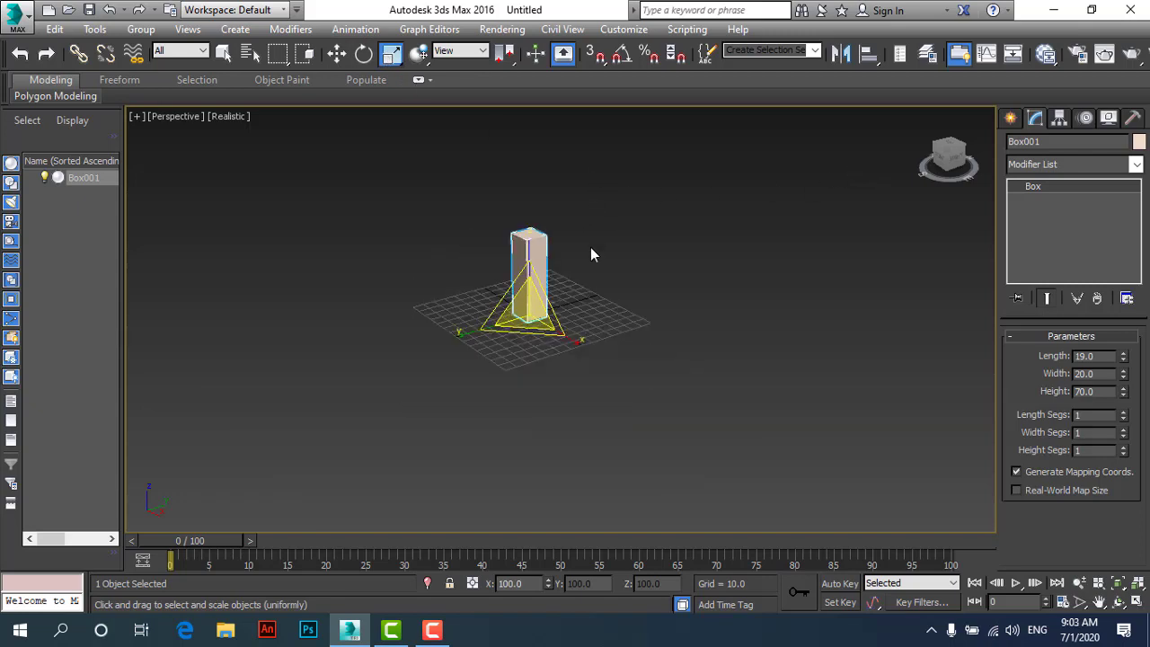
scroll(590, 247, up, 3)
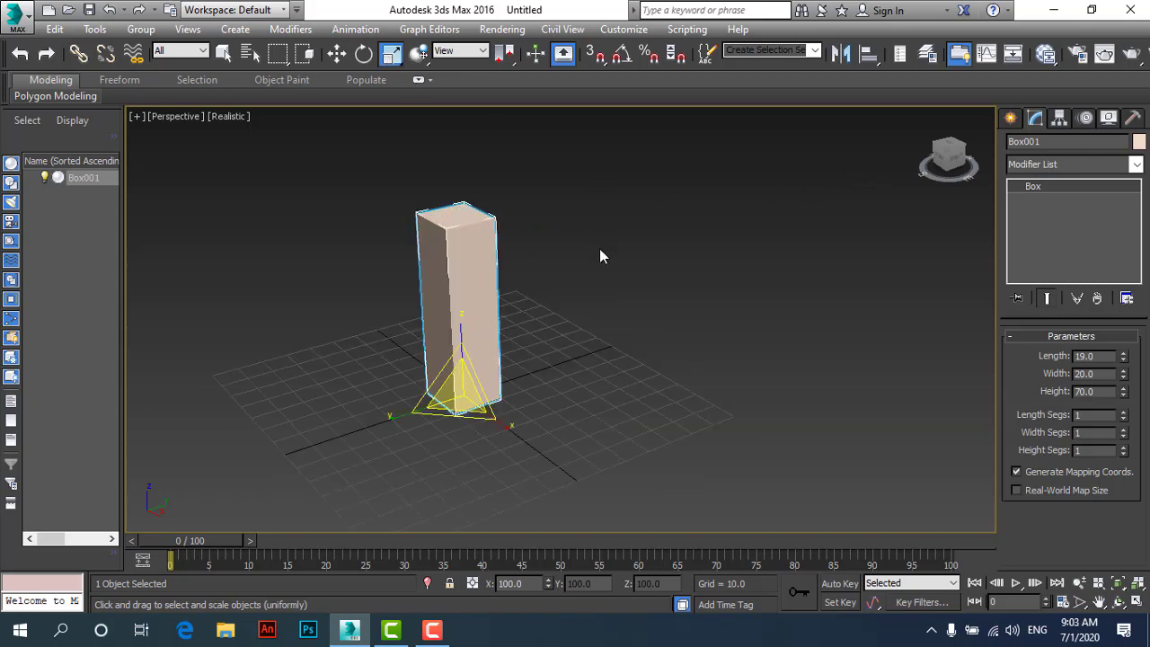
Change Box001's Length from 19 to 10 and Width from 20 to 10.
double_click(1101, 356)
text(1)
text(0)
key(Tab)
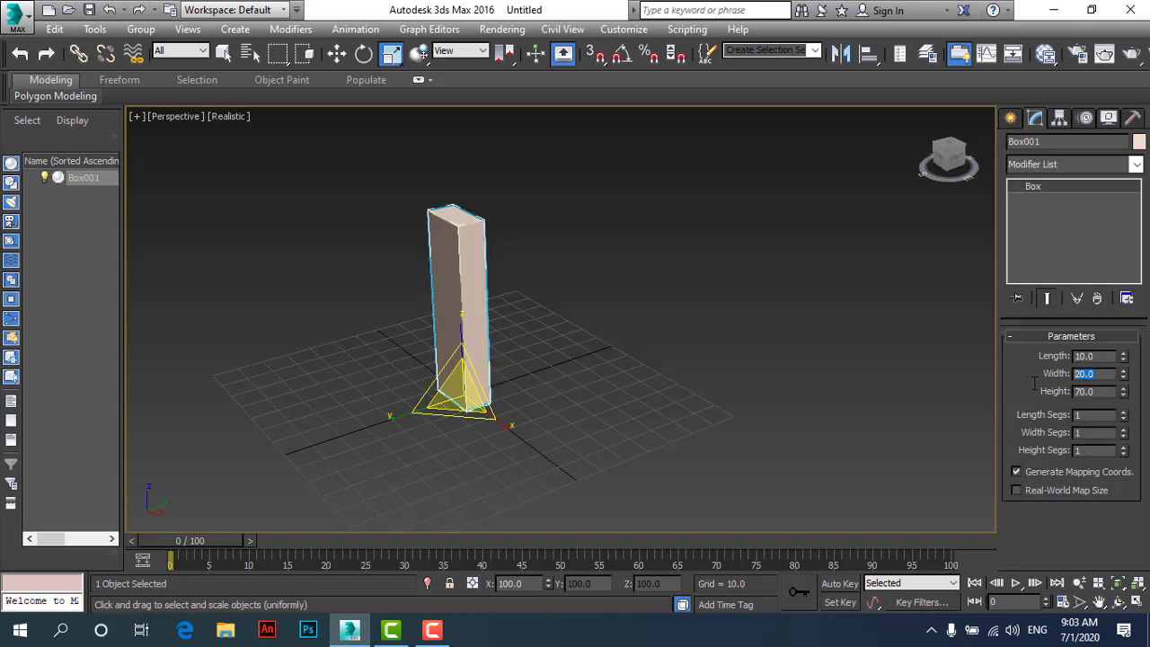
text(10)
key(Return)
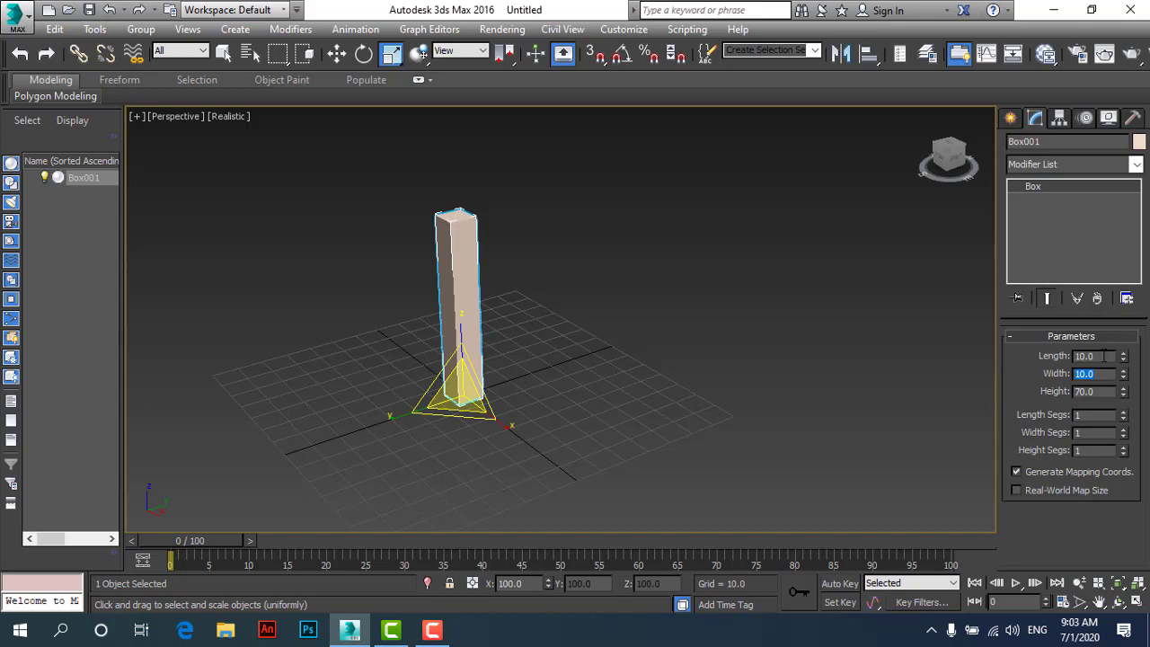
double_click(1103, 356)
key(Tab)
Move the box along Y to 61.35 and orbit the perspective view.
click(336, 53)
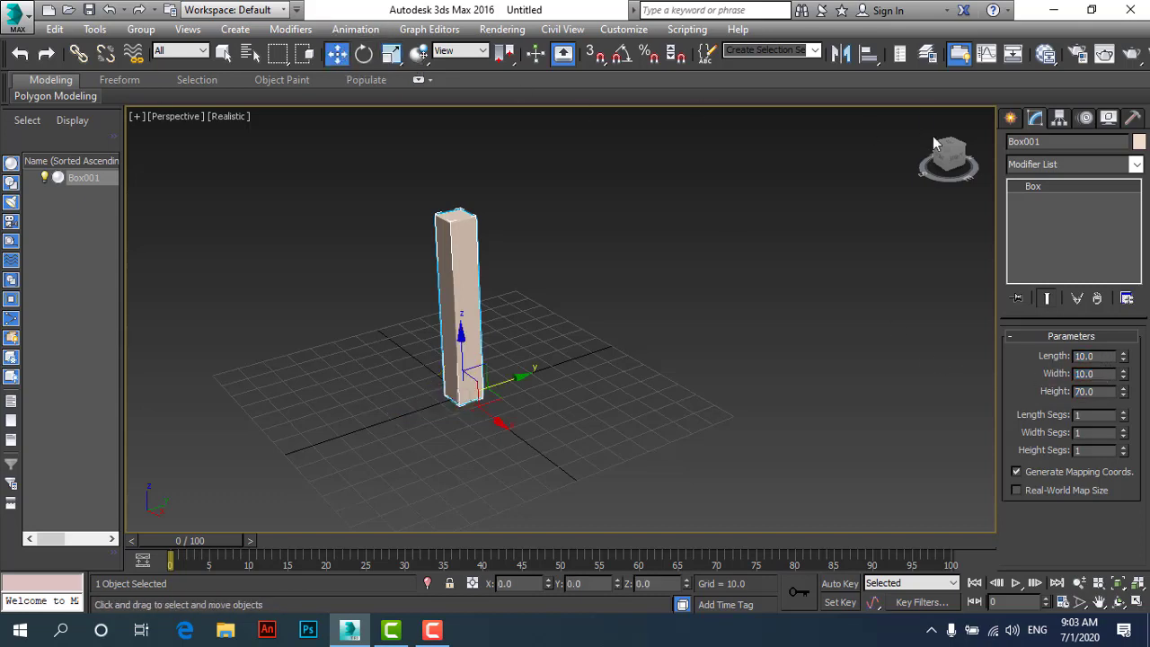
scroll(629, 261, down, 2)
scroll(601, 278, down, 2)
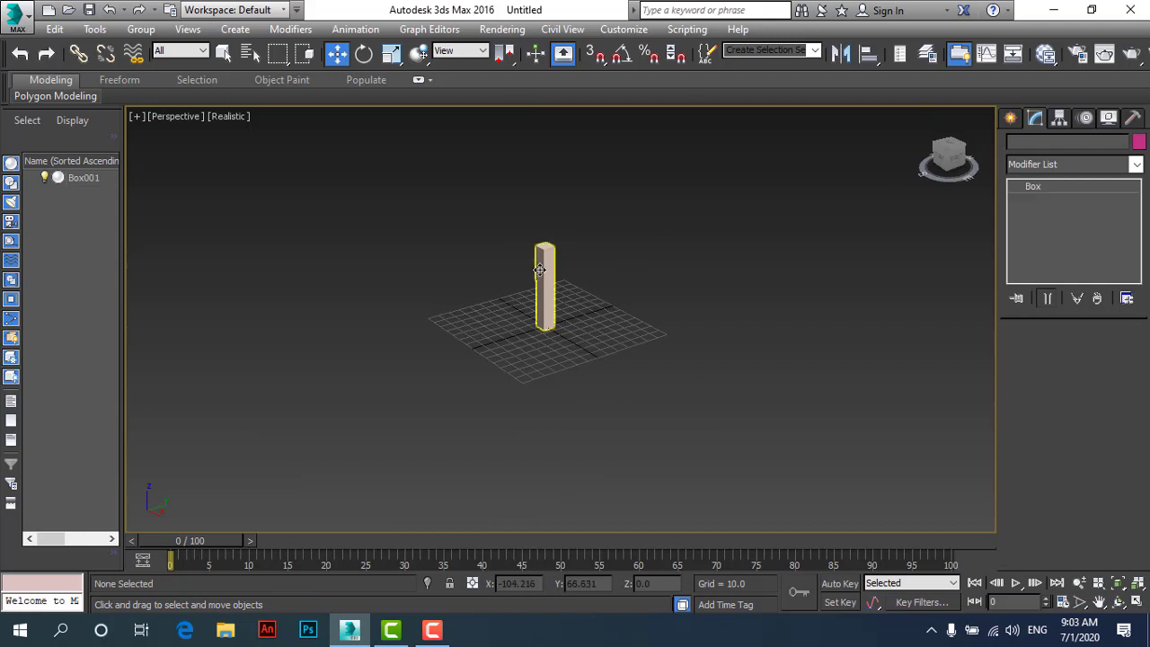
scroll(547, 256, up, 3)
scroll(535, 277, up, 2)
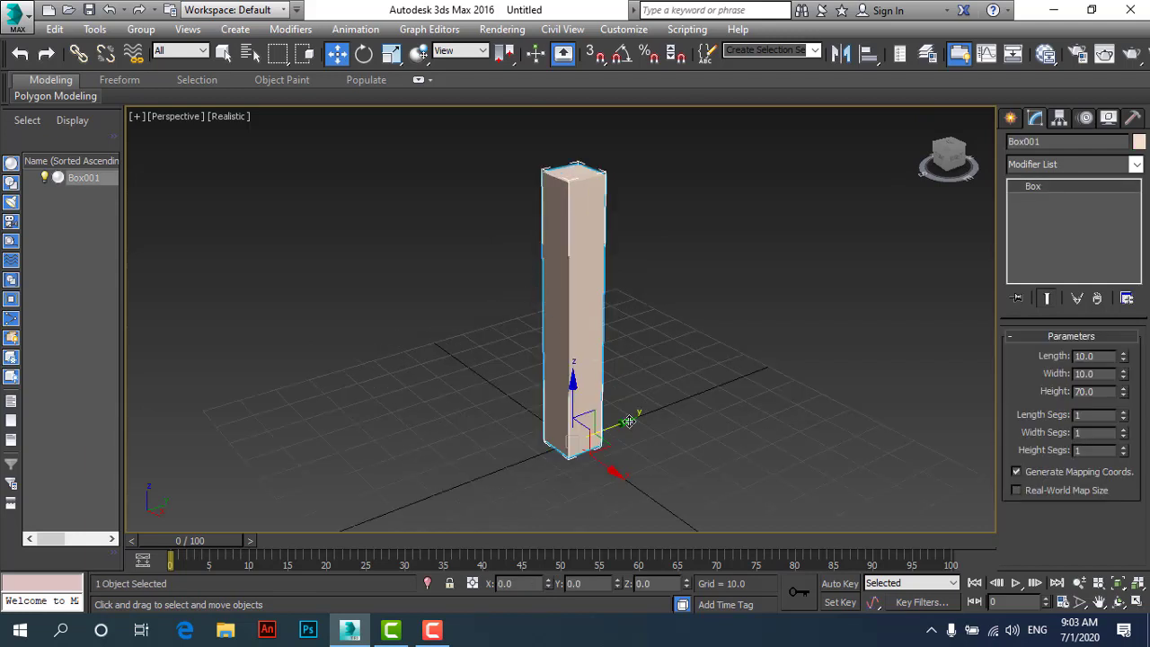
drag(629, 421, 799, 367)
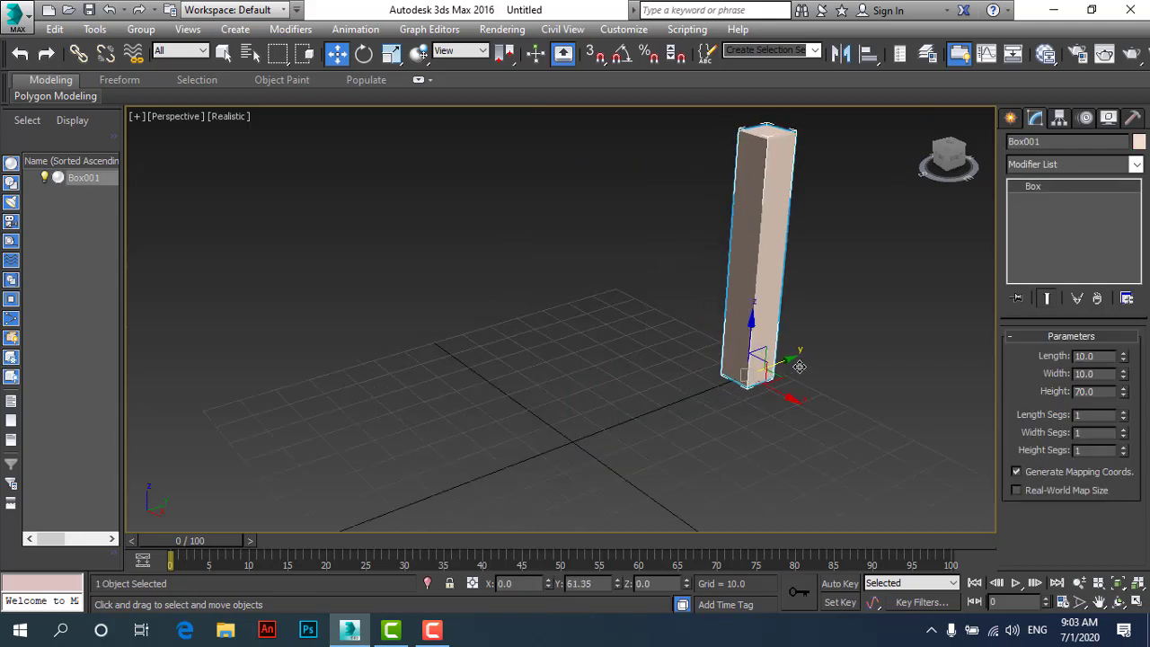
alt+middle_drag(799, 367, 511, 279)
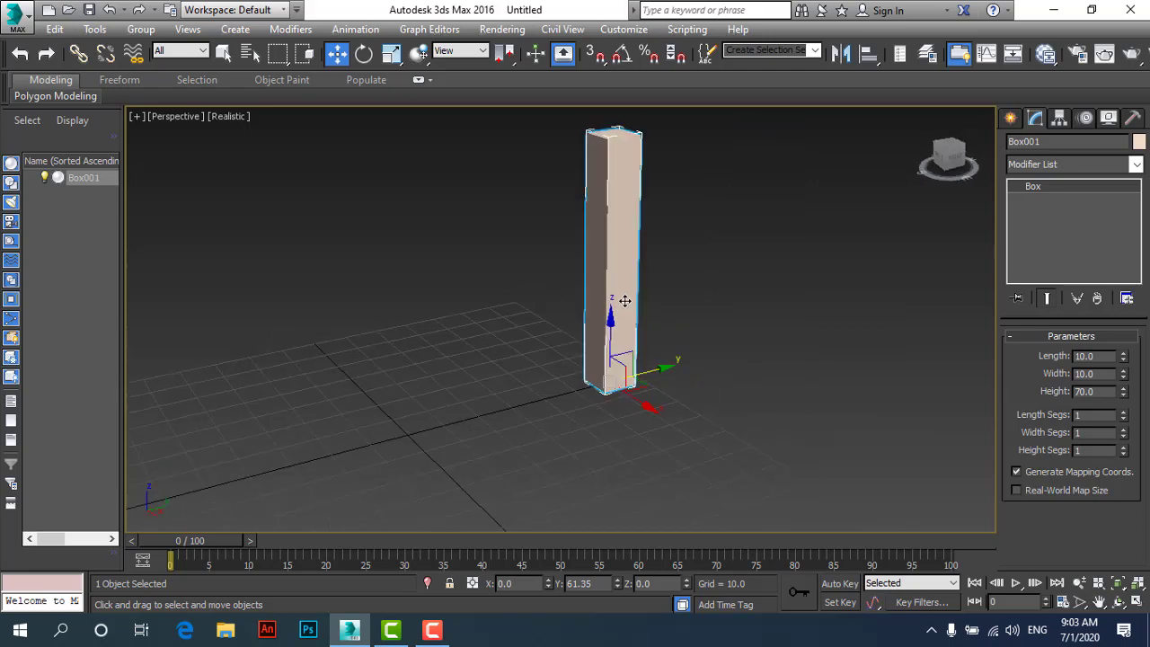
Start cloning the camera and move the Clone Options window aside.
key(ctrl+c)
key(ctrl+v)
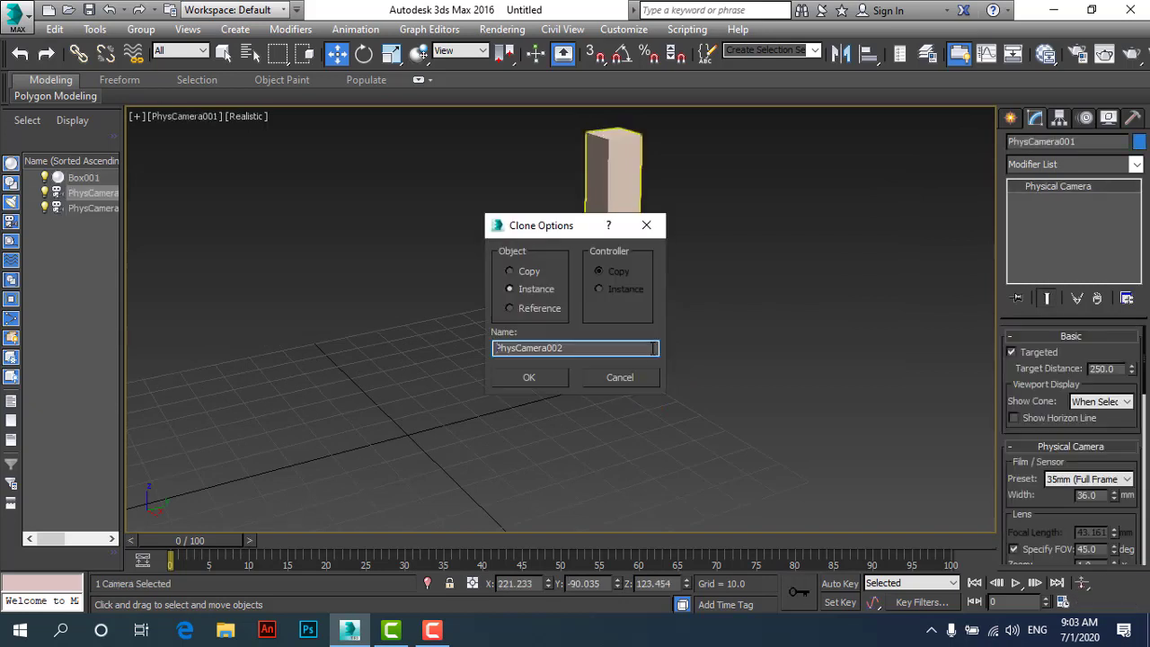
drag(566, 231, 324, 204)
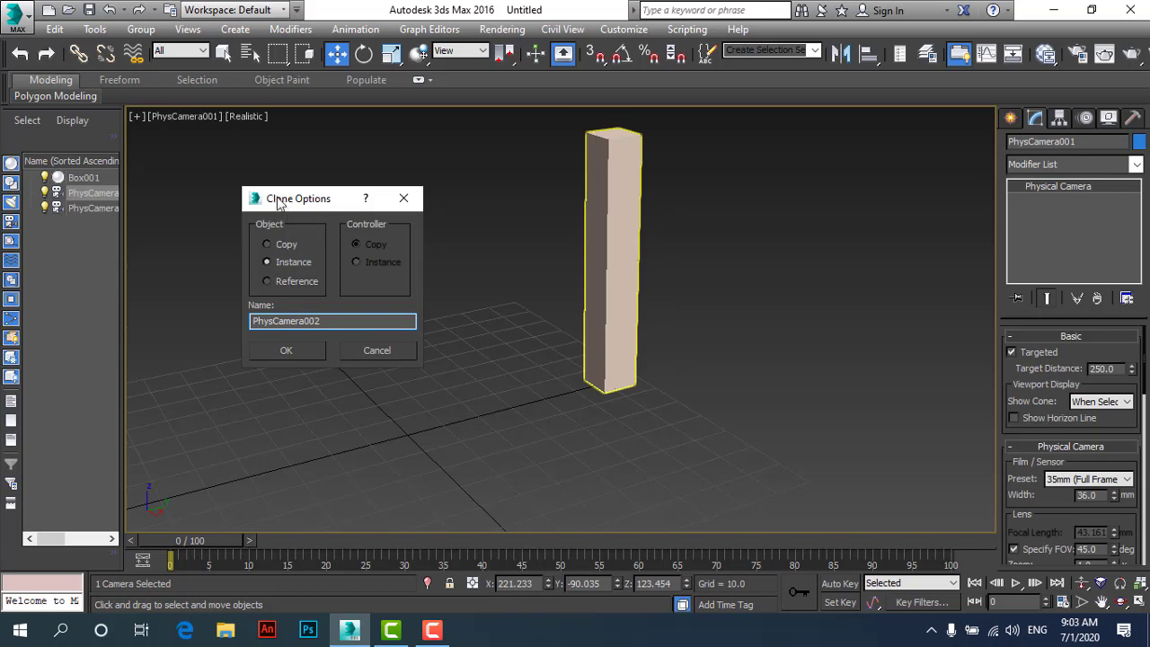
drag(279, 203, 253, 178)
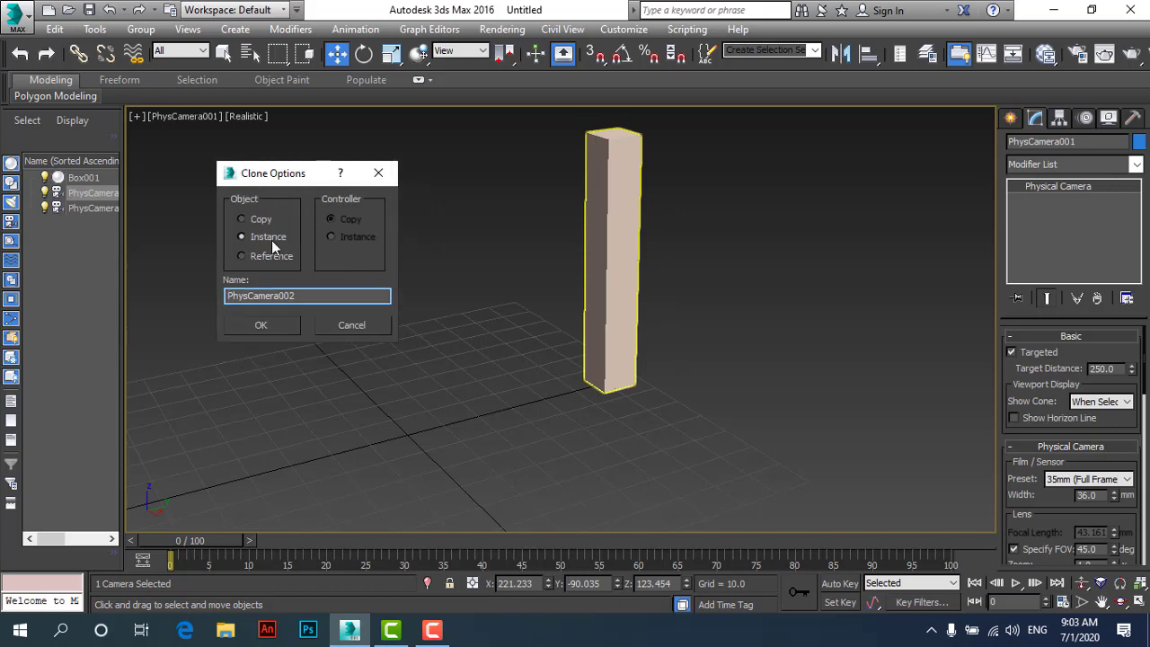
Cancel the camera clone, then Shift-drag Box001 along Y to clone it.
click(266, 220)
click(363, 324)
click(629, 252)
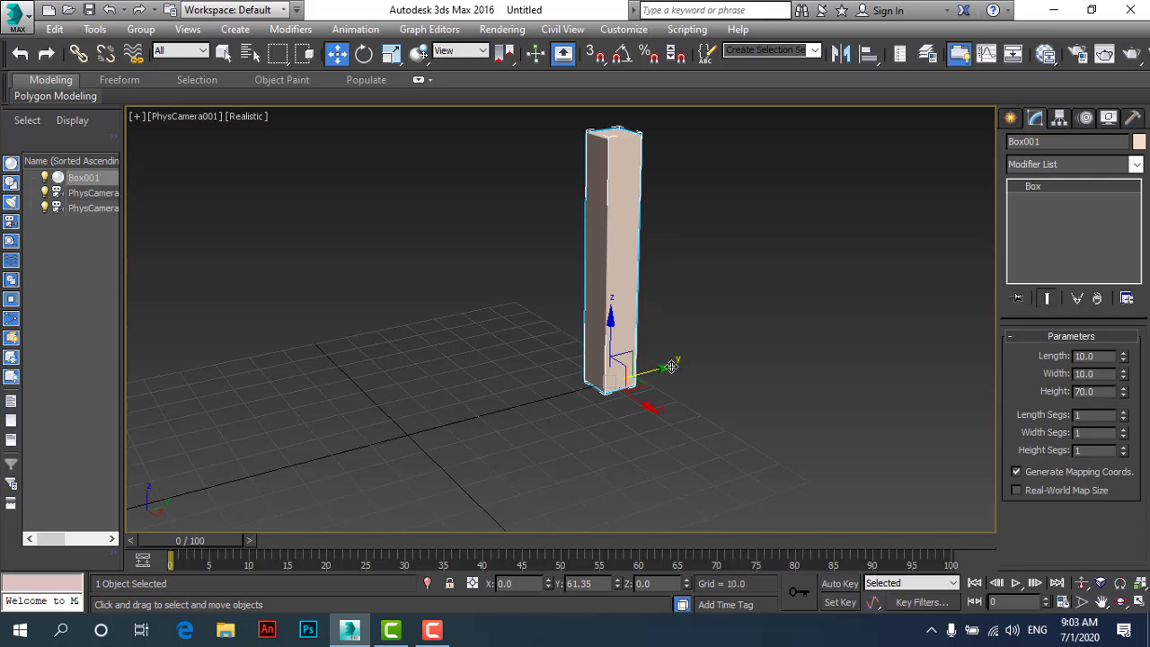
shift+drag(672, 368, 295, 503)
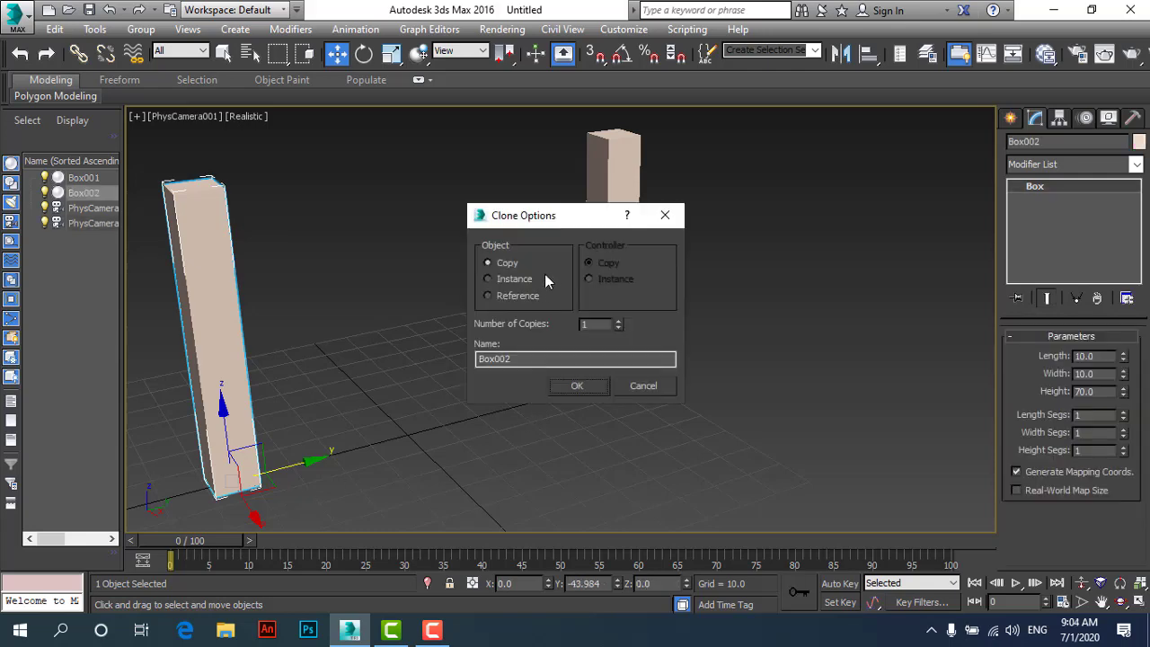
Cancel the box clone, restore four viewports and delete the camera and its target.
click(659, 391)
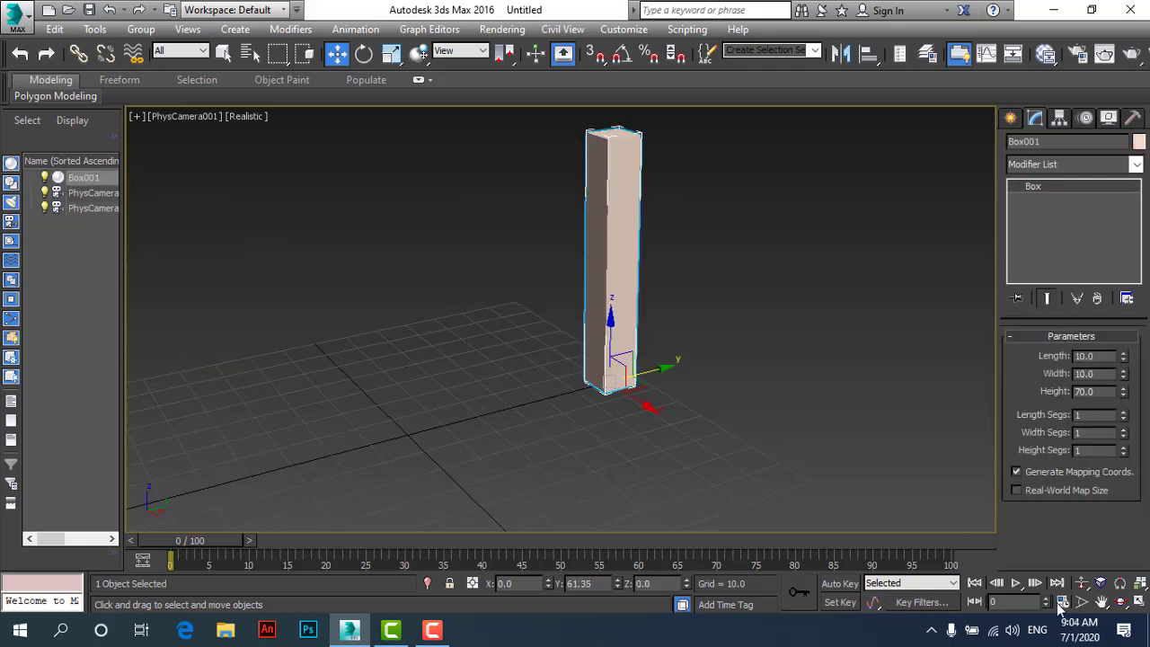
click(1139, 605)
click(494, 303)
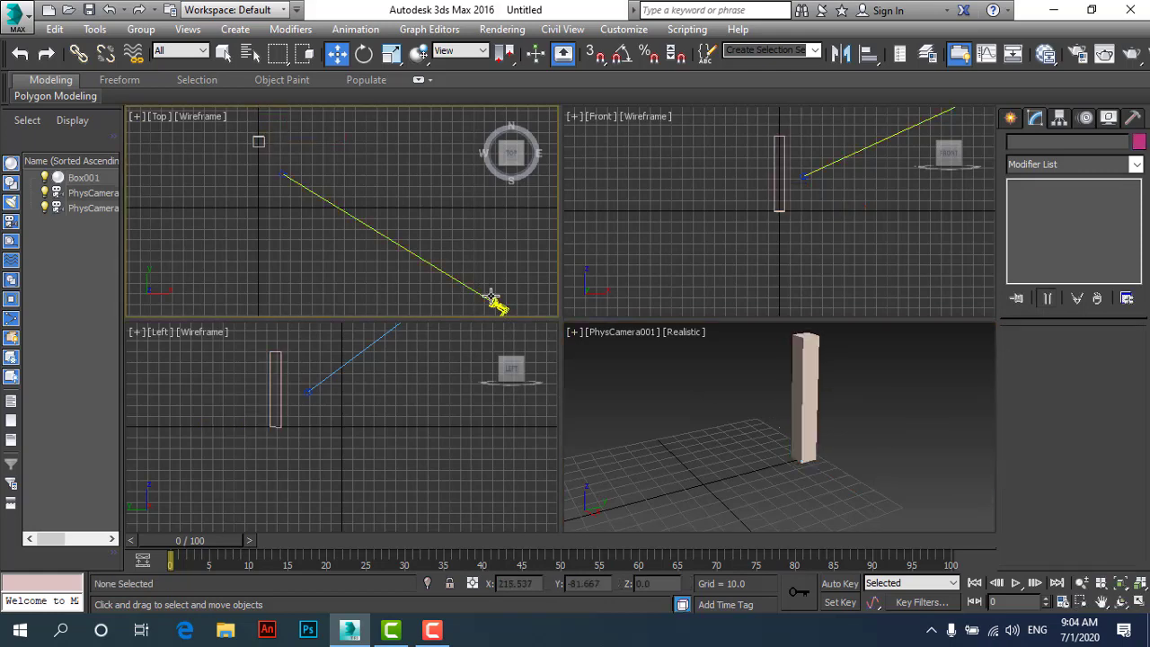
key(Delete)
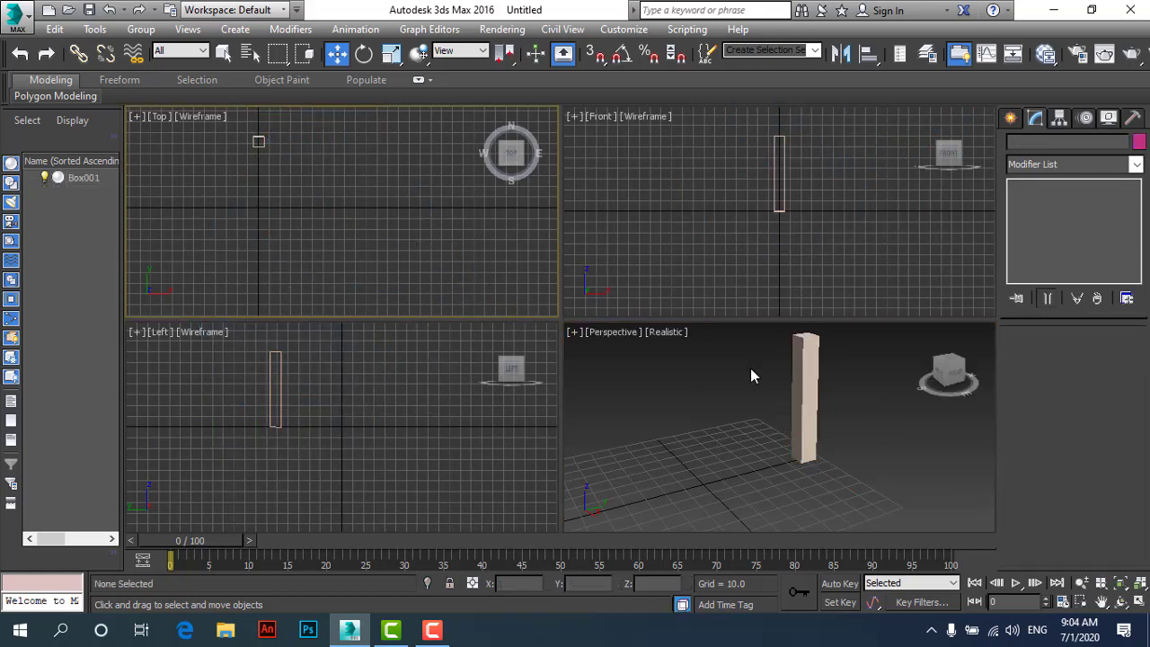
Maximize the Top view and Shift-drag Box001 along X to clone Box002 at 137.172.
click(1139, 605)
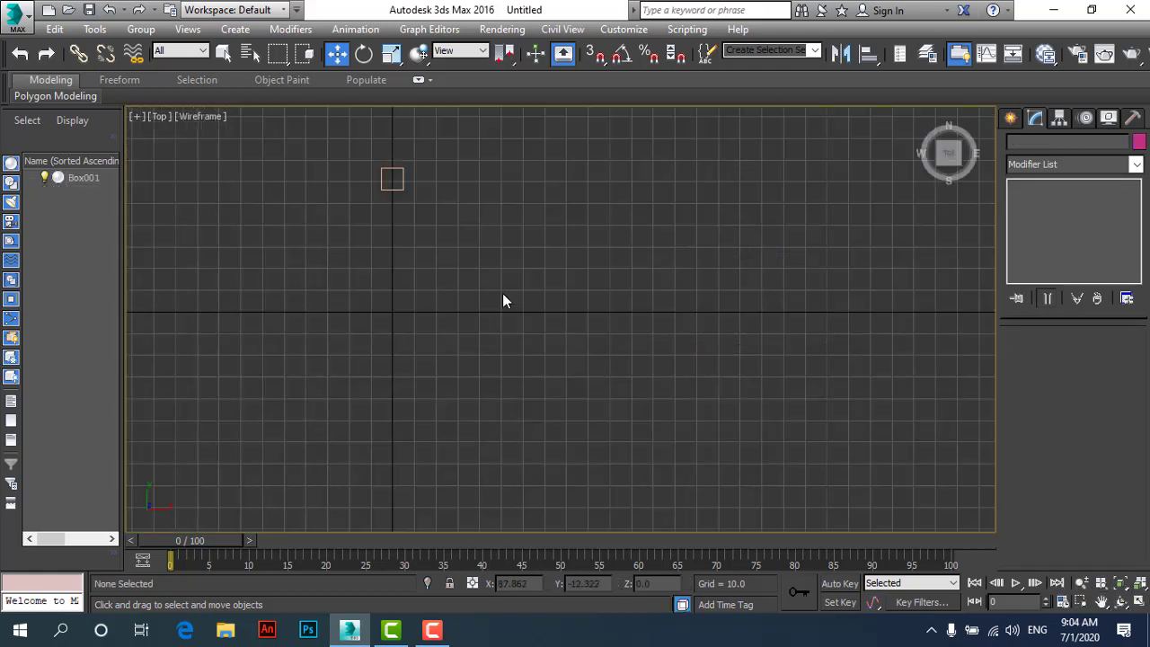
click(400, 184)
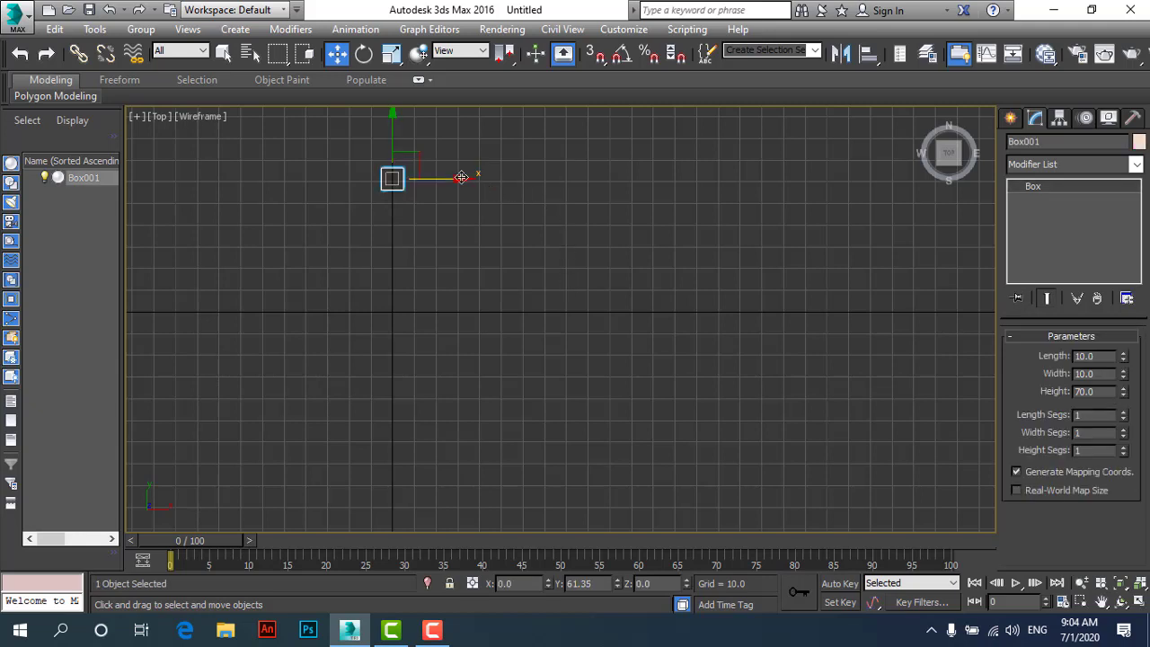
shift+drag(499, 185, 759, 230)
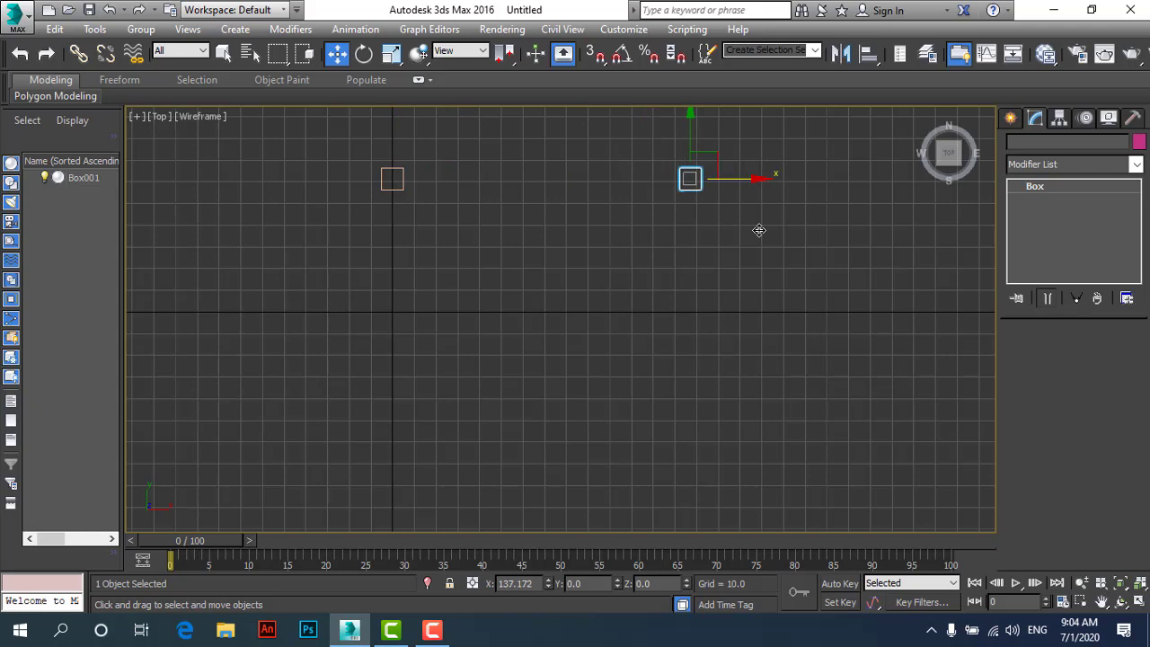
shift+drag(760, 230, 759, 230)
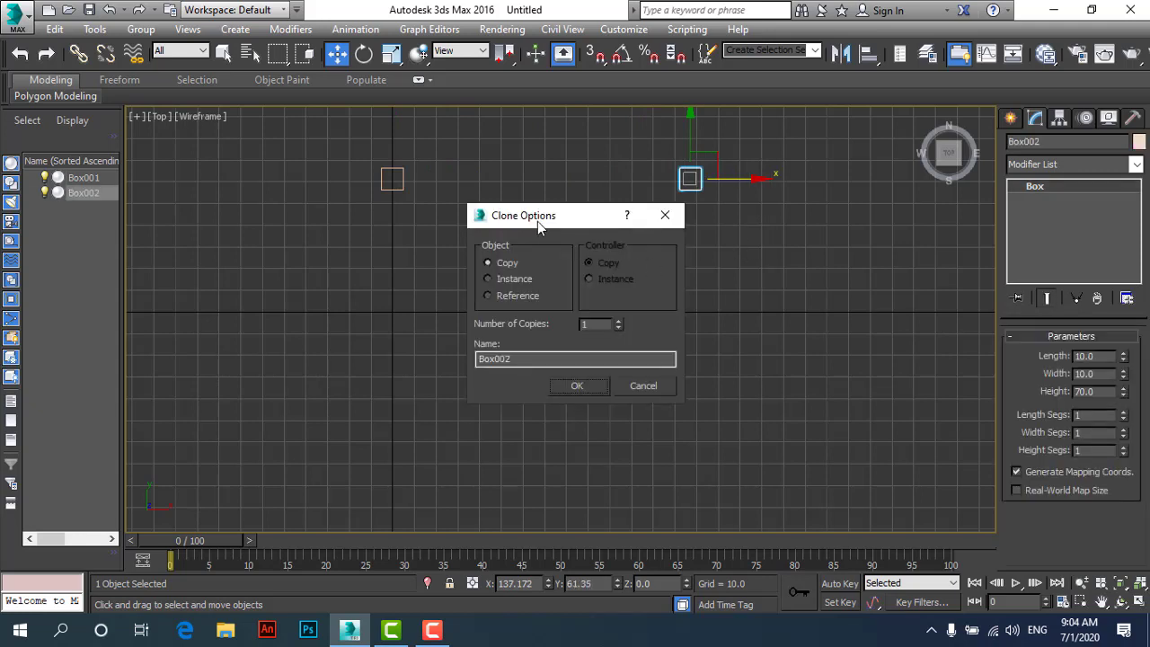
Keep Object set to Copy in Clone Options and confirm Box002 beside Box001.
drag(537, 221, 498, 216)
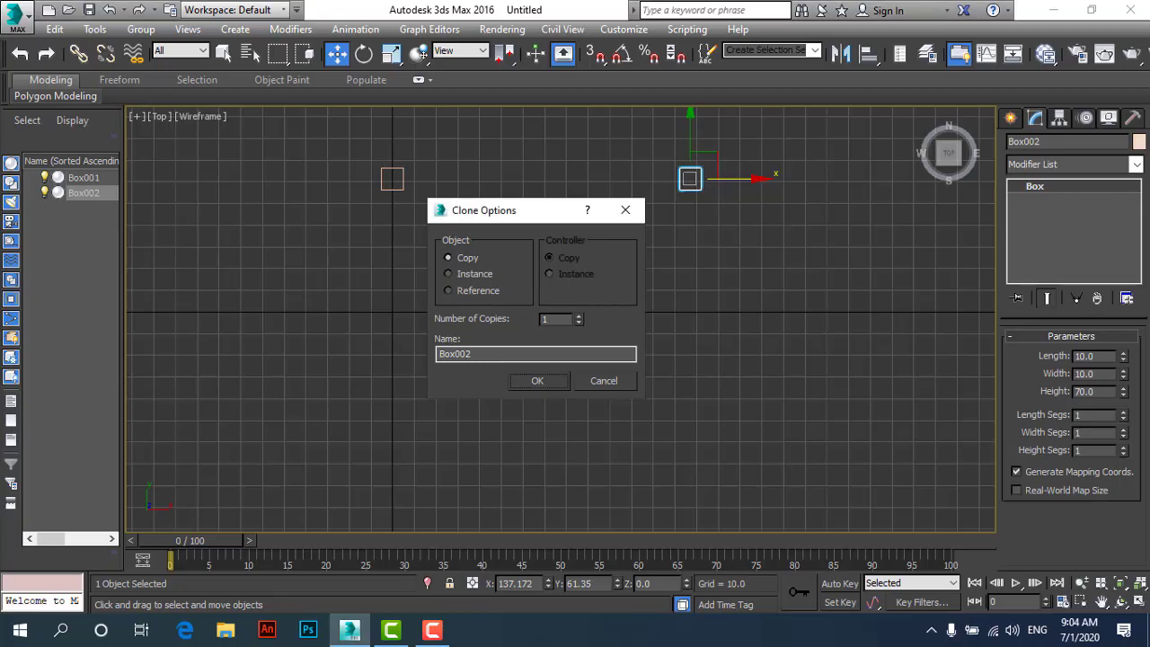
drag(499, 223, 698, 265)
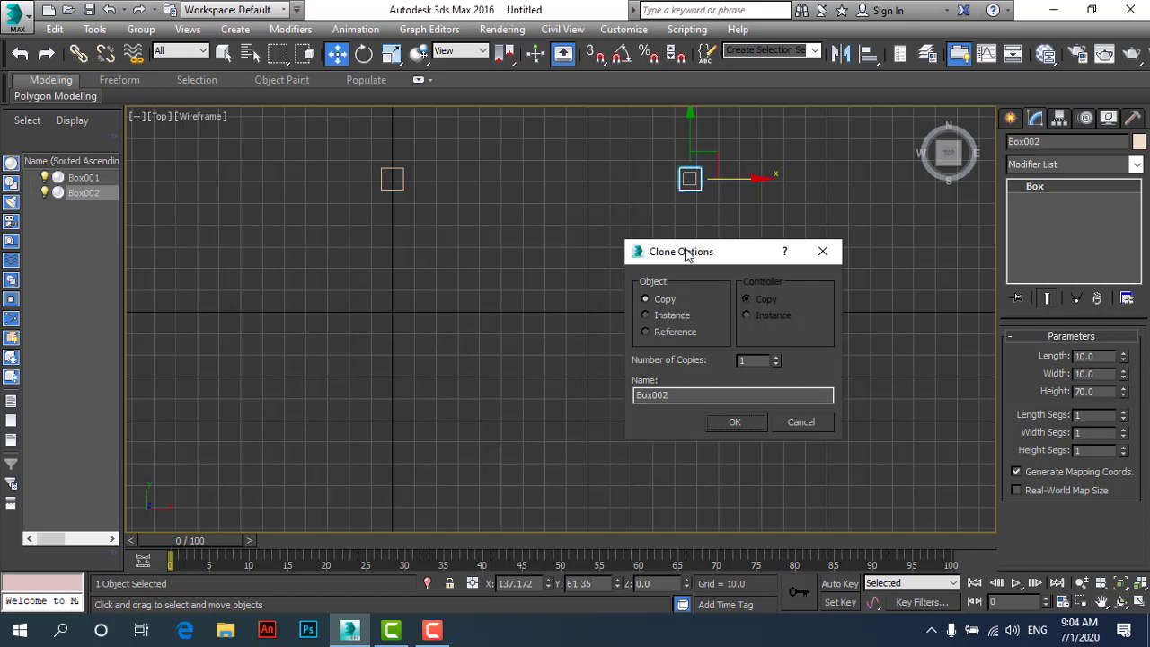
drag(708, 256, 623, 264)
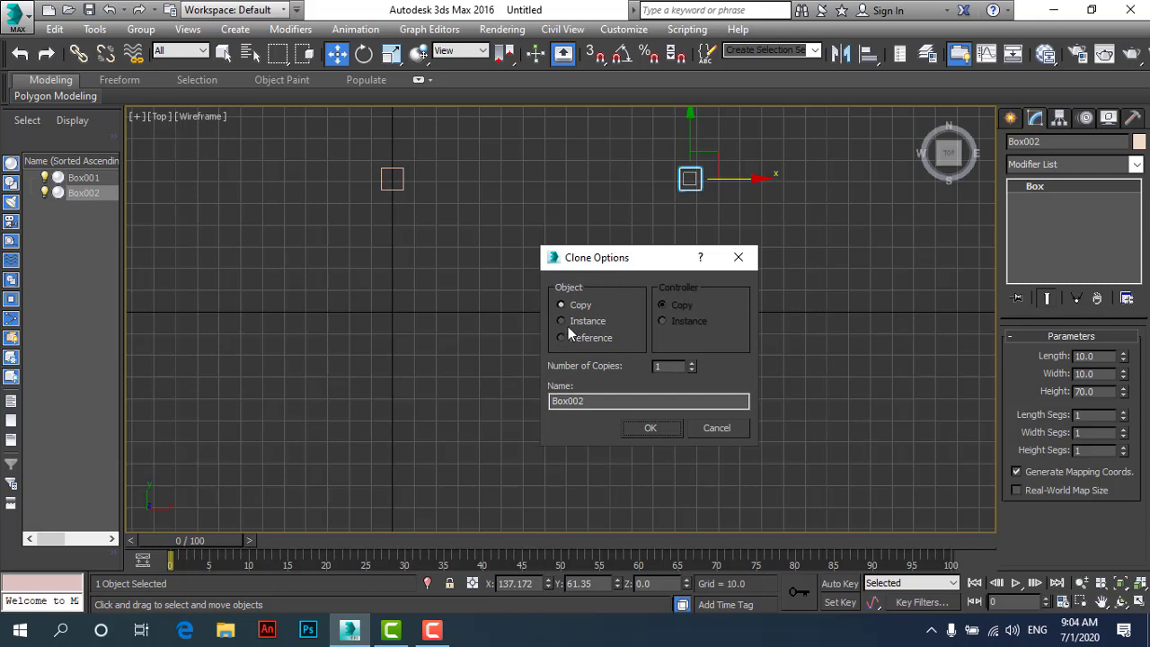
click(651, 428)
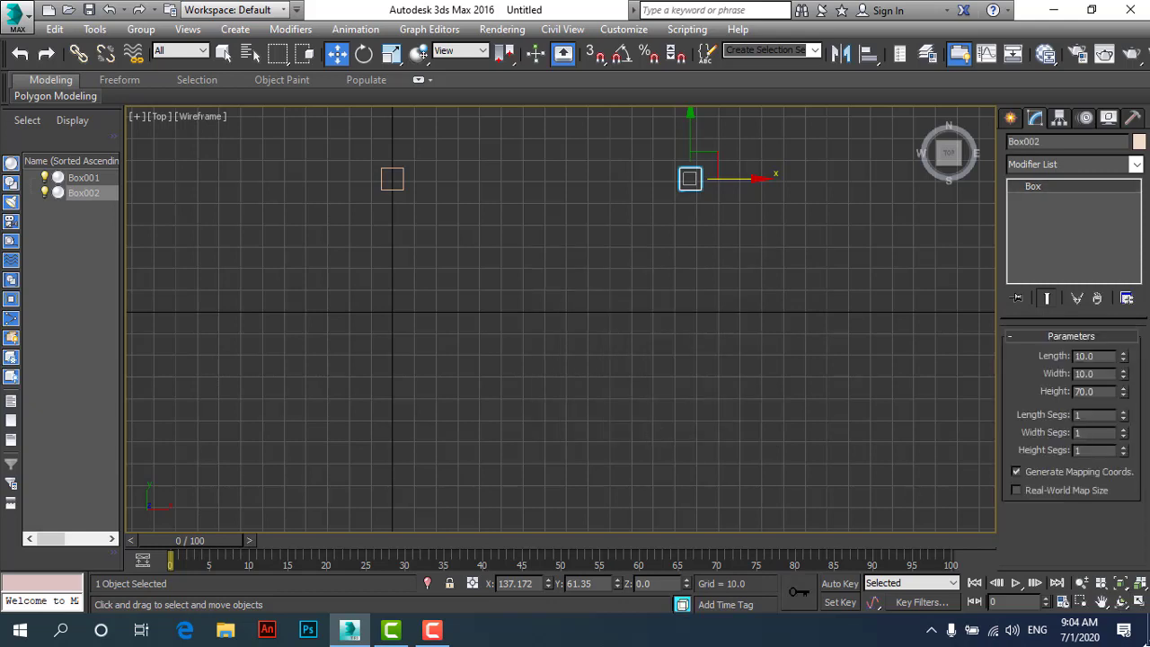
Restore the four-viewport layout and select the cloned Box002 in the Perspective view.
click(1140, 602)
click(887, 441)
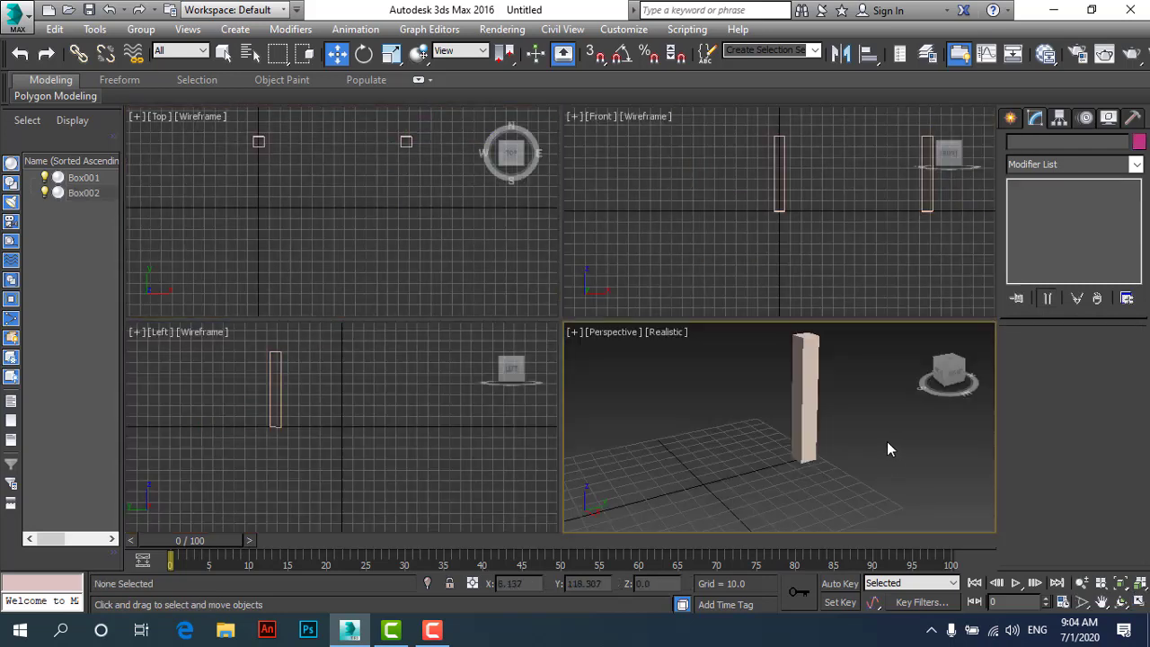
scroll(882, 432, down, 3)
click(842, 413)
alt+middle_drag(736, 415, 773, 422)
click(759, 414)
click(737, 404)
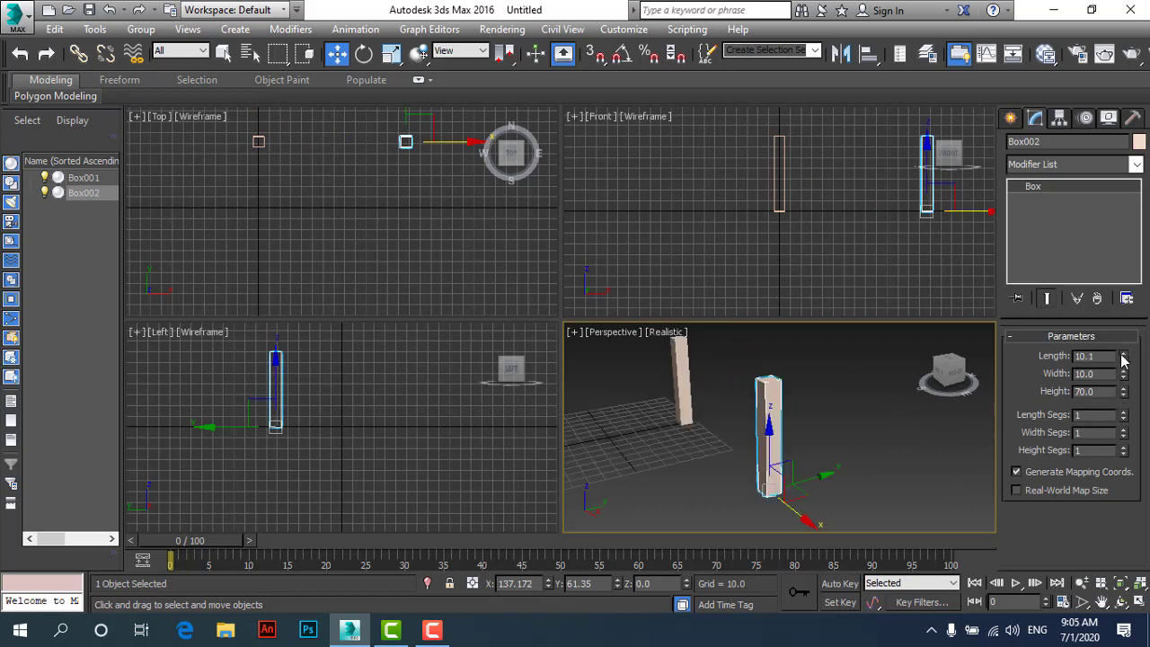
Drag the Length spinner on Box002, undo, then on Box001 and Box002, showing independent changes.
mouse_move(1123, 356)
mouse_down()
mouse_move(1124, 299)
mouse_move(1114, 324)
mouse_up()
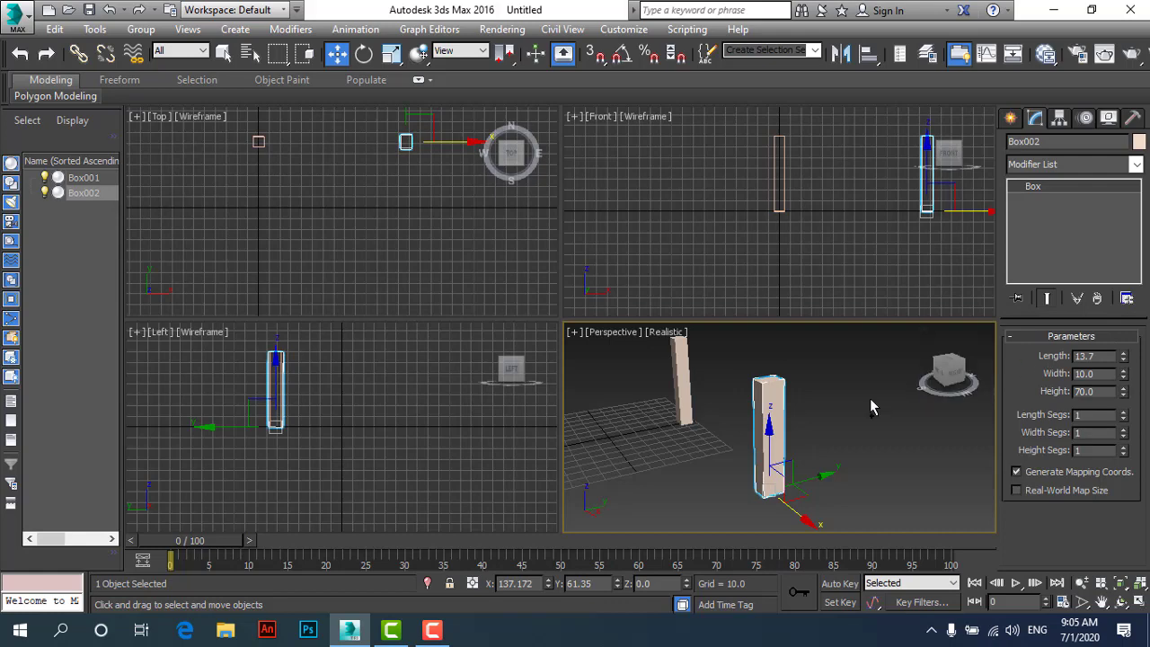
key(ctrl+z)
click(686, 378)
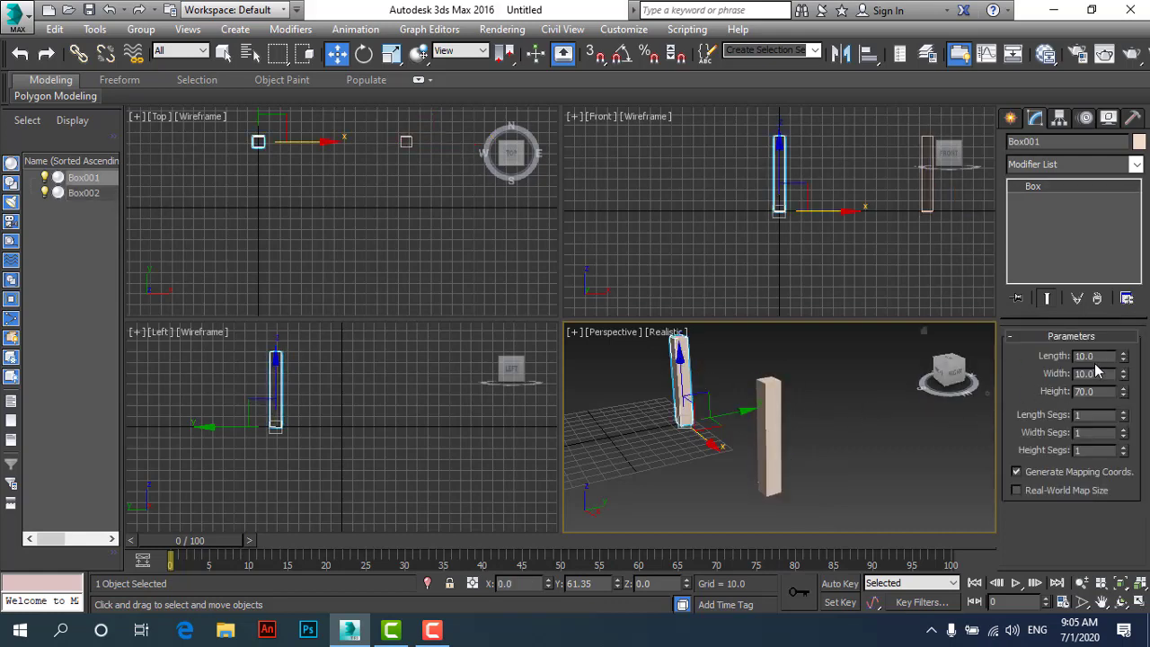
drag(1123, 357, 1132, 338)
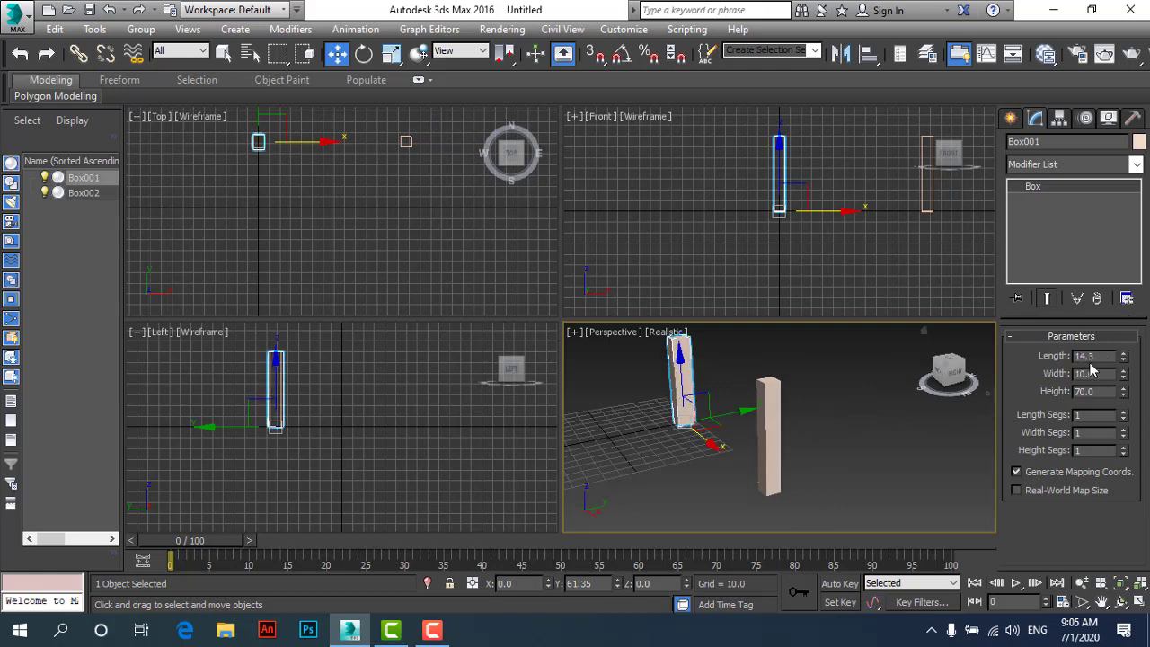
click(773, 424)
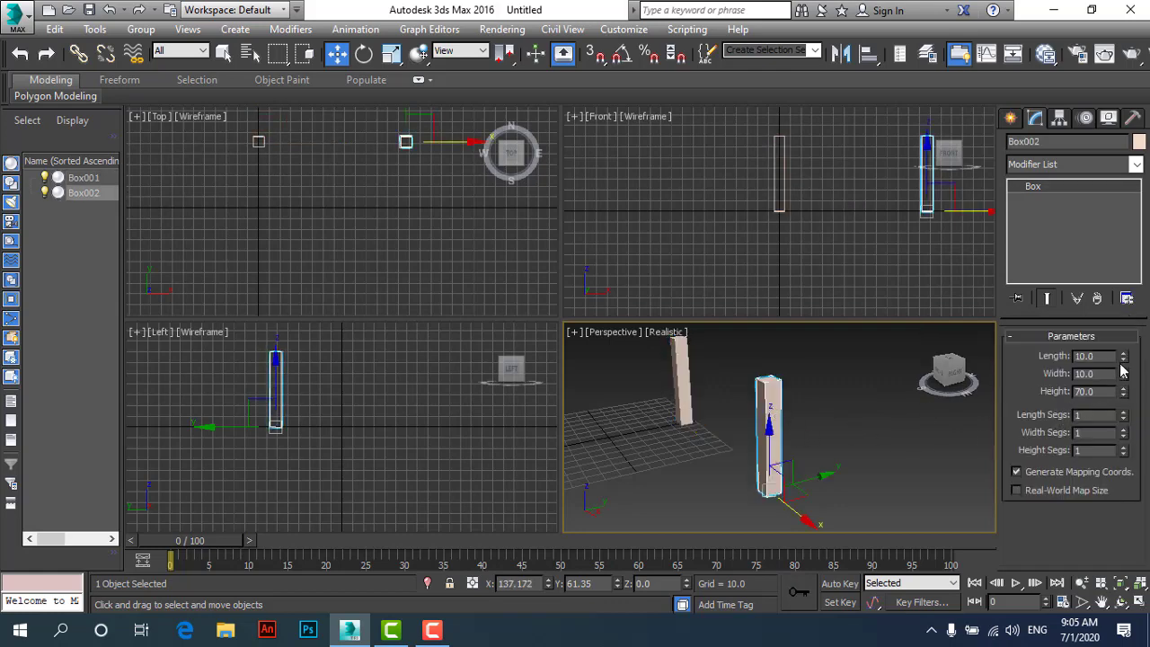
drag(1124, 358, 1120, 351)
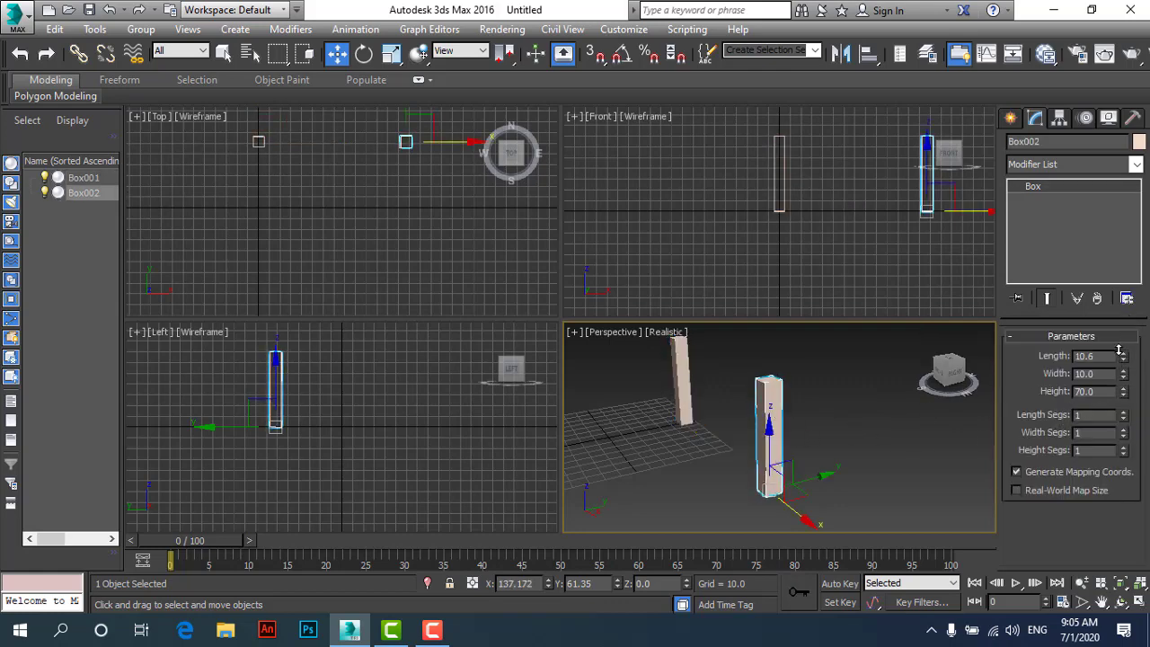
right_click(647, 278)
Maximize the Top view and delete the copied Box002.
right_click(401, 206)
click(401, 206)
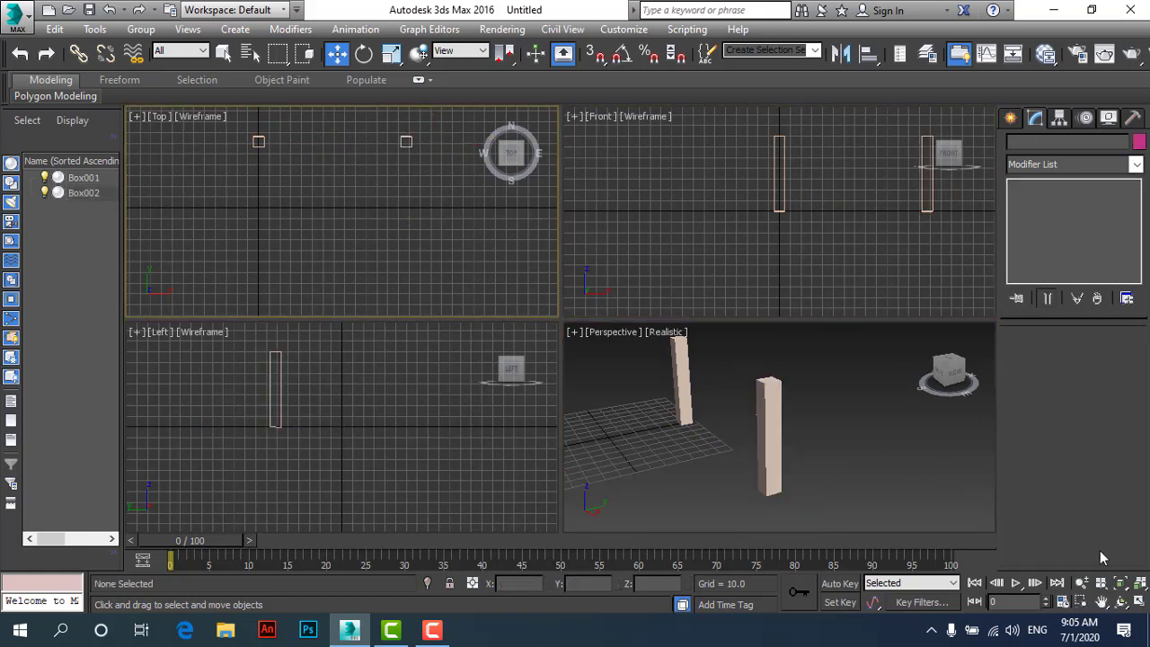
click(1137, 603)
click(690, 178)
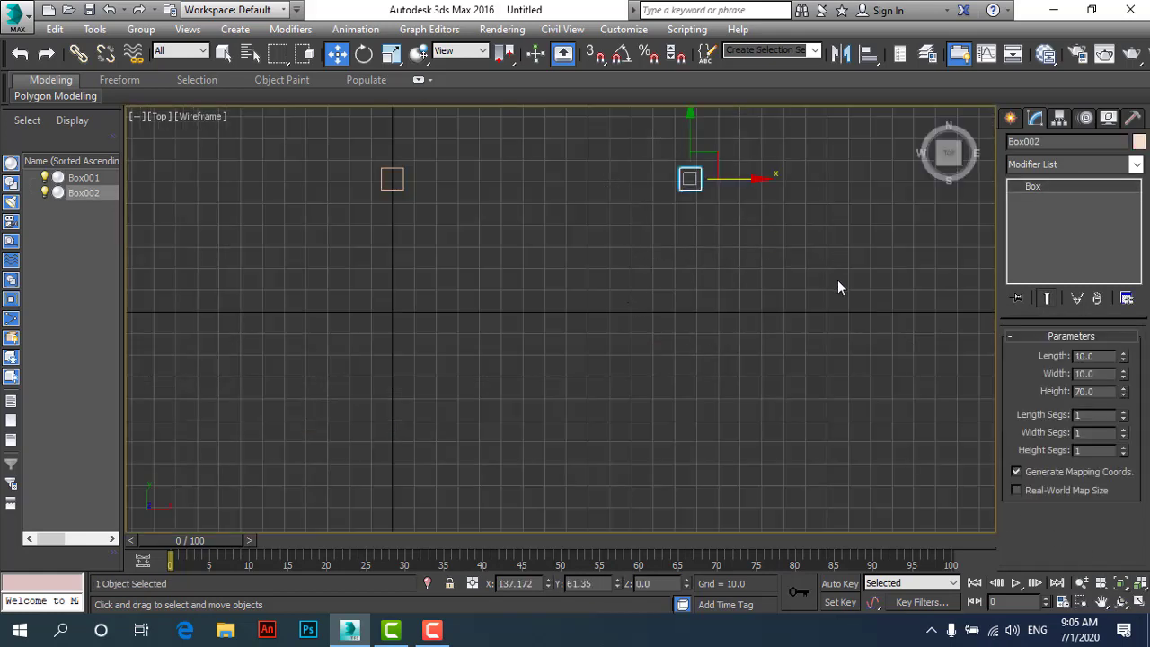
key(Delete)
Shift-drag Box001 to the right along X to create Box002 as an Instance clone.
click(392, 178)
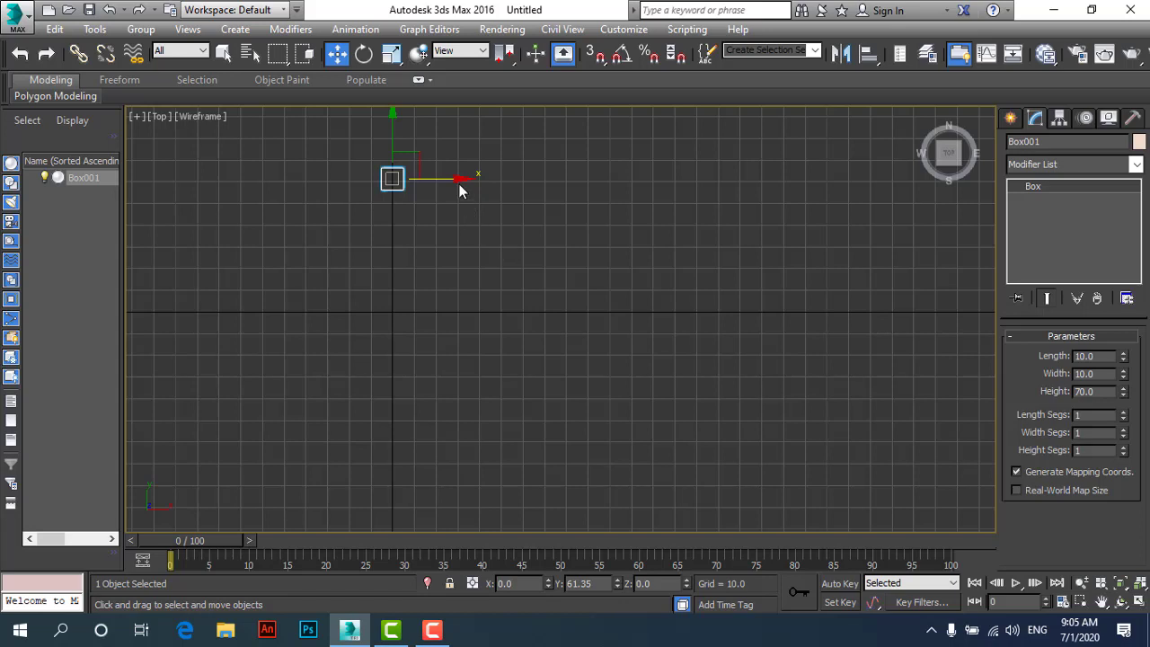
shift+drag(459, 187, 786, 206)
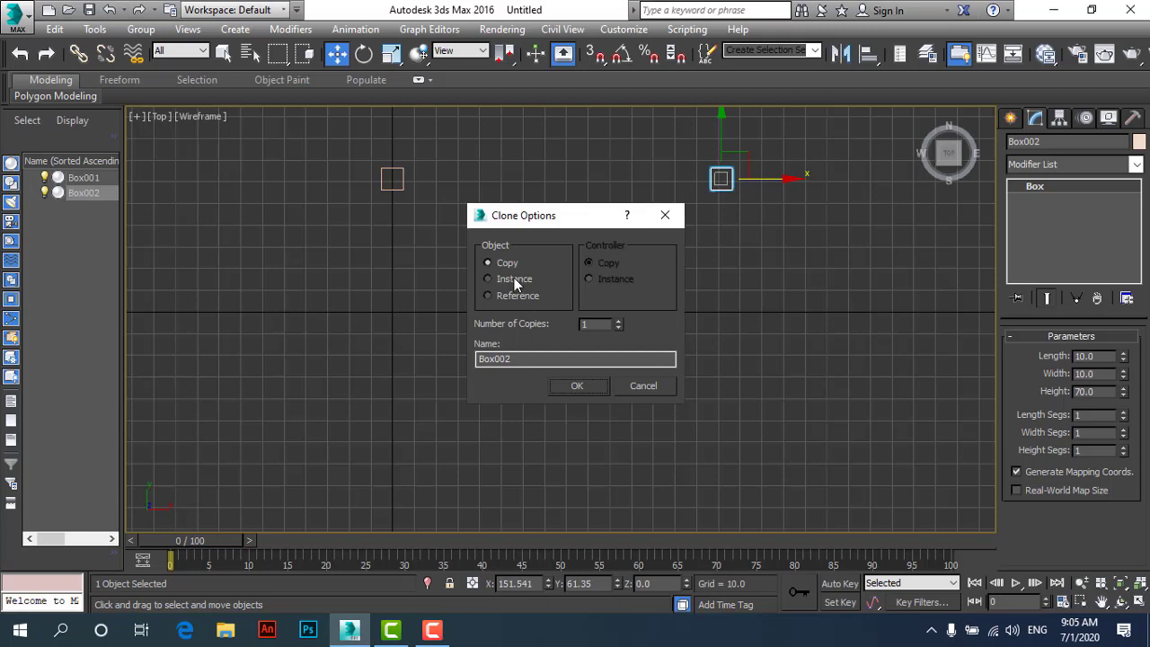
click(513, 280)
click(580, 389)
Select the instanced Box002 and maximize the Perspective view.
key(alt+w)
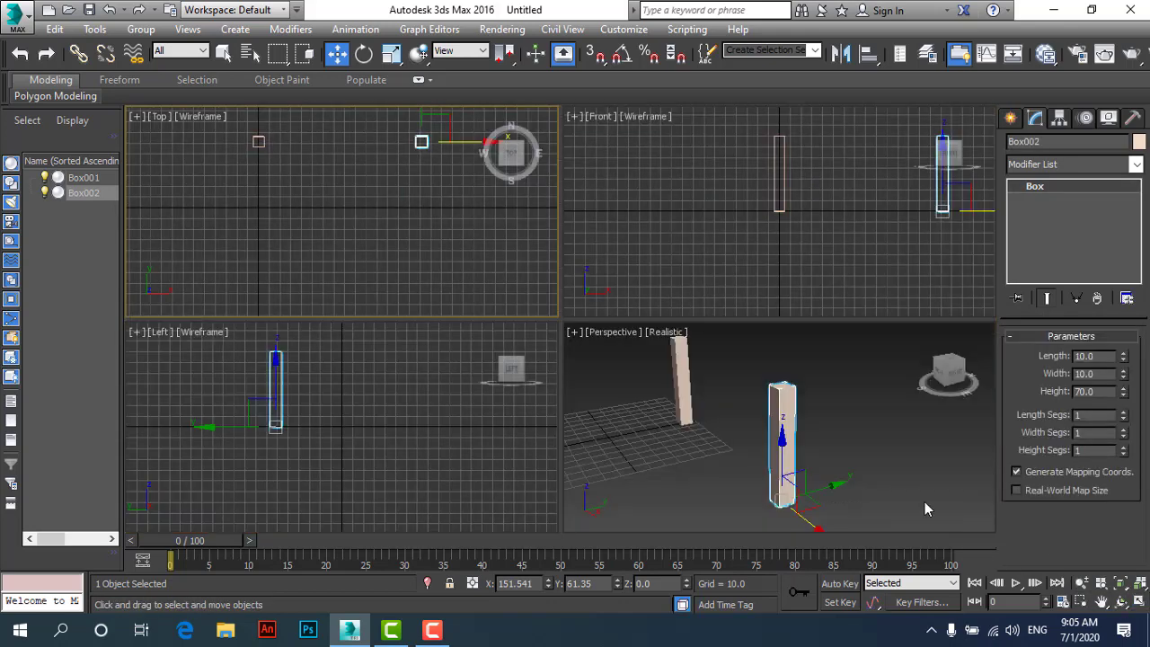
click(925, 502)
click(784, 441)
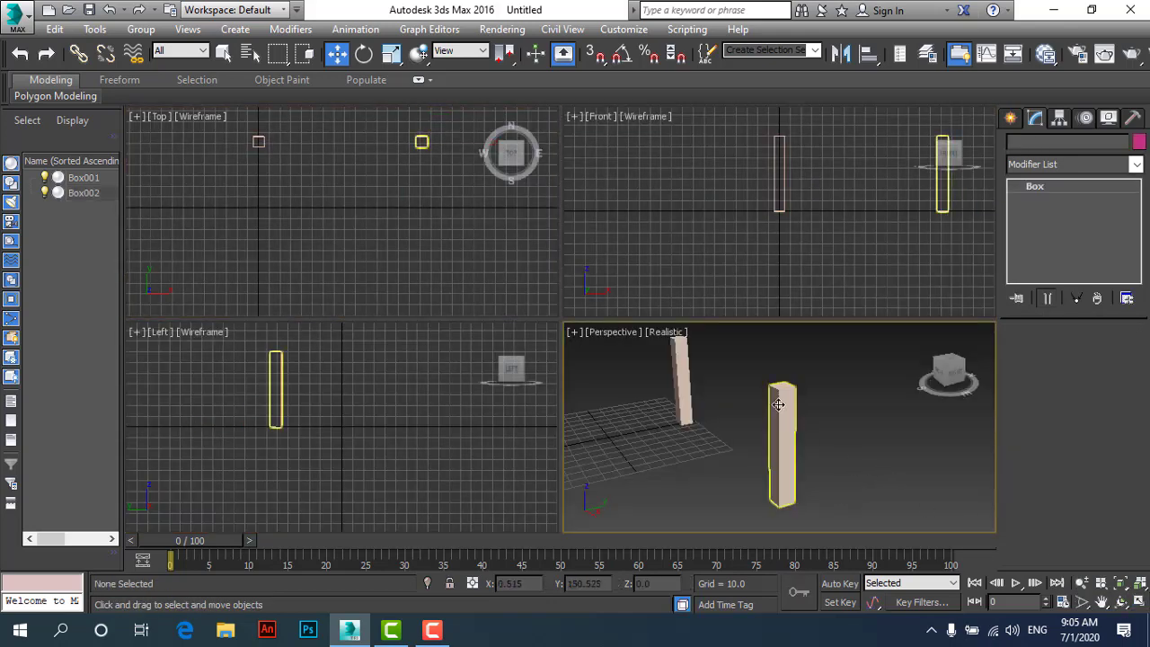
click(1141, 607)
scroll(486, 335, down, 3)
scroll(523, 348, up, 2)
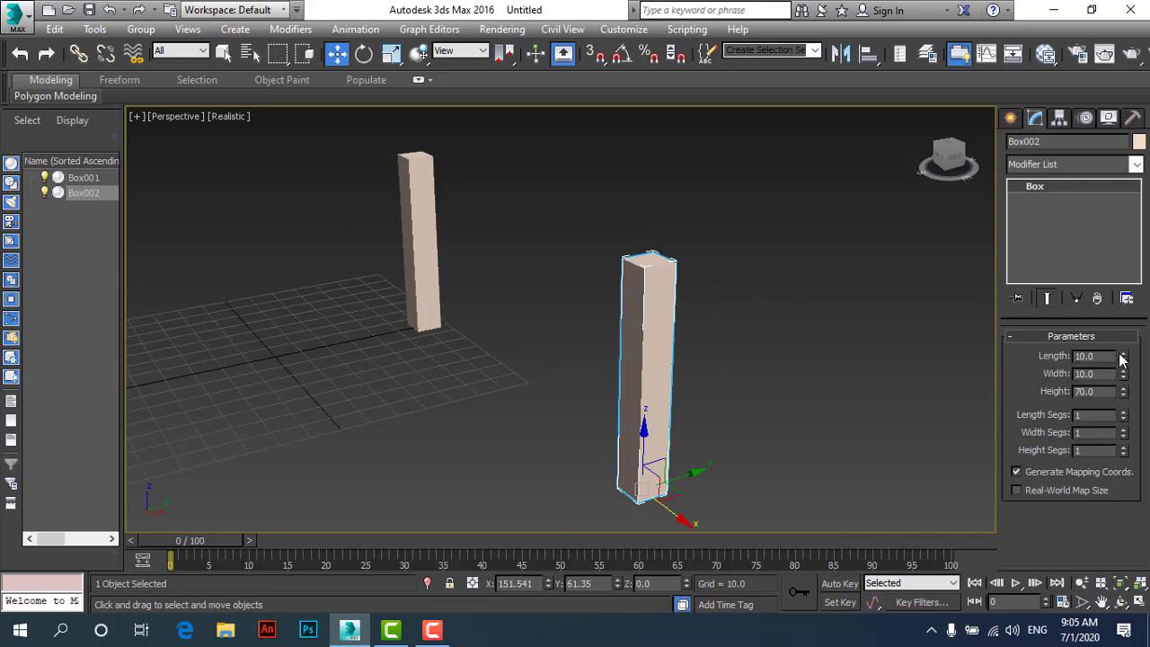
Change Box002's Length so both instanced boxes resize, then reset Length to 10.
double_click(1085, 356)
mouse_move(1123, 358)
mouse_down()
mouse_move(1104, 160)
mouse_move(29, 537)
mouse_up()
drag(1119, 396, 1123, 356)
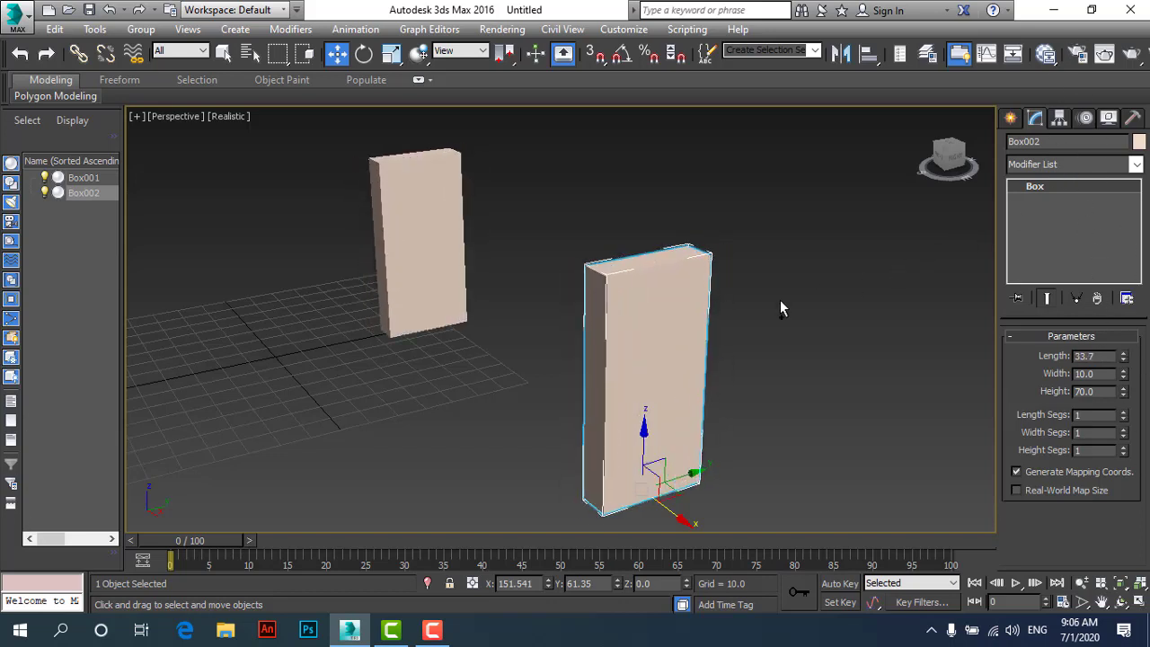
text(10)
key(Return)
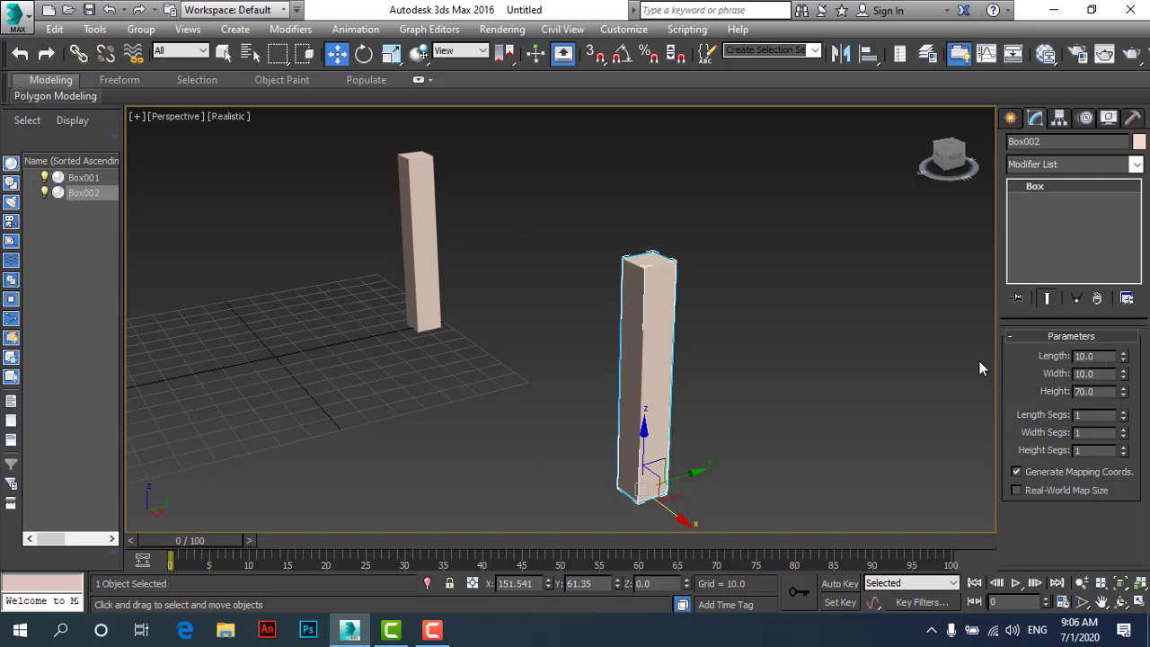
Raise Length to about 33, undo back to 10, and restore four viewports with nothing selected.
drag(1124, 356, 1060, 157)
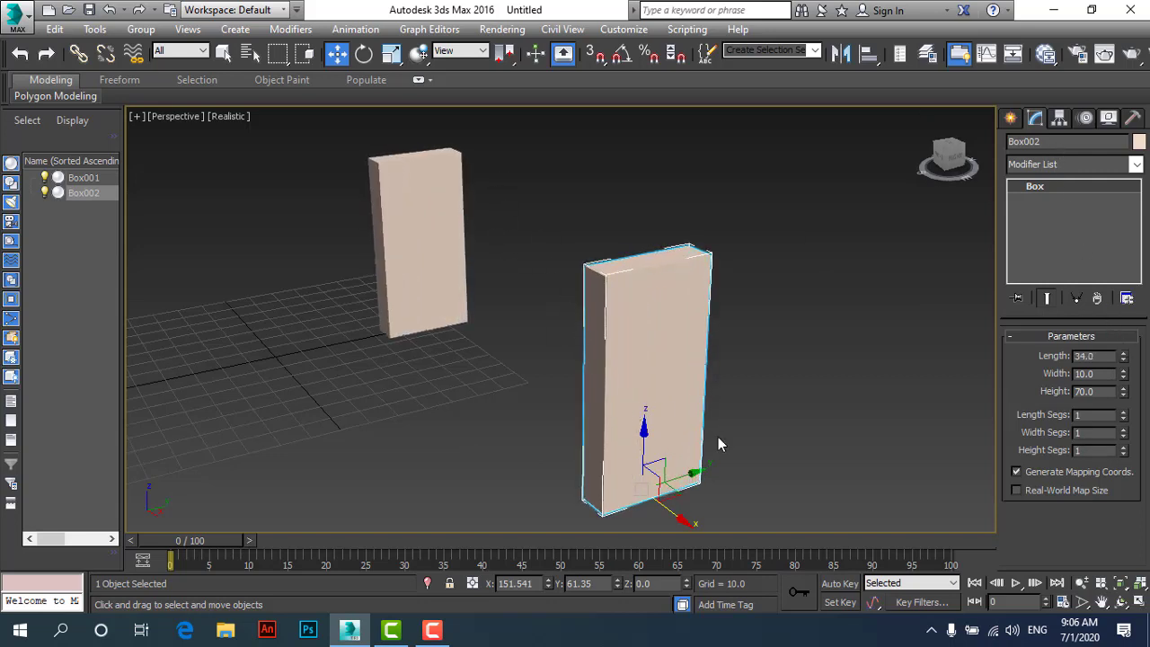
key(ctrl+z)
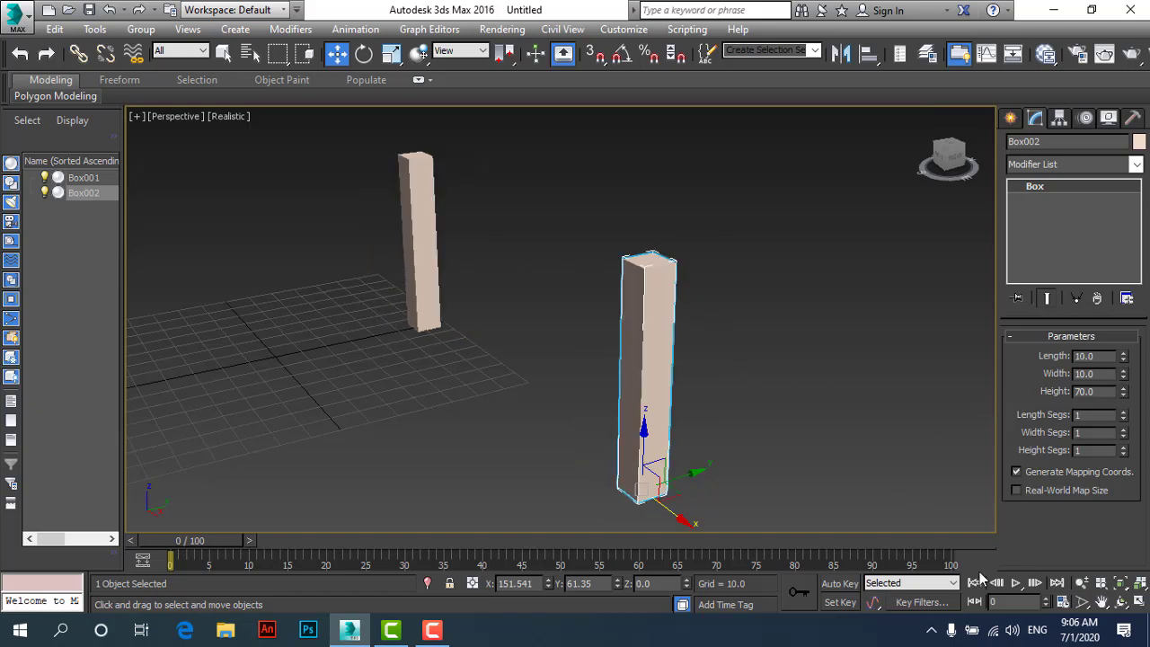
click(1136, 602)
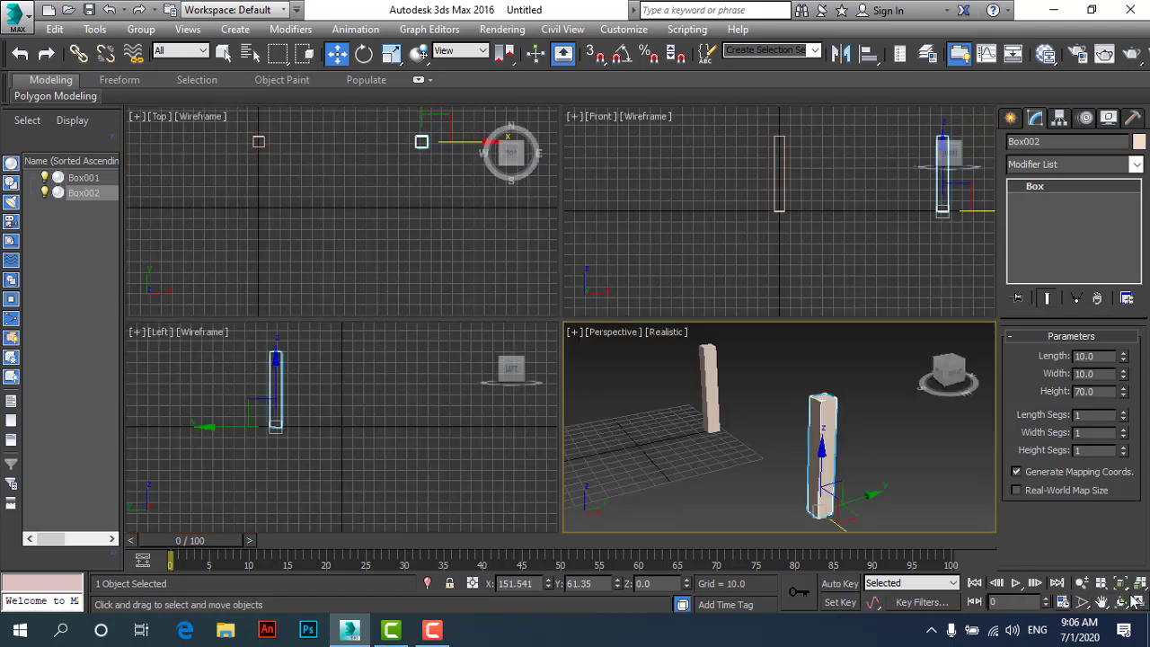
click(328, 208)
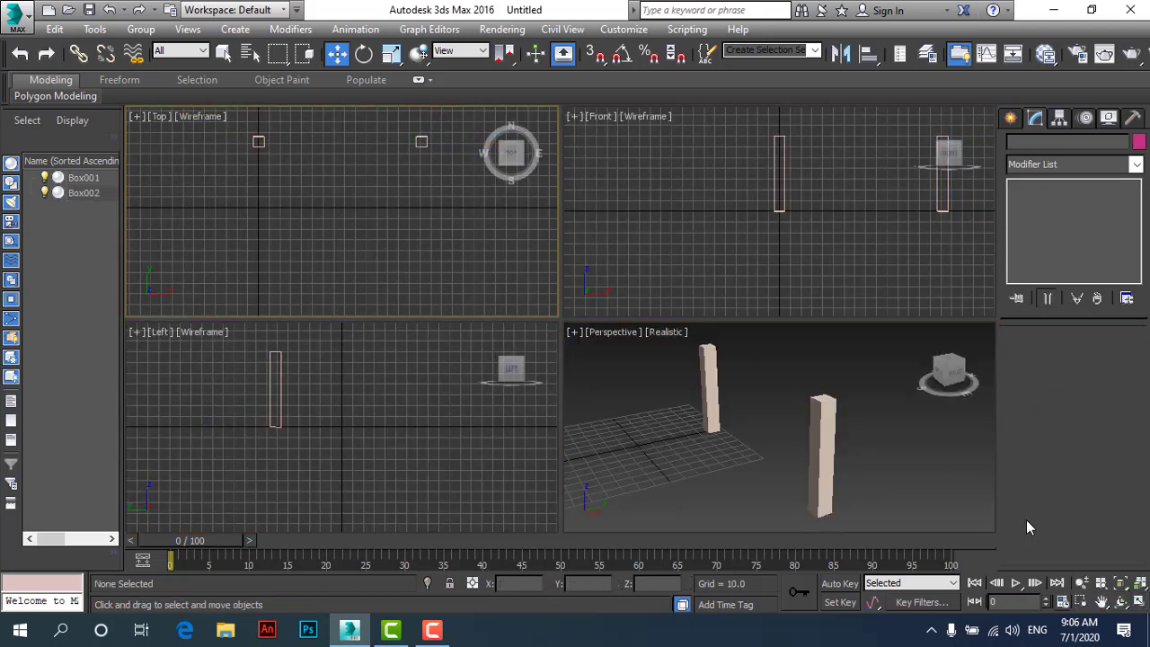
Maximize the Top view and delete Box002.
click(1136, 602)
click(721, 179)
key(Delete)
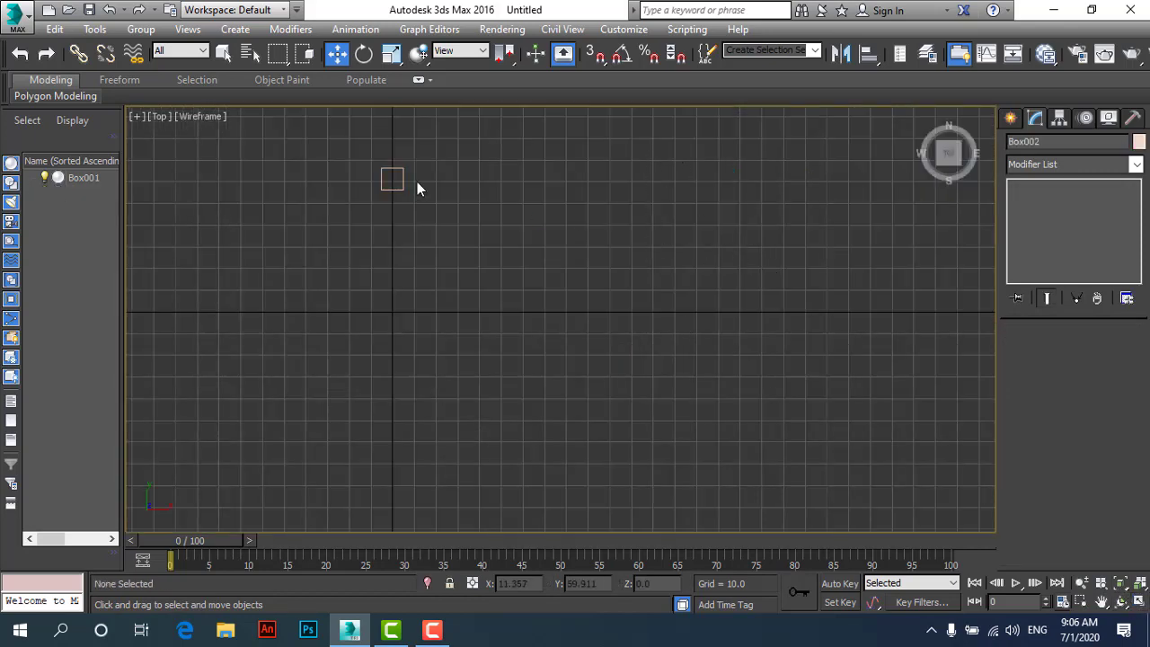
Shift-drag Box001 along X to create a Reference clone, then restore four viewports.
click(403, 179)
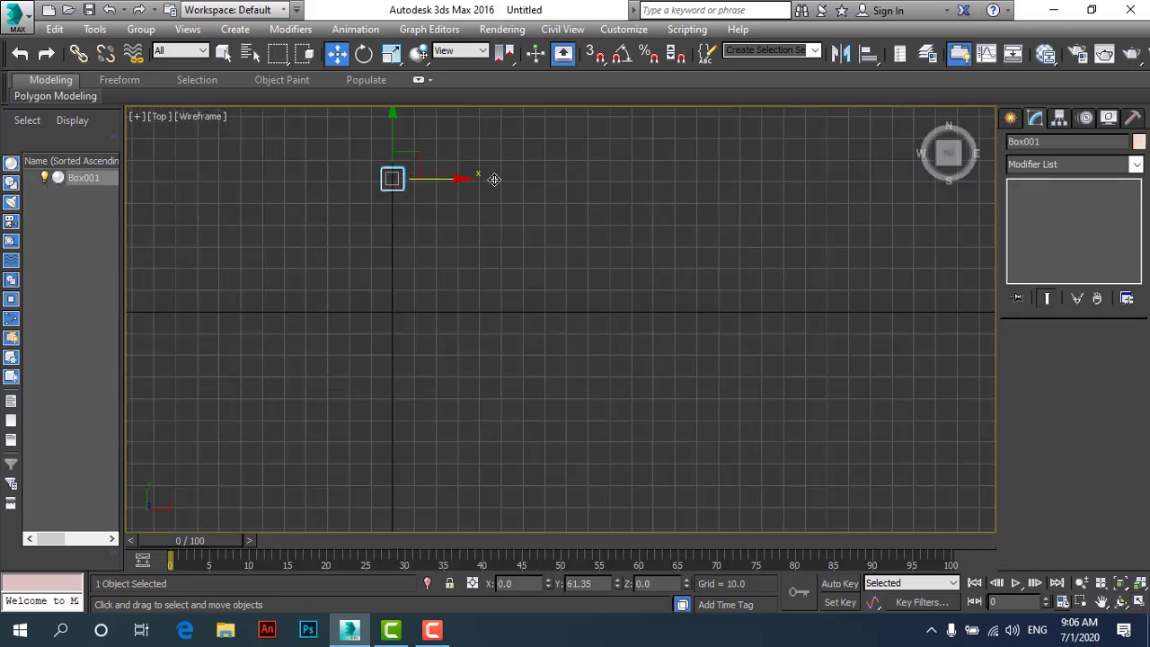
shift+drag(460, 190, 793, 213)
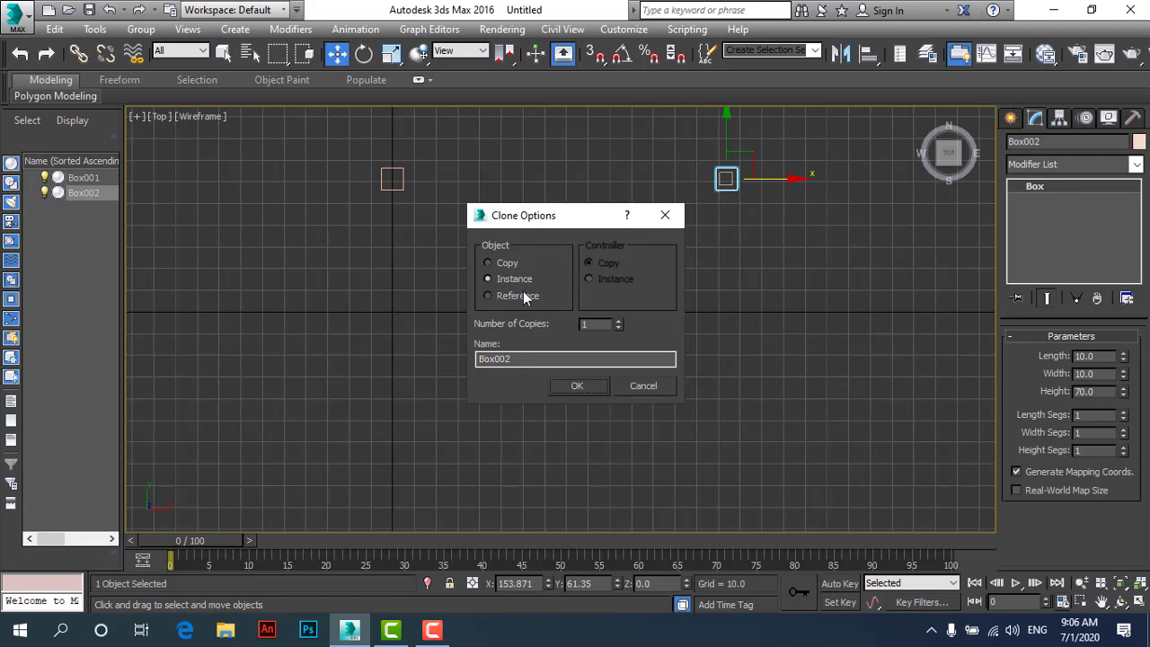
click(494, 298)
click(574, 386)
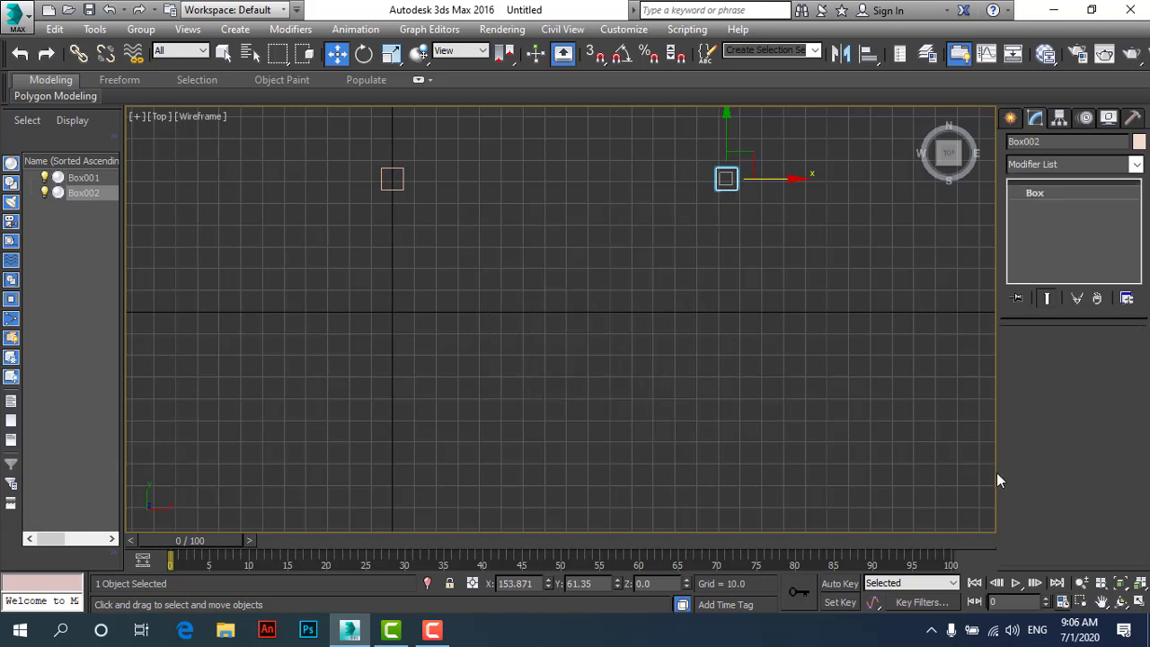
click(1137, 603)
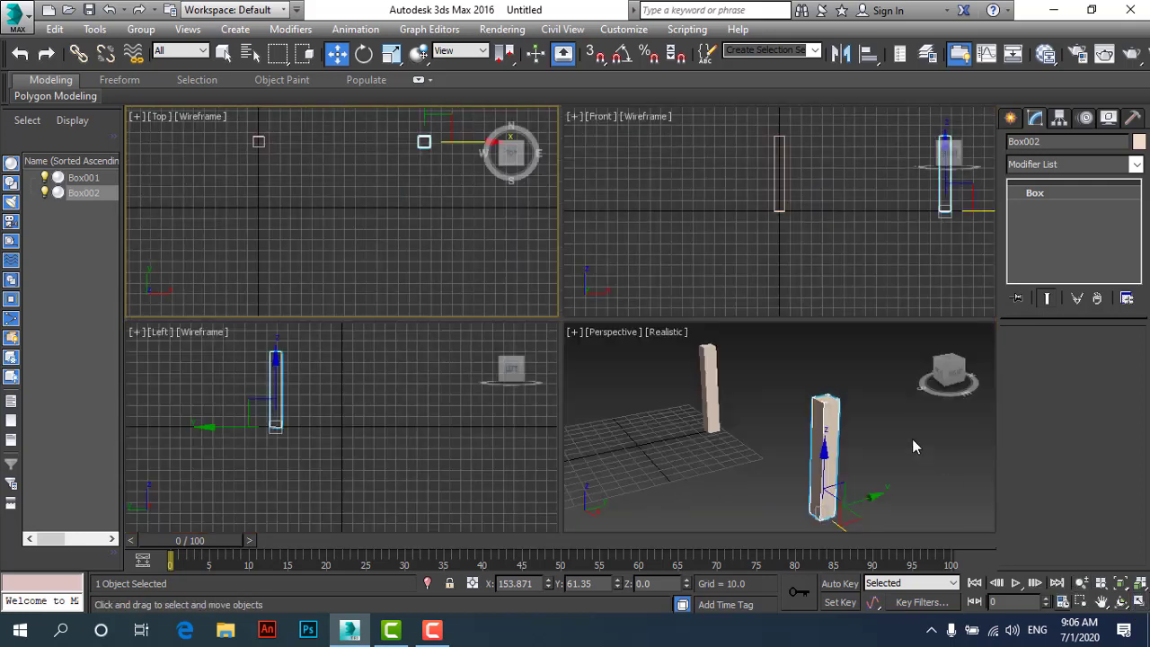
click(937, 477)
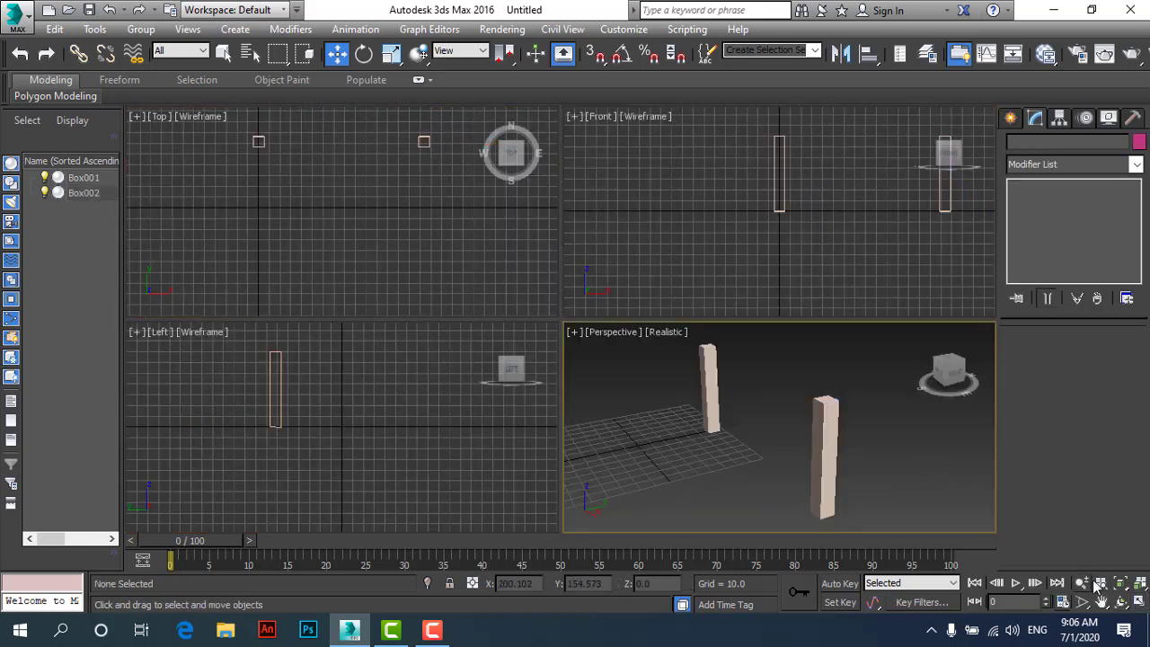
click(1138, 602)
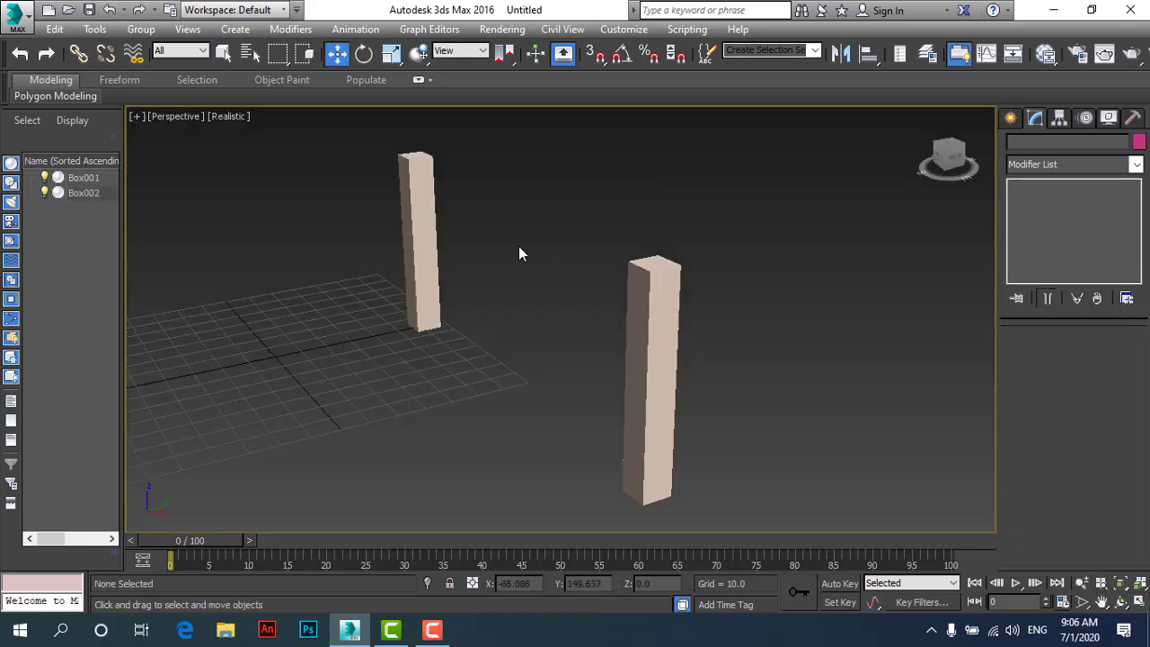
click(643, 304)
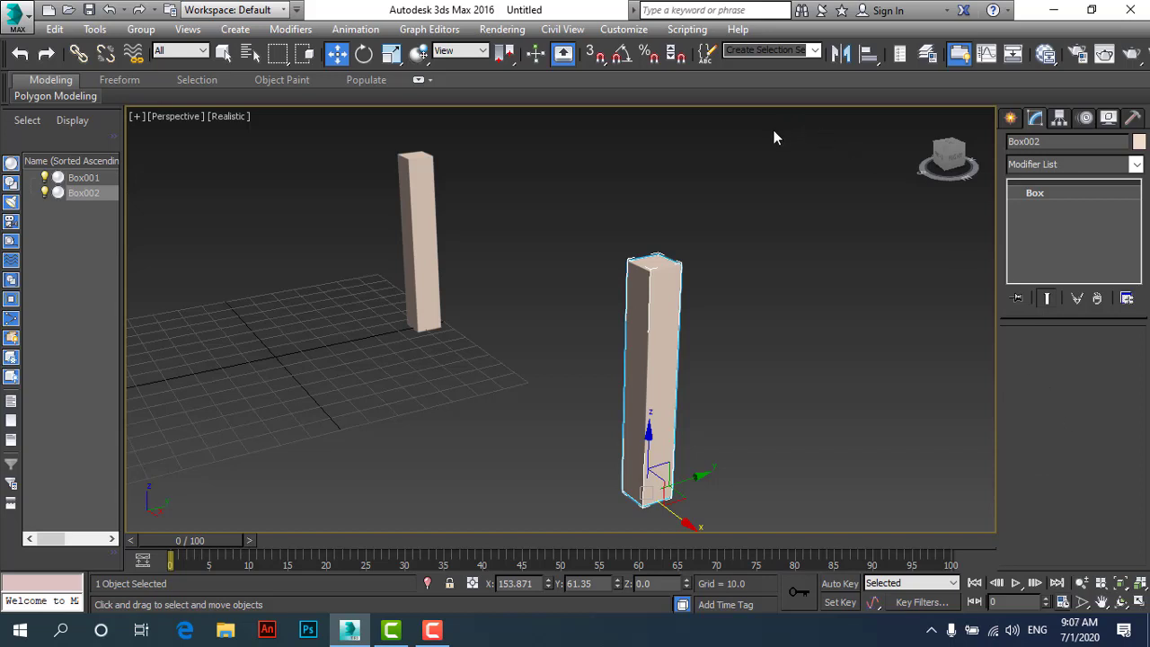
click(398, 160)
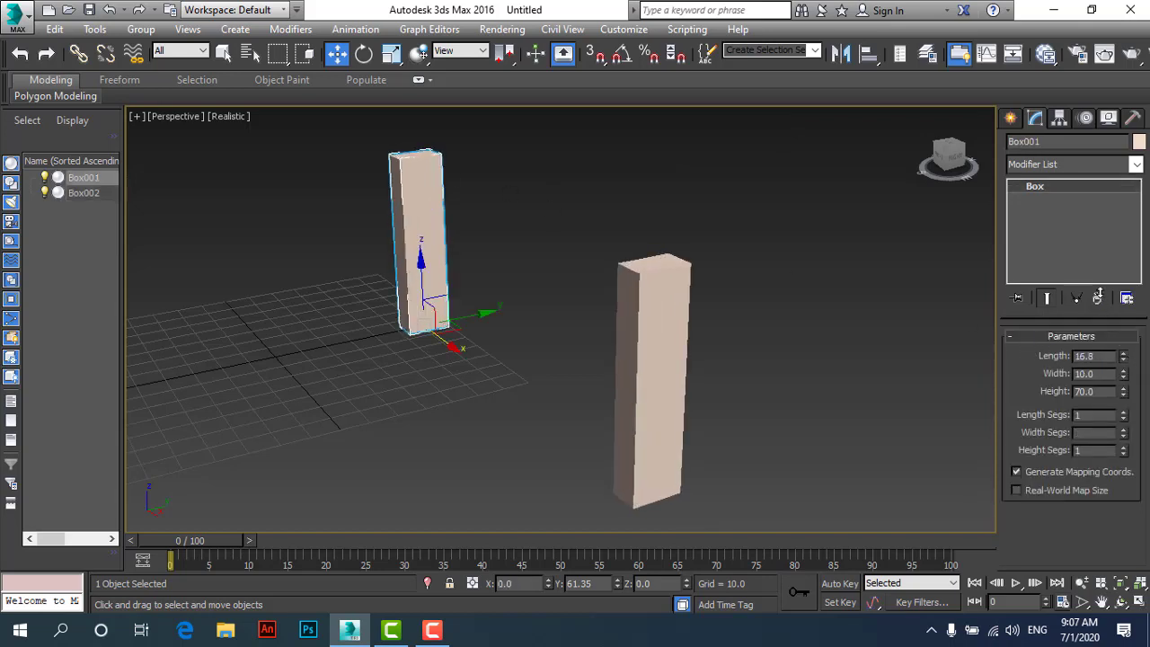
drag(1123, 358, 1123, 352)
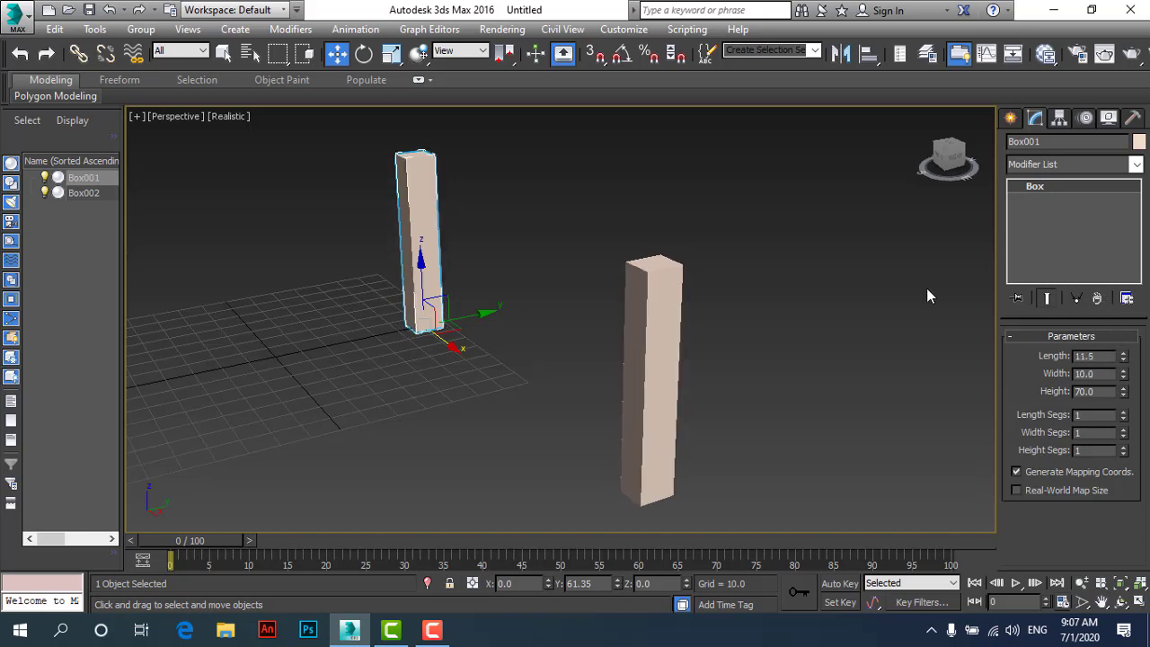
key(ctrl+z)
click(457, 224)
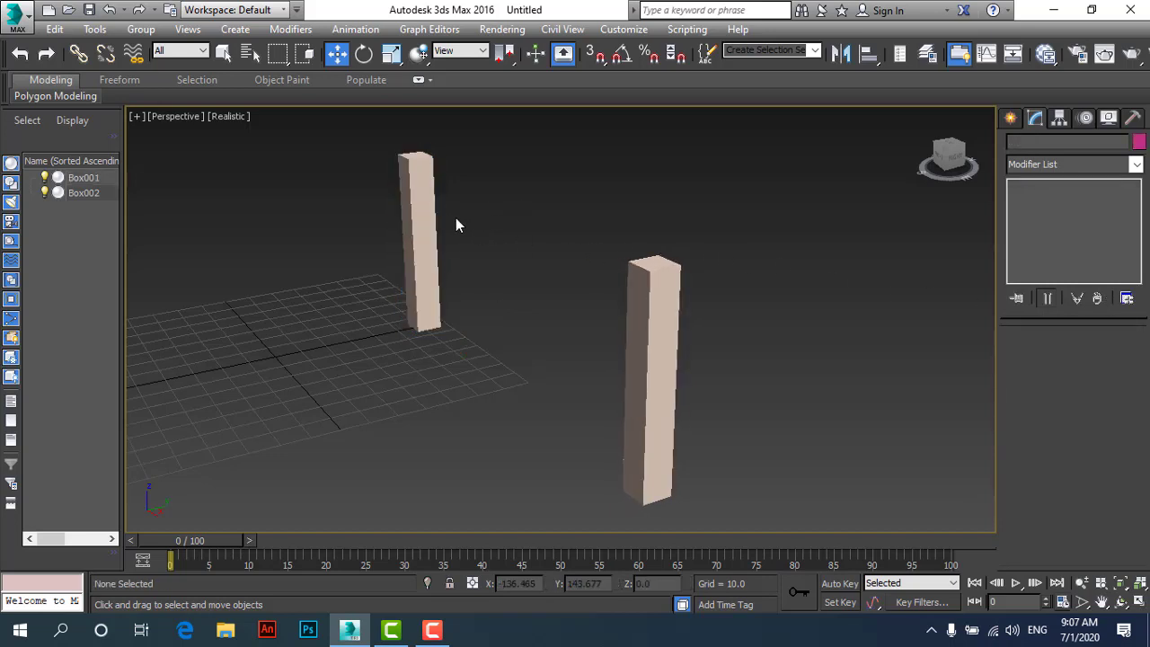
click(418, 229)
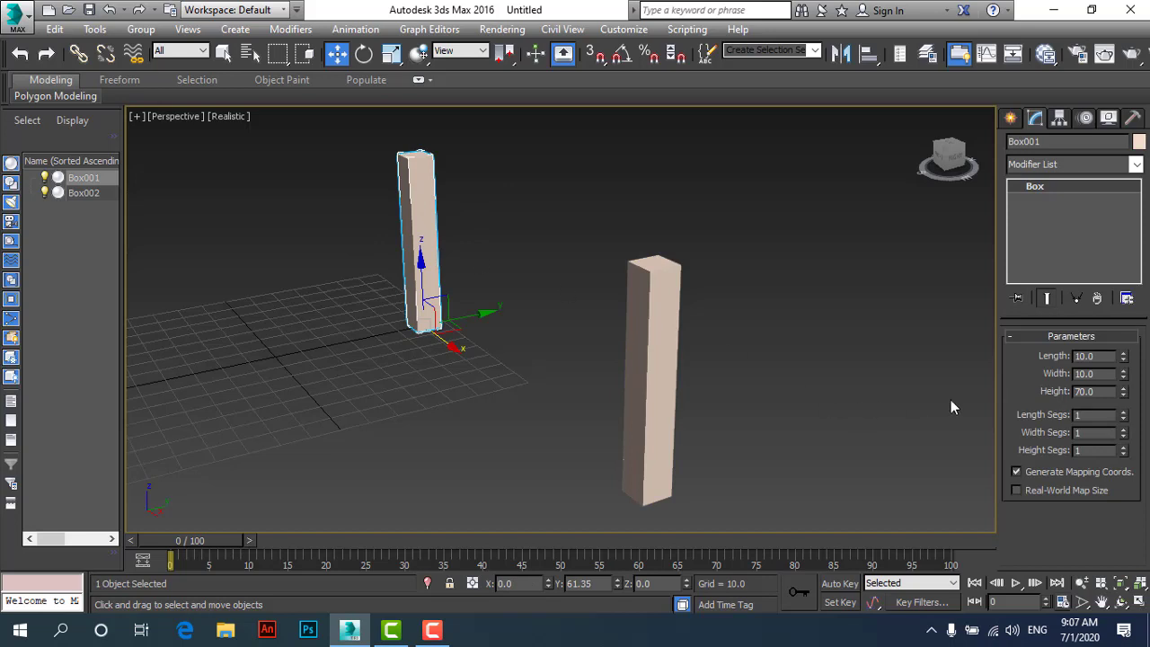
click(662, 294)
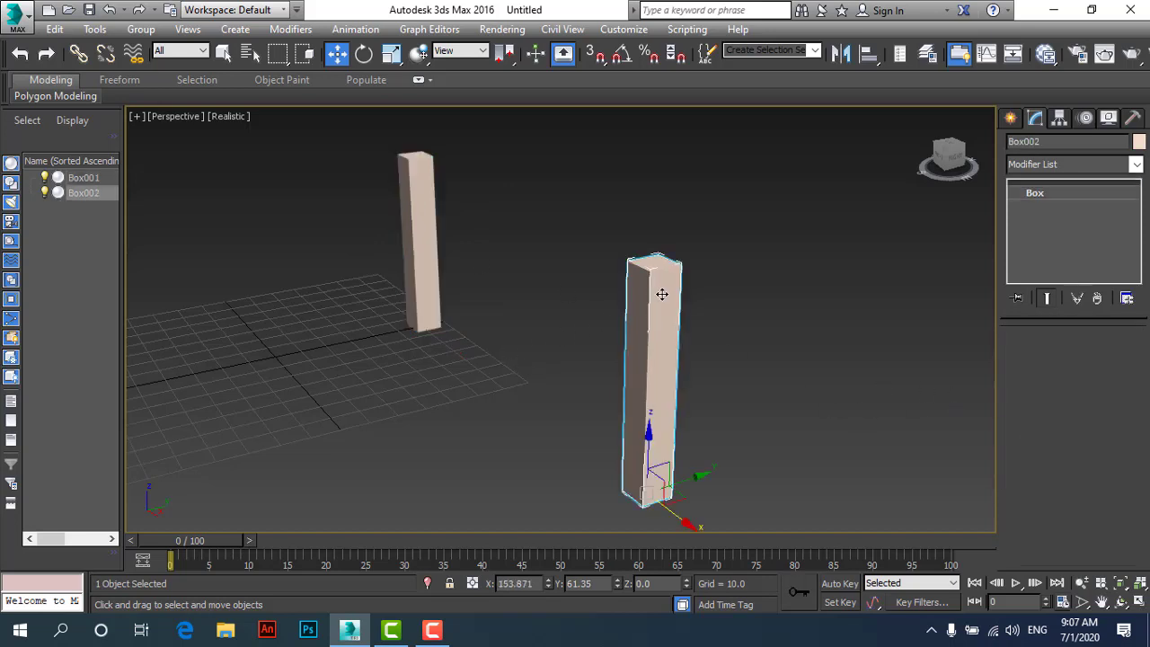
click(424, 256)
click(617, 340)
click(424, 239)
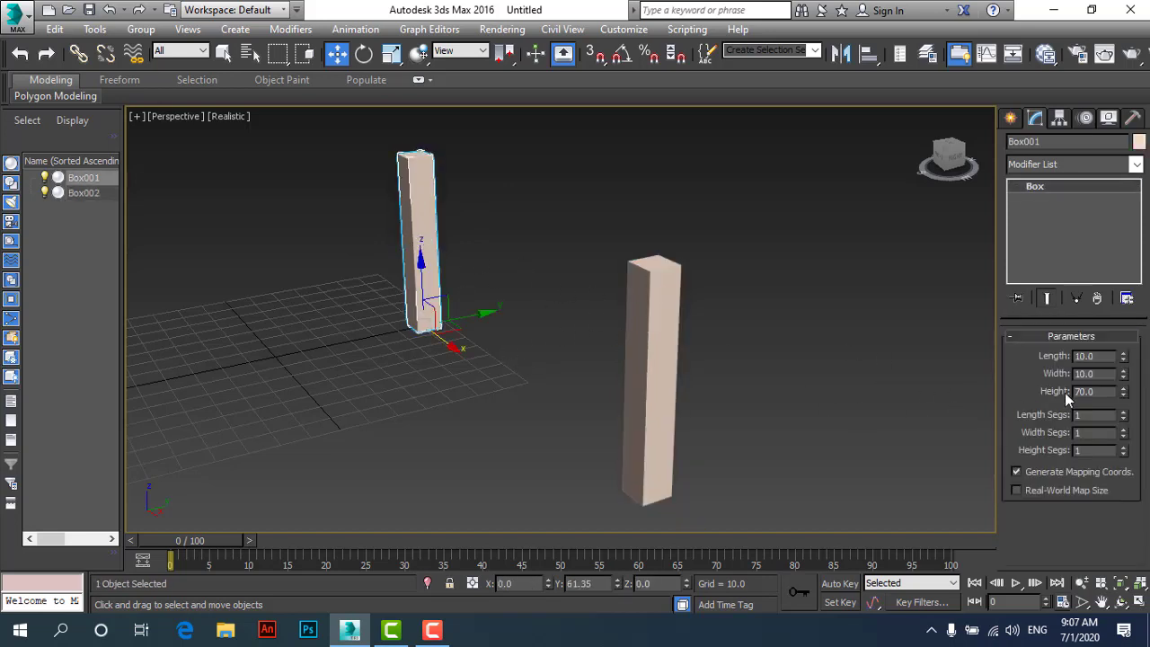
mouse_move(1123, 357)
mouse_down()
mouse_move(1113, 368)
mouse_move(1075, 343)
mouse_up()
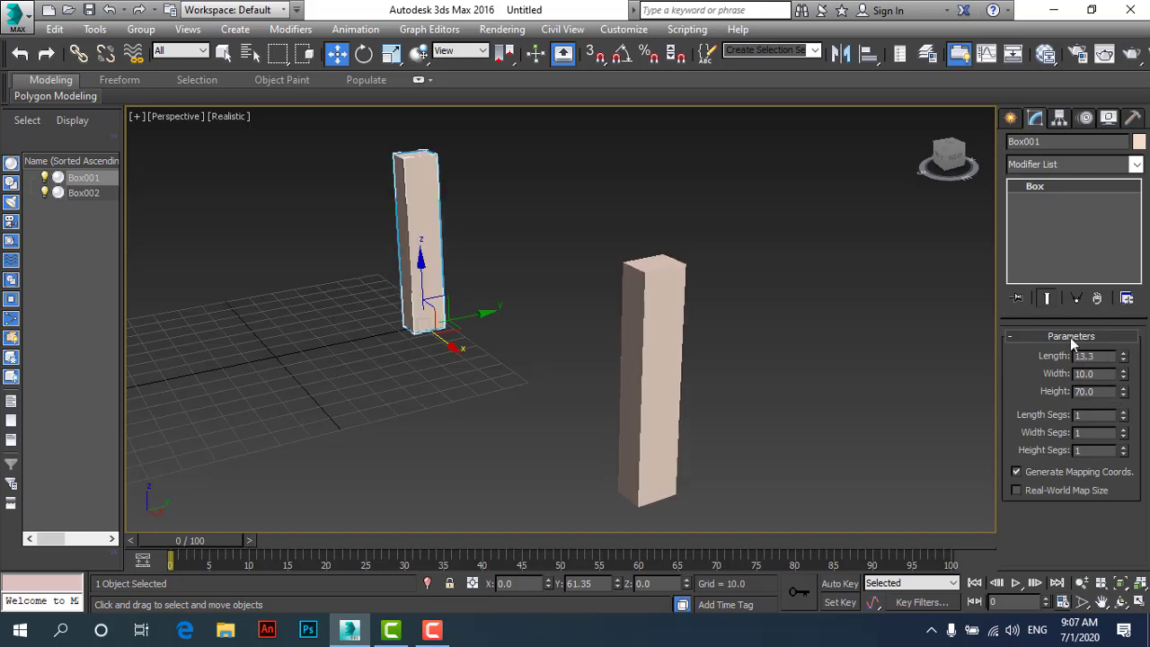
click(644, 329)
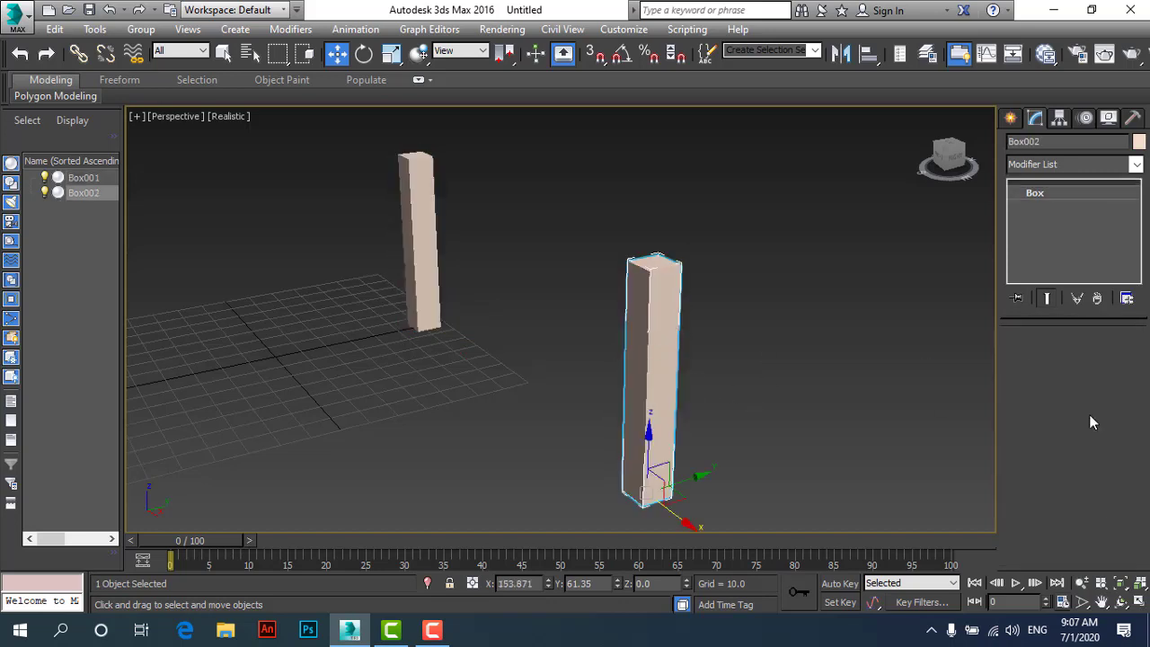
click(1141, 602)
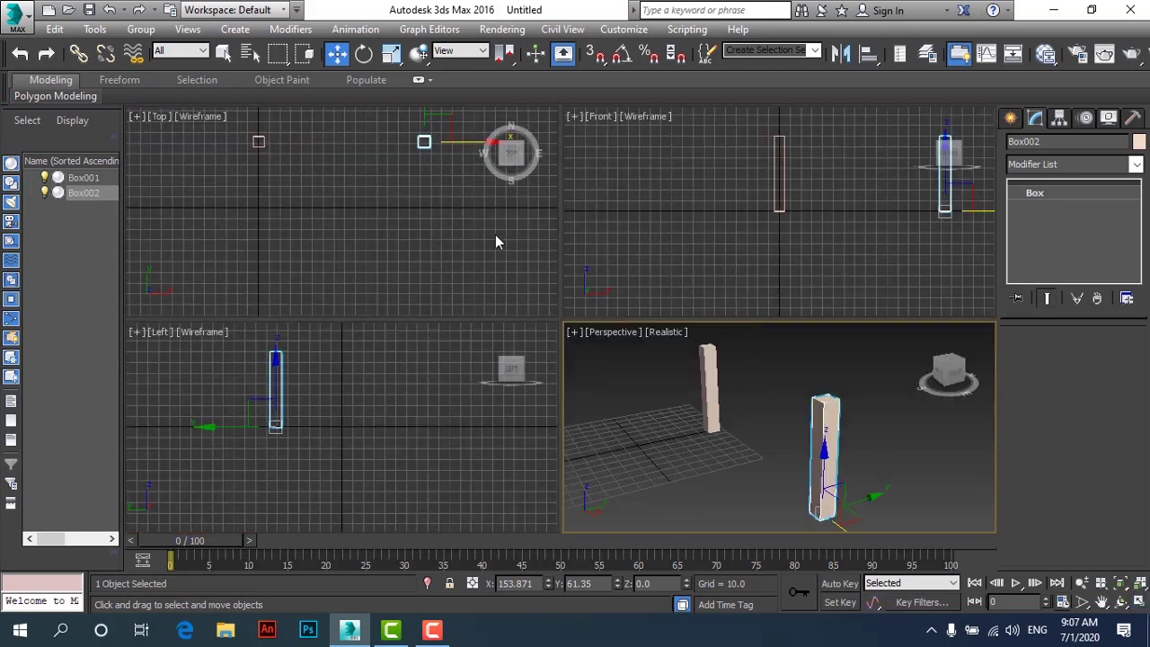
Delete the Reference Box002, maximize the Top view, and select Box001.
right_click(495, 234)
key(Delete)
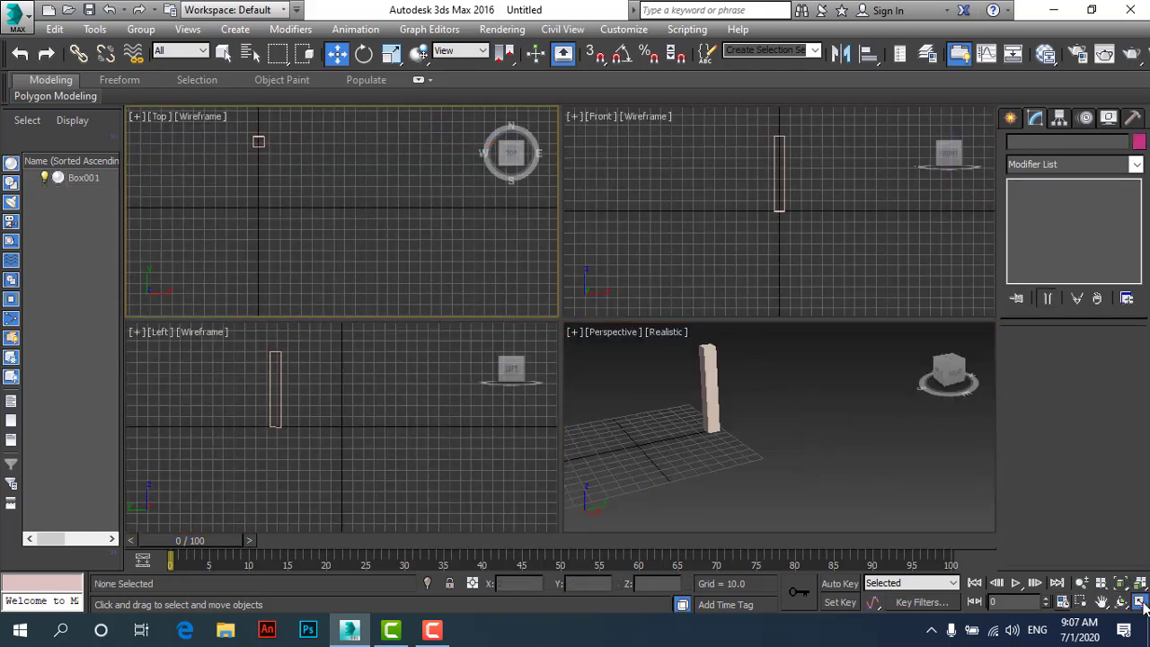
click(1140, 602)
drag(323, 136, 463, 247)
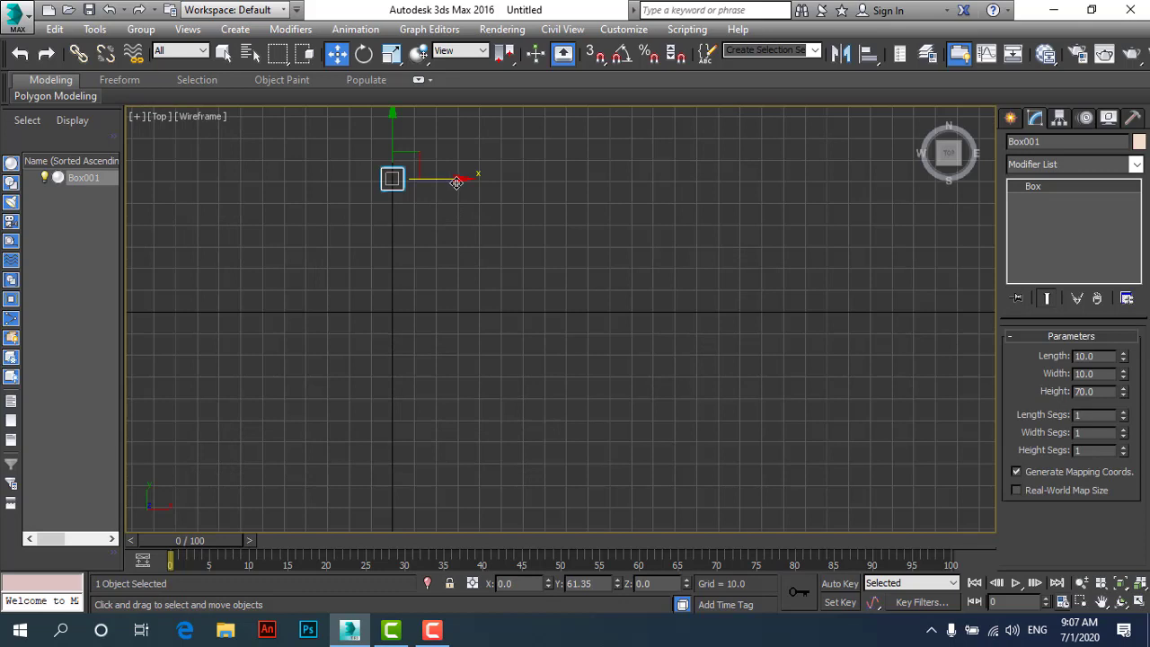
Shift-drag Box001 along X and set the Clone Options type to Copy.
shift+drag(456, 182, 756, 226)
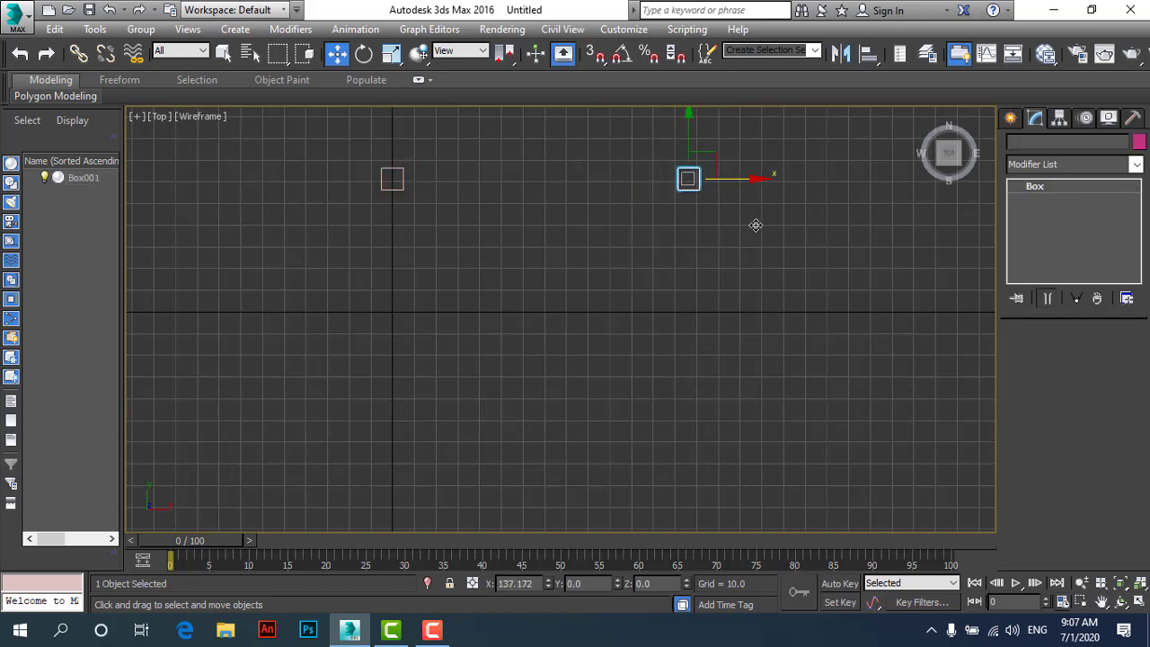
drag(552, 222, 563, 231)
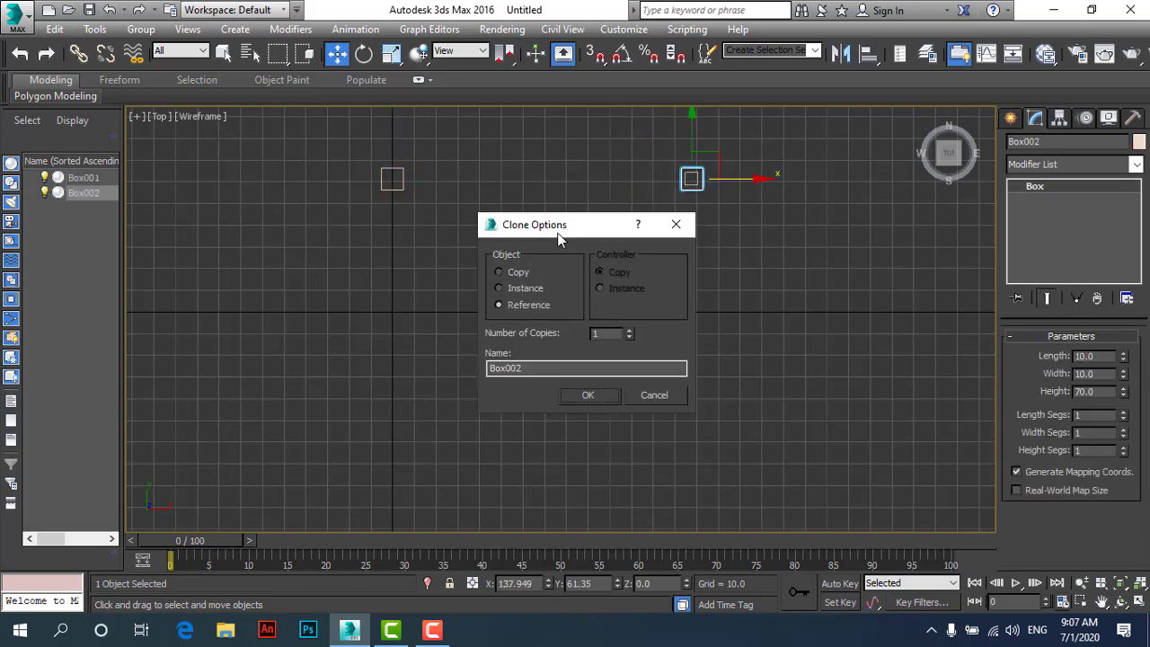
click(511, 270)
click(510, 303)
click(517, 274)
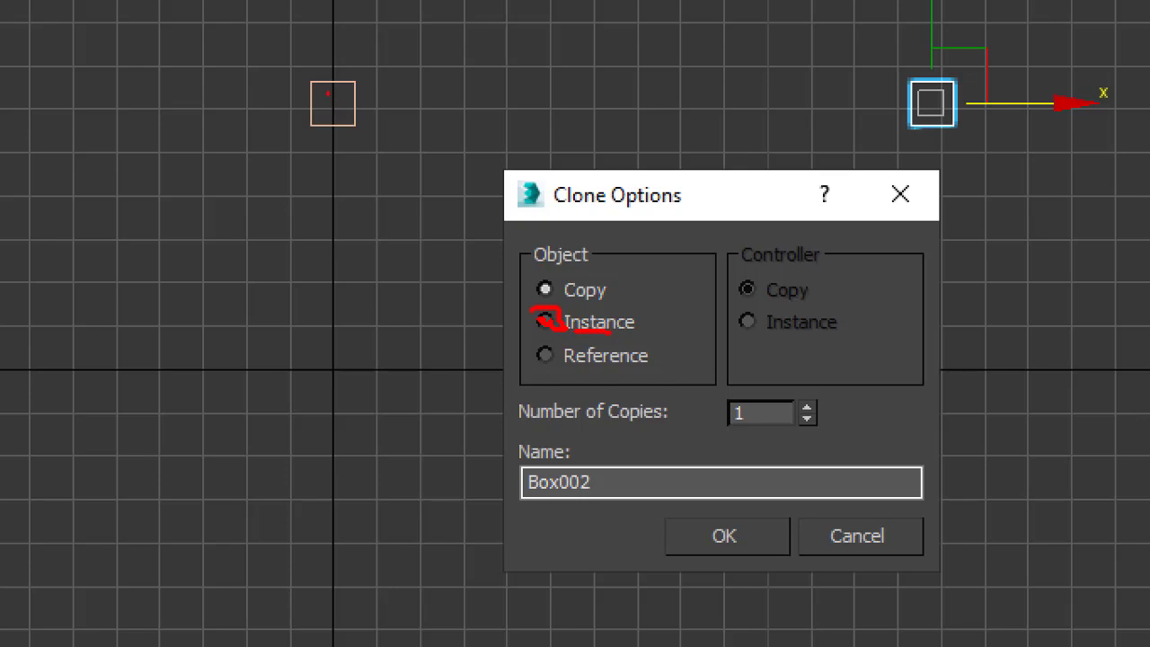
drag(327, 93, 340, 101)
drag(930, 94, 935, 105)
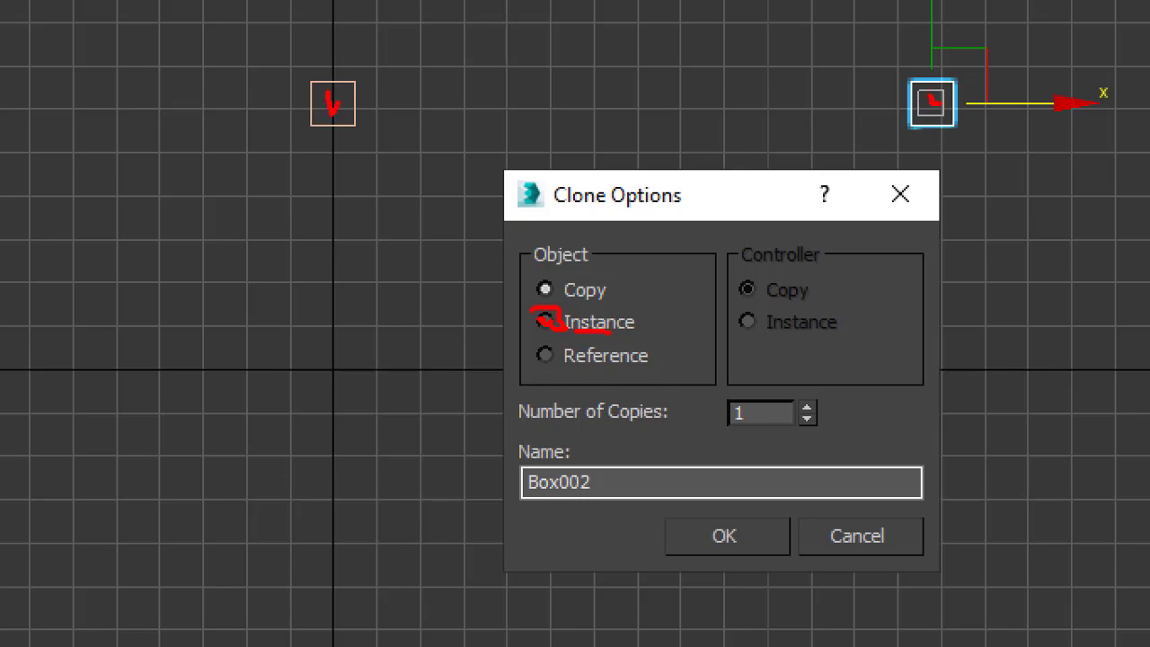
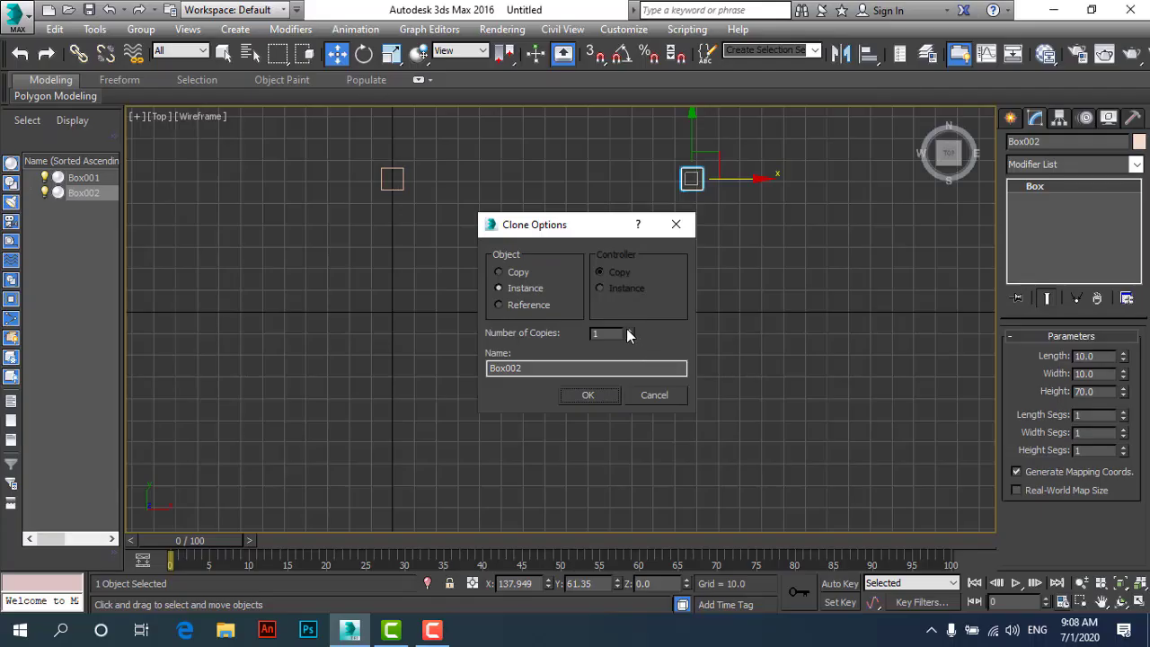
Clone Box001 as a single instance named Box002, a 10 × 10 × 70 box.
click(629, 330)
click(630, 330)
click(559, 368)
drag(555, 367, 374, 385)
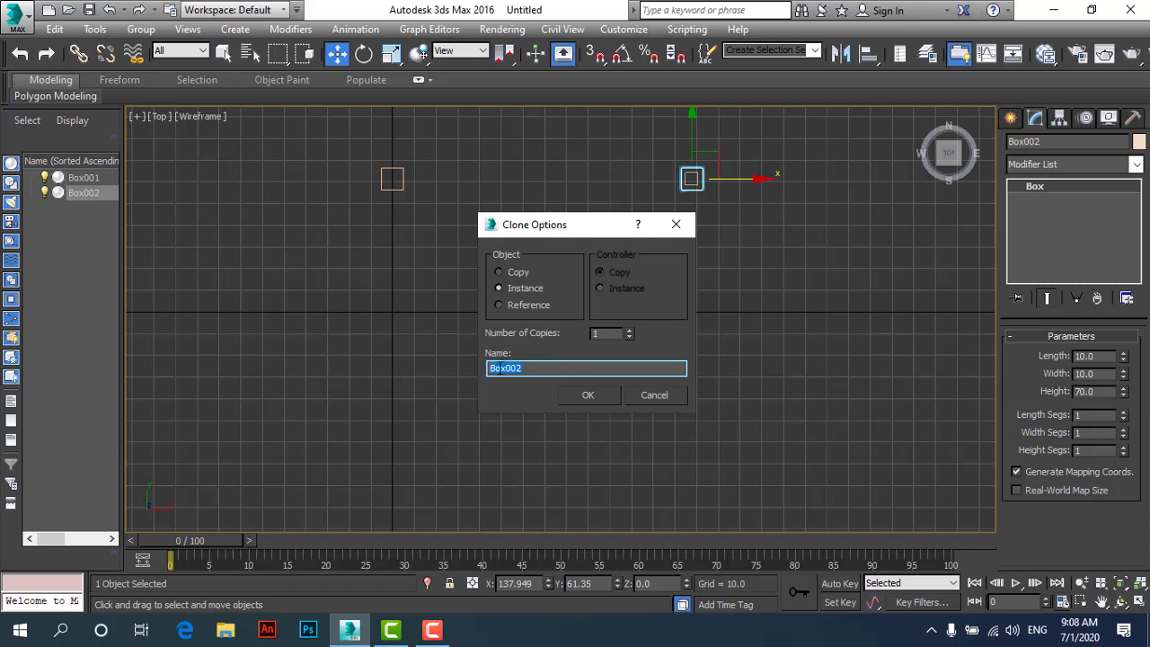
click(583, 396)
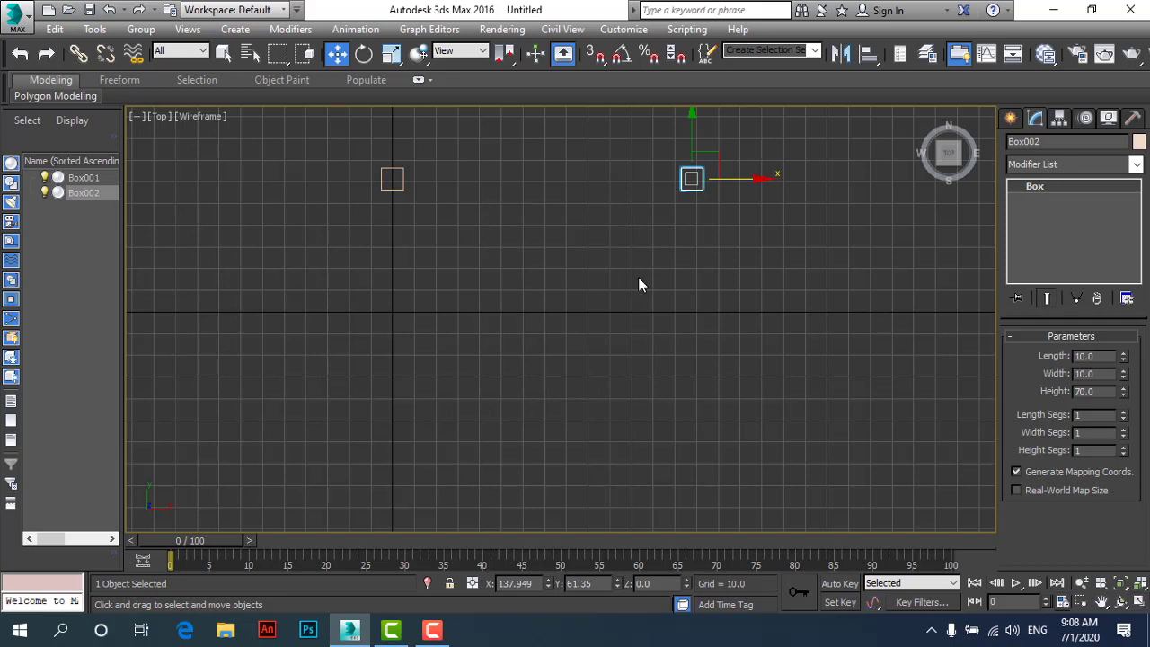
Try region selections around Box001 and Box002 in the Top view, undoing the last one.
drag(370, 184, 848, 332)
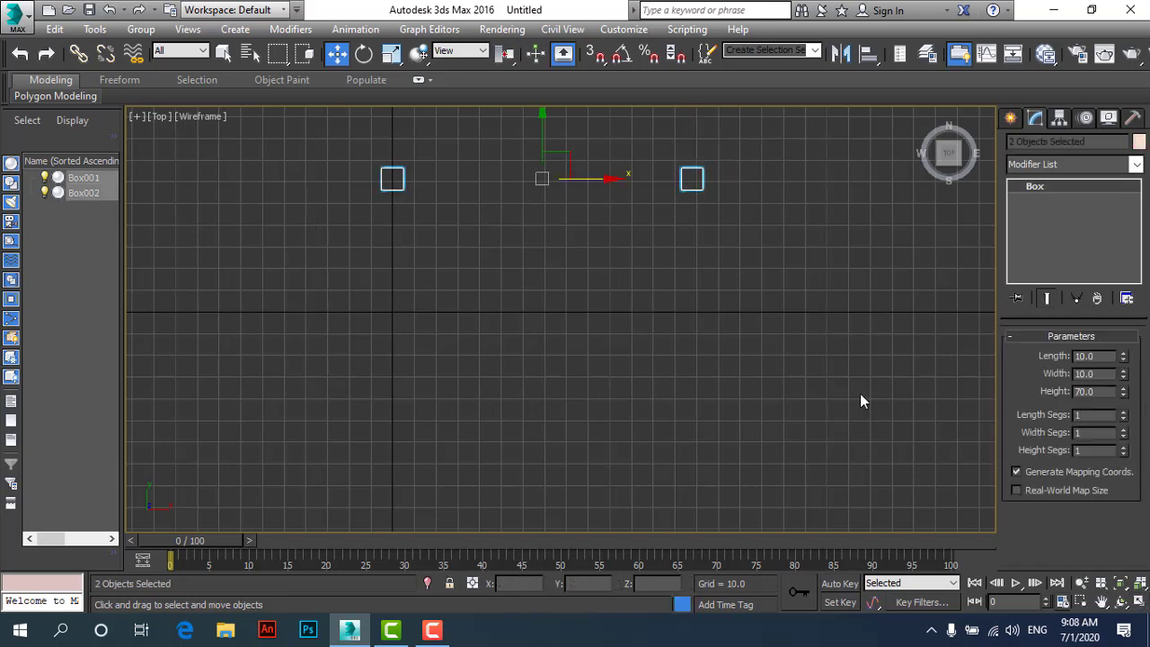
drag(663, 144, 773, 264)
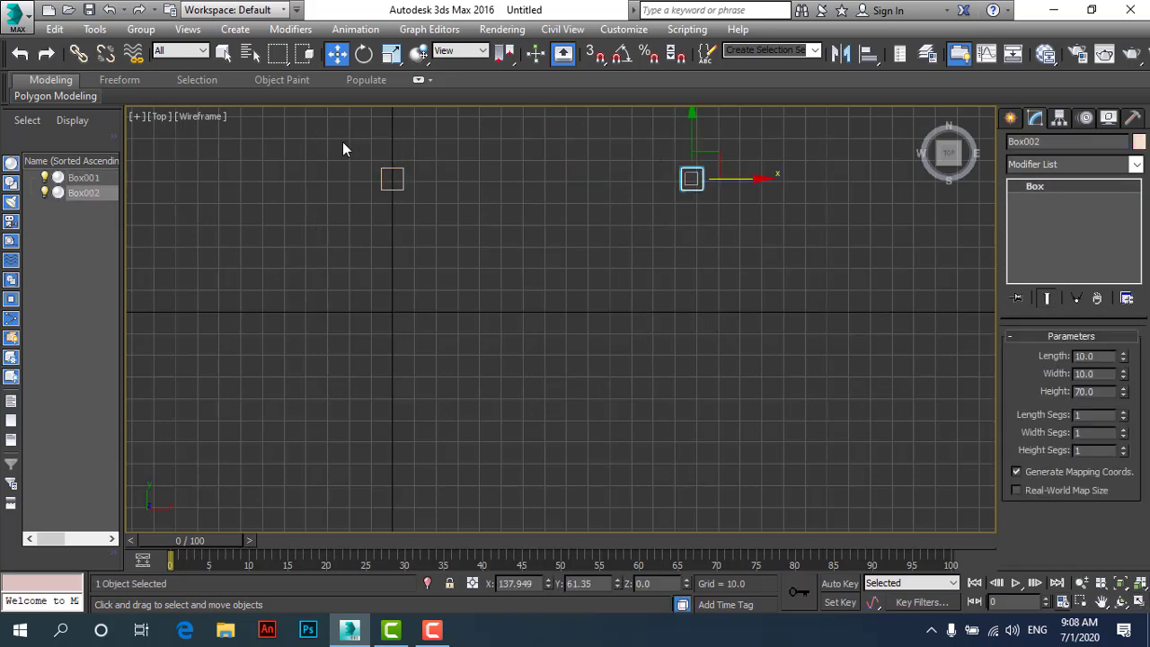
mouse_move(343, 141)
mouse_down()
mouse_move(457, 254)
mouse_move(480, 262)
mouse_up()
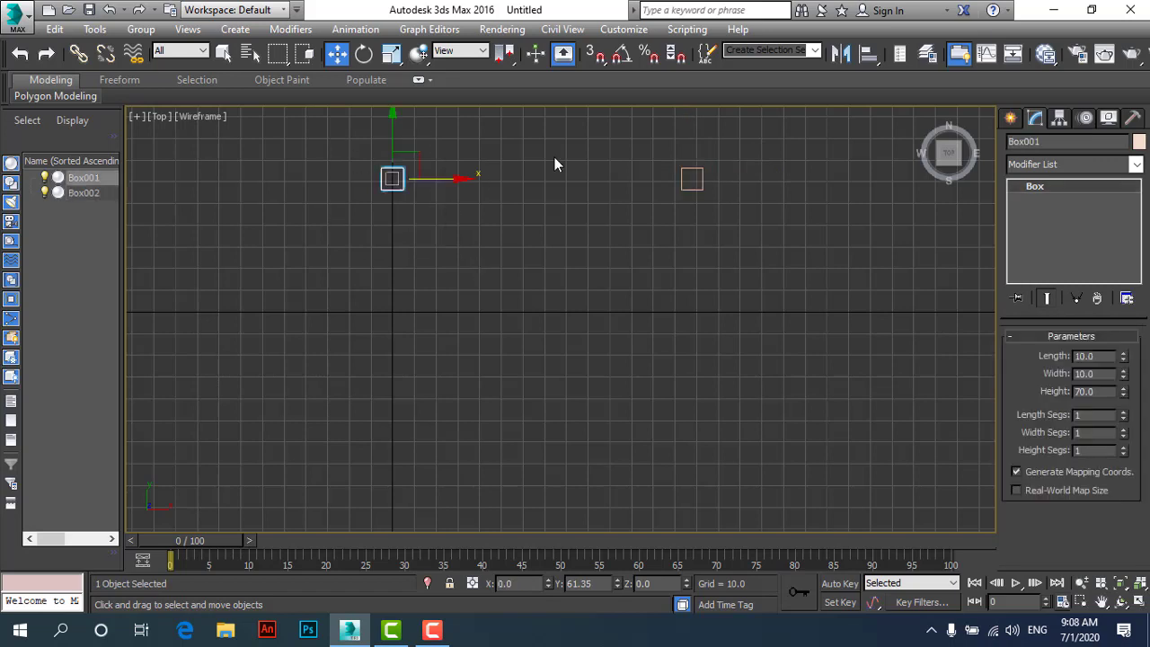
drag(837, 292, 837, 292)
drag(326, 152, 463, 238)
drag(623, 130, 814, 274)
drag(355, 144, 482, 268)
drag(813, 283, 800, 264)
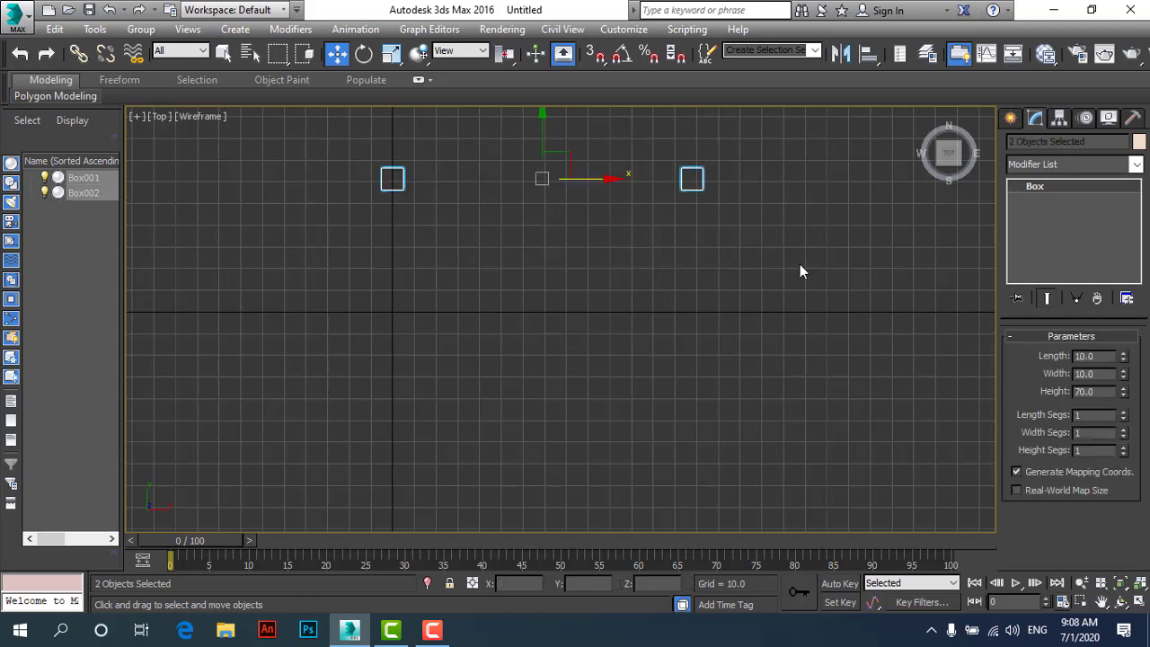
key(ctrl+z)
key(ctrl+z)
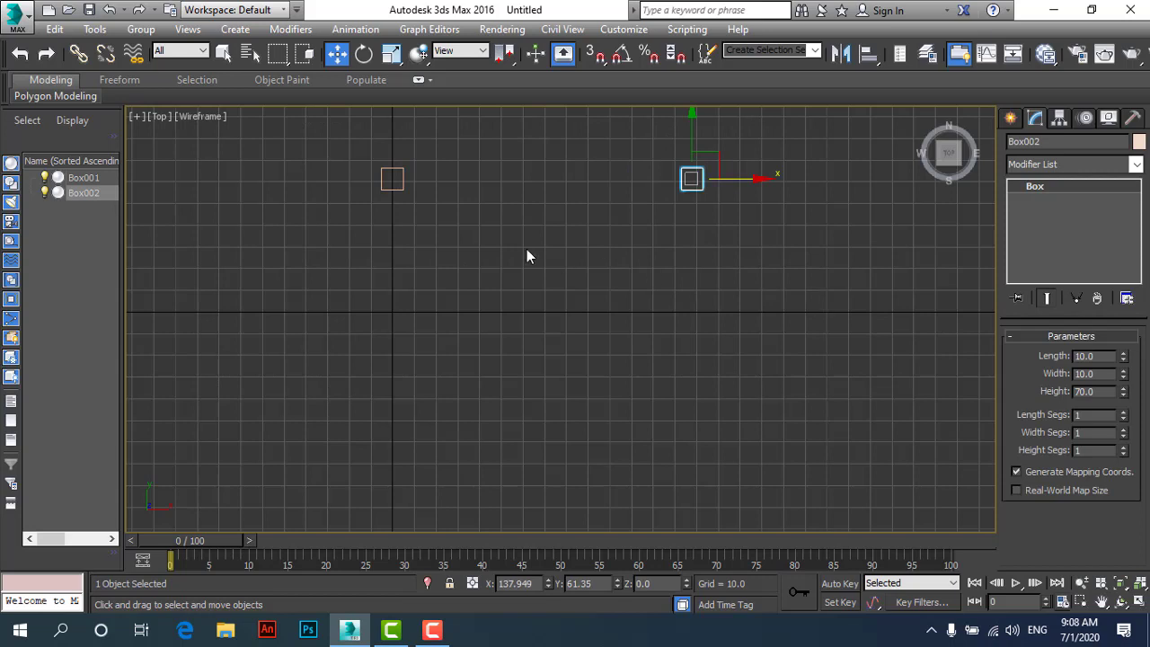
Get Box001 and Box002 selected together as a pair in the Top view.
drag(335, 151, 504, 310)
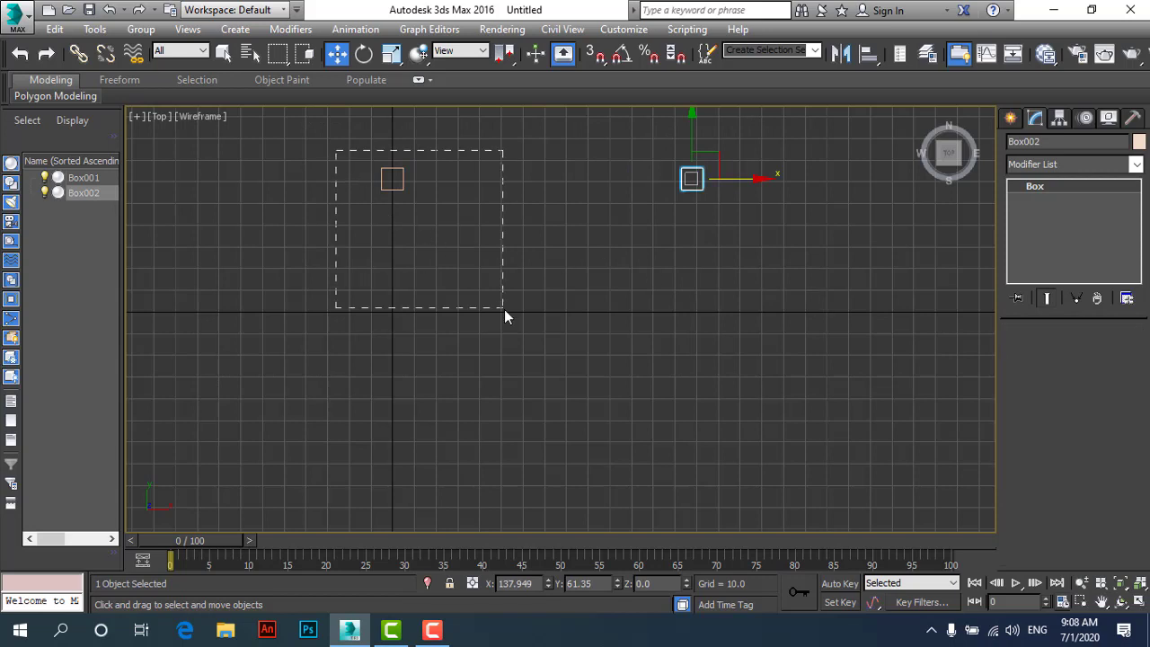
drag(504, 310, 504, 310)
key(ctrl+z)
key(ctrl+z)
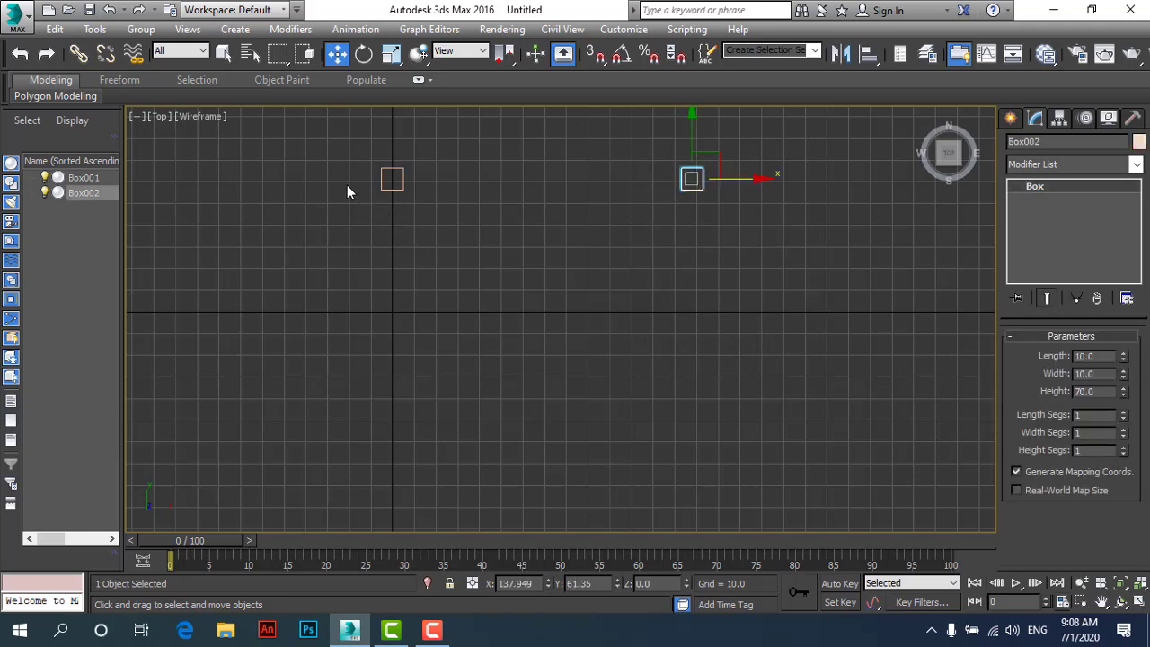
ctrl+drag(327, 143, 482, 268)
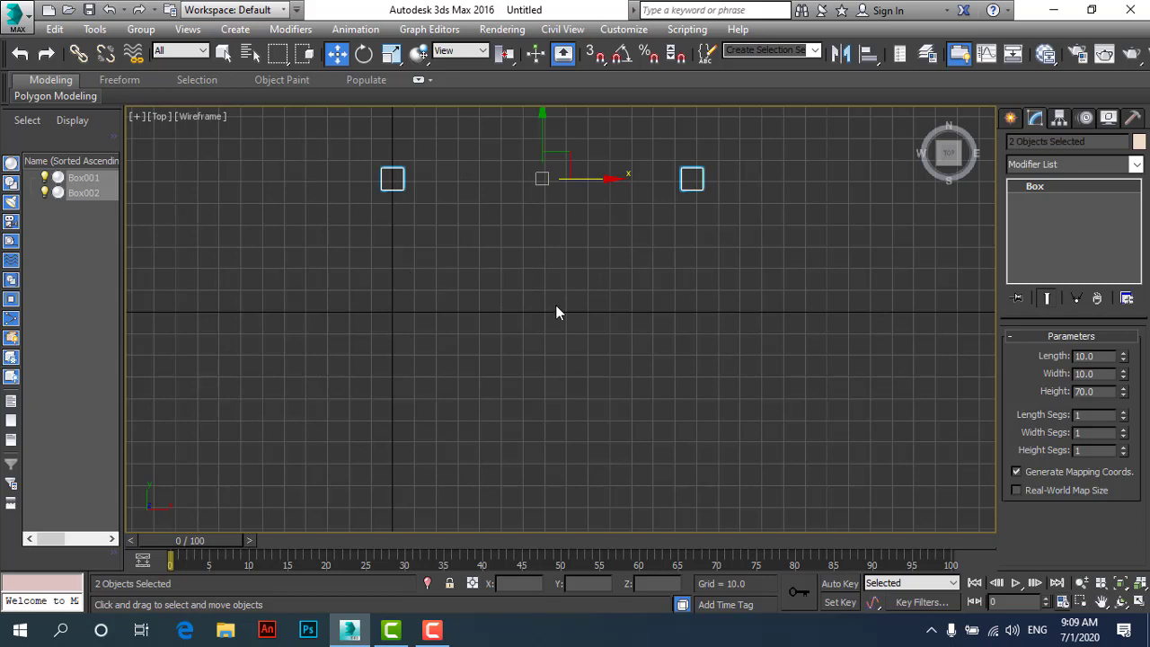
drag(644, 143, 797, 212)
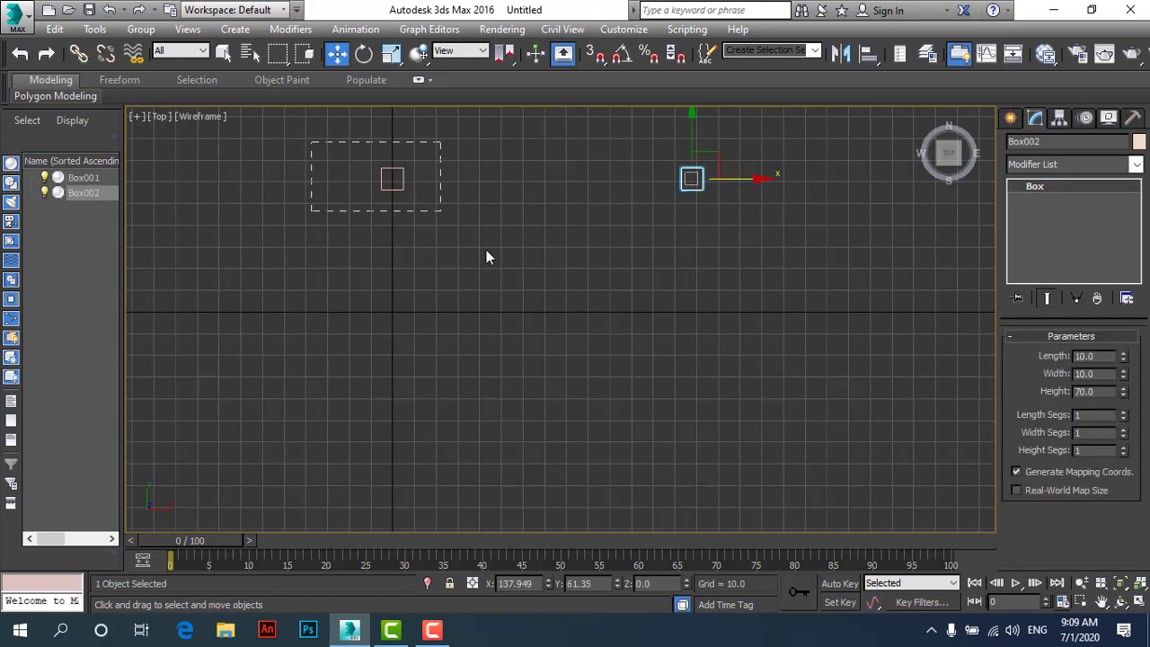
drag(314, 141, 442, 210)
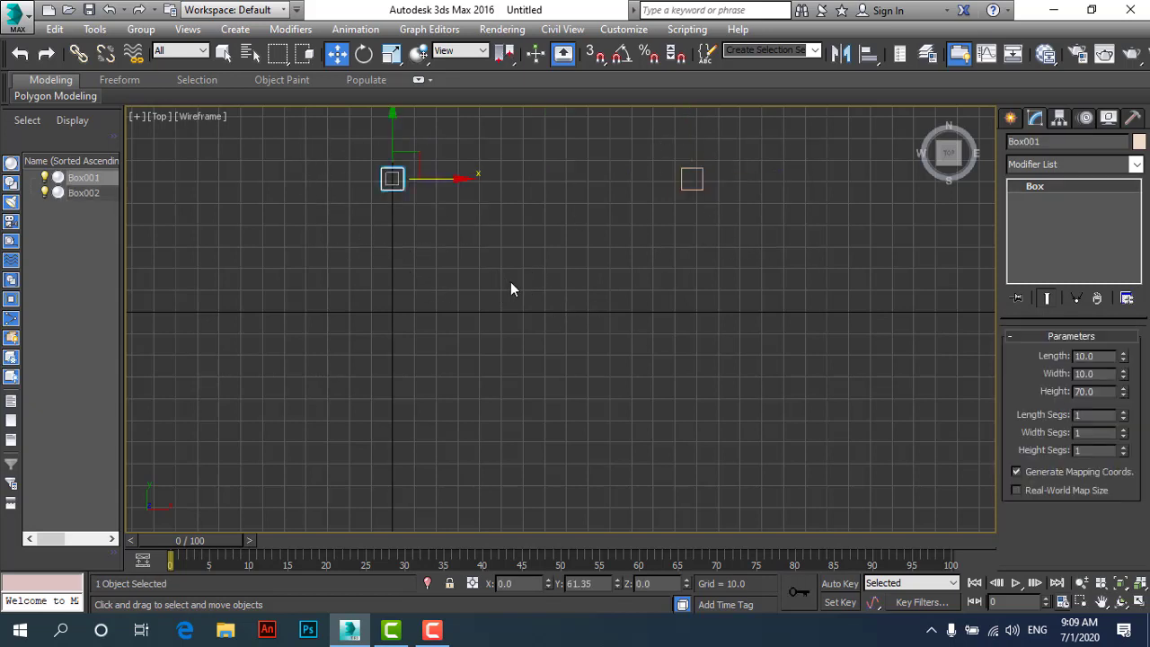
click(720, 287)
click(692, 178)
key(ctrl+a)
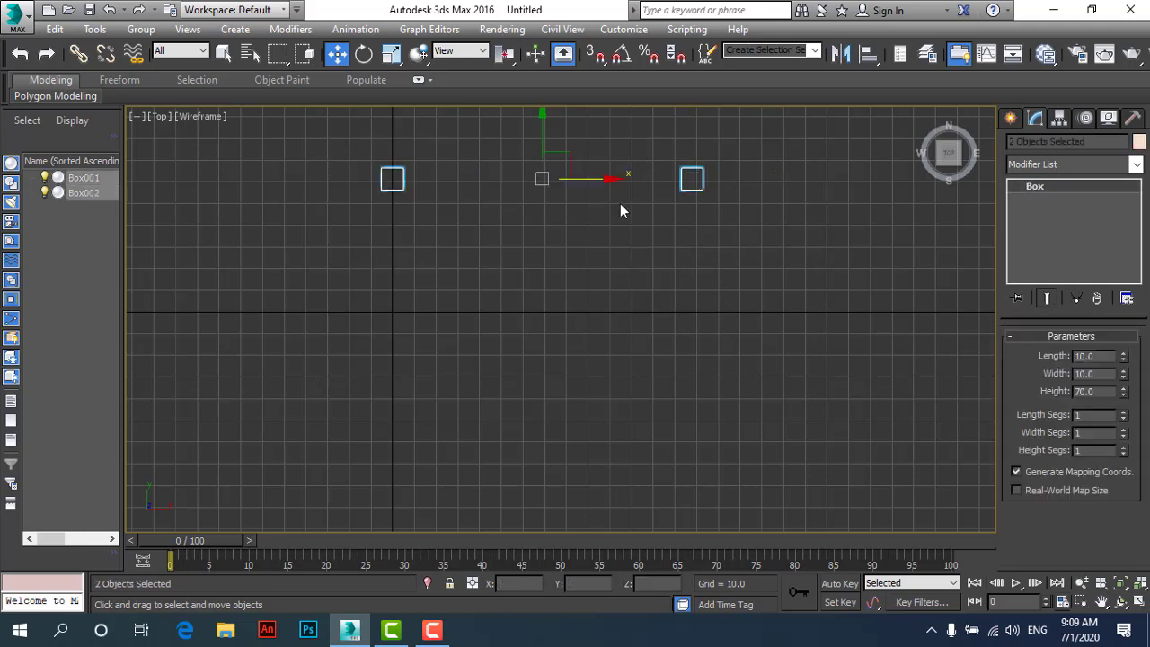
Shift-drag both boxes down along Y to create instances Box003 and Box004.
drag(294, 129, 747, 271)
shift+drag(545, 119, 529, 306)
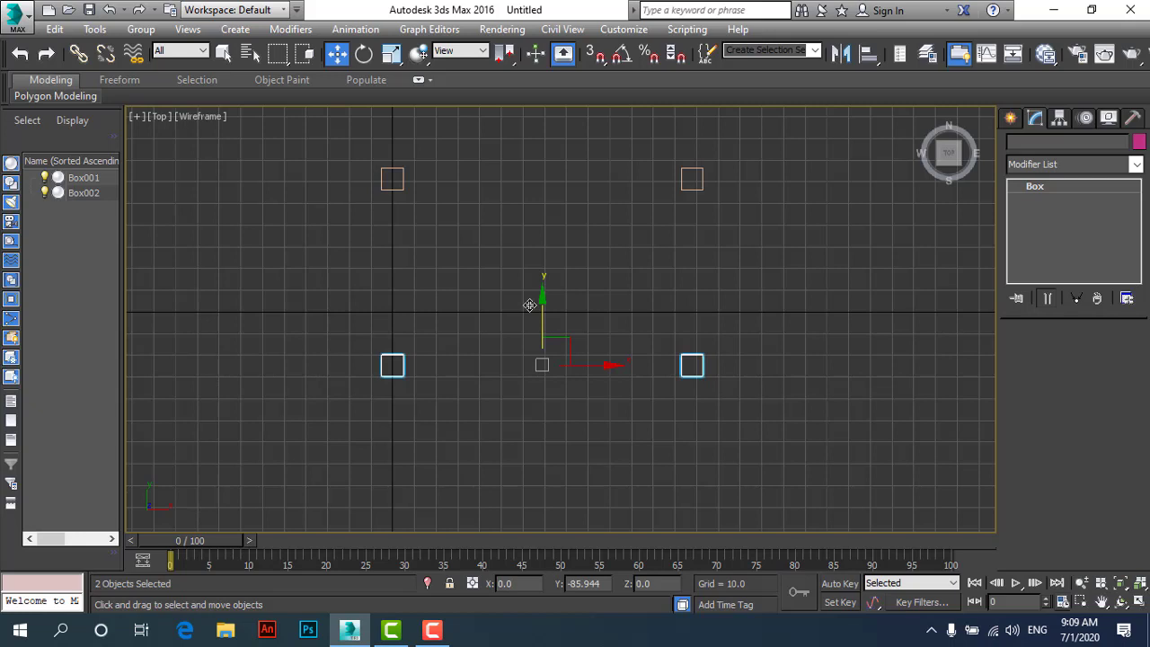
drag(581, 221, 871, 181)
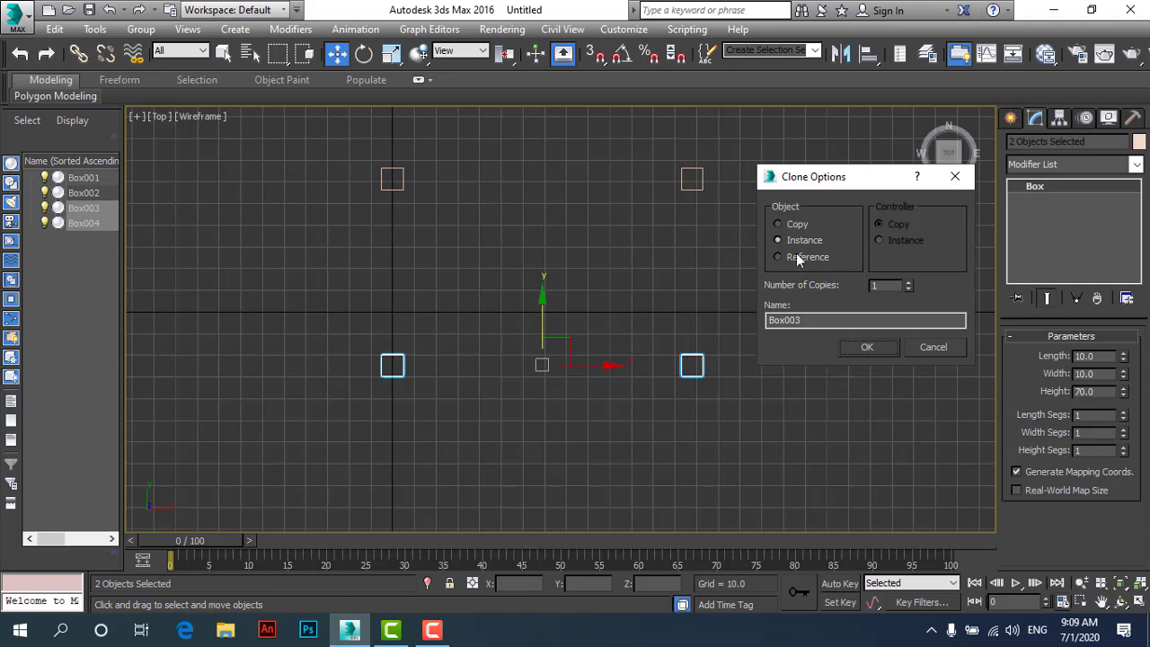
click(867, 351)
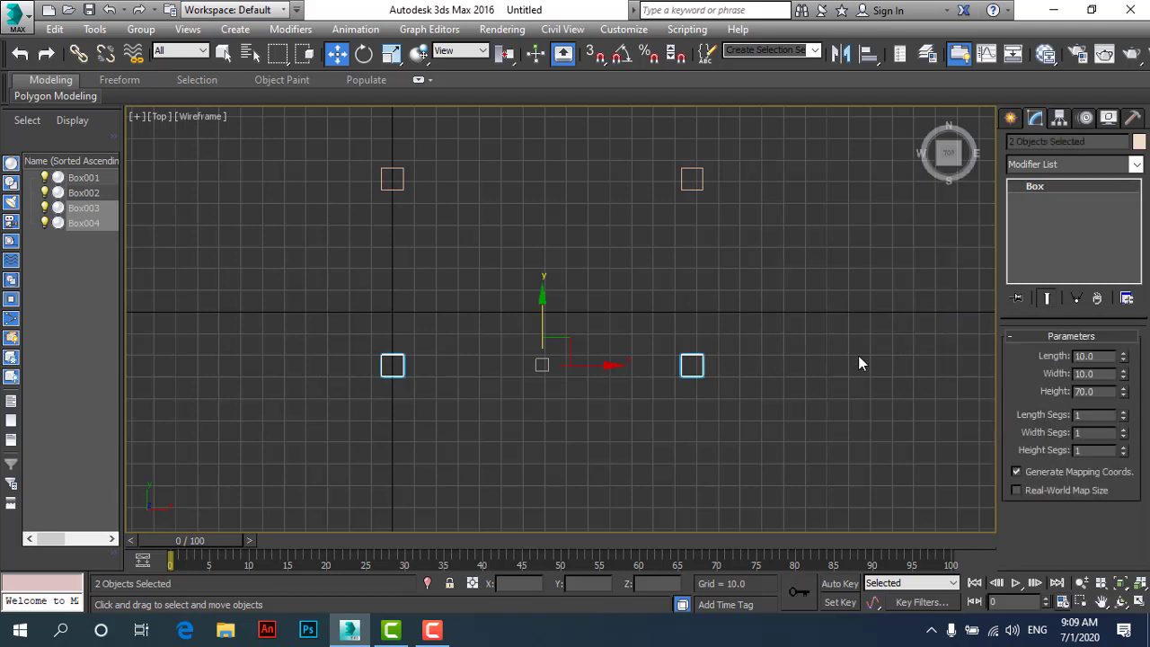
Deselect the legs, restore four views, orbit Perspective, and show Standard Primitives.
click(988, 518)
click(1140, 602)
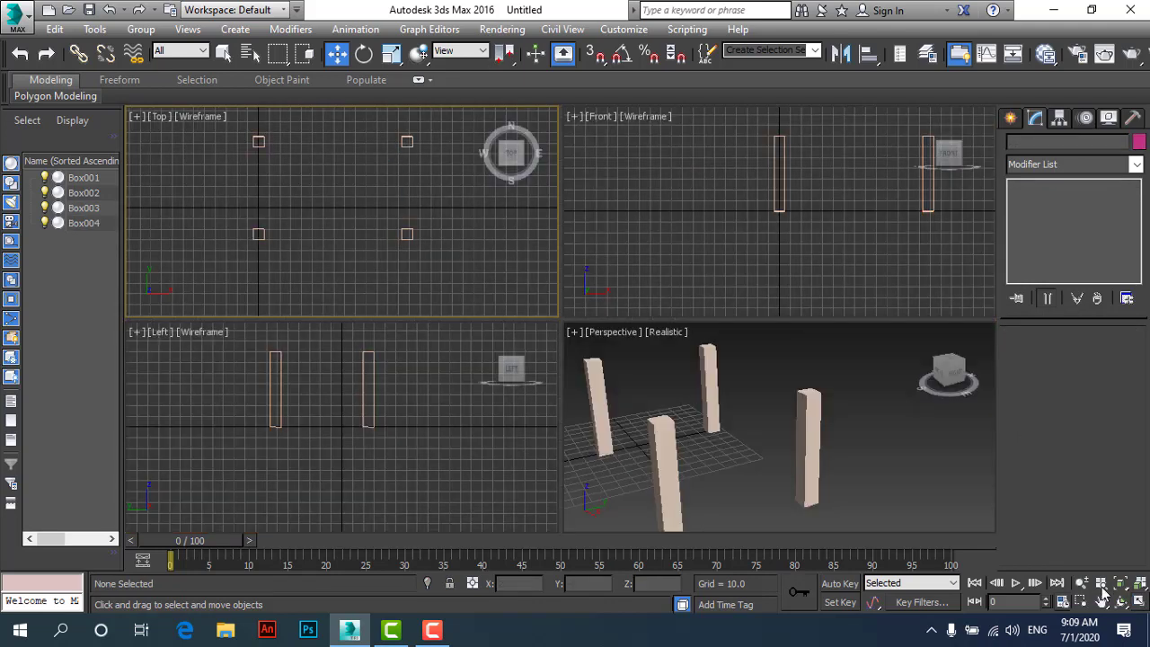
click(865, 461)
mouse_move(857, 461)
alt+middle_down()
mouse_move(764, 475)
mouse_move(848, 501)
mouse_move(860, 495)
mouse_move(768, 489)
alt+middle_up()
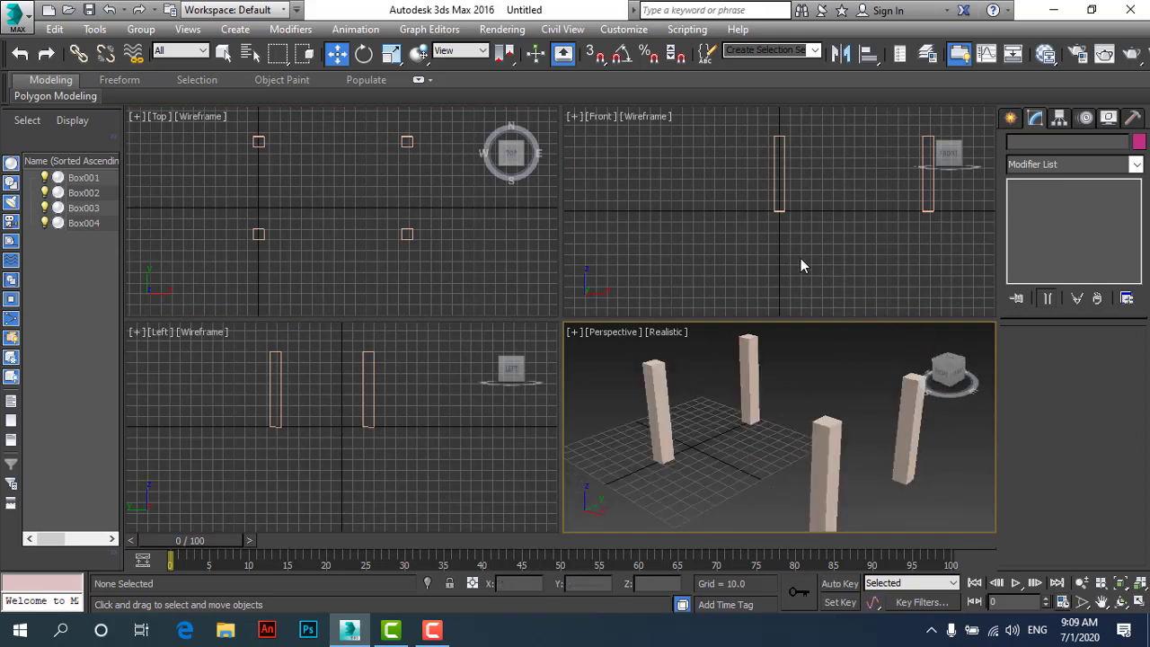
click(500, 233)
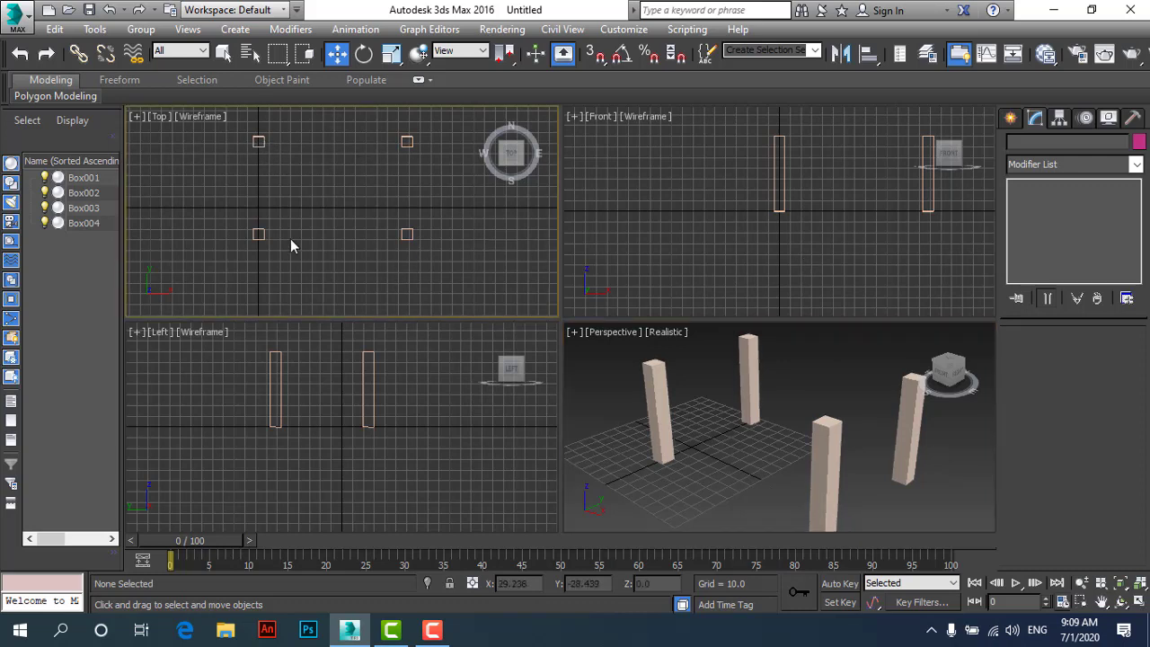
click(1012, 122)
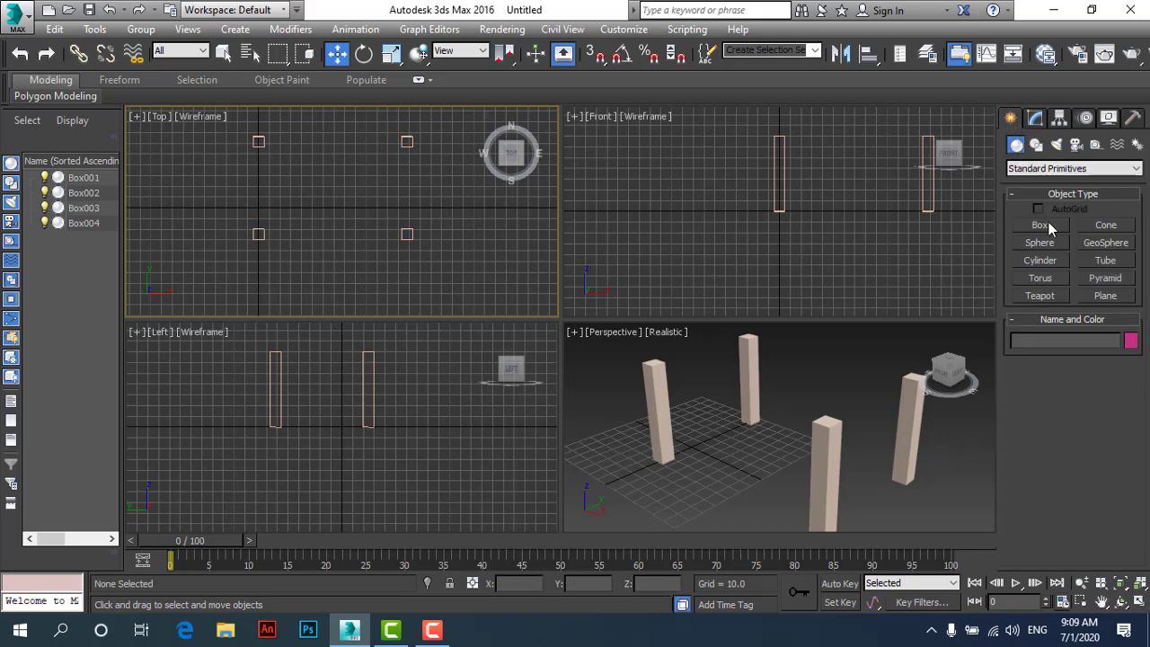
Draw Box005, a 110.372 × 171.429 × 5.479 slab spanning the four legs.
click(1049, 222)
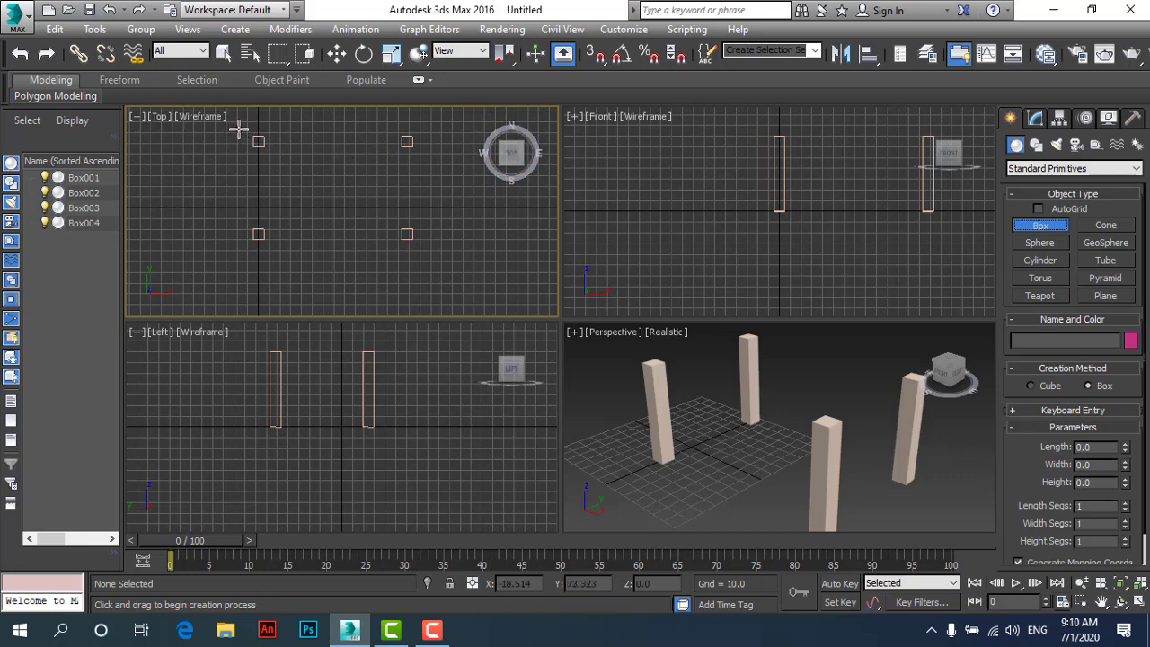
drag(238, 130, 423, 249)
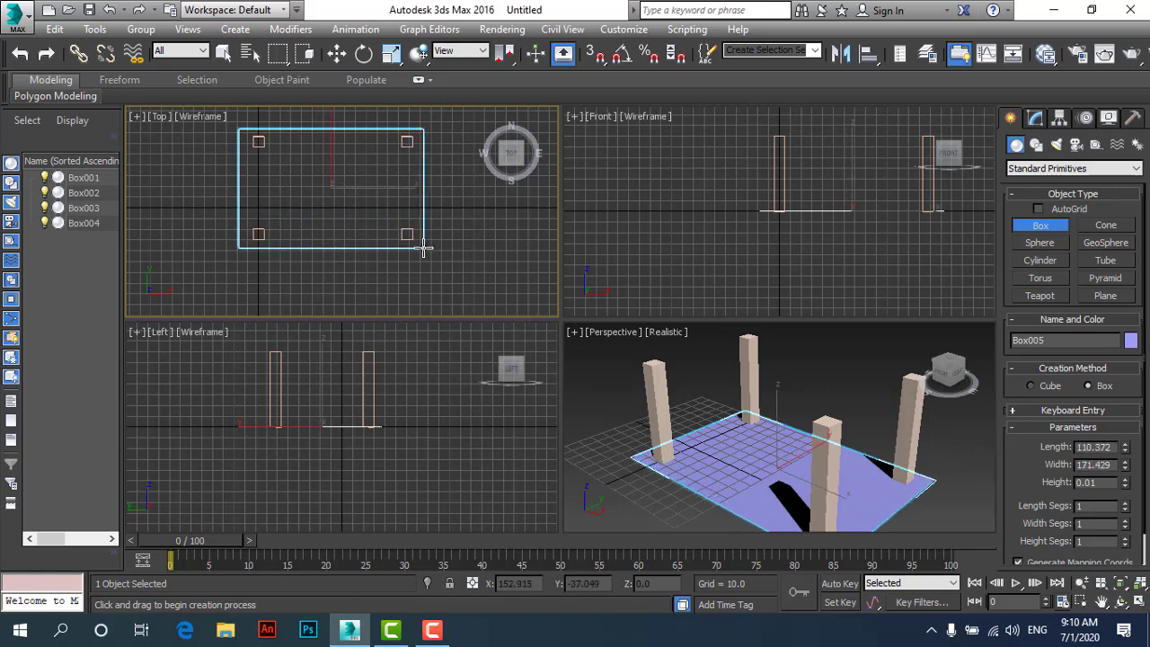
click(423, 249)
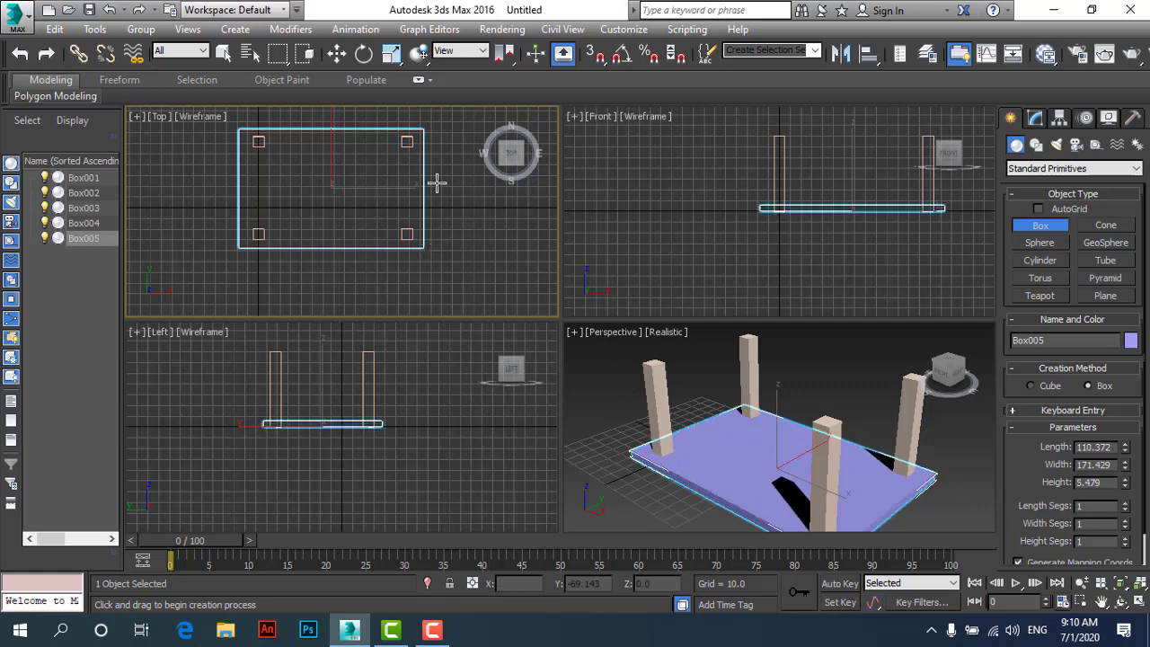
click(343, 61)
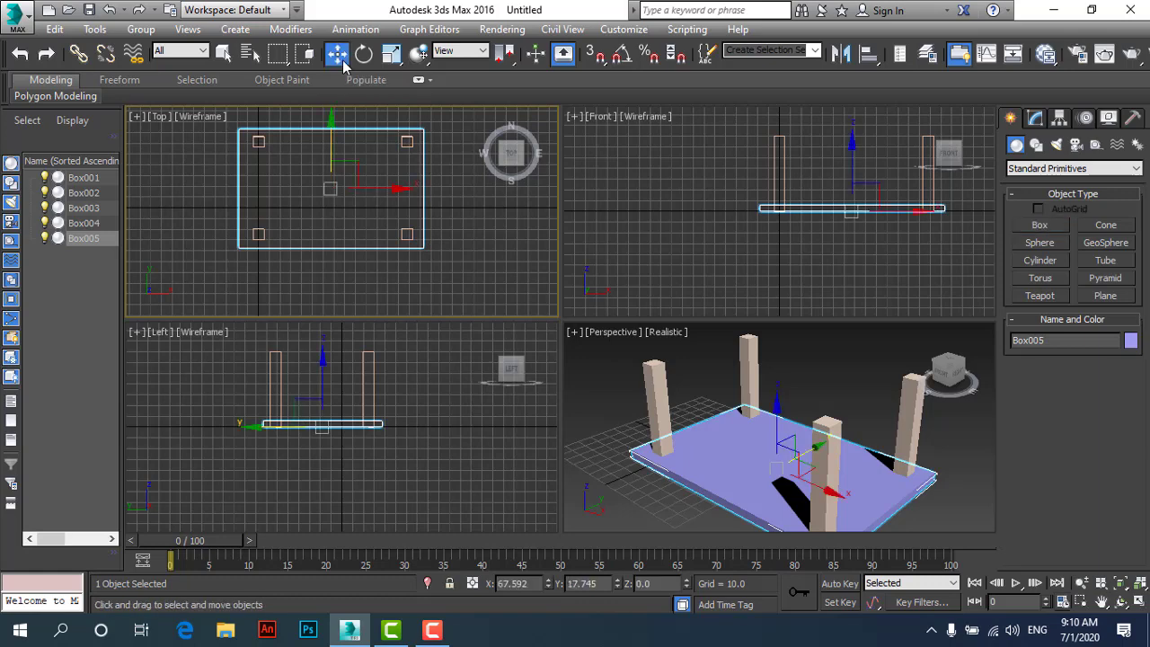
click(850, 374)
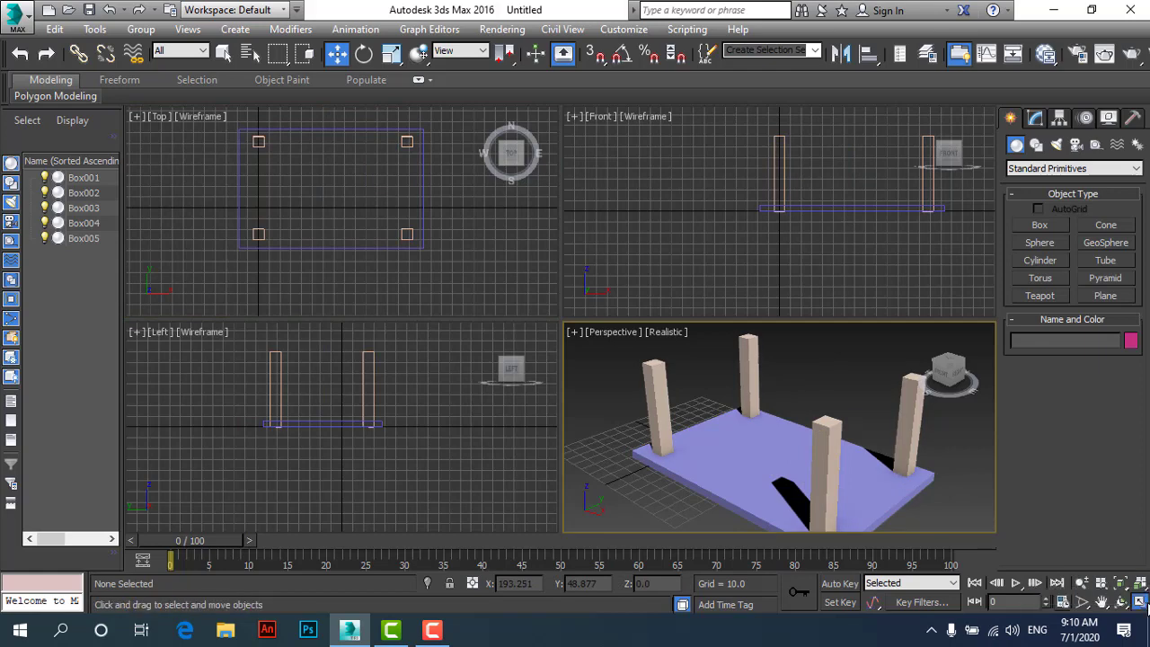
Maximize the Perspective view, orbit low, and select the tabletop slab Box005.
click(1139, 602)
scroll(508, 301, down, 3)
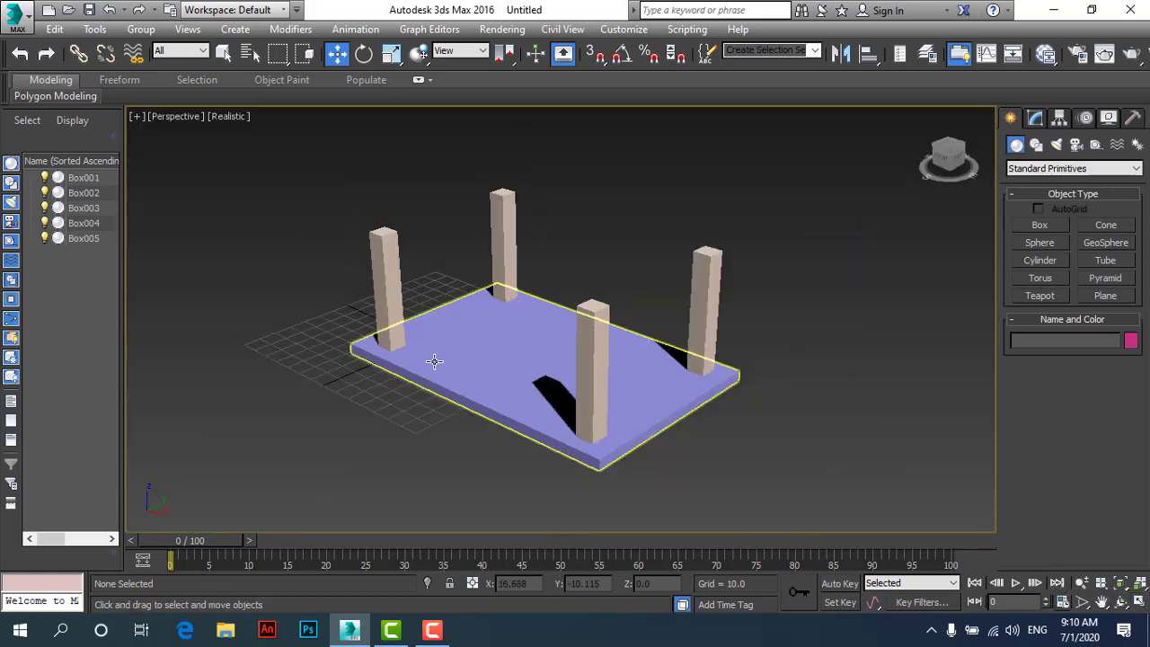
alt+middle_drag(434, 361, 704, 345)
scroll(692, 360, up, 3)
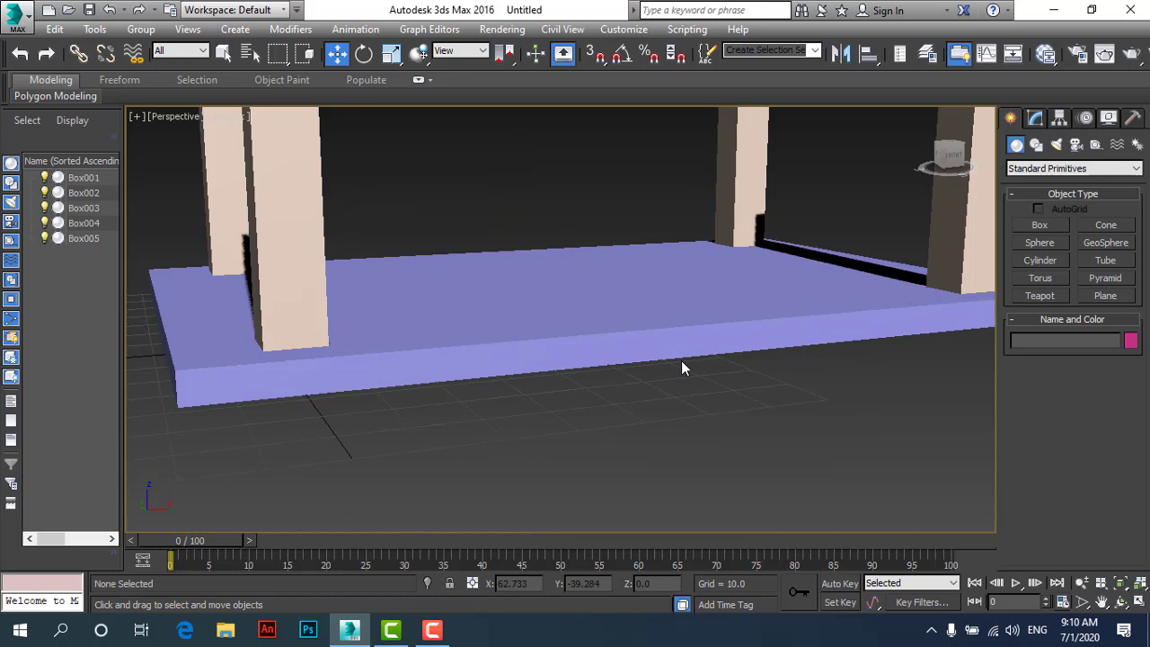
click(469, 363)
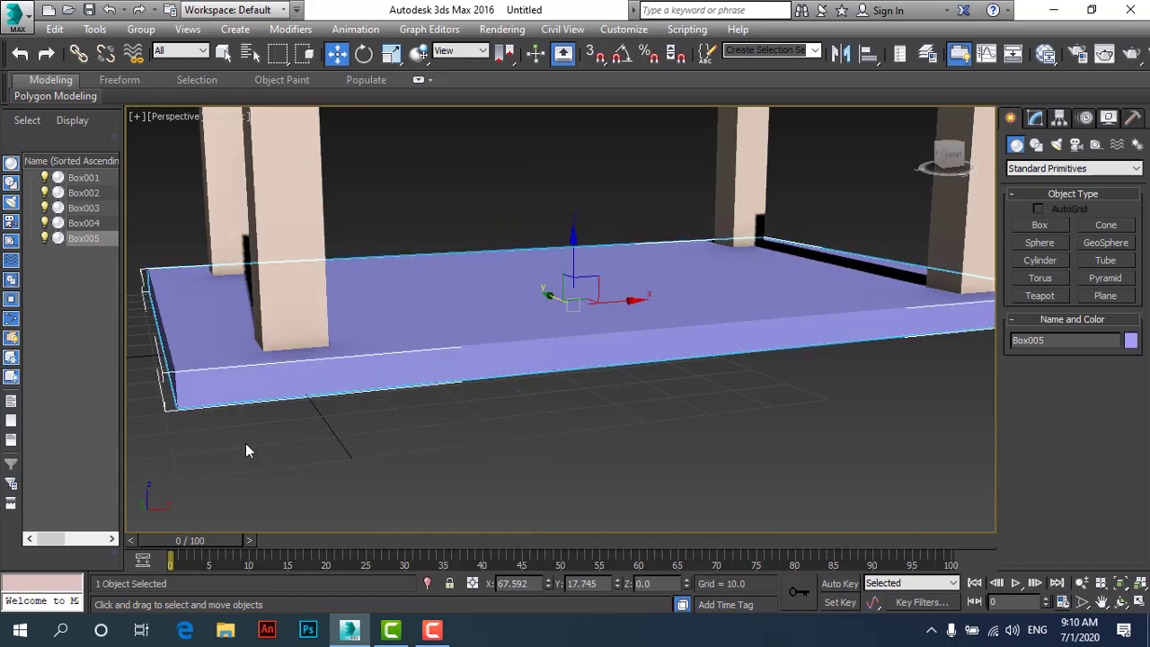
Make Box005 166.286 wide and about 3.6 high, keeping length 110.372.
click(1036, 119)
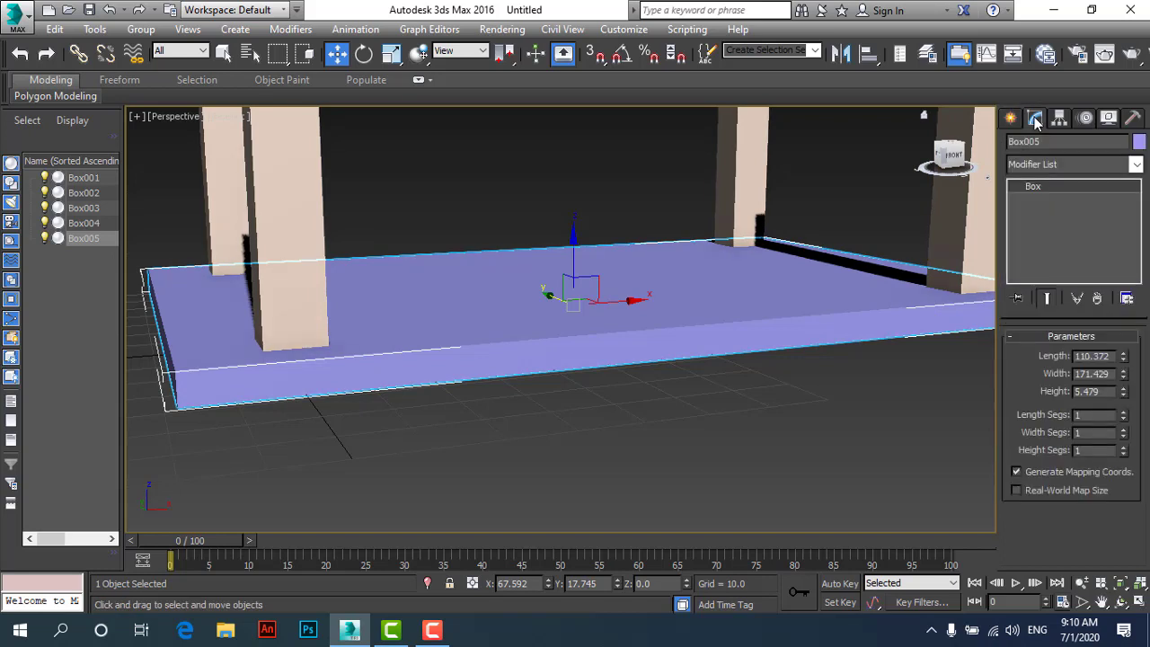
drag(1124, 359, 1129, 335)
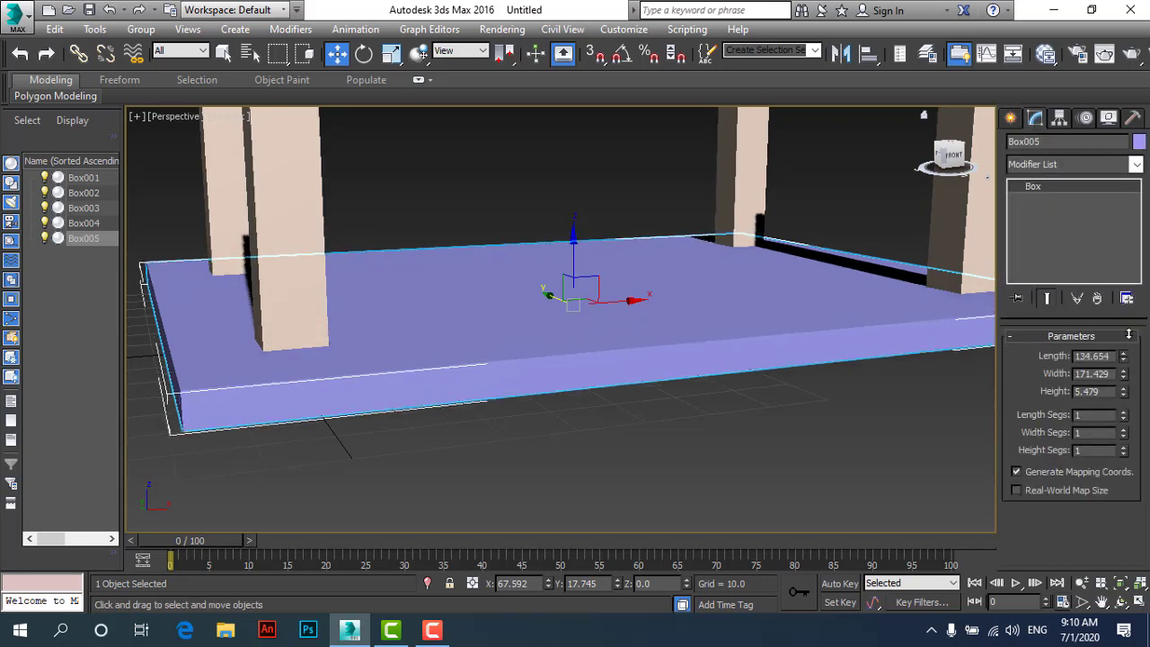
key(ctrl+z)
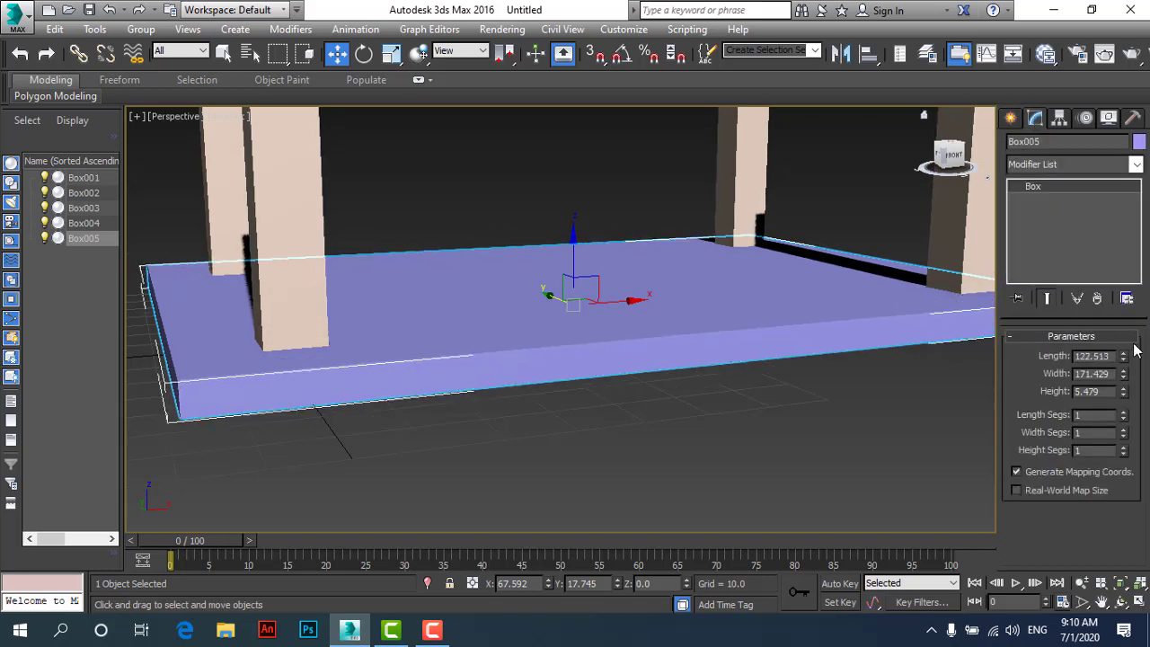
mouse_move(1124, 375)
mouse_down()
mouse_move(1124, 404)
mouse_move(1106, 417)
mouse_up()
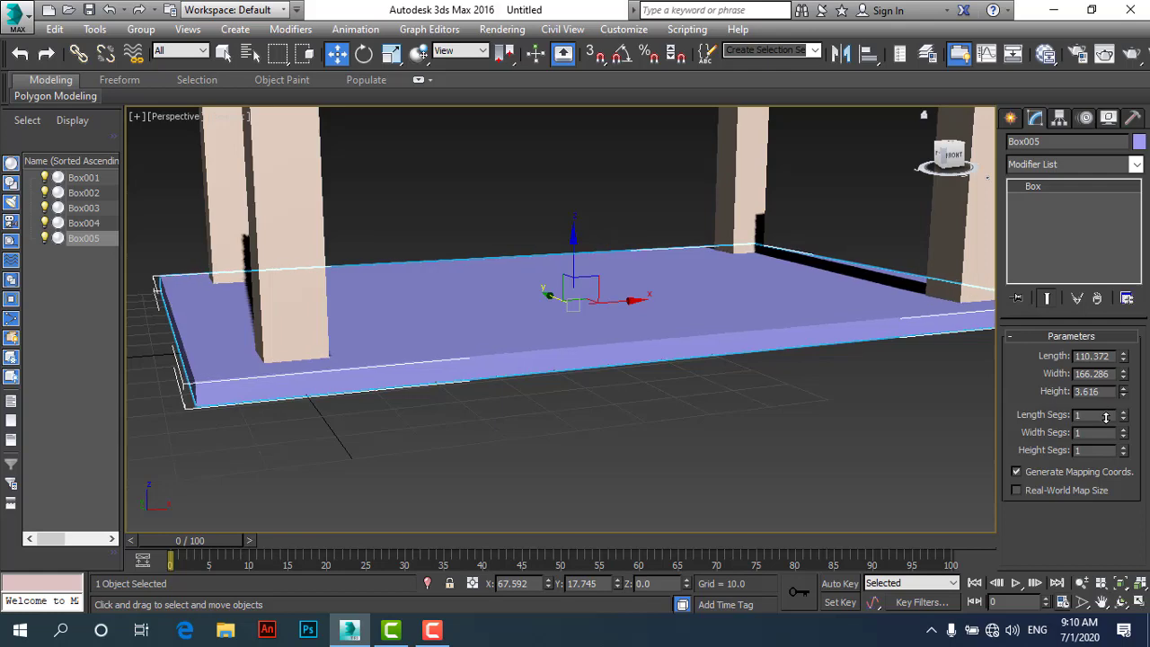
Reselect the slab and orbit the Perspective view to see it with the legs.
click(791, 424)
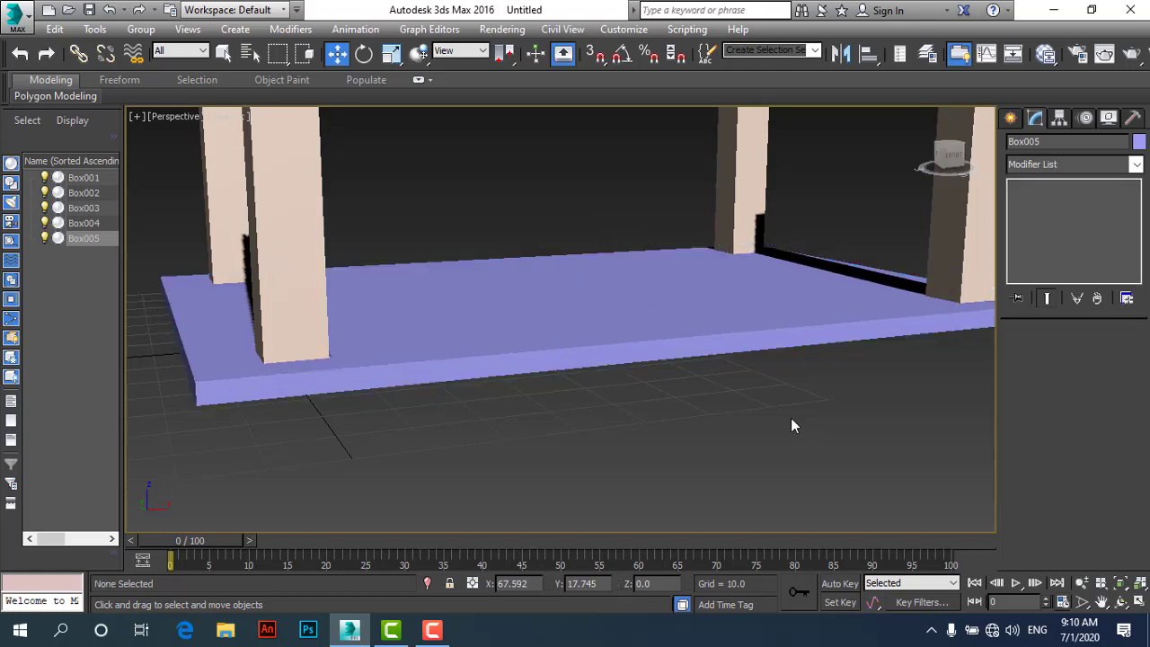
click(624, 314)
scroll(542, 333, down, 4)
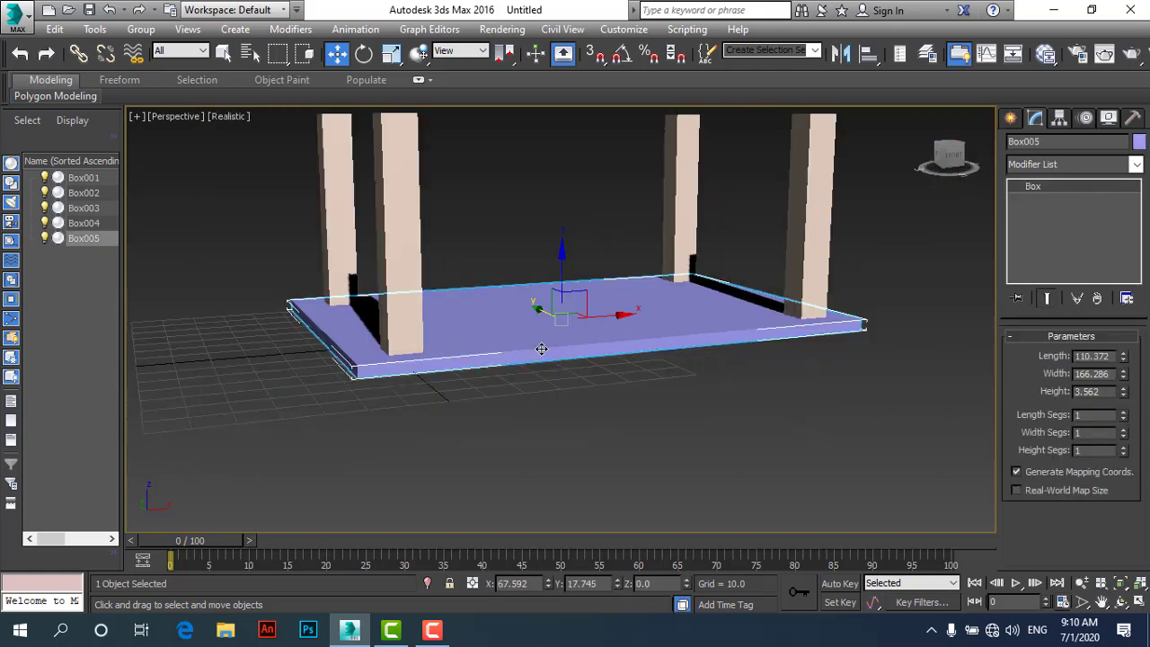
mouse_move(533, 306)
alt+middle_down()
mouse_move(488, 360)
mouse_move(306, 333)
mouse_move(524, 644)
mouse_move(530, 426)
mouse_move(506, 364)
alt+middle_up()
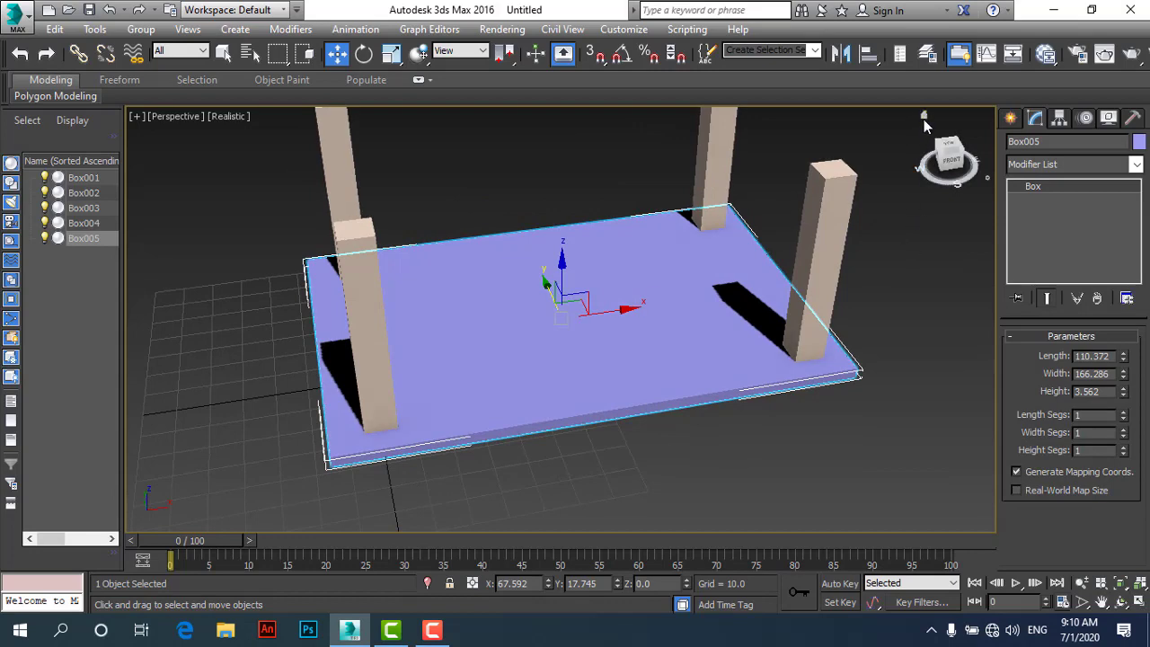
drag(926, 126, 917, 419)
scroll(746, 297, down, 5)
scroll(712, 229, up, 3)
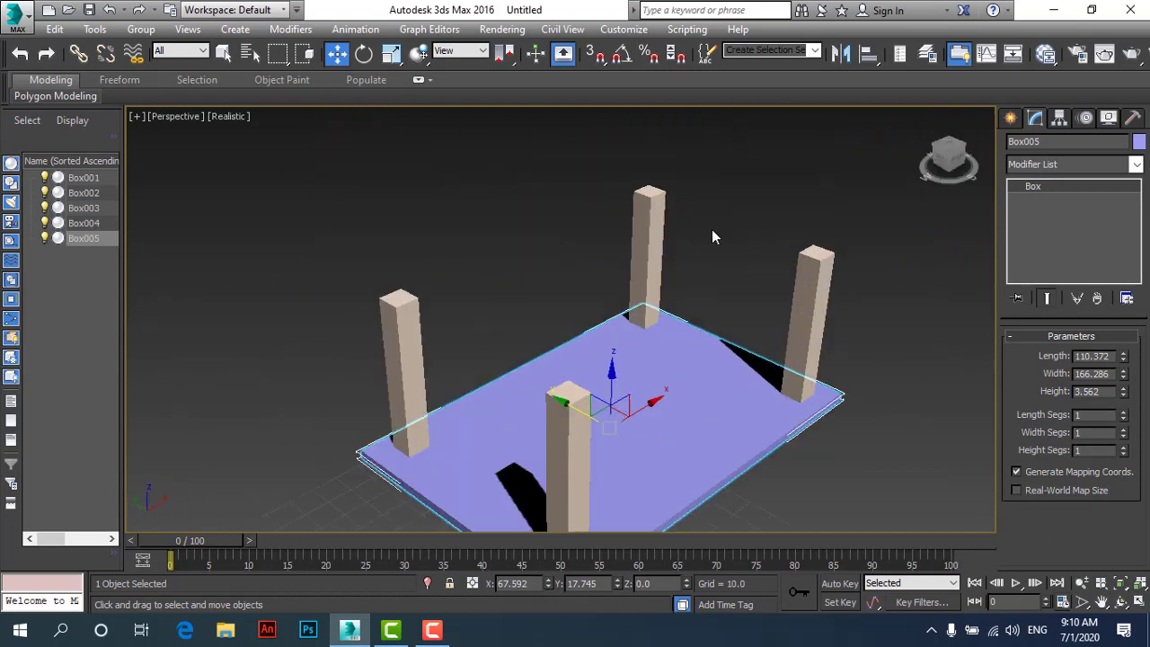
Restore the four-view layout and select the slab in the Front view.
click(1138, 604)
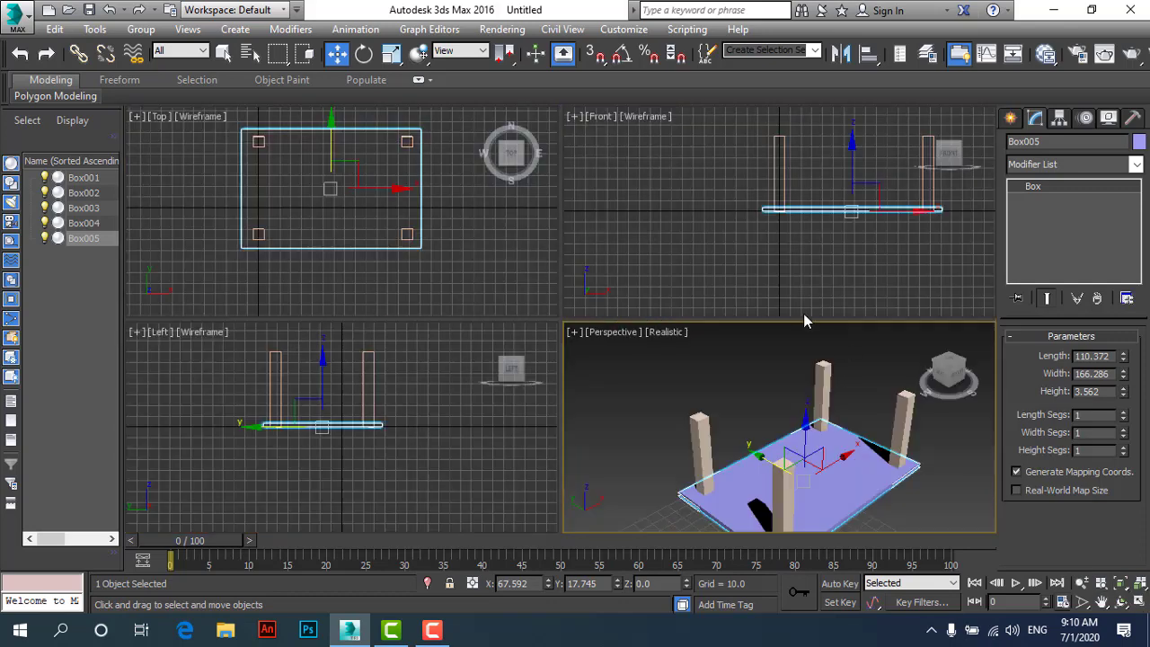
click(727, 257)
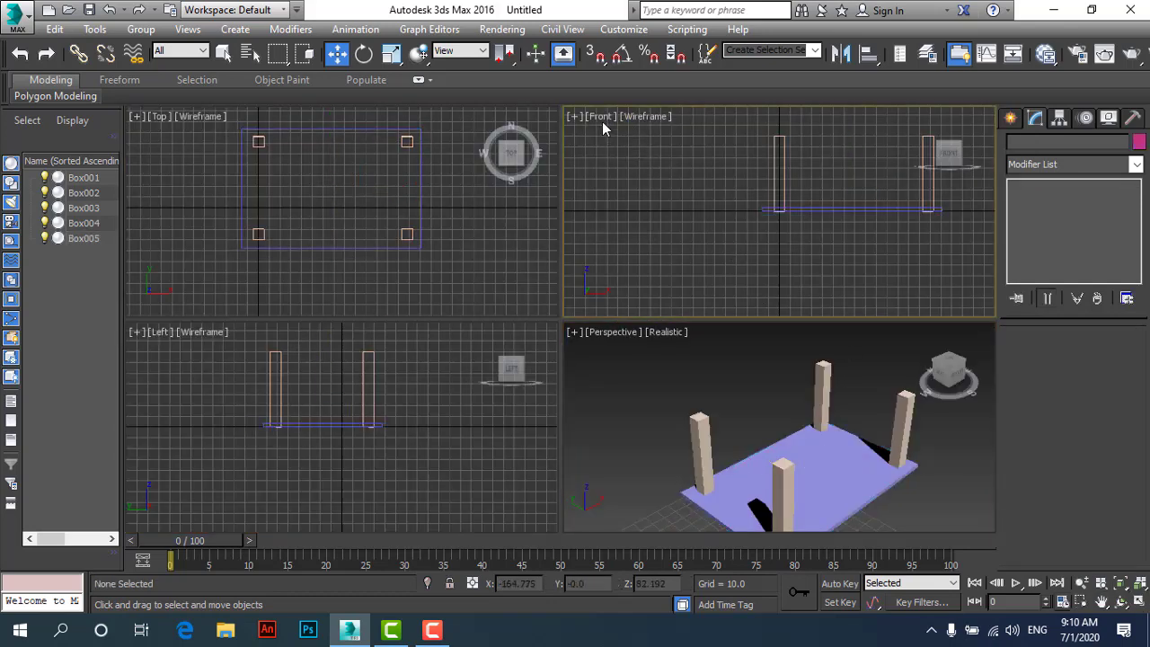
click(866, 209)
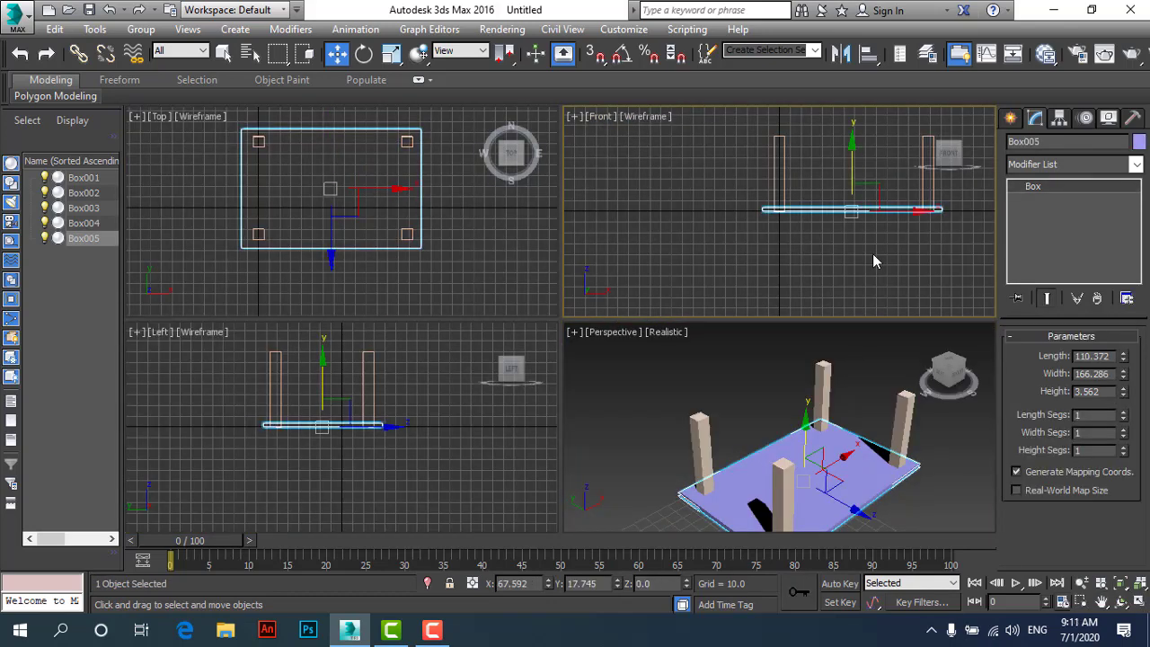
click(405, 397)
Select the slab in the Front view and move it up onto the legs.
scroll(359, 414, up, 2)
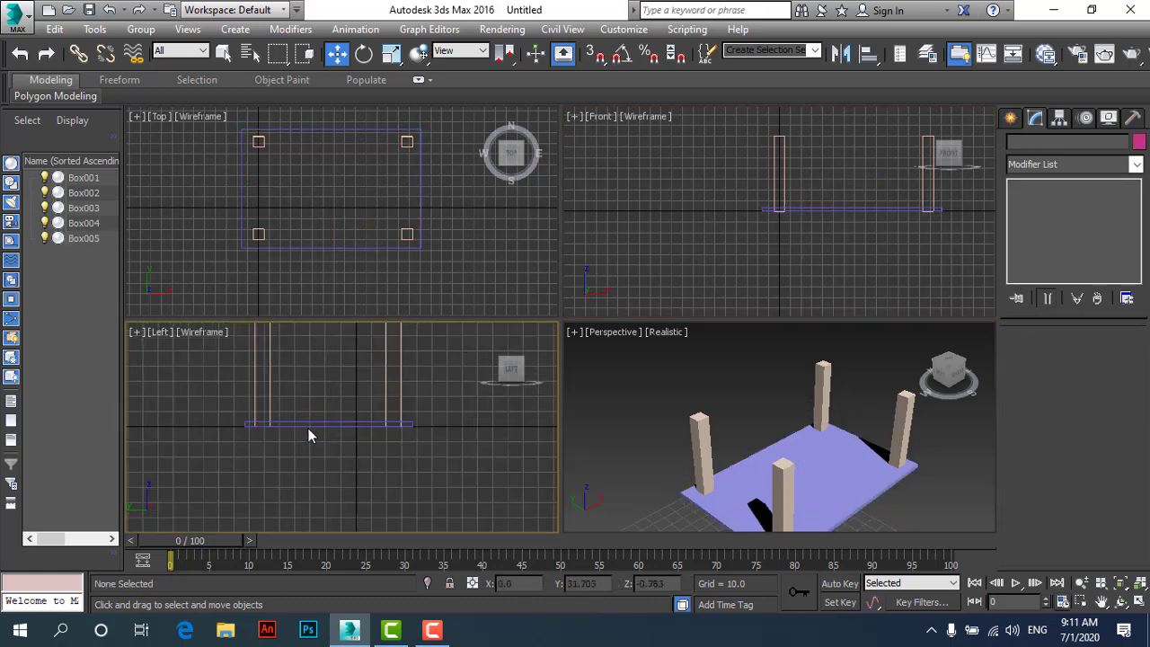
scroll(311, 429, up, 2)
click(312, 428)
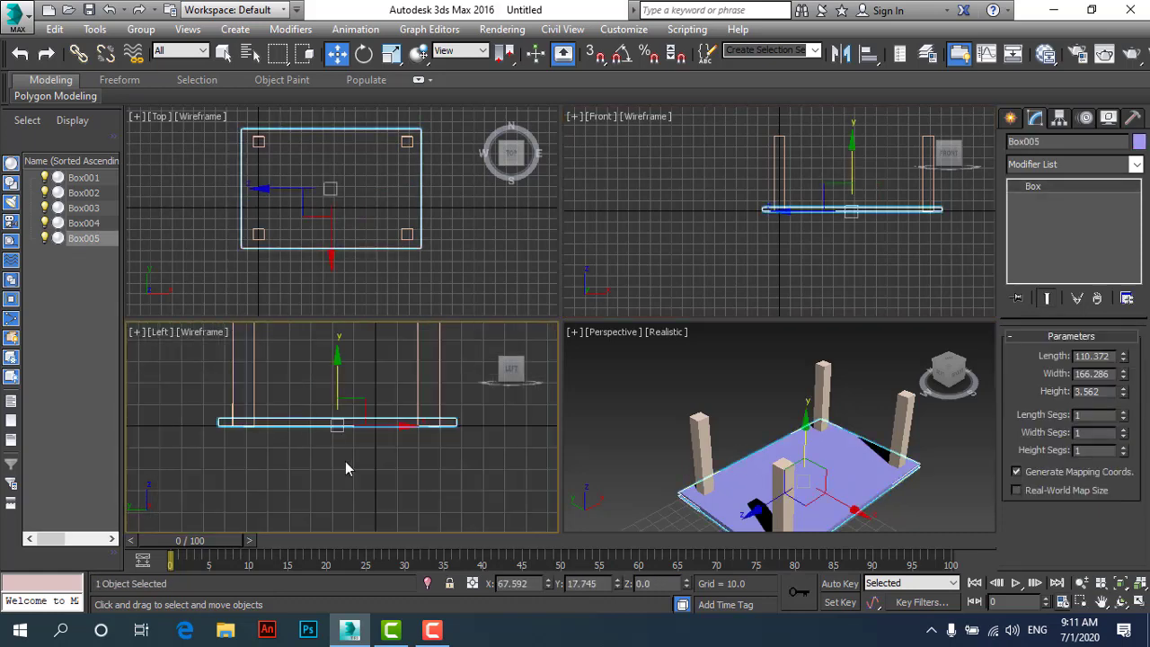
click(862, 232)
scroll(815, 243, down, 2)
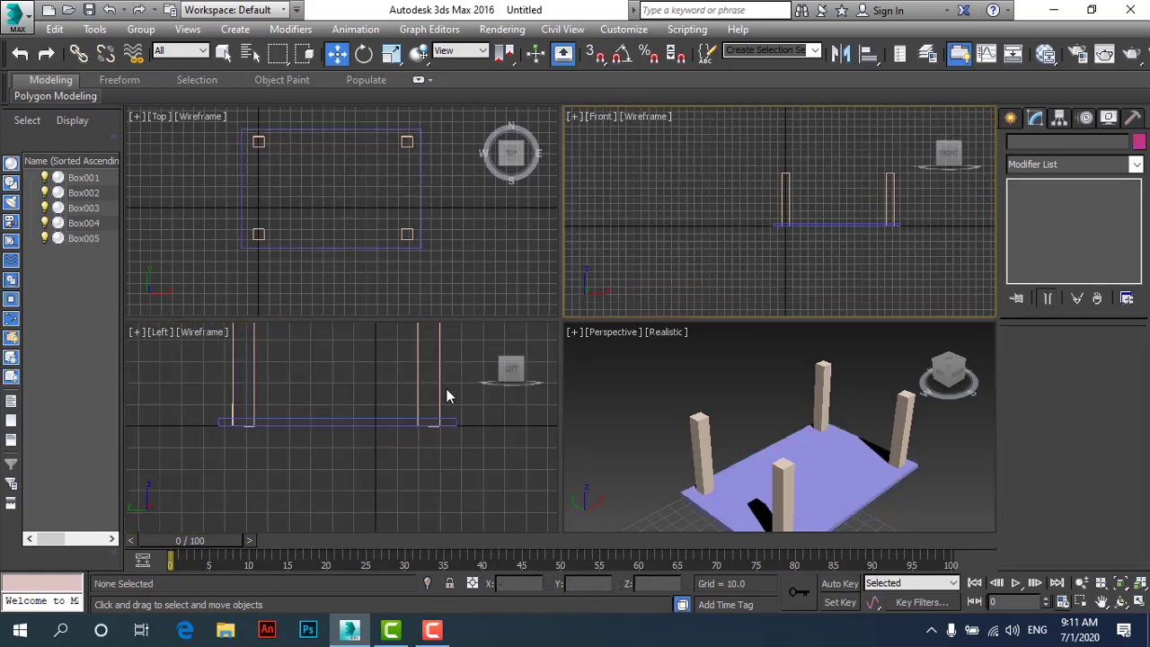
click(827, 224)
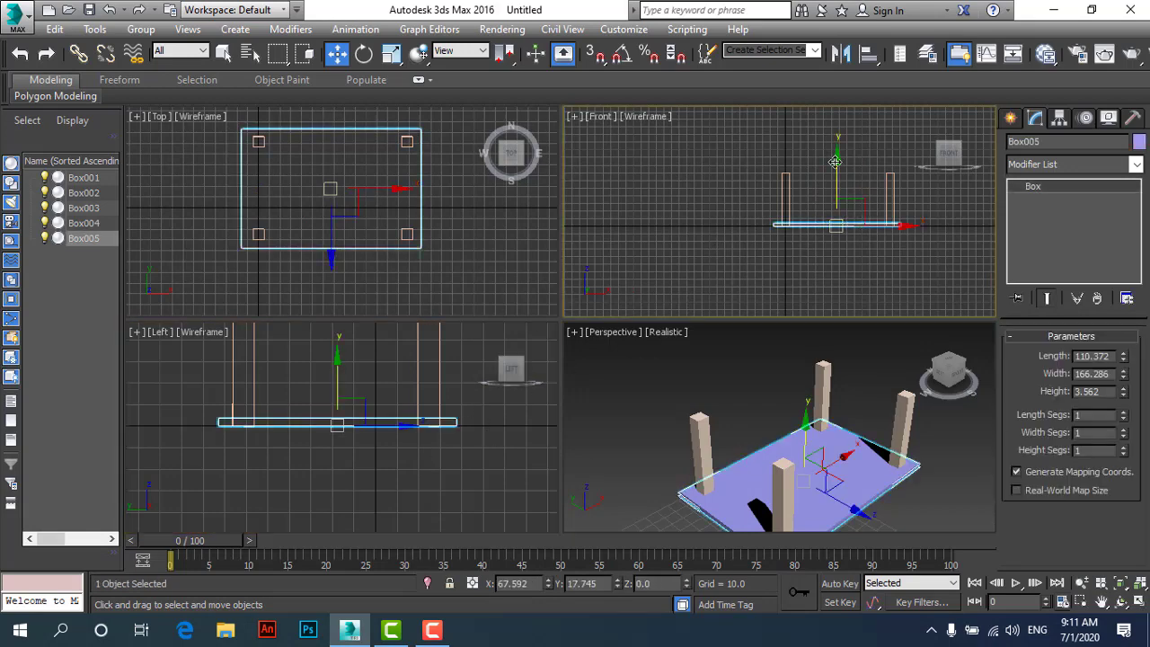
drag(835, 162, 846, 112)
Recenter the Front view and nudge the tabletop up to Z 69.502.
click(868, 53)
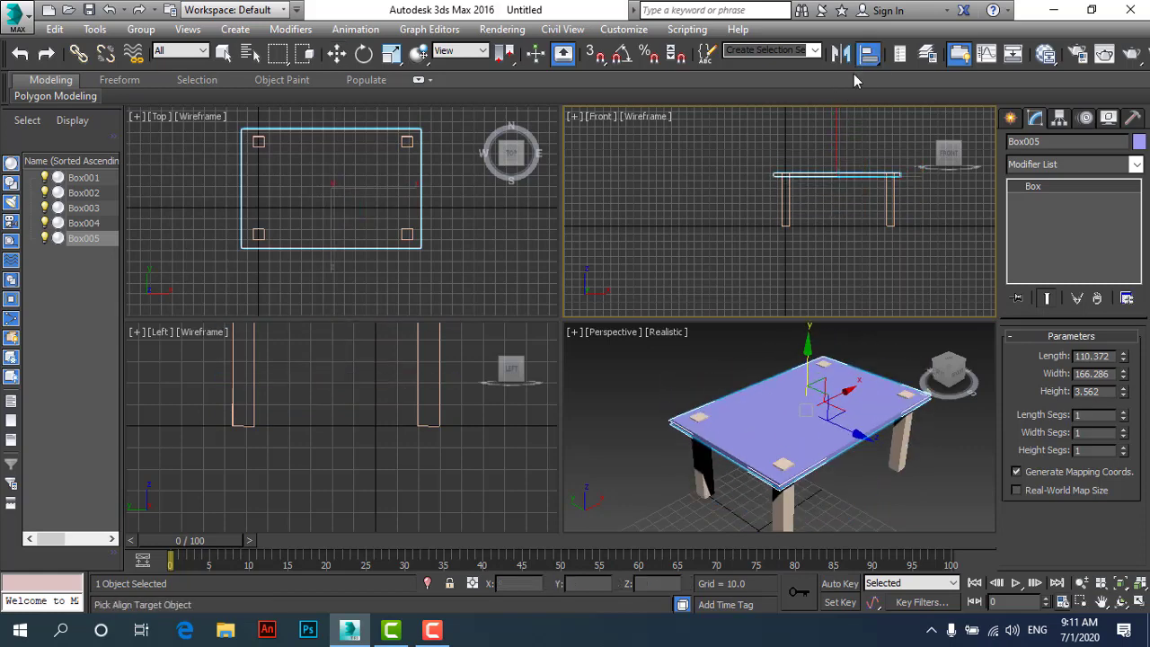
click(337, 53)
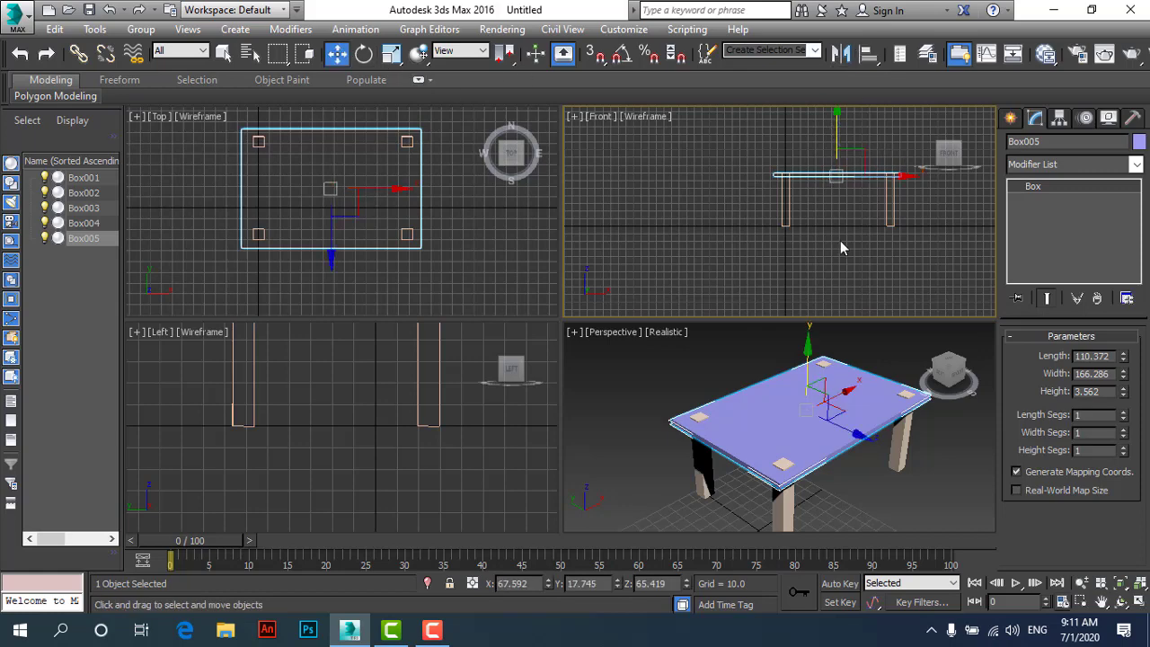
mouse_move(850, 121)
middle_down()
mouse_move(854, 172)
mouse_move(837, 187)
middle_up()
scroll(831, 203, up, 2)
scroll(822, 225, up, 1)
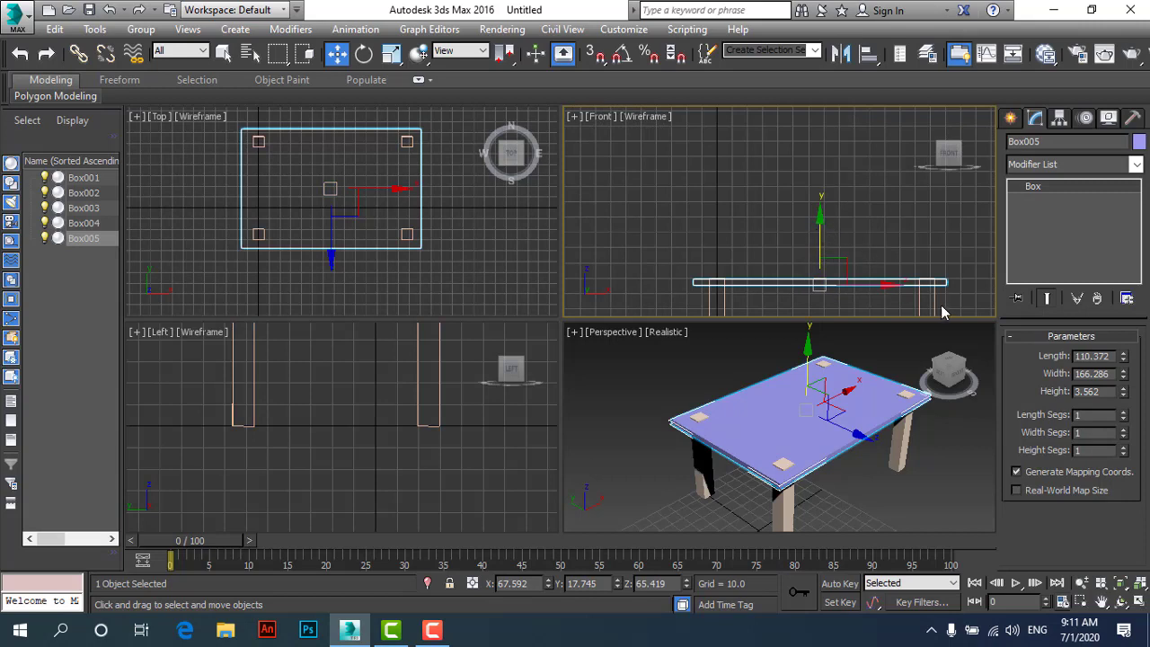
drag(821, 214, 820, 207)
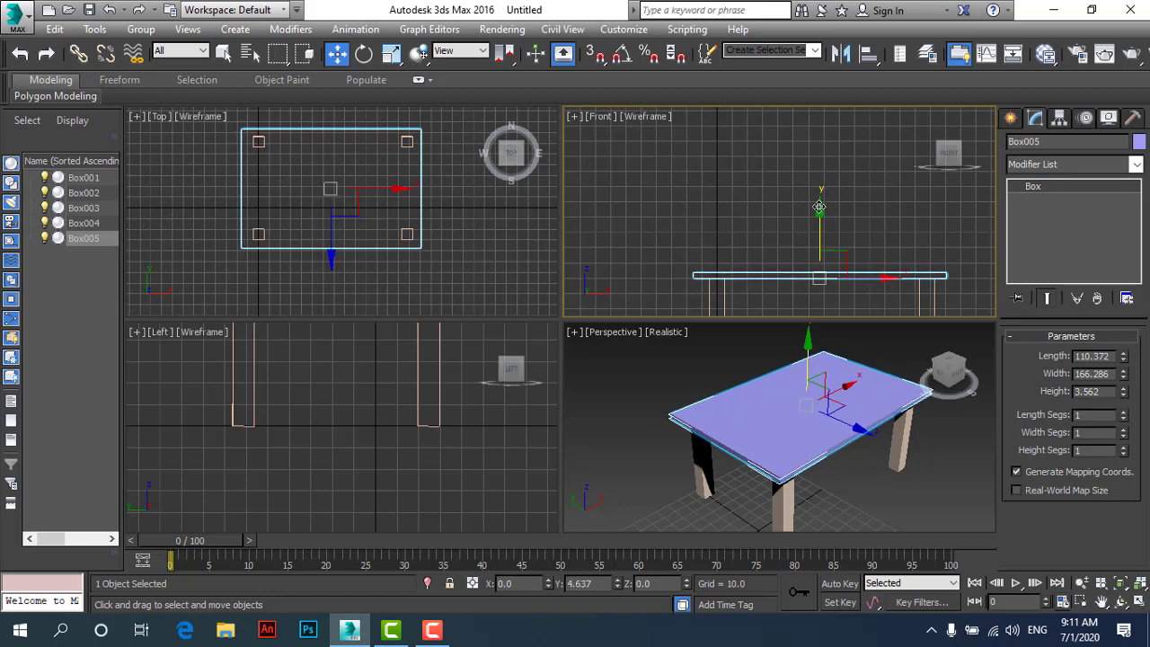
click(938, 464)
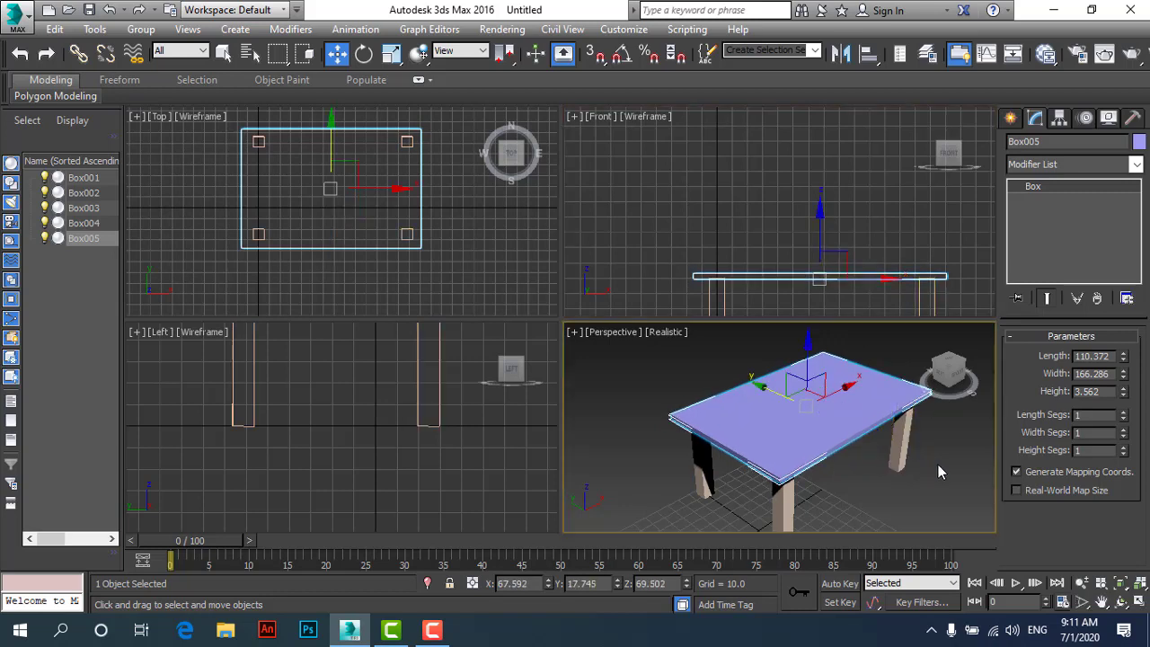
Maximize the Perspective view and orbit to inspect the table from below.
click(1136, 608)
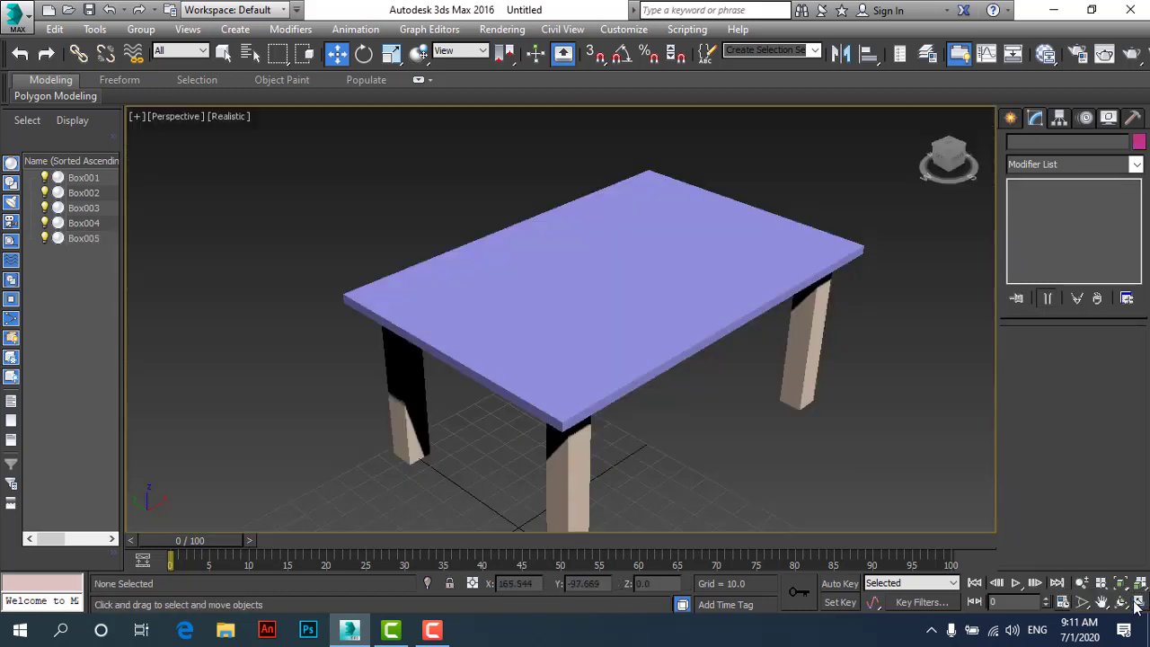
click(1122, 602)
mouse_move(606, 333)
mouse_down()
mouse_move(578, 264)
mouse_move(558, 287)
mouse_move(431, 290)
mouse_move(617, 283)
mouse_up()
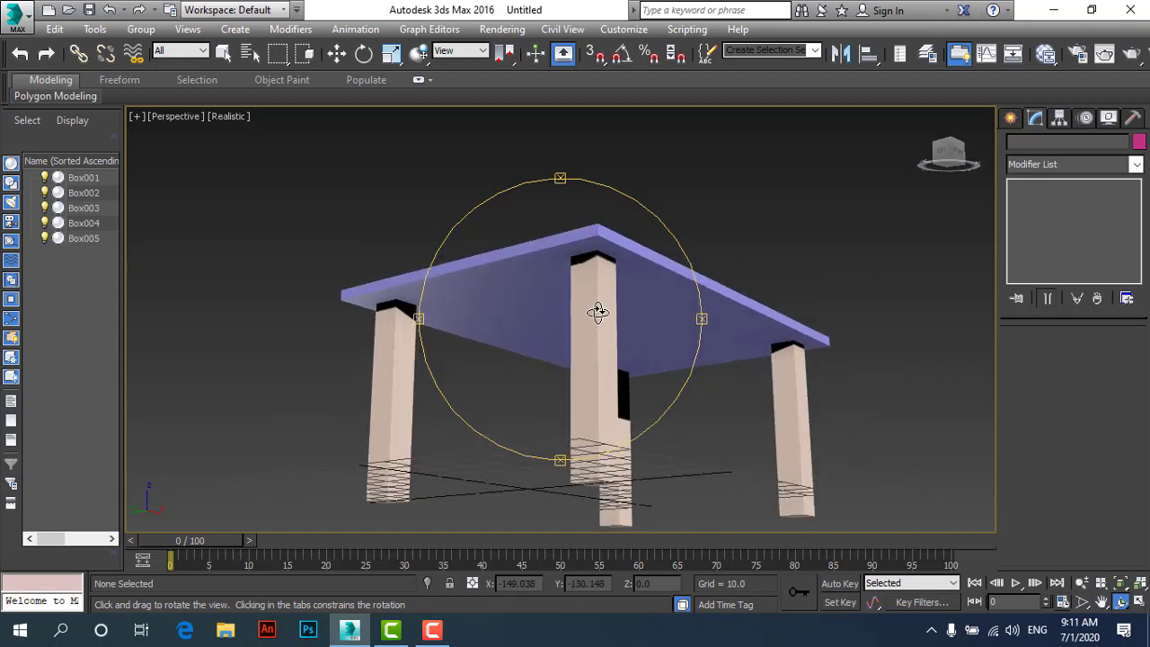
mouse_move(596, 314)
mouse_down()
mouse_move(648, 351)
mouse_move(632, 319)
mouse_up()
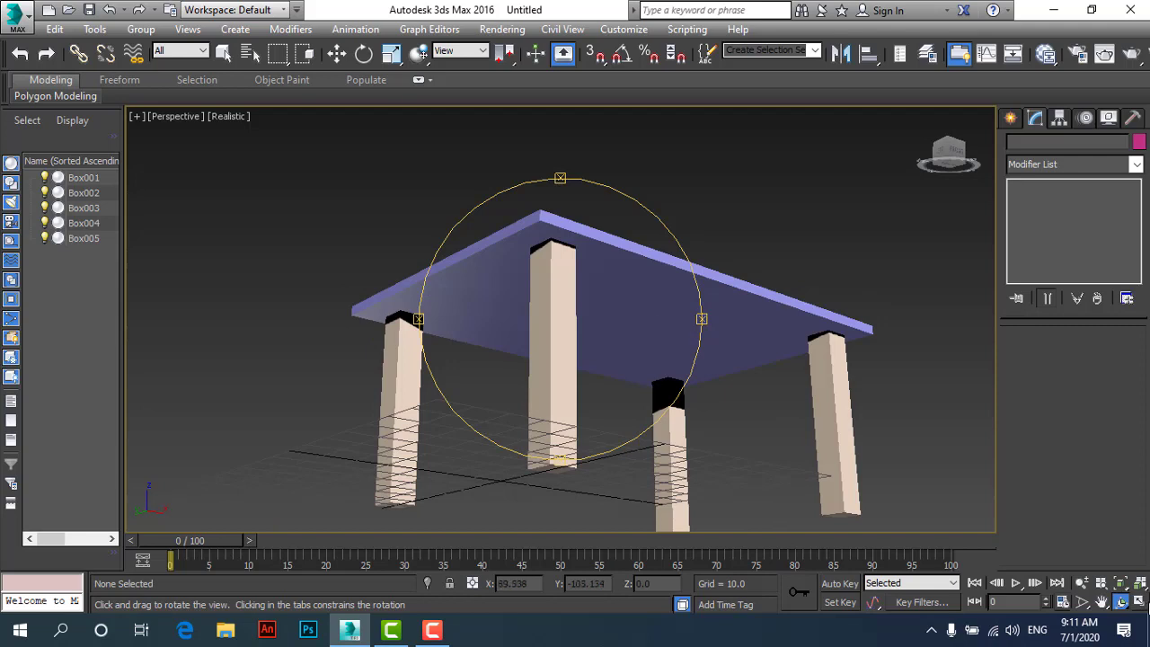
Restore the four views and maximize the Top view.
click(1139, 602)
click(336, 53)
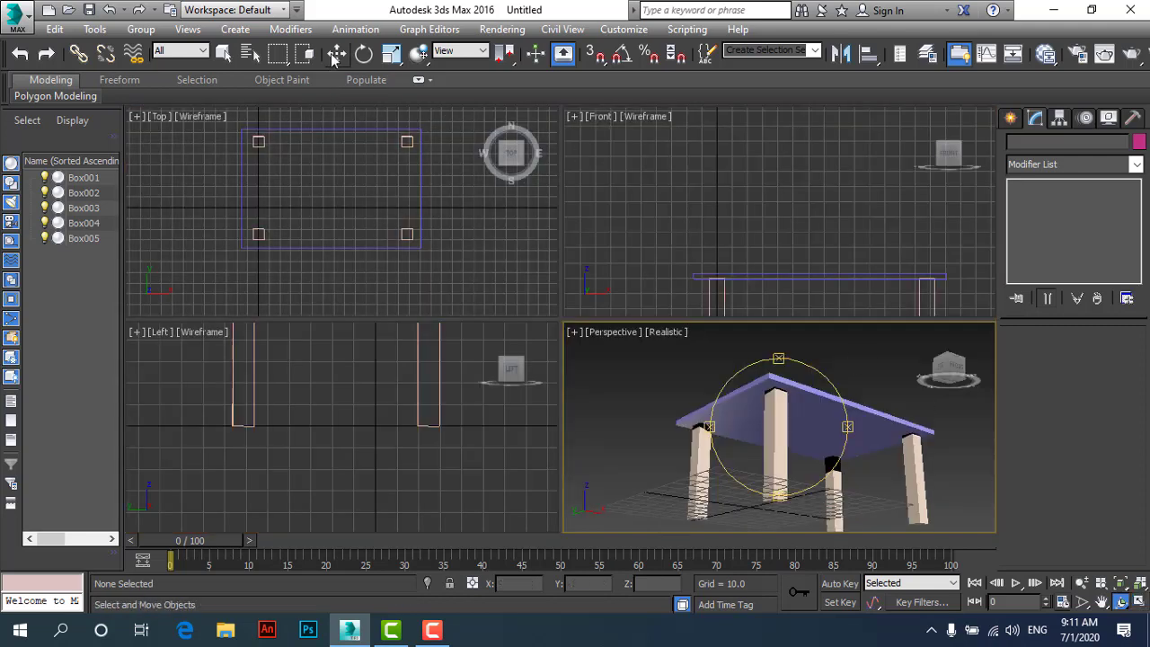
click(319, 170)
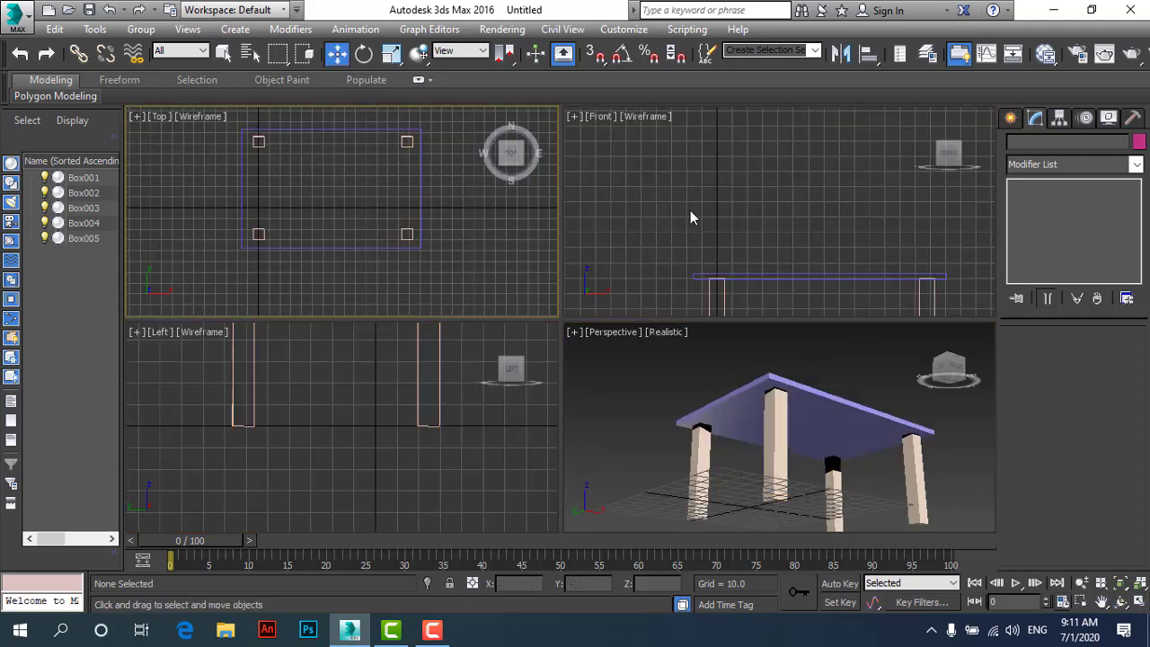
scroll(690, 212, down, 4)
click(315, 400)
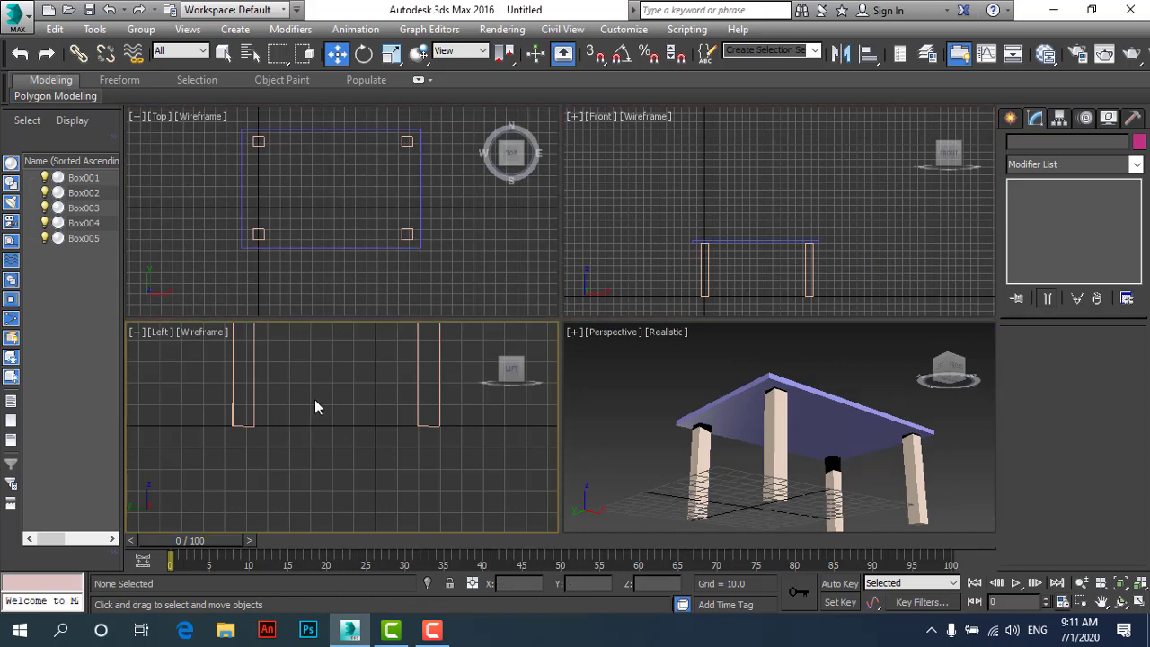
click(352, 286)
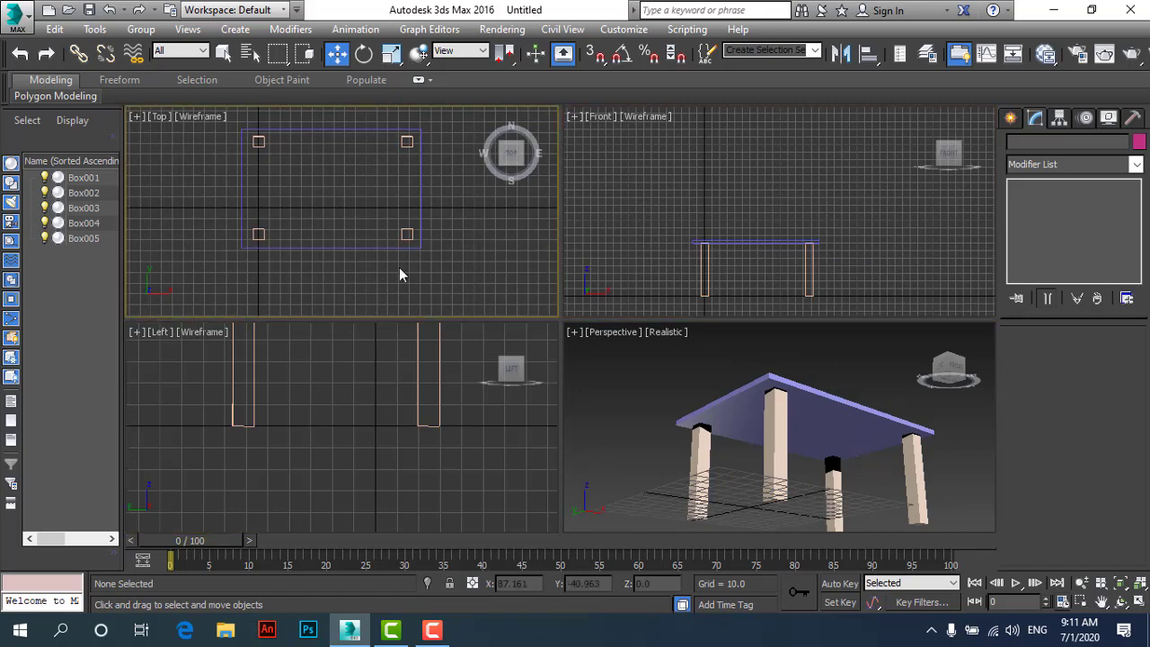
click(1140, 604)
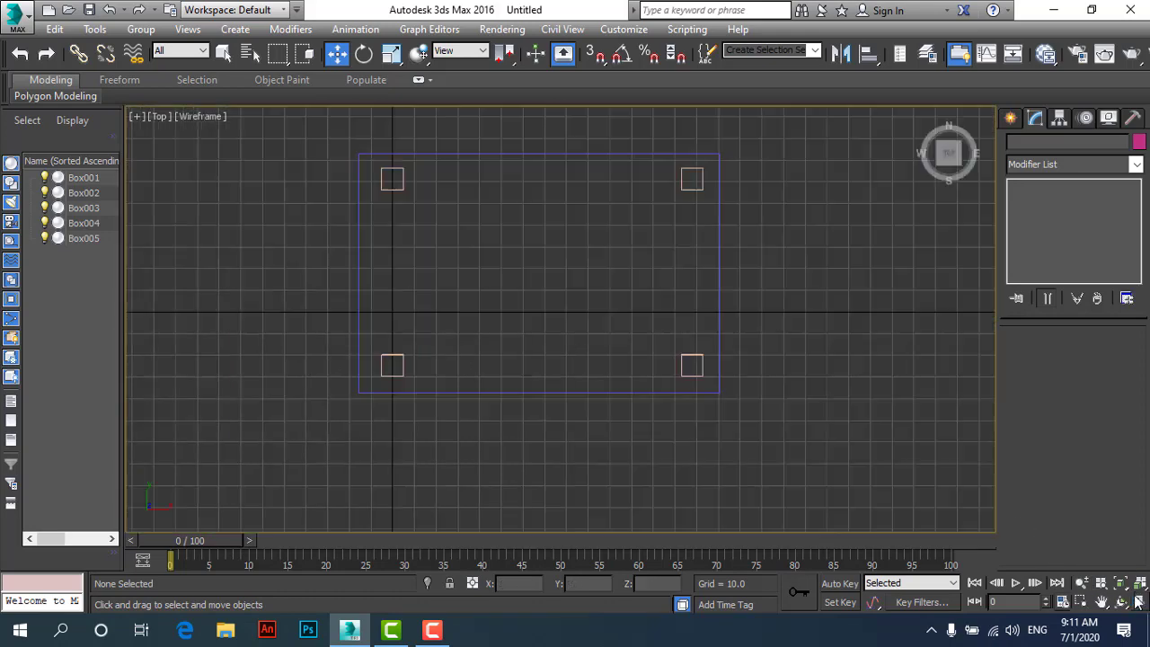
Create Box006, a 2.33 × 140.971 × 5.049 board between two legs.
click(1011, 119)
click(1041, 224)
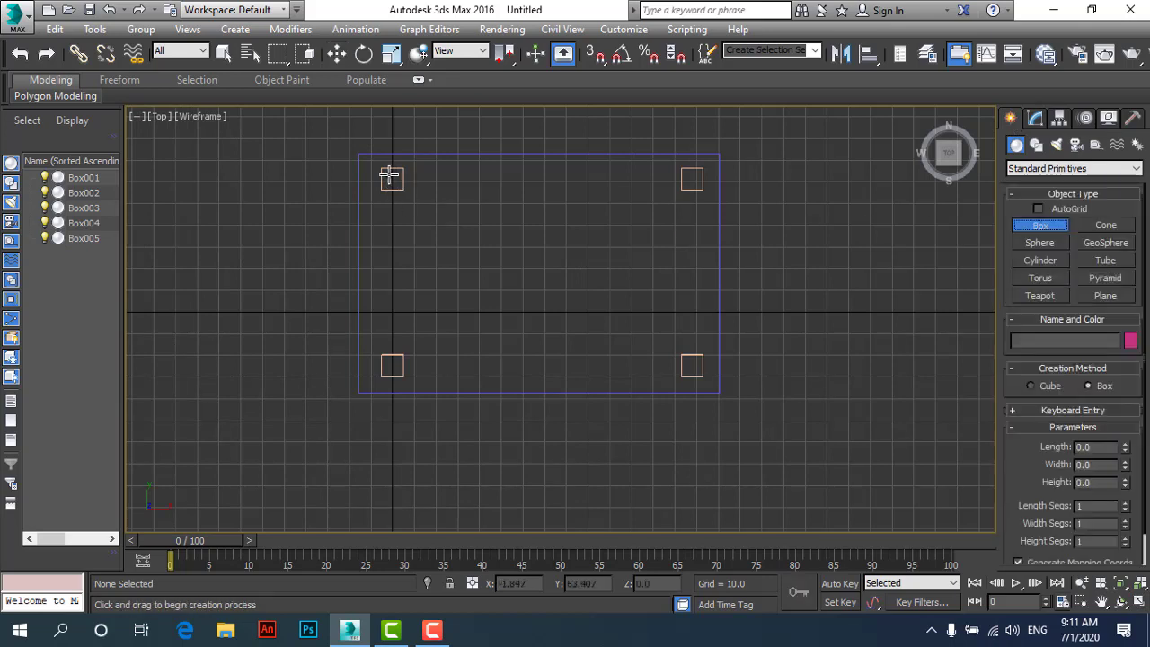
drag(389, 175, 695, 177)
click(698, 168)
click(697, 166)
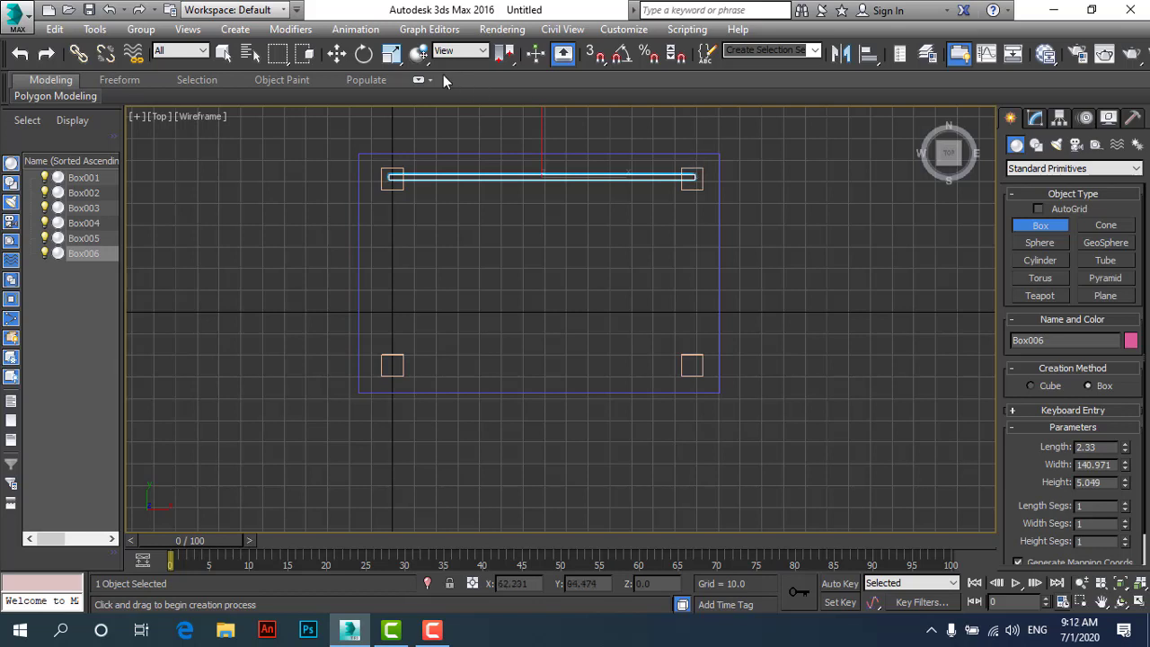
click(335, 50)
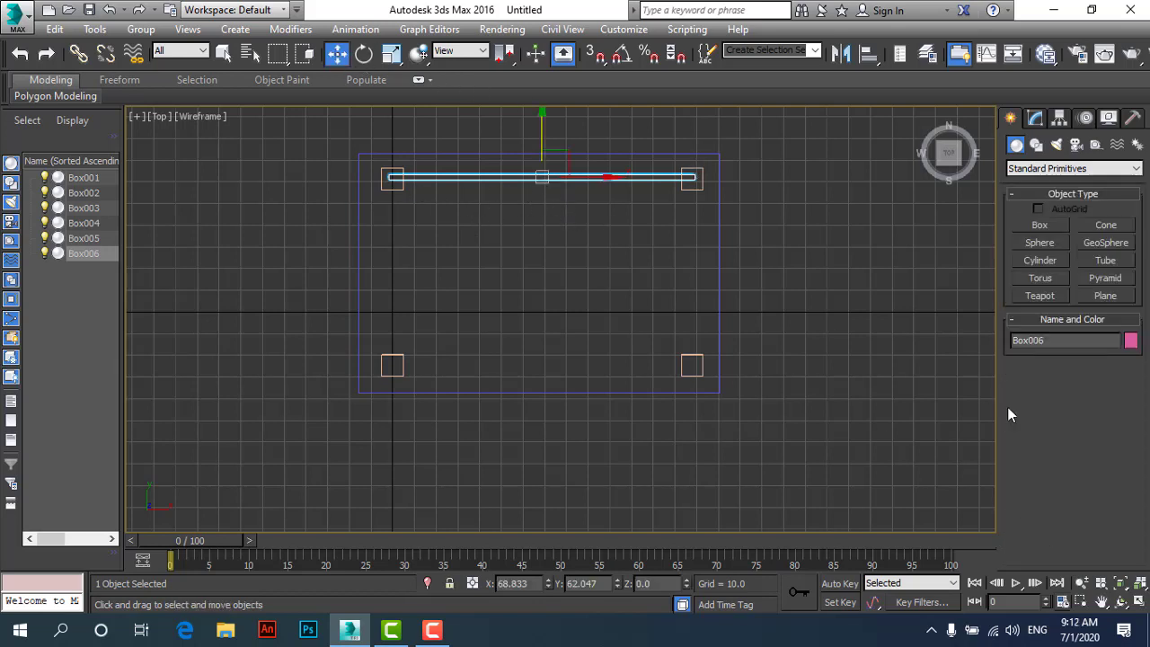
Restore four views, orbit Perspective low under the table, and select the pink board.
click(1140, 602)
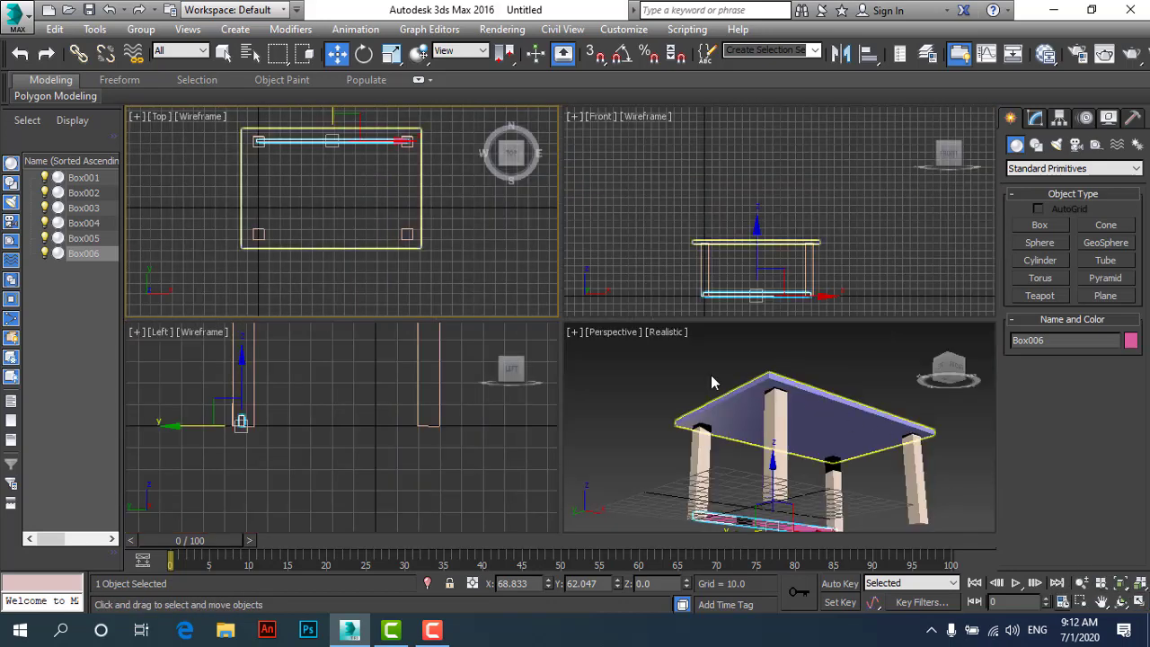
mouse_move(711, 375)
alt+middle_down()
mouse_move(626, 353)
mouse_move(745, 462)
mouse_move(736, 452)
alt+middle_up()
click(626, 353)
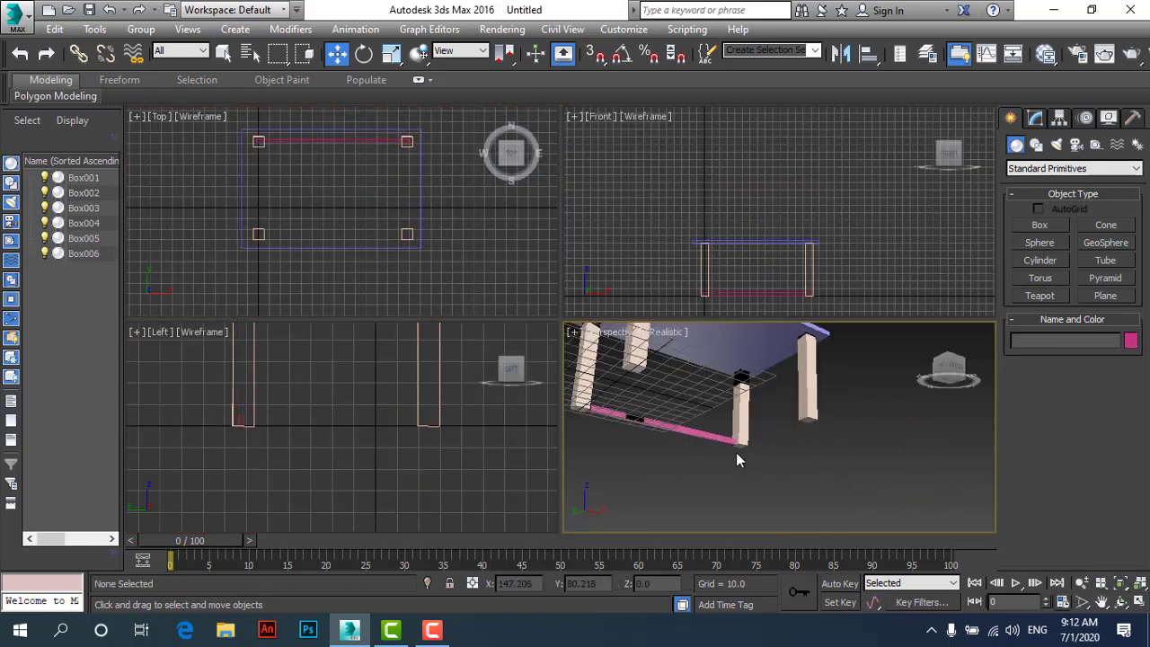
mouse_move(680, 421)
alt+middle_down()
mouse_move(653, 480)
mouse_move(849, 501)
mouse_move(878, 490)
mouse_move(778, 466)
alt+middle_up()
click(750, 438)
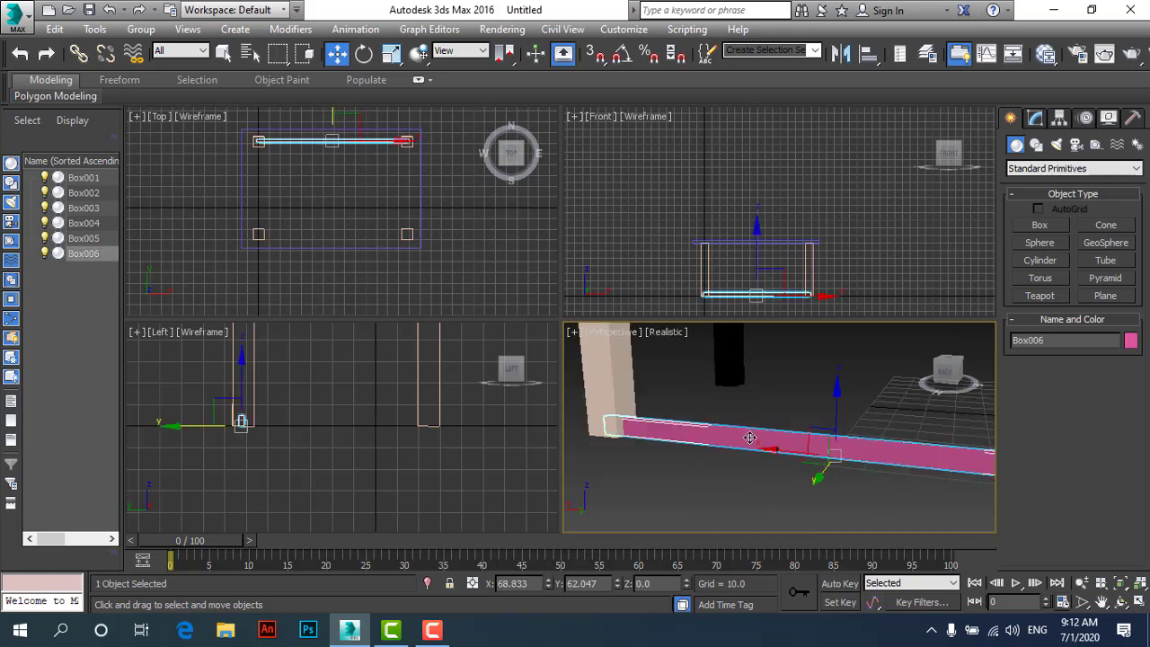
Give Box006 Length 3.635 and Height 9.996, keeping its Width at 140.971.
click(1036, 118)
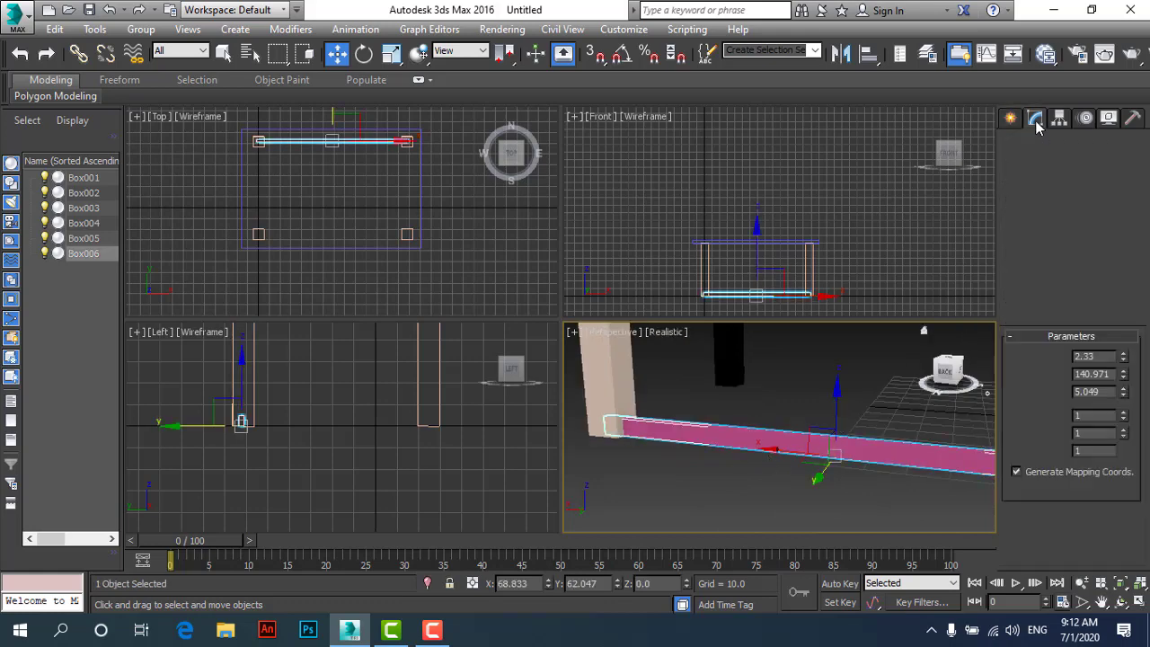
mouse_move(1120, 379)
mouse_down()
mouse_move(1056, 155)
mouse_move(1103, 363)
mouse_move(1123, 346)
mouse_up()
right_click(1124, 383)
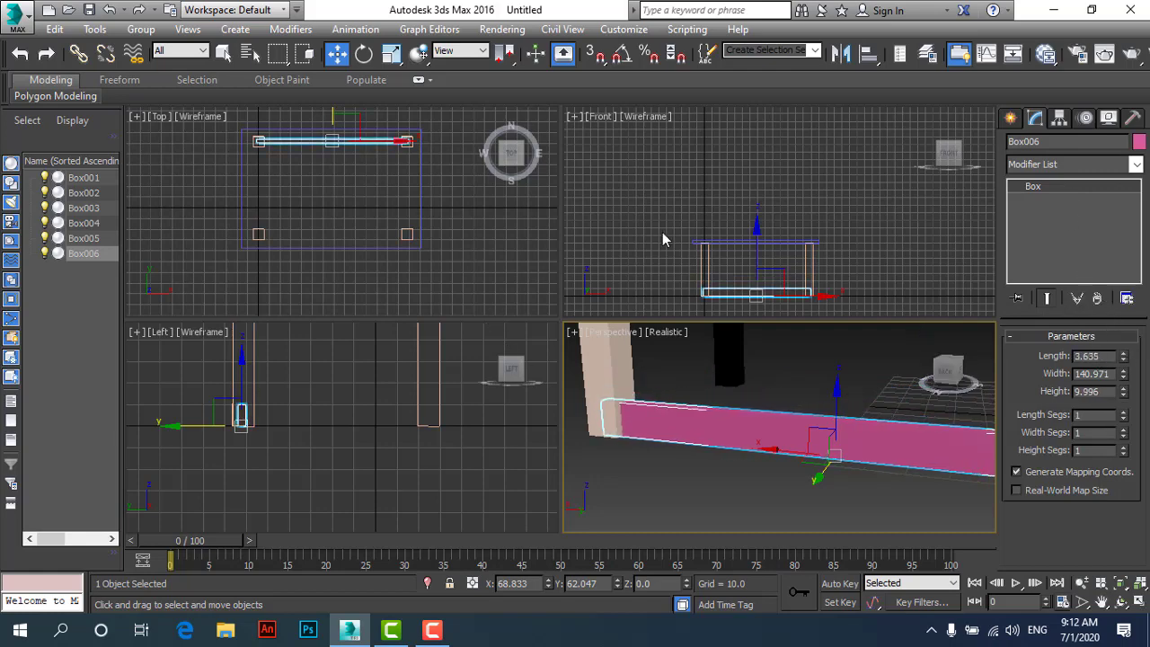
Reselect the pink board in the Top view and zoom to frame the table.
click(484, 224)
click(675, 416)
scroll(675, 416, down, 5)
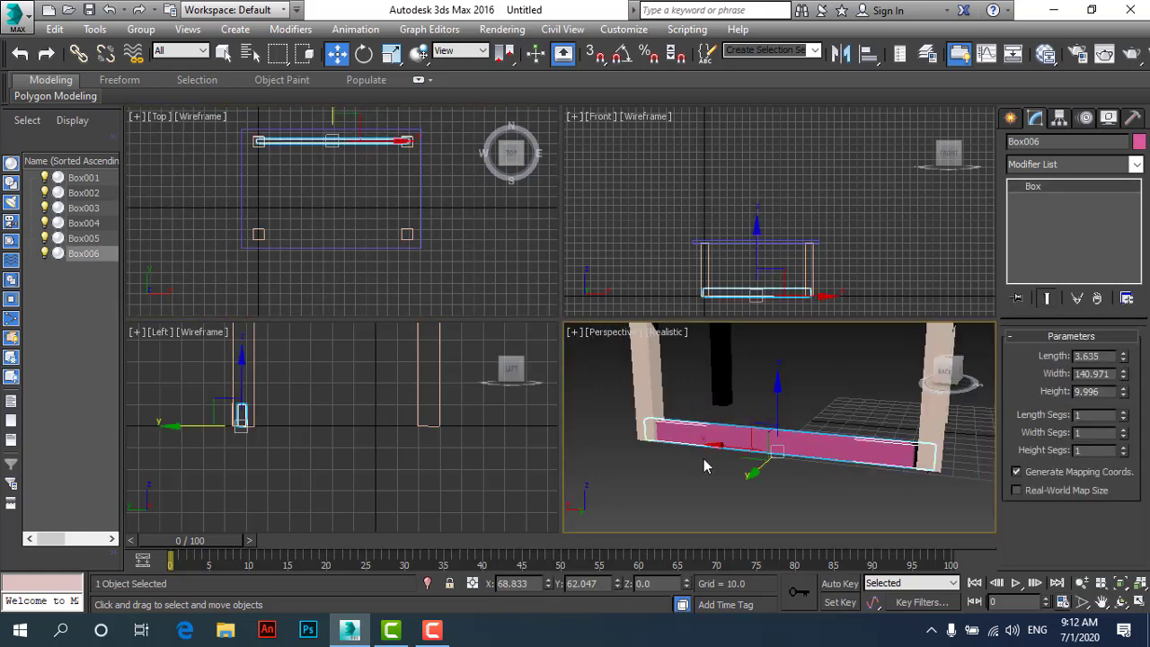
scroll(707, 462, down, 3)
scroll(742, 442, up, 2)
scroll(707, 496, up, 5)
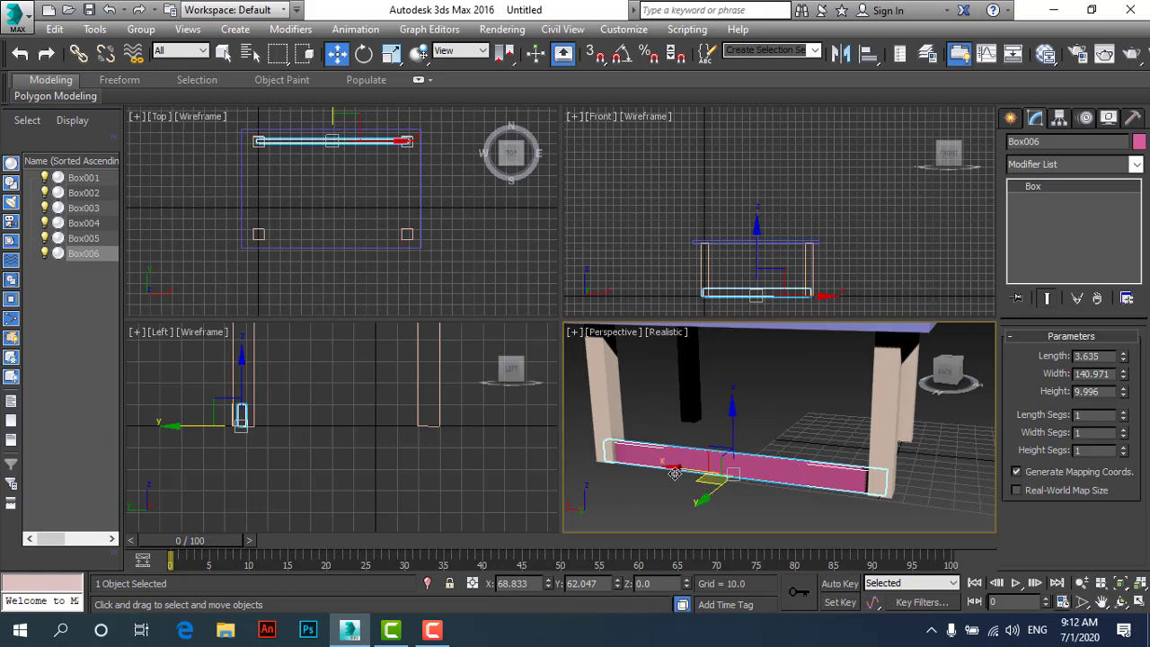
click(441, 199)
click(331, 141)
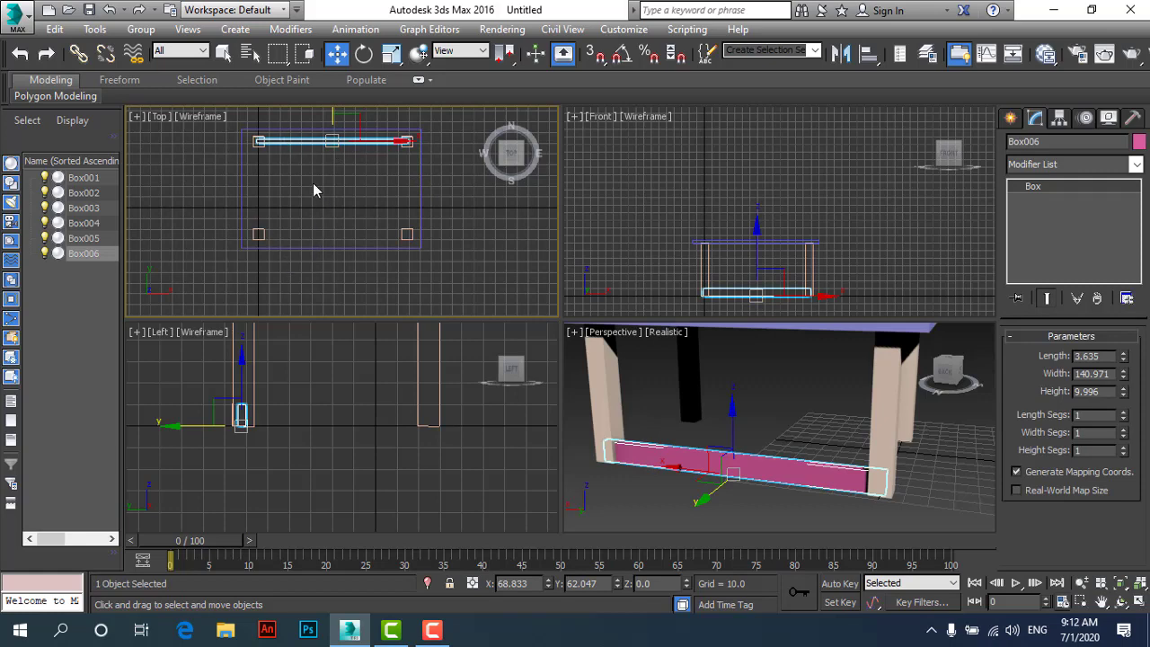
scroll(360, 267, down, 2)
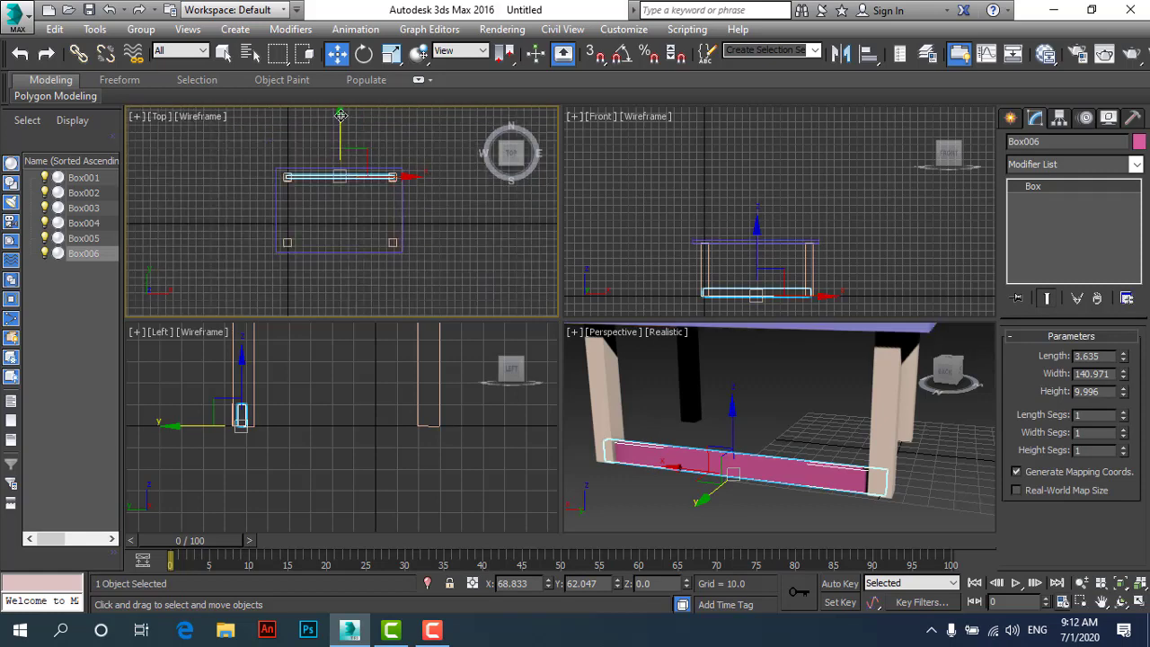
Shift-drag Box006 to the opposite side as an Instance, creating Box007.
shift+drag(342, 118, 333, 183)
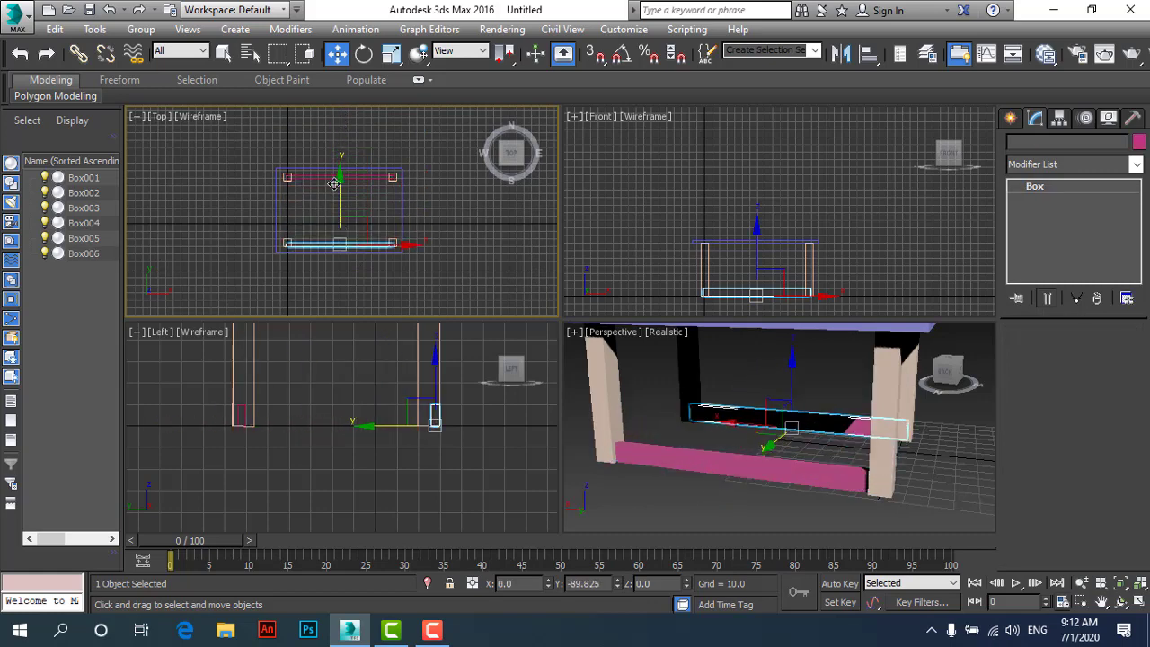
shift+drag(334, 183, 335, 185)
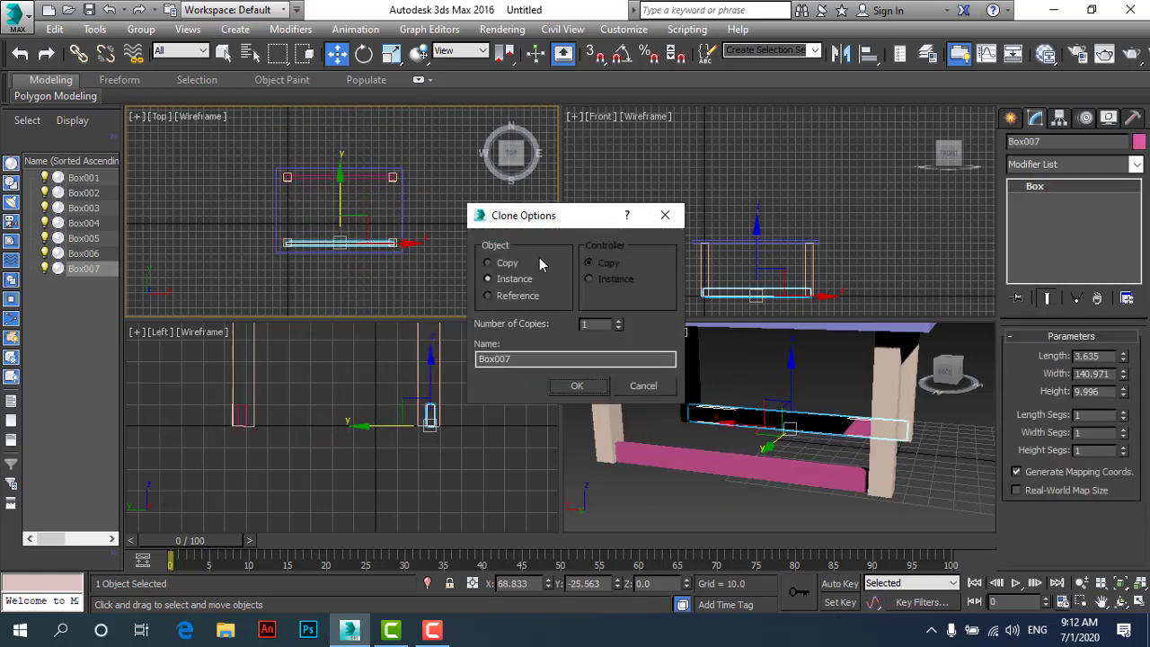
drag(558, 223, 607, 175)
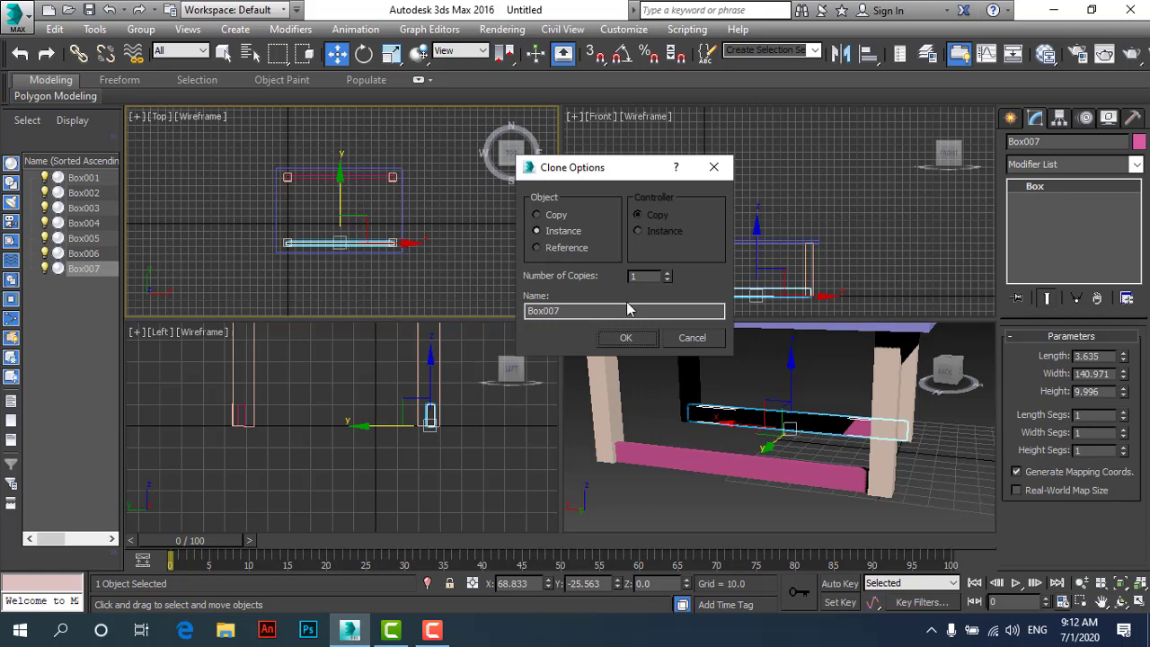
click(626, 339)
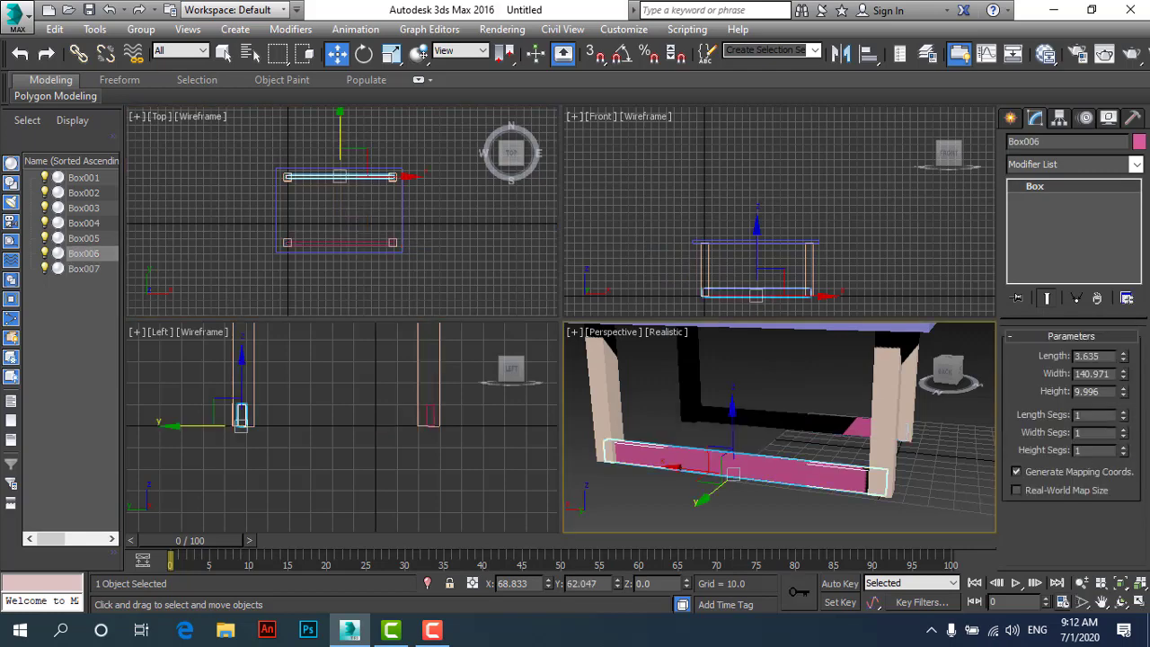
Keep Box007's width at 140.971 and select both rails, Box006 and Box007.
mouse_move(1123, 375)
mouse_down()
mouse_move(1097, 286)
mouse_move(1057, 334)
mouse_up()
right_click(1057, 334)
click(442, 280)
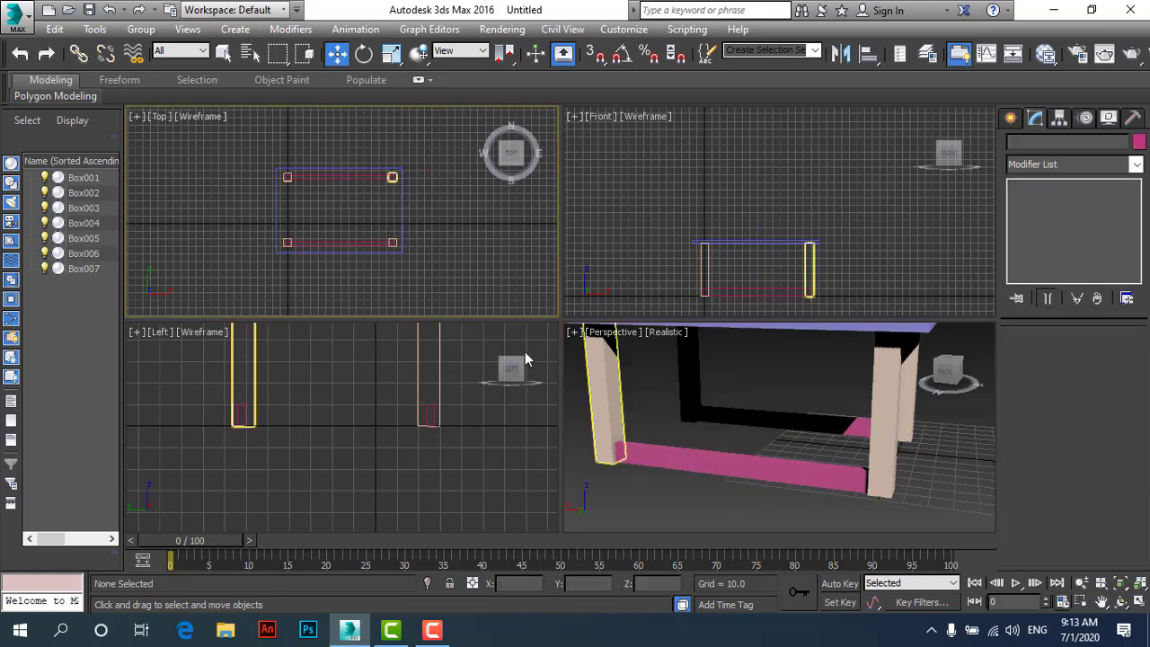
click(363, 176)
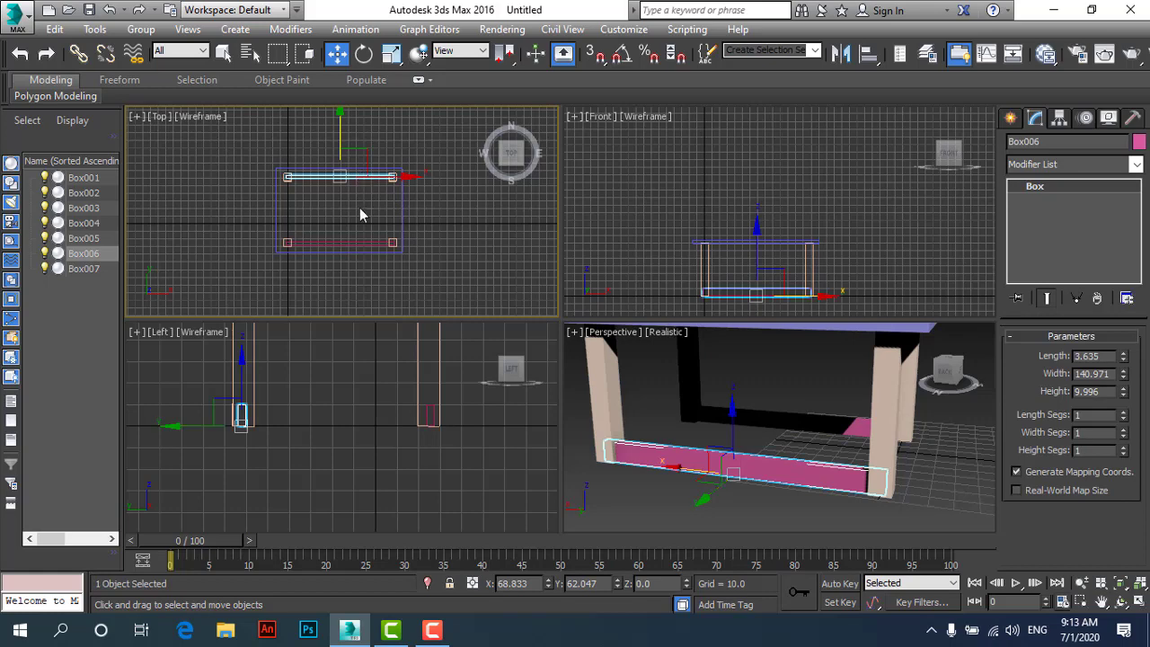
ctrl+click(327, 240)
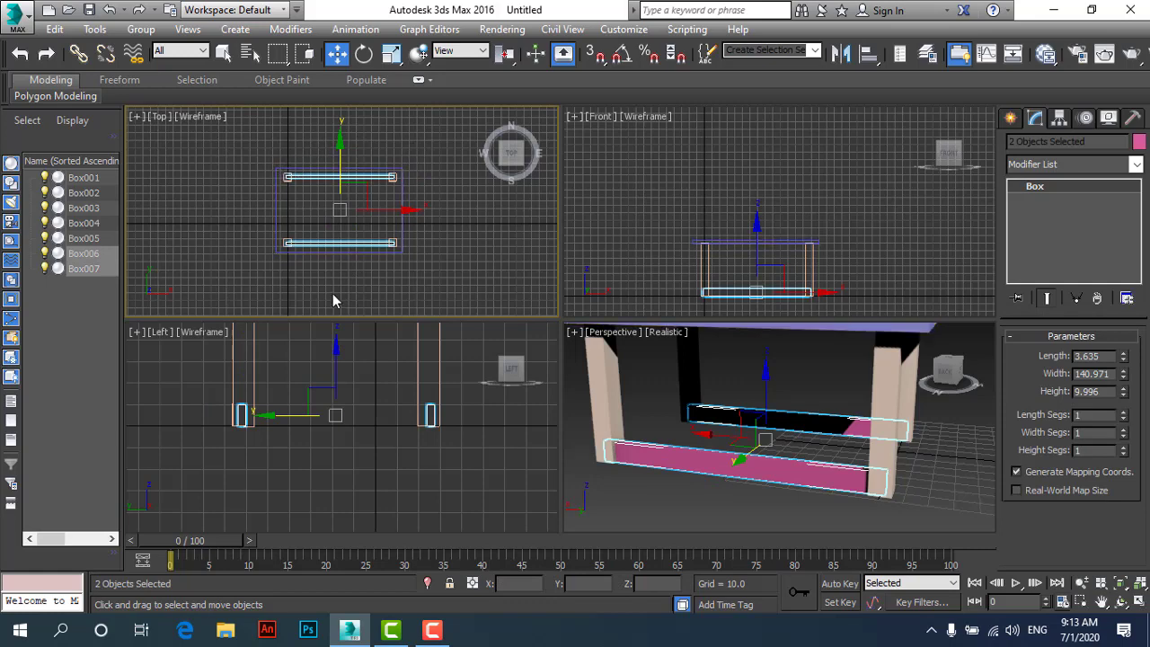
Maximize the Top view and rotate both rails 90° crosswise.
click(1130, 603)
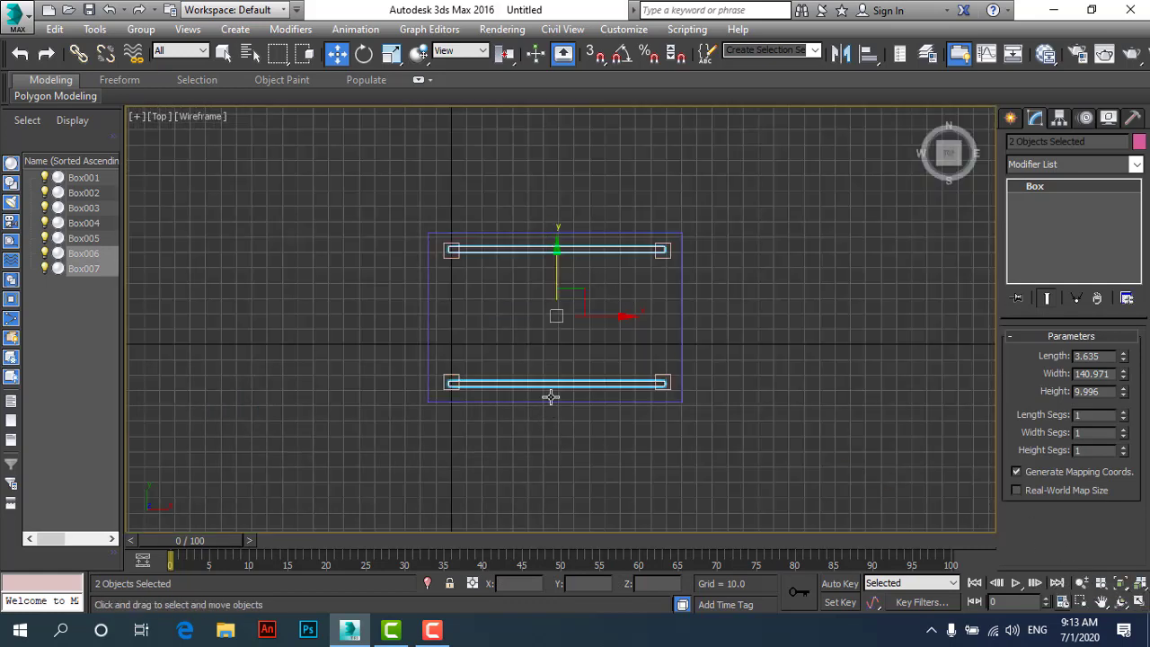
click(364, 63)
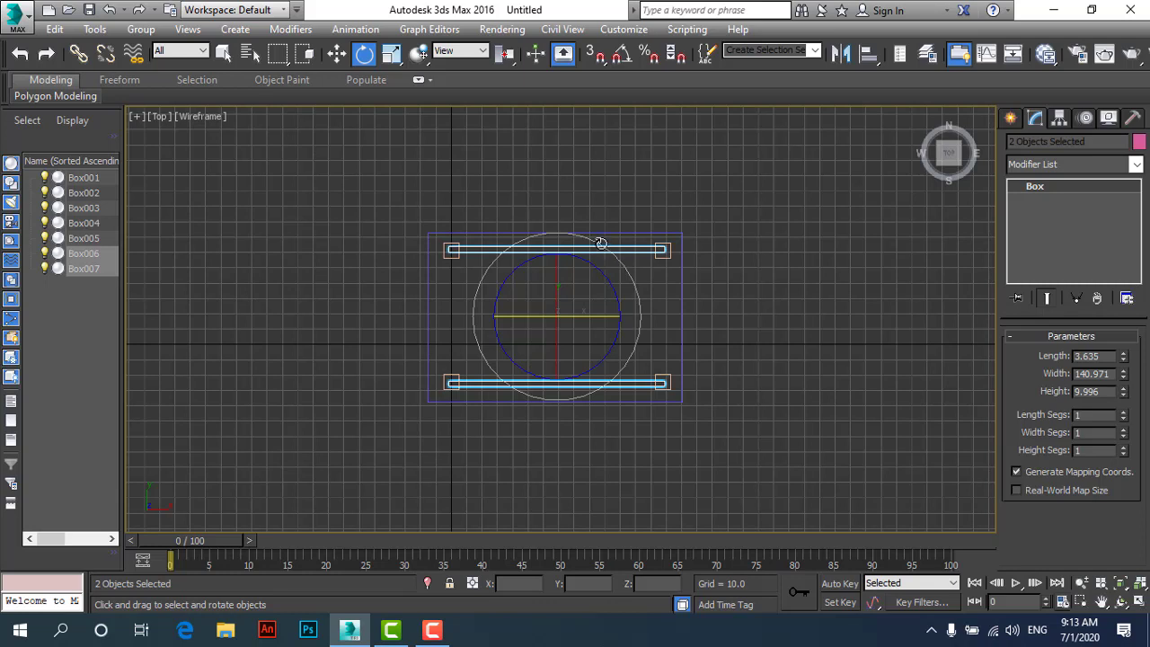
drag(601, 243, 612, 500)
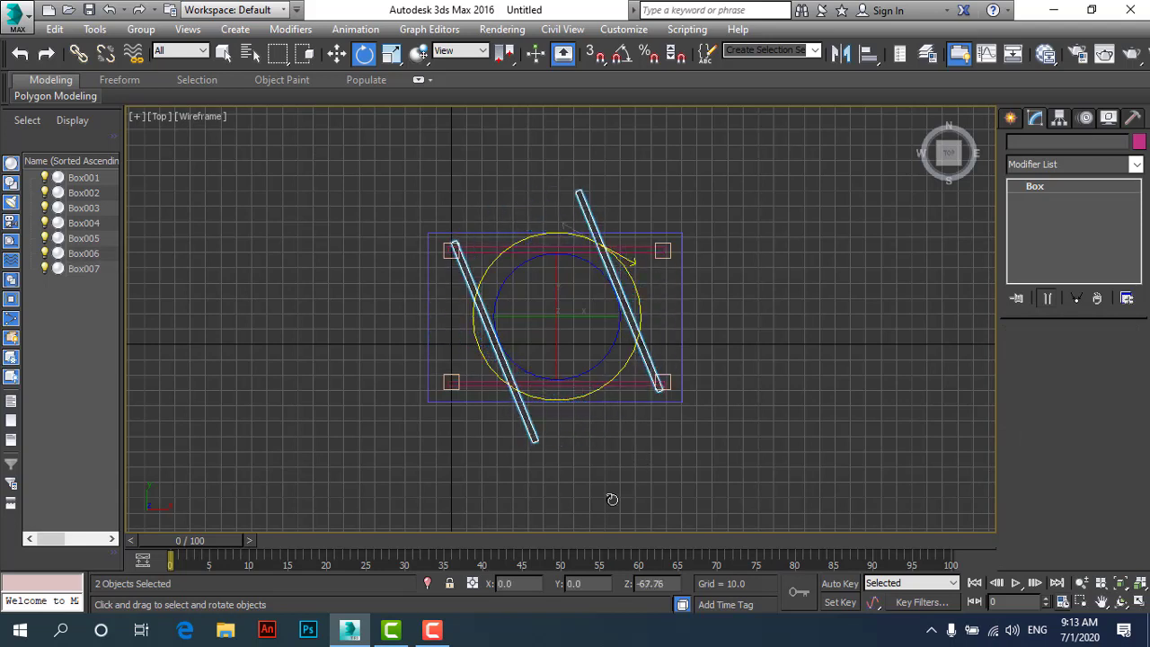
mouse_move(612, 500)
mouse_down()
mouse_move(656, 538)
mouse_move(792, 600)
mouse_move(770, 477)
mouse_move(731, 531)
mouse_move(764, 521)
mouse_move(800, 559)
mouse_move(778, 507)
mouse_up()
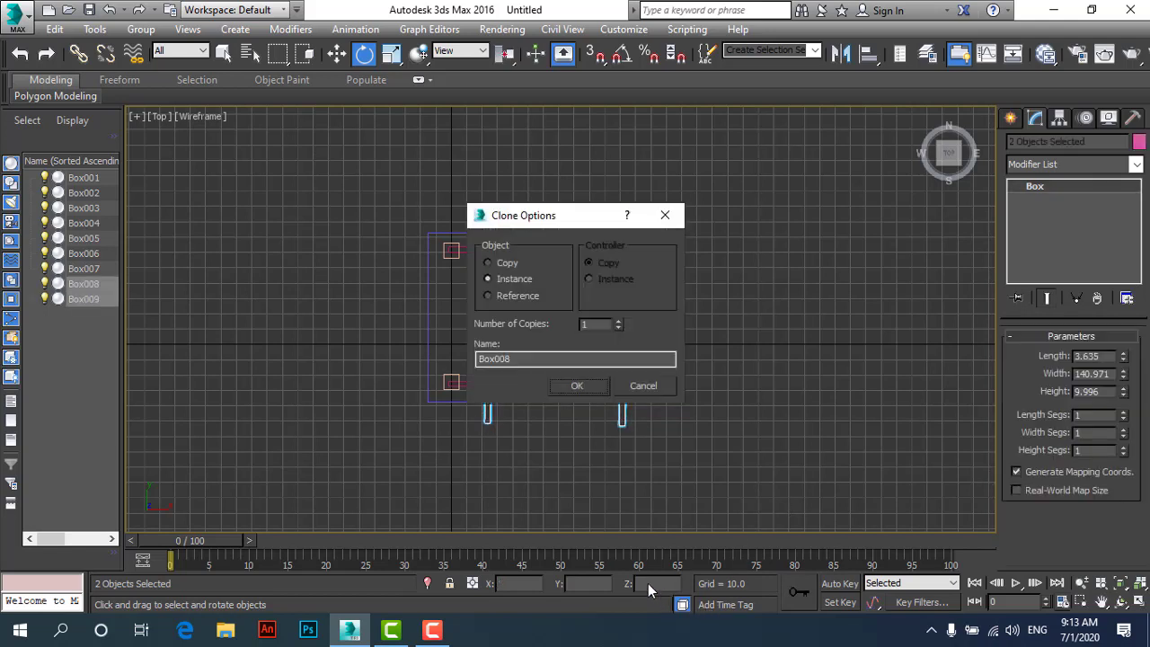
click(657, 384)
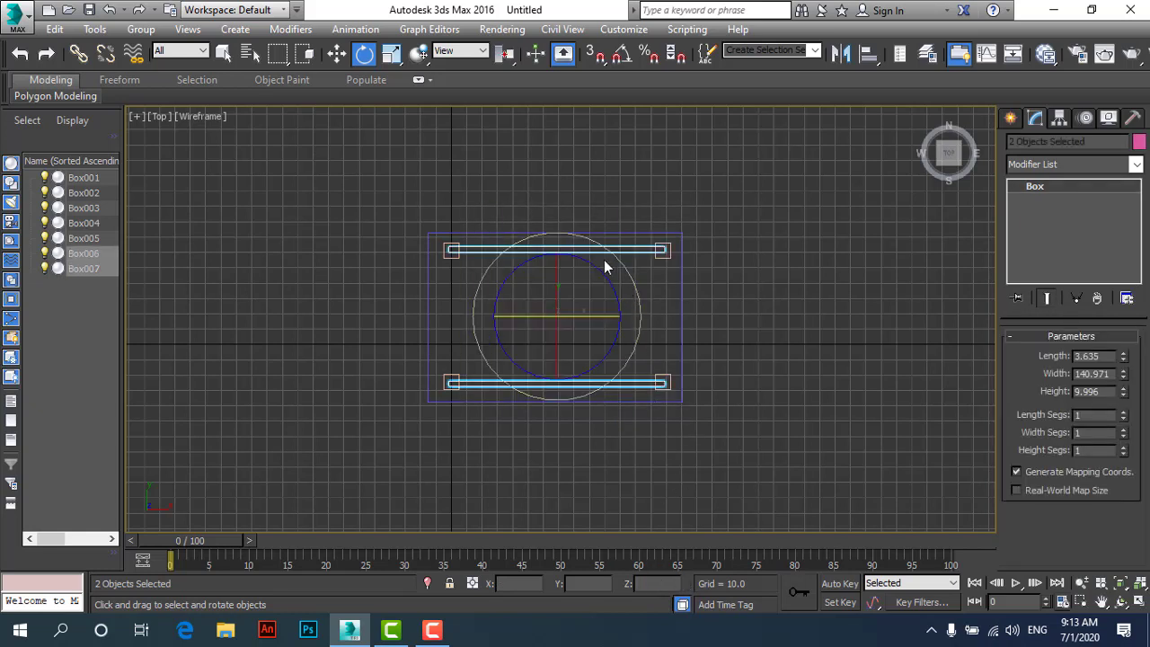
drag(568, 233, 719, 392)
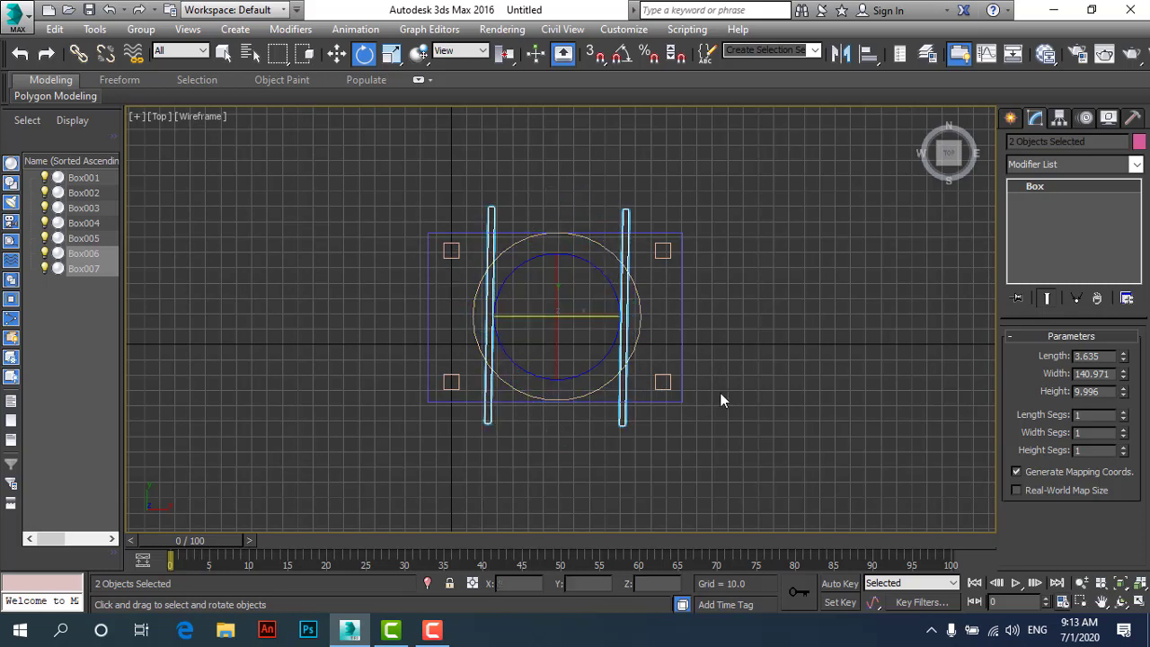
key(ctrl+z)
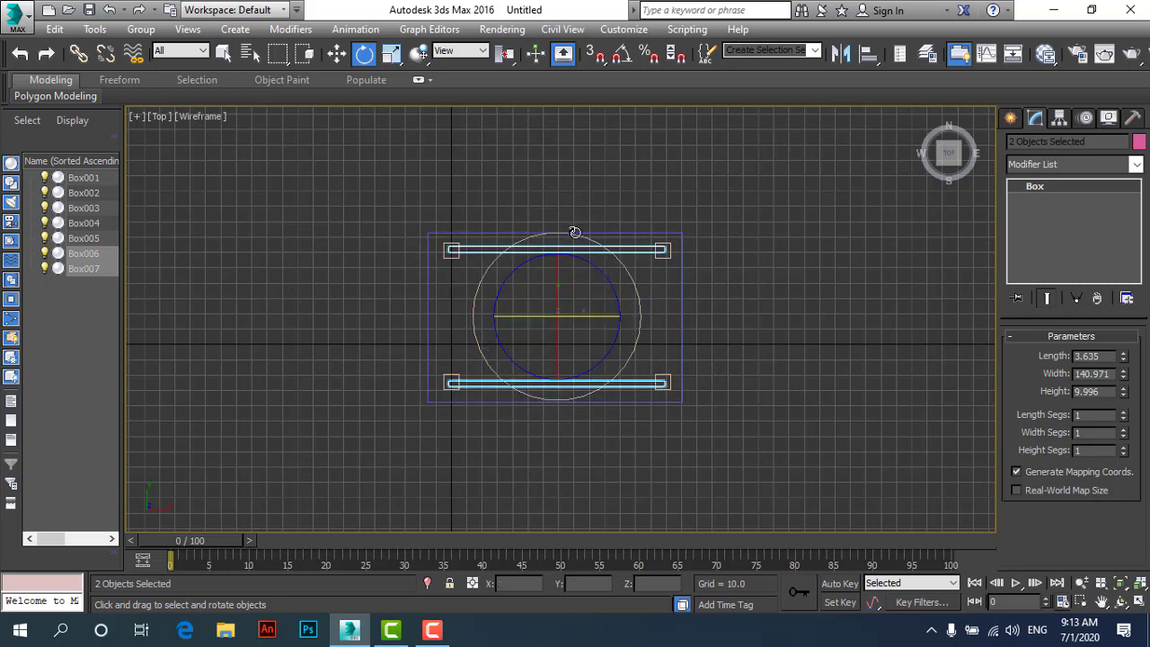
drag(577, 235, 702, 368)
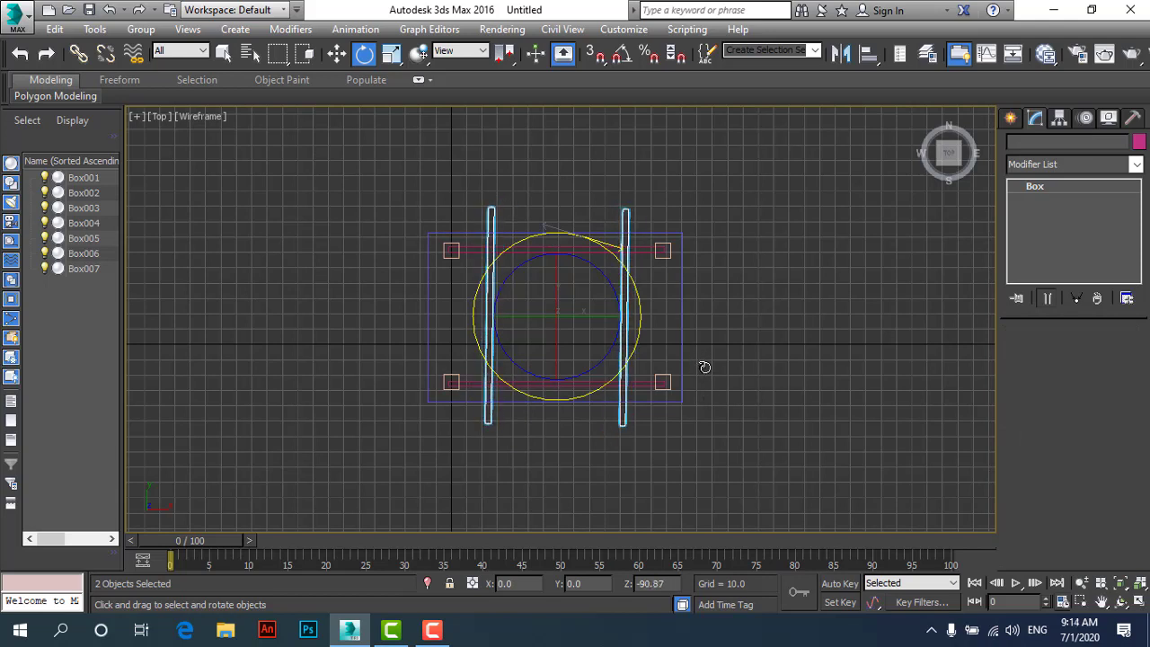
drag(702, 369, 705, 346)
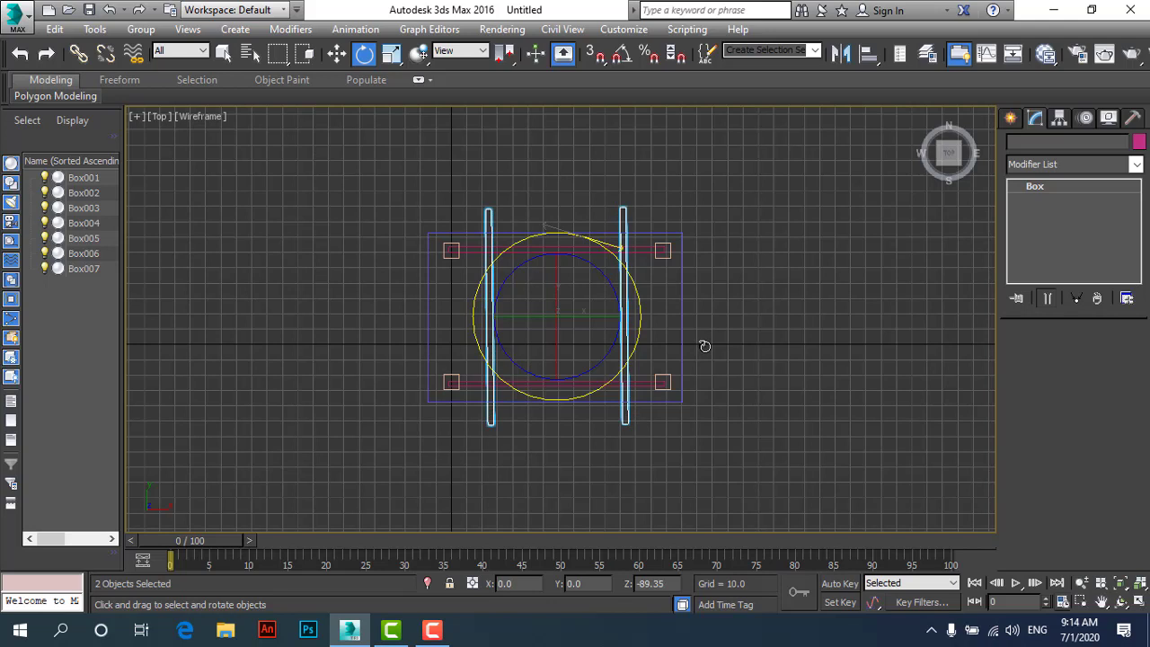
Shift-clone the rotated rails as independent Copies, creating Box008 and Box009.
shift+drag(705, 346, 706, 346)
drag(533, 223, 639, 166)
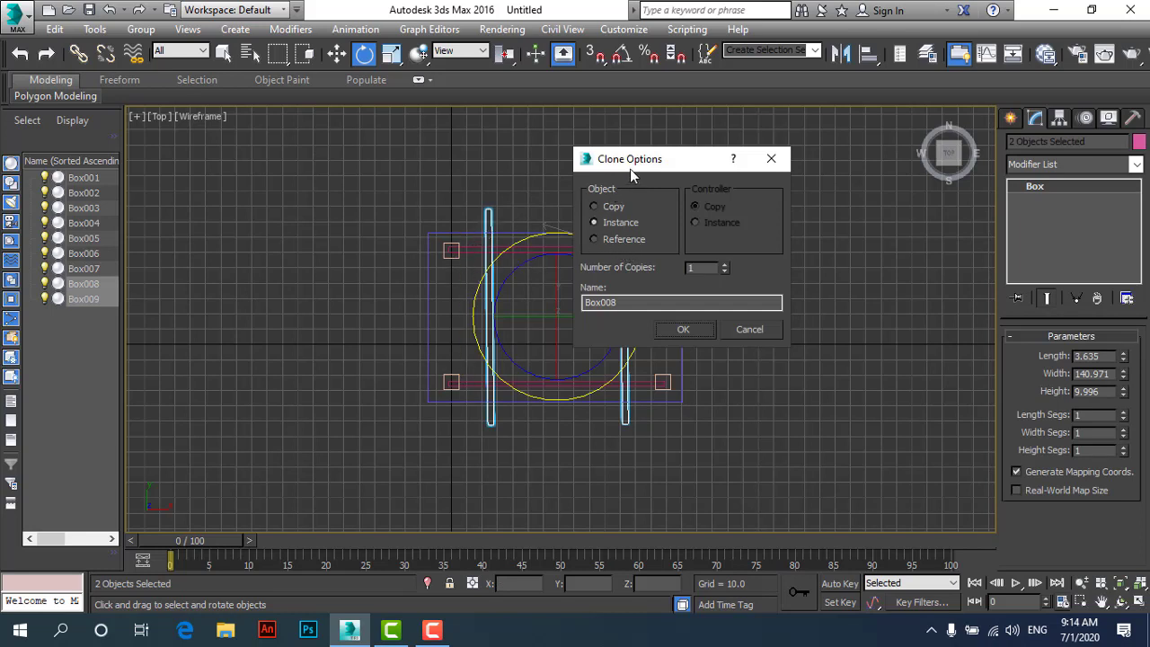
drag(631, 172, 788, 142)
click(759, 177)
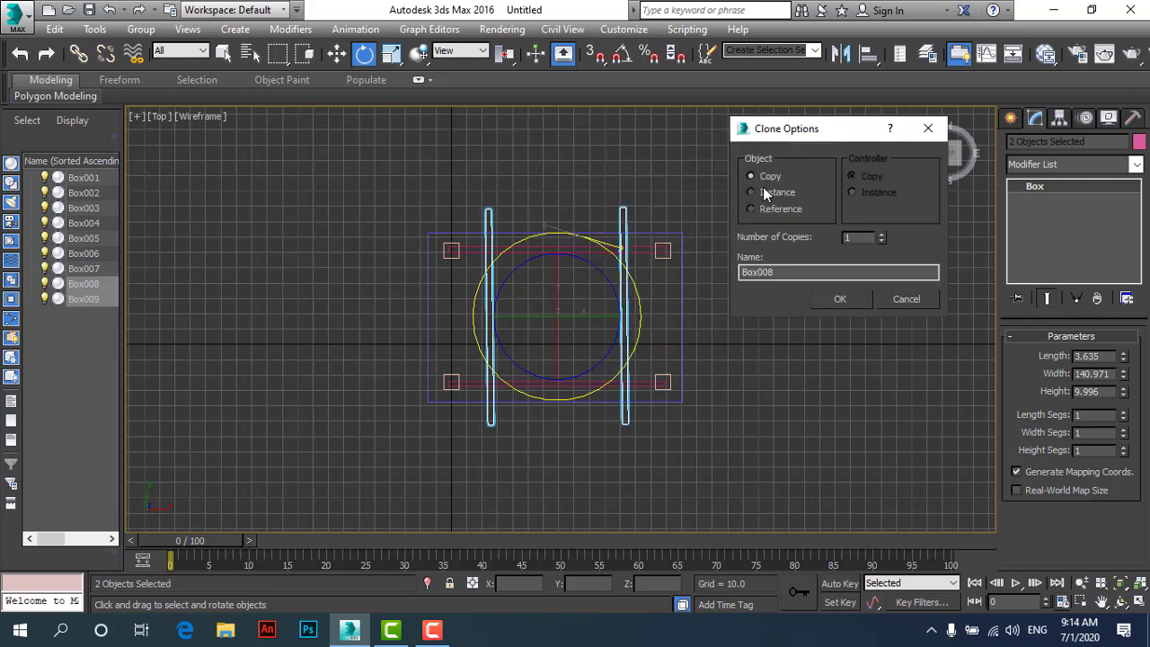
click(843, 299)
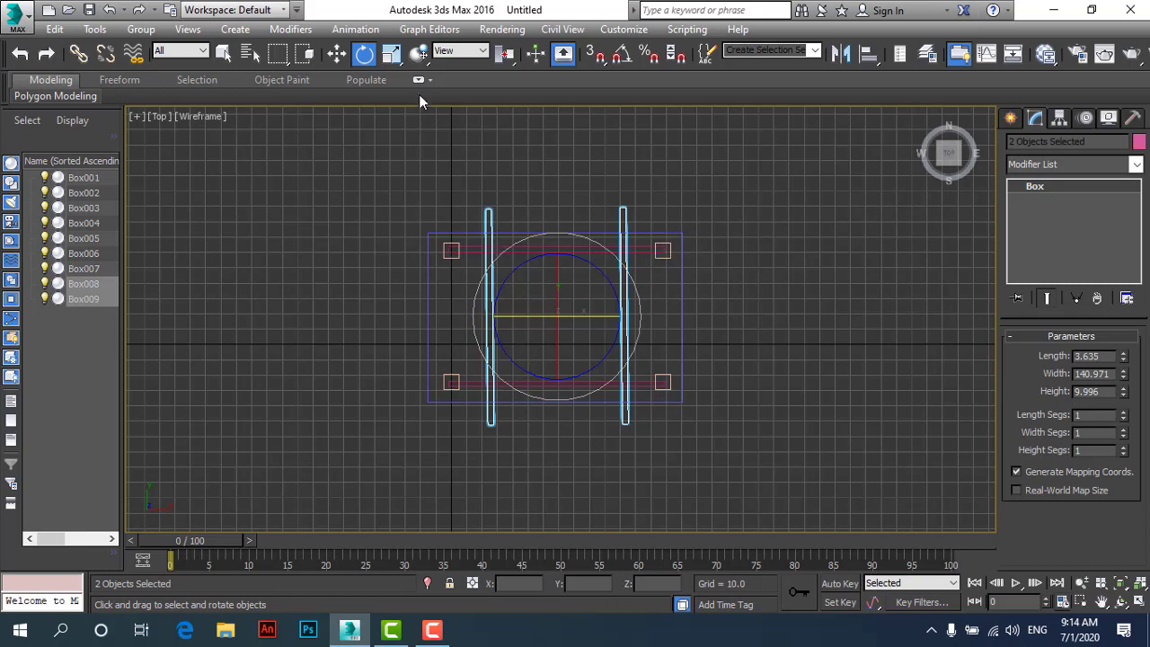
Slide Box009 left along X onto the left pair of legs.
click(336, 53)
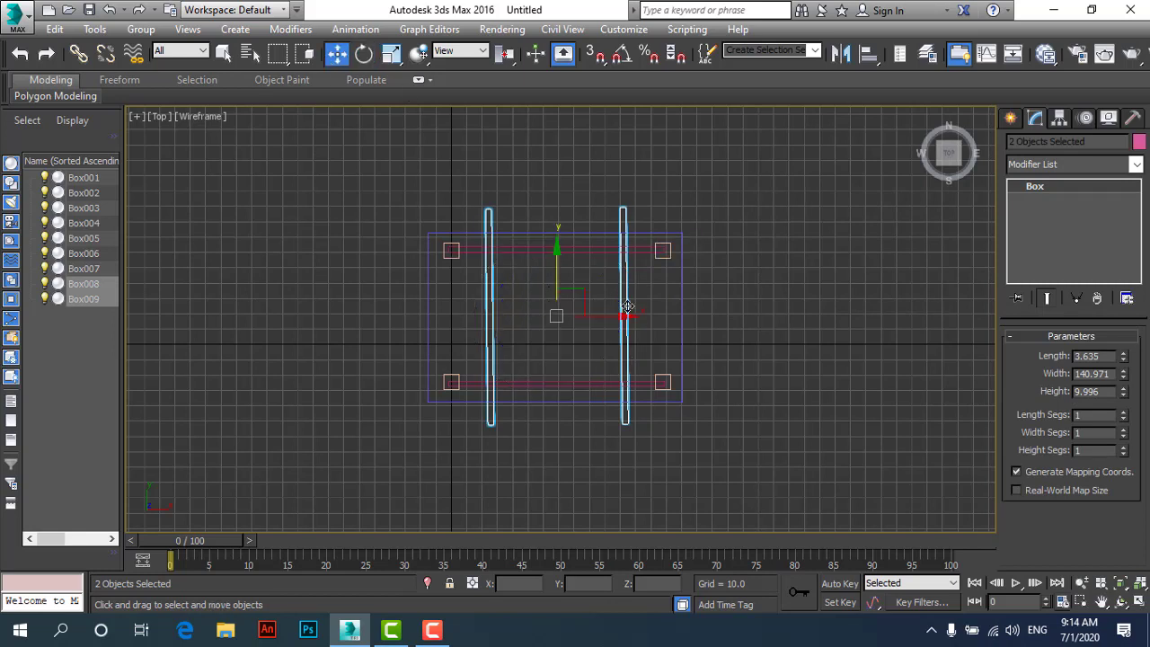
click(694, 306)
click(491, 301)
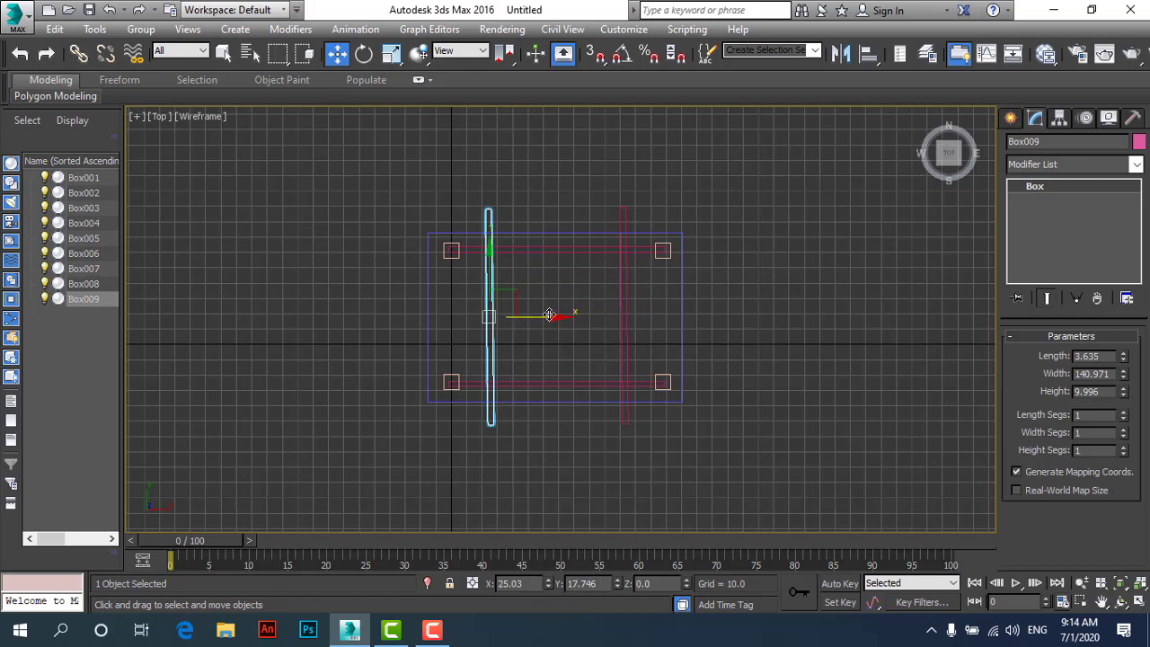
drag(548, 314, 510, 311)
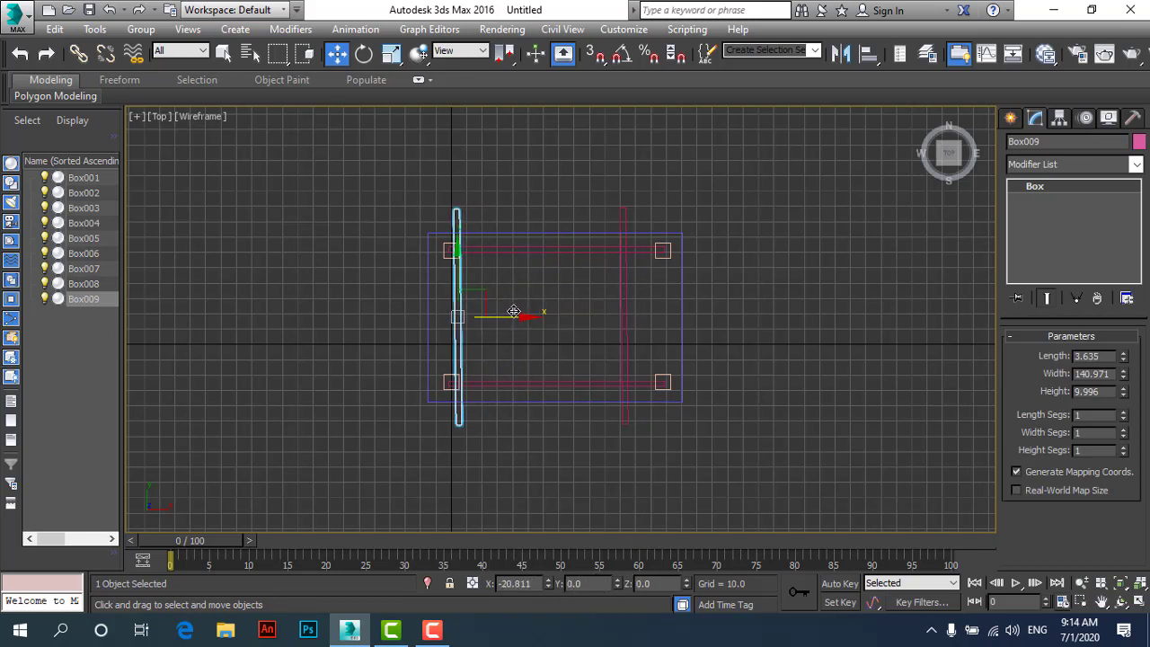
Slide Box008 right along X onto the right pair of legs.
click(625, 304)
drag(685, 312, 723, 315)
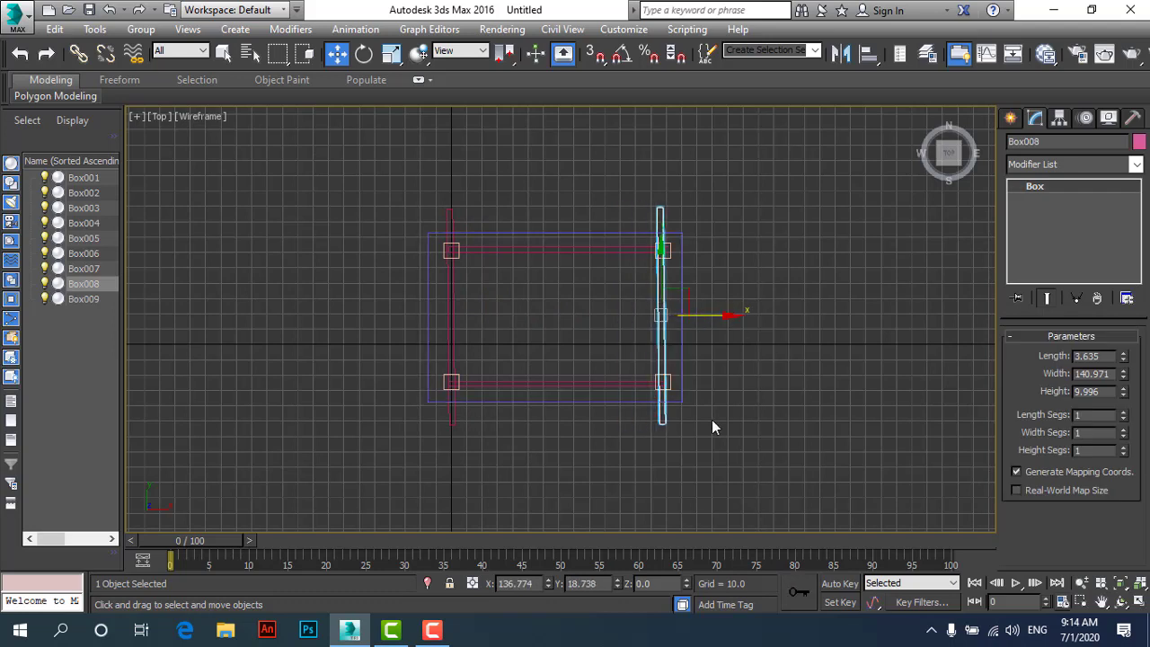
right_click(623, 583)
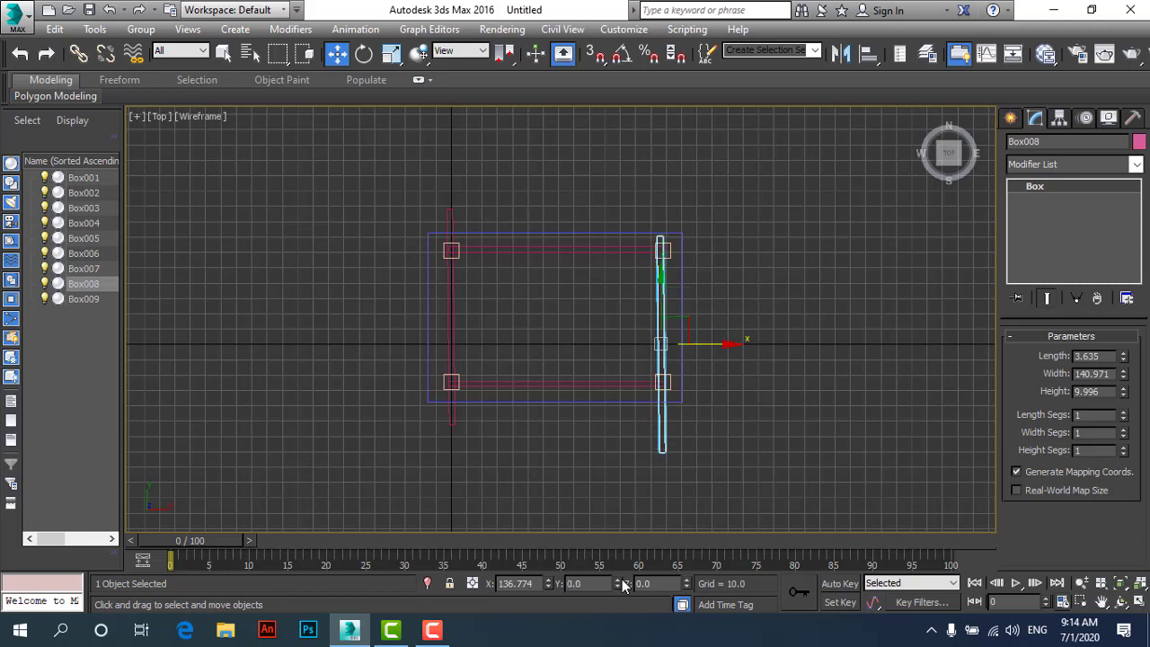
key(ctrl+z)
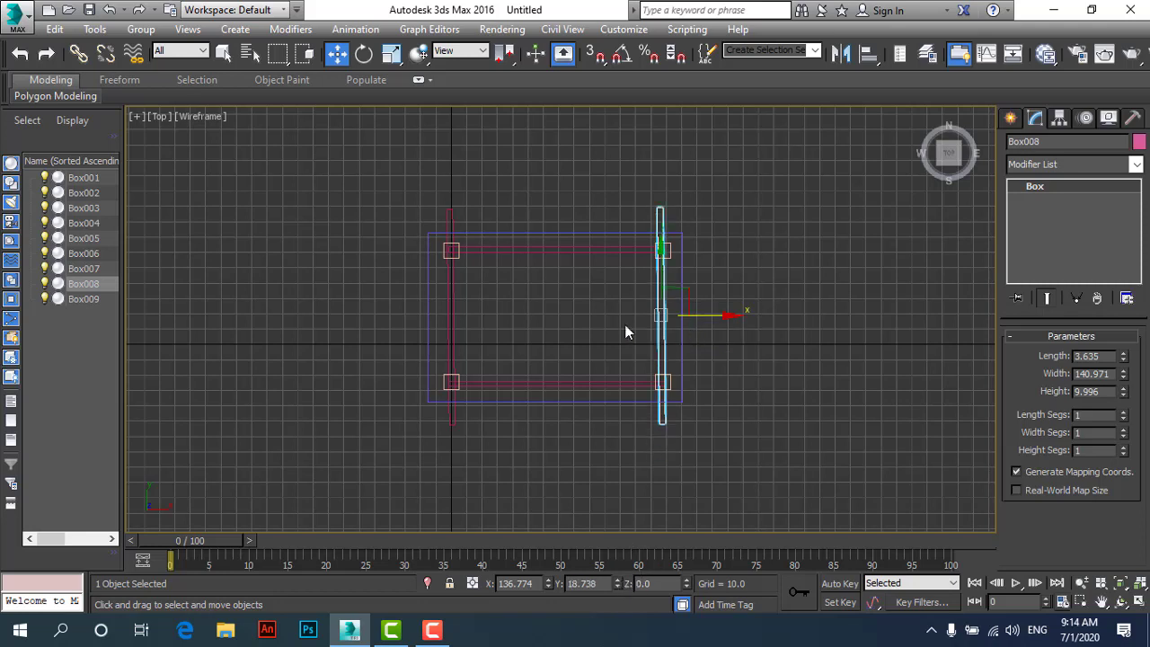
key(ctrl+z)
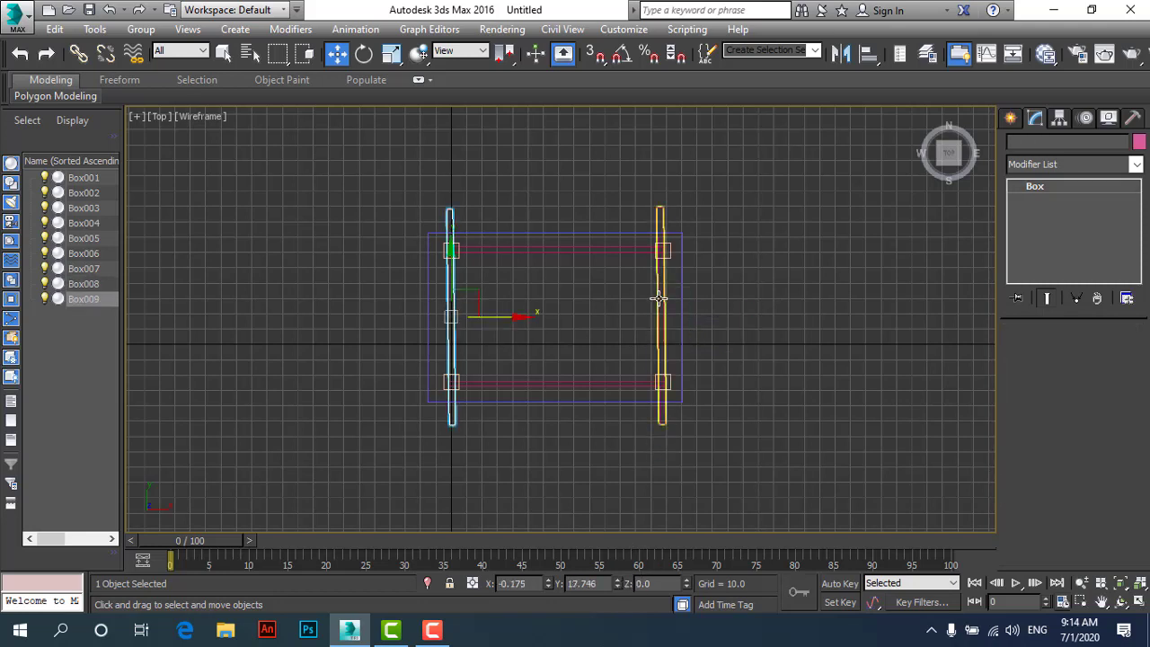
key(ctrl+y)
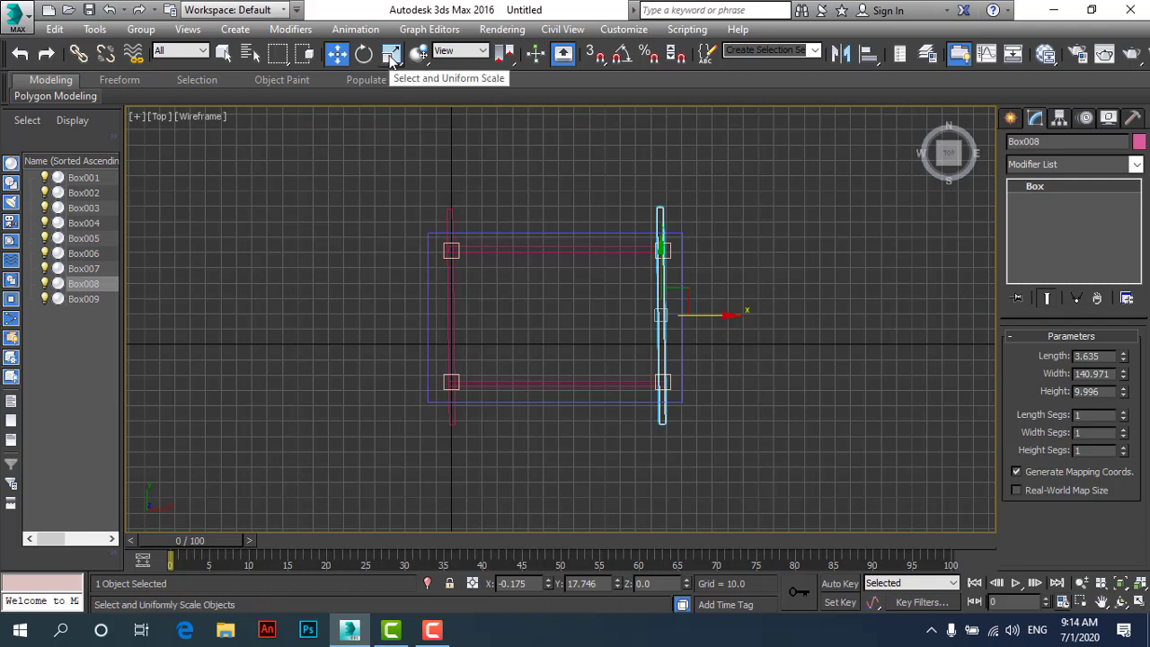
Scale Box008 and Box009 down along Y to about 65% to fit between the legs.
click(391, 54)
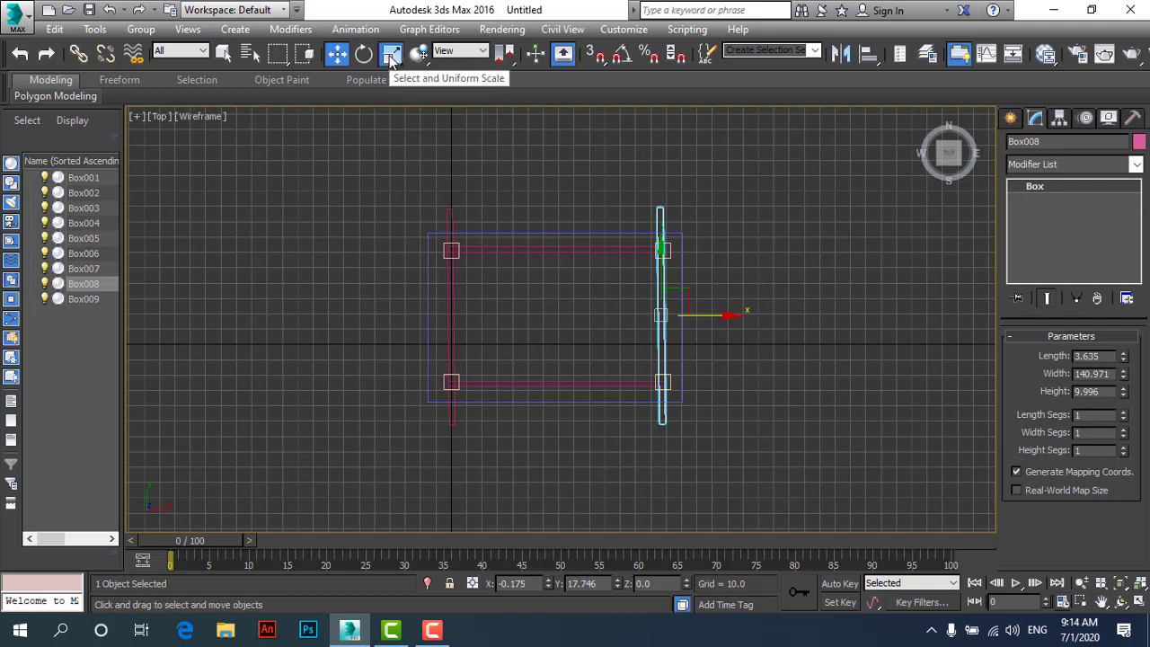
click(453, 286)
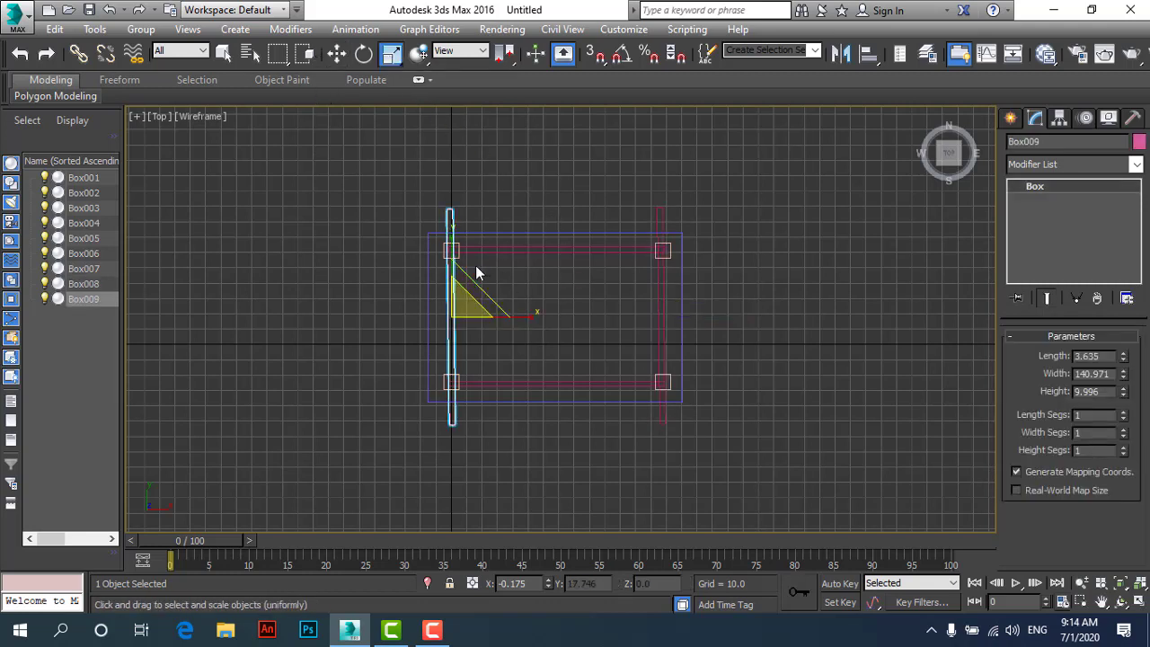
drag(451, 250, 451, 268)
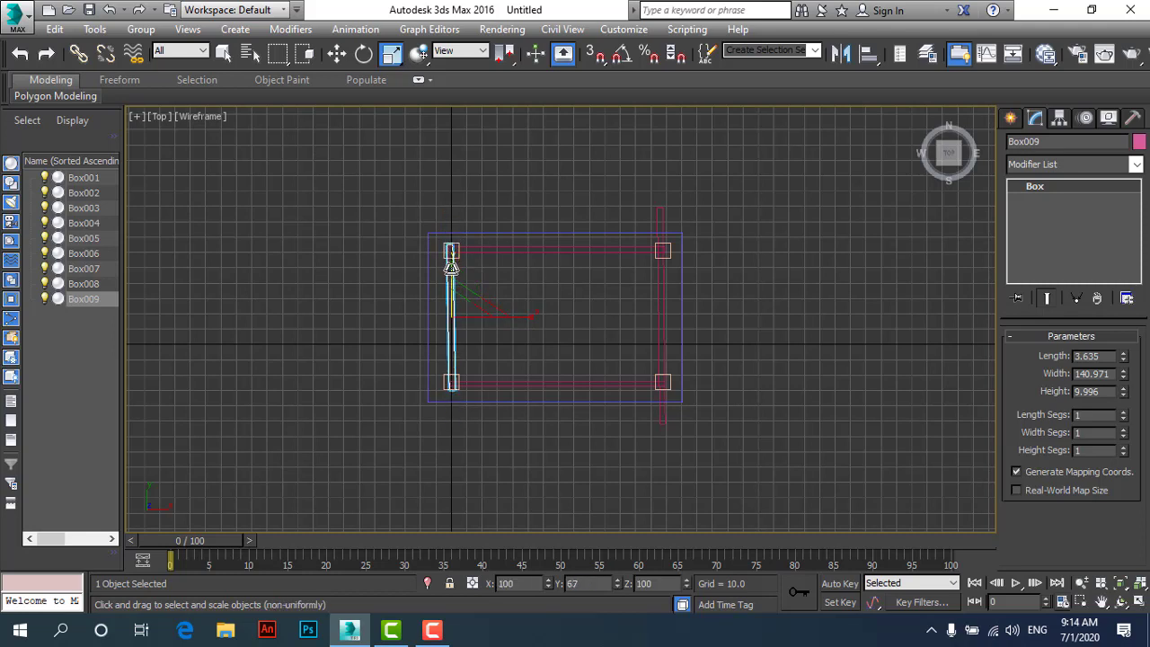
key(ctrl+z)
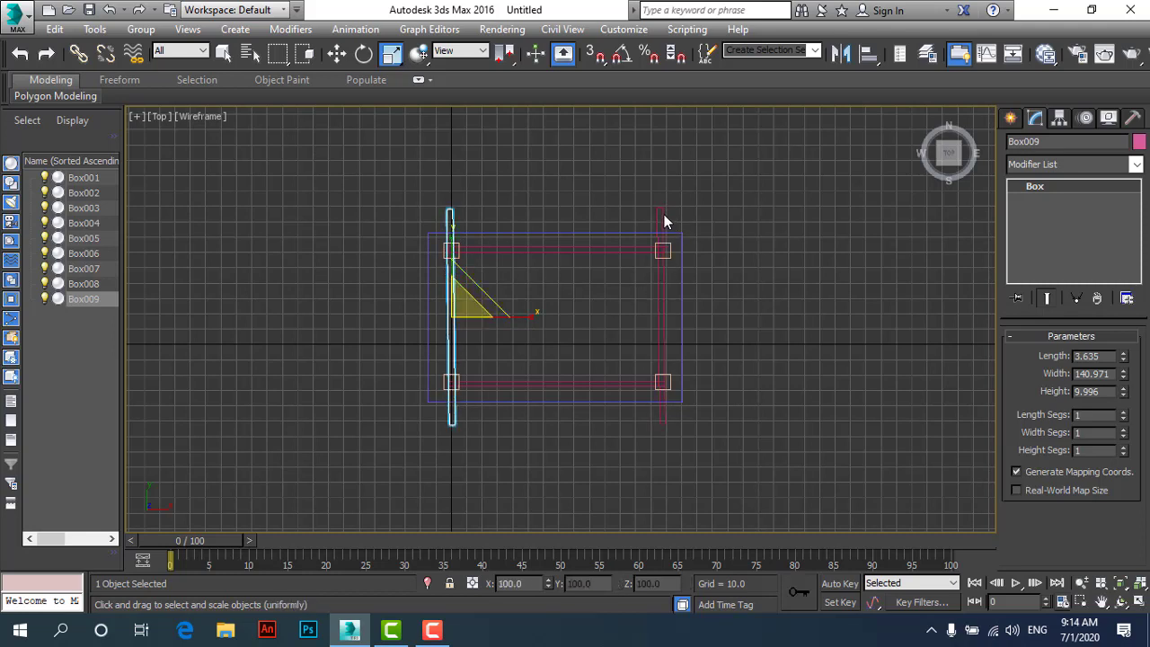
click(663, 221)
ctrl+click(450, 219)
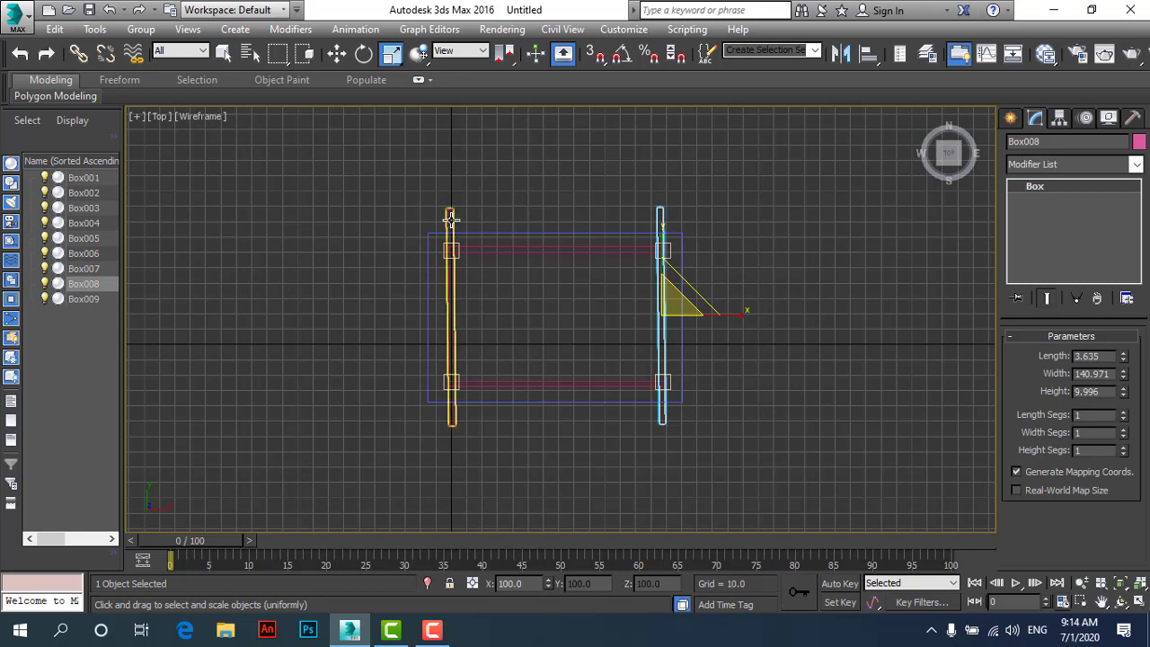
drag(555, 240, 554, 271)
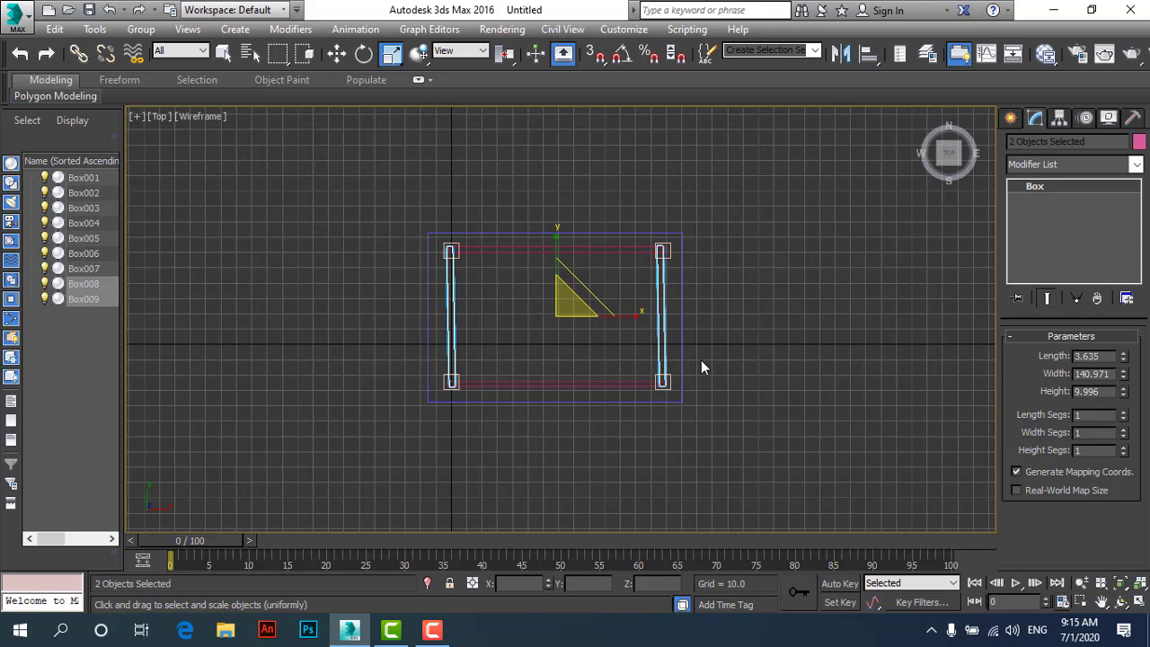
Return to four views, select the four rails, and pan the Front view to frame the table.
key(w)
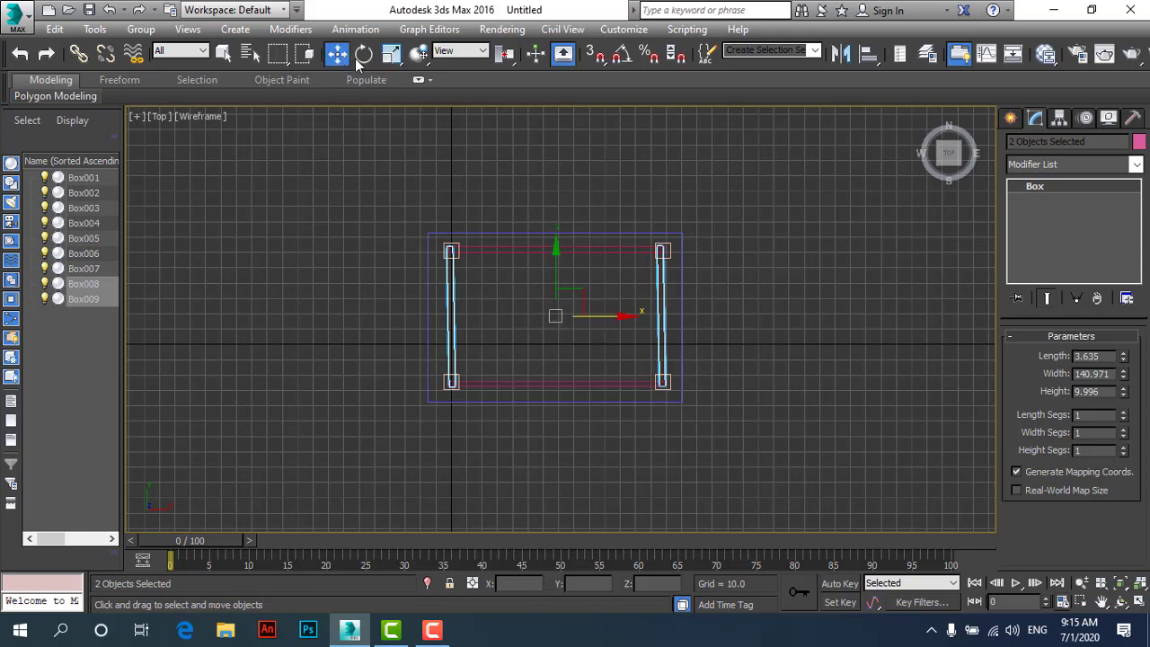
click(1140, 602)
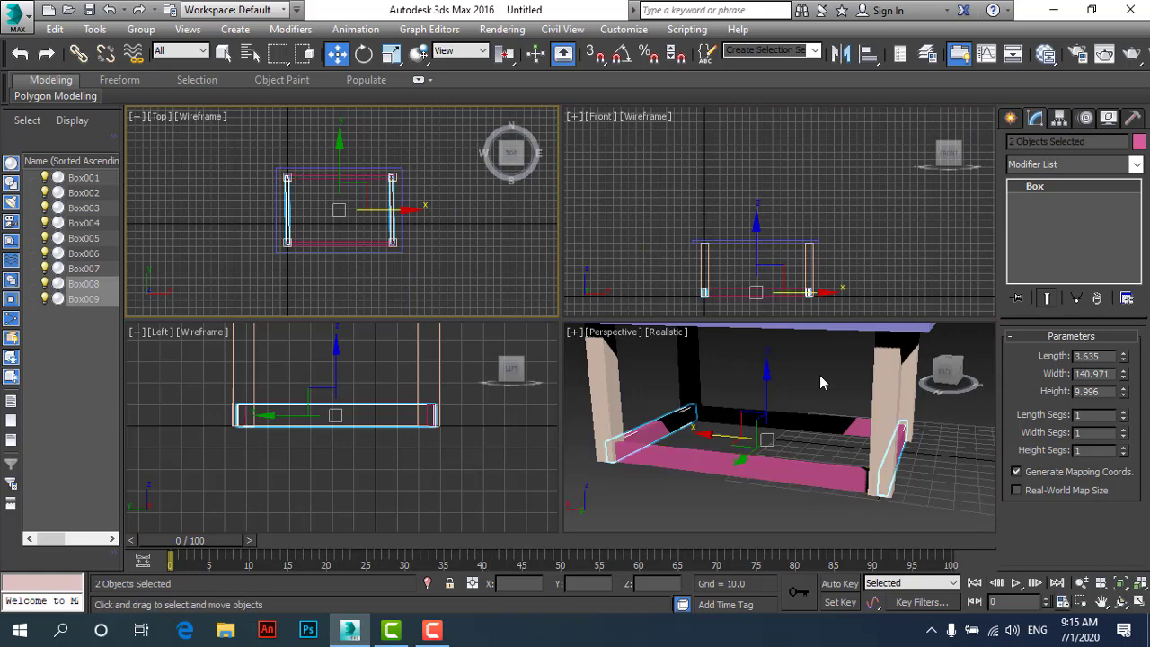
click(863, 249)
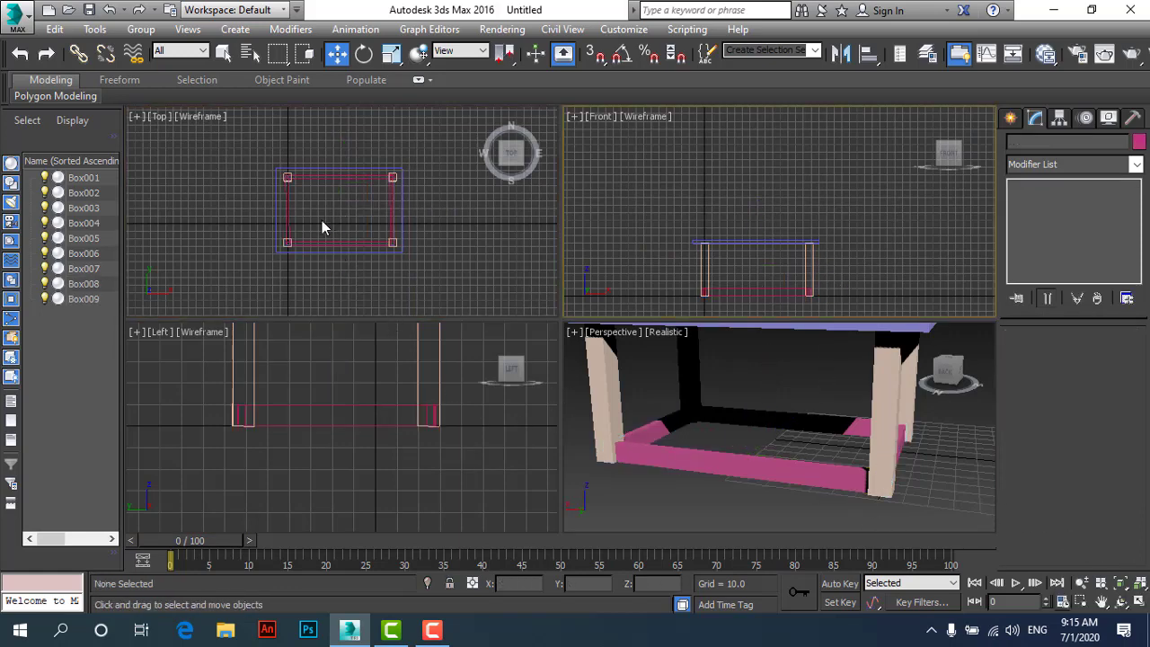
click(284, 210)
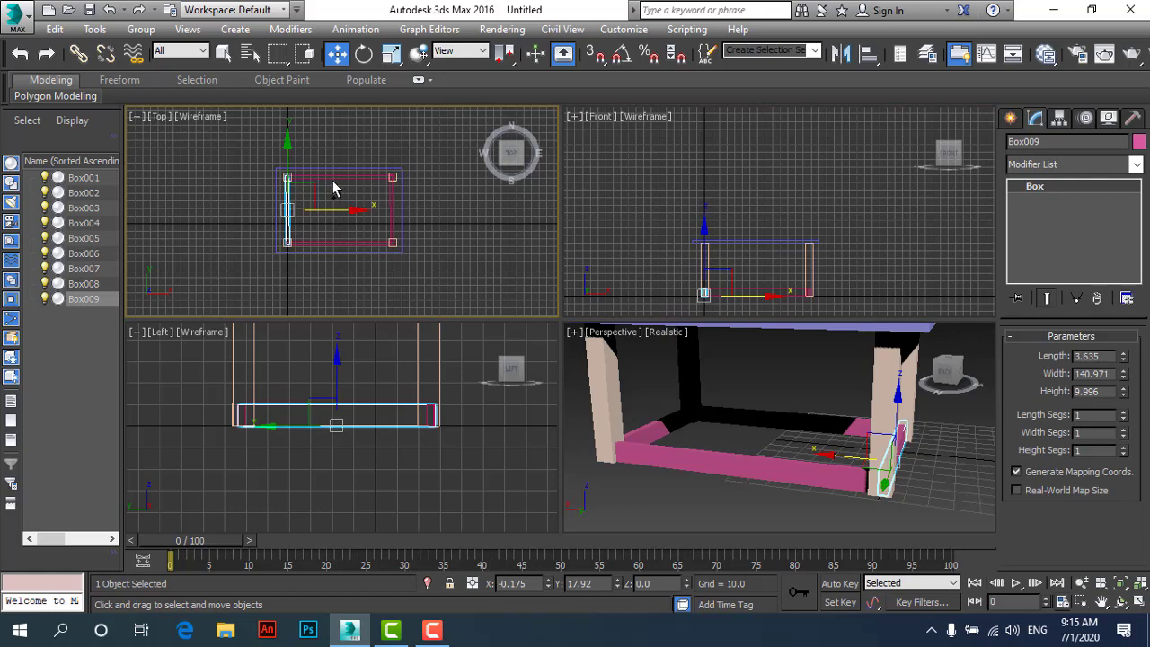
ctrl+click(391, 213)
ctrl+click(340, 177)
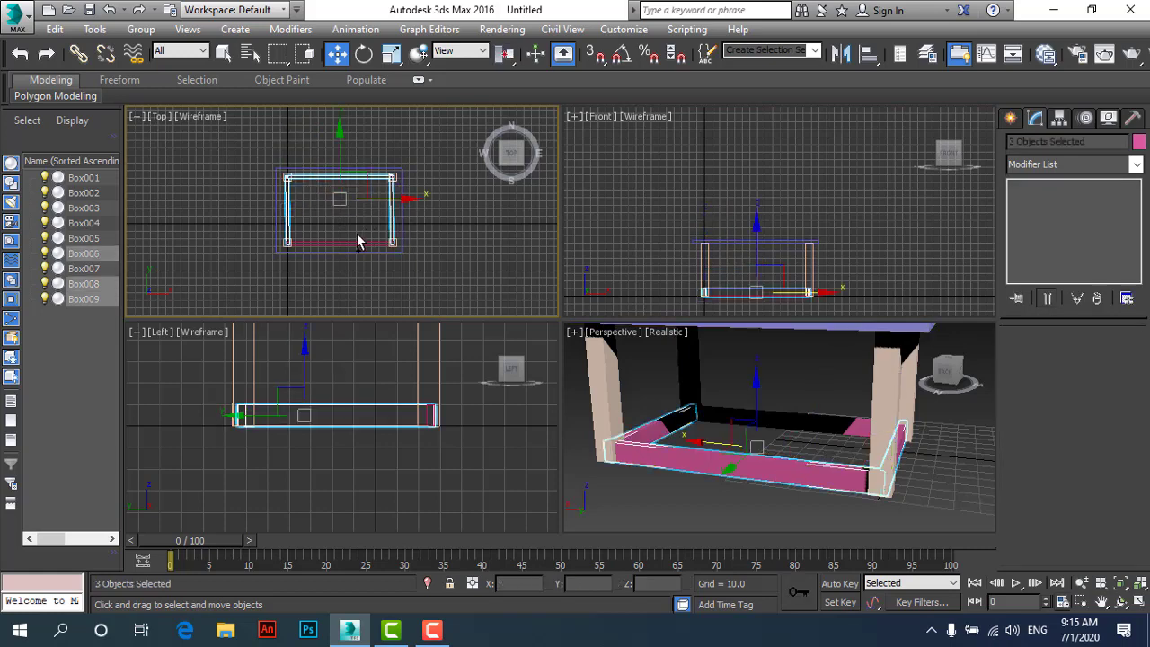
ctrl+click(355, 242)
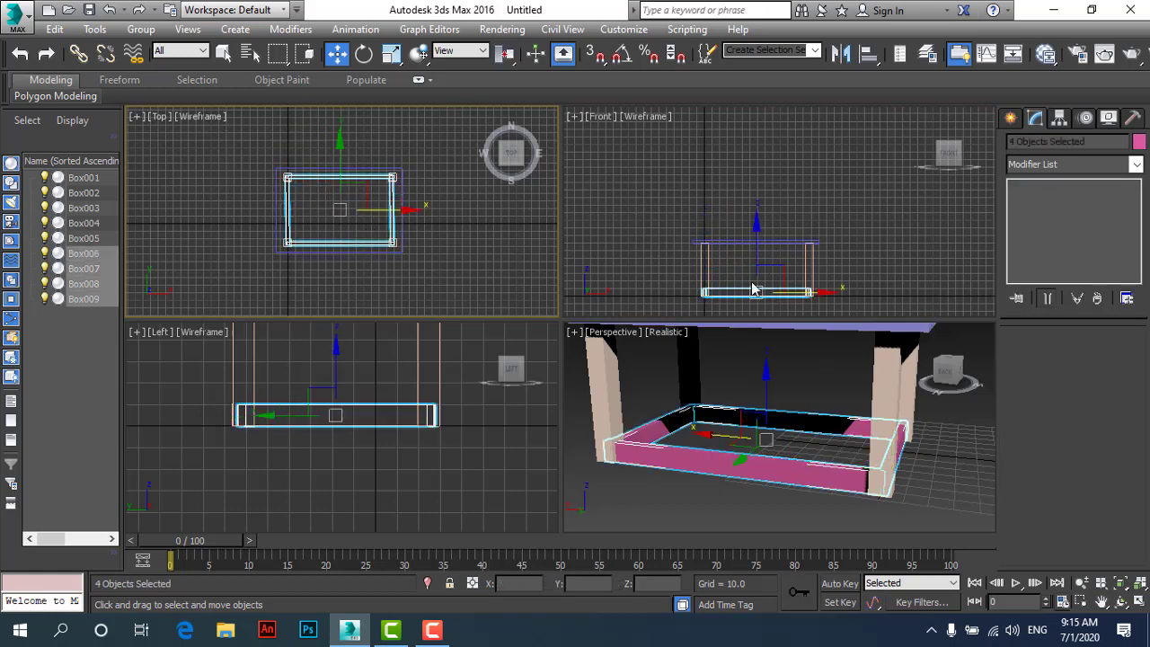
right_click(782, 205)
scroll(757, 268, up, 4)
scroll(757, 268, up, 3)
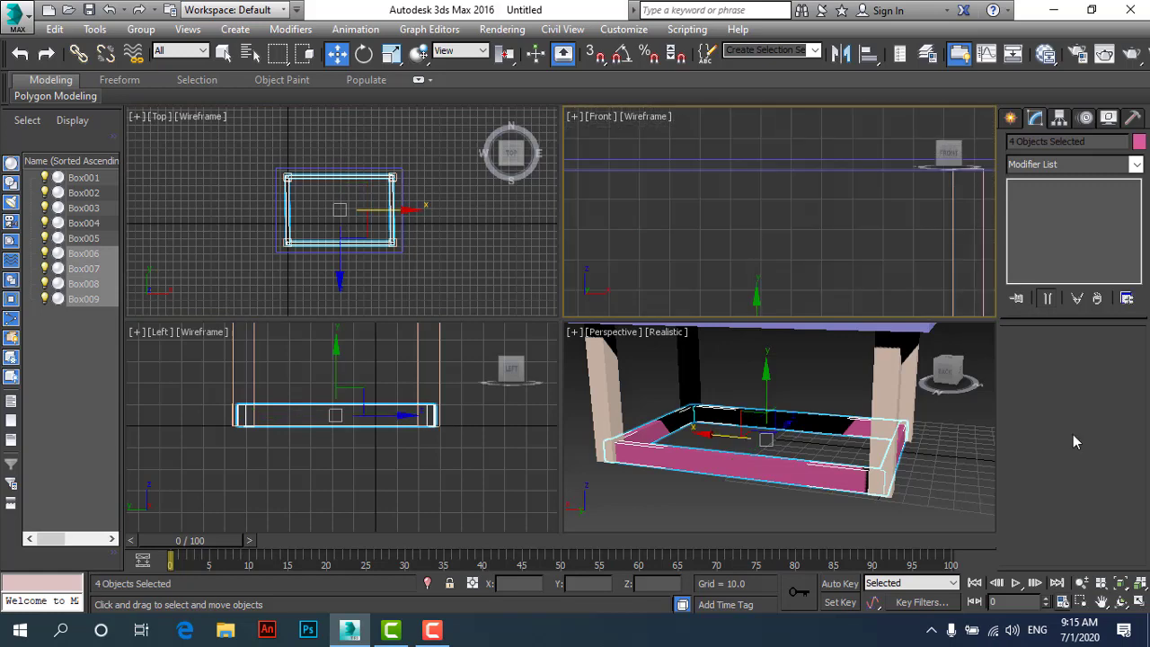
scroll(751, 214, down, 5)
click(1101, 602)
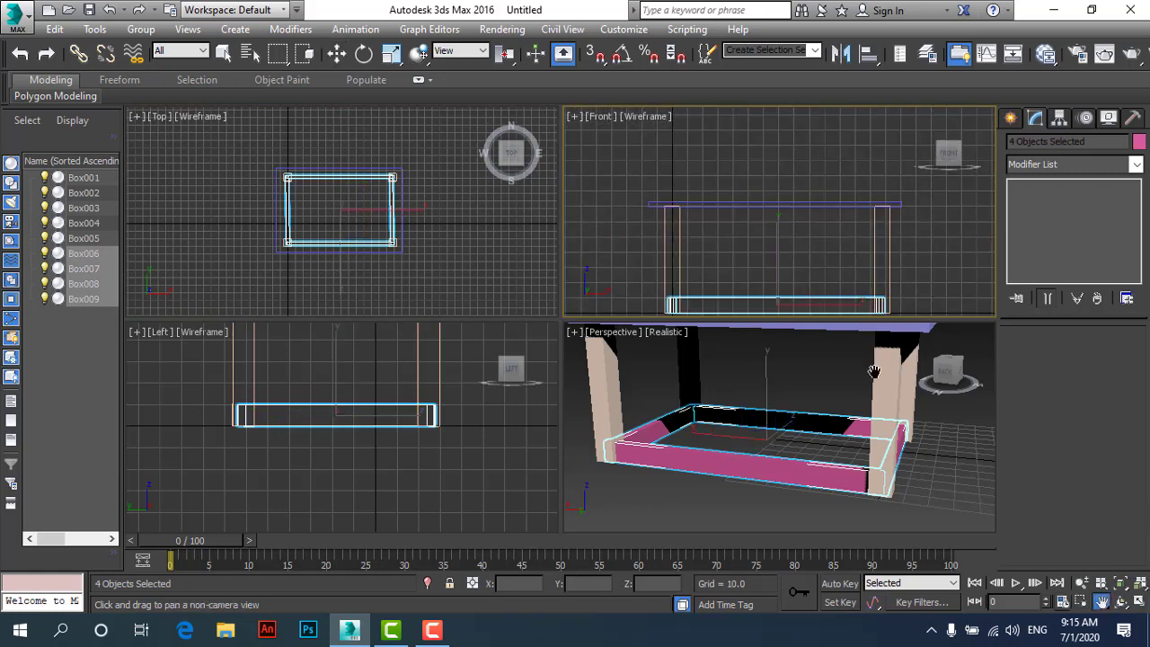
mouse_move(783, 283)
mouse_down()
mouse_move(783, 247)
mouse_move(688, 192)
mouse_up()
Reselect all four bottom frame rails with a marquee in the Top view.
click(336, 53)
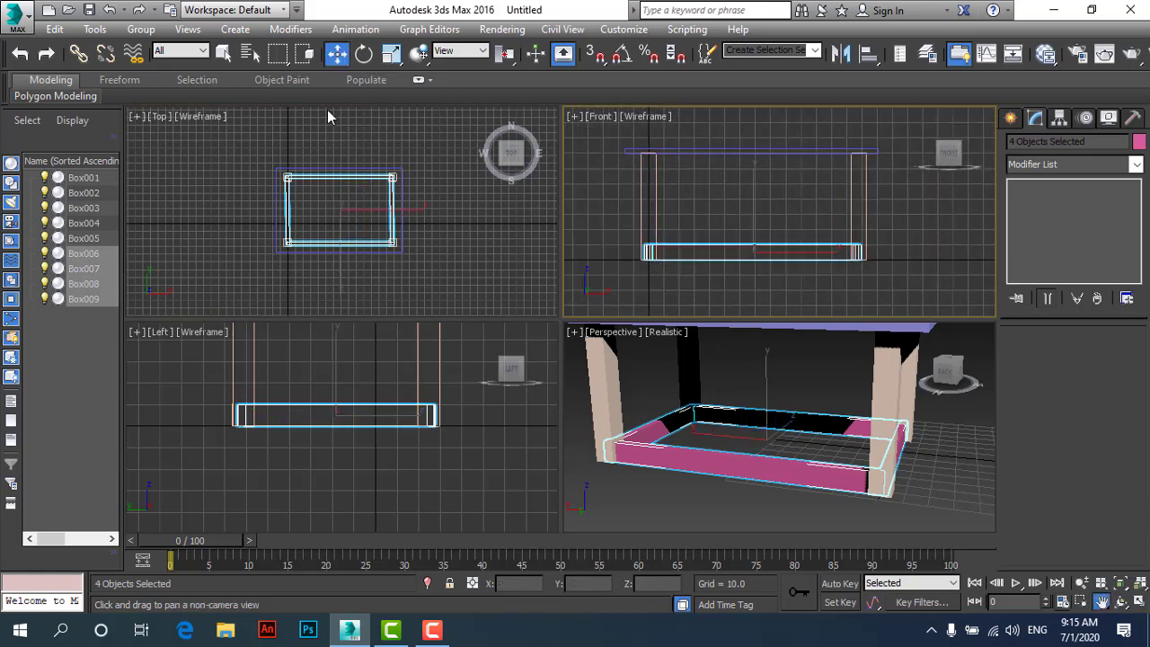
click(332, 446)
scroll(328, 438, down, 4)
scroll(328, 384, up, 4)
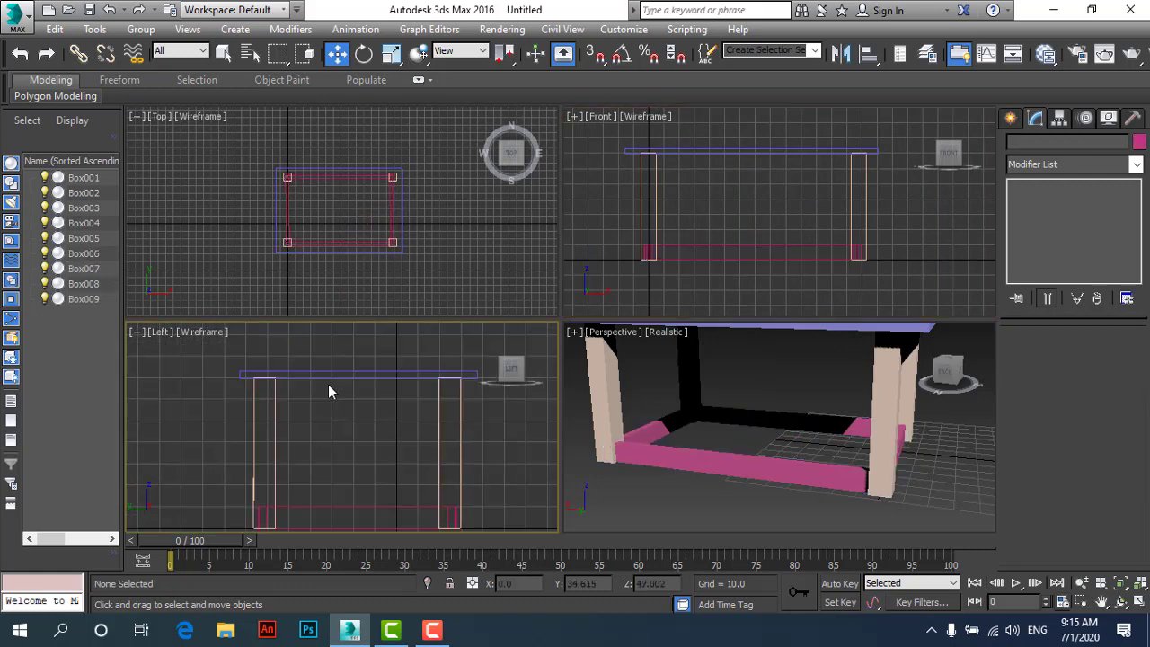
click(286, 209)
click(359, 178)
ctrl+click(287, 215)
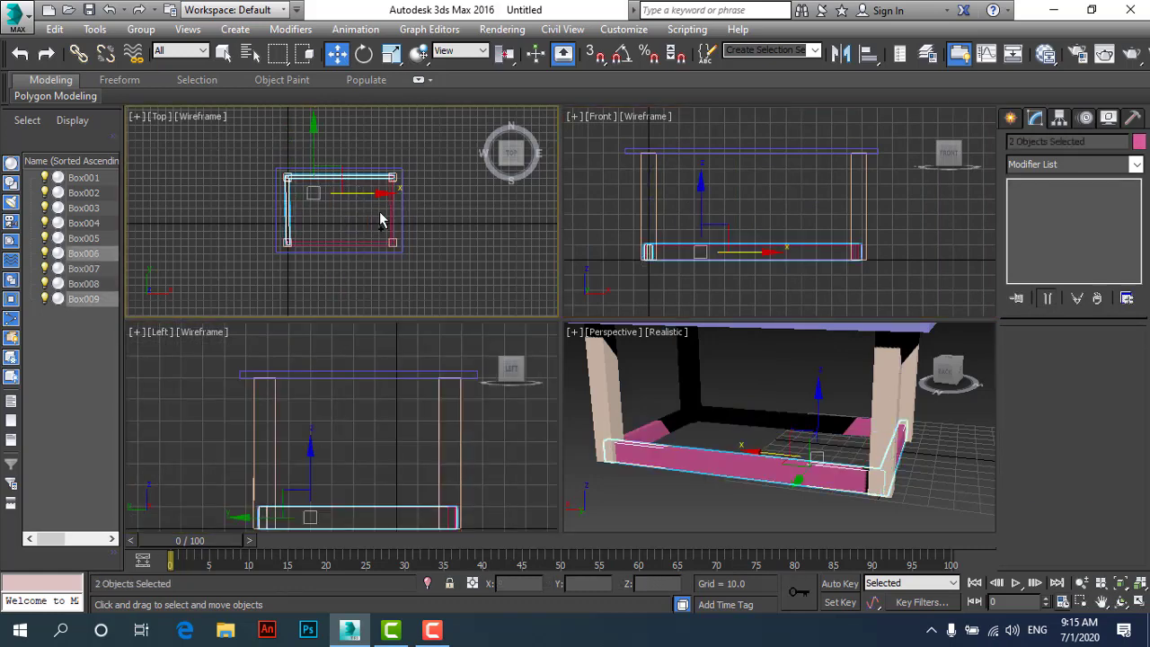
ctrl+click(391, 225)
ctrl+click(349, 242)
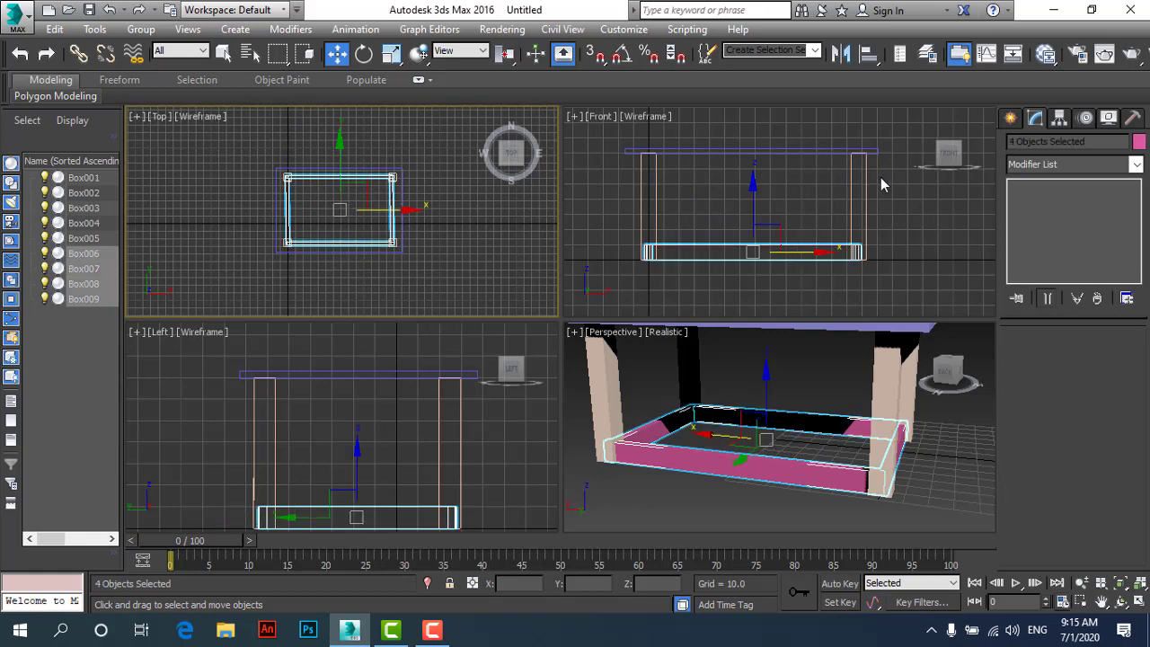
click(725, 131)
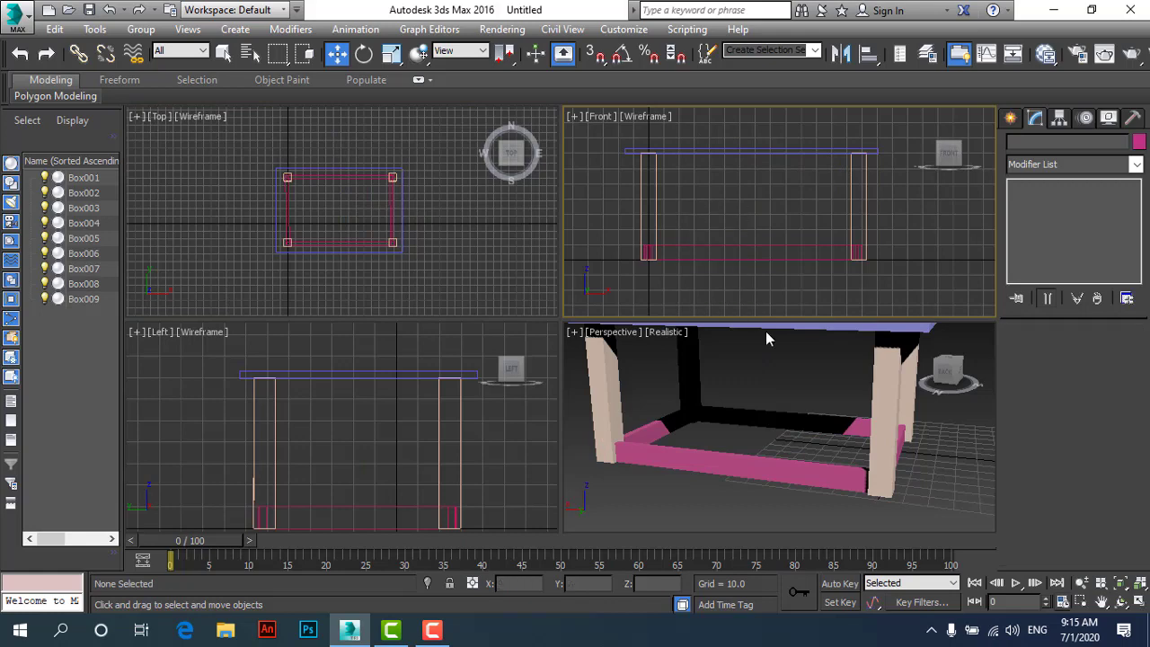
click(442, 255)
drag(441, 259, 274, 166)
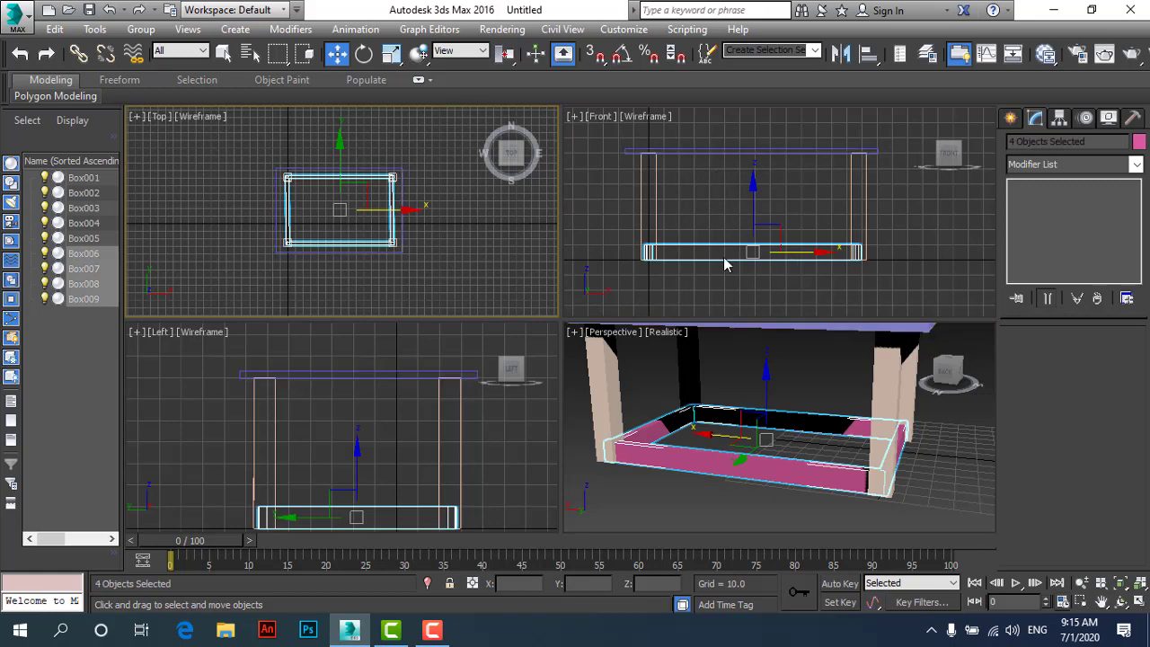
Cycle the active viewport, ending with the Front view active and the rails still selected.
right_click(747, 123)
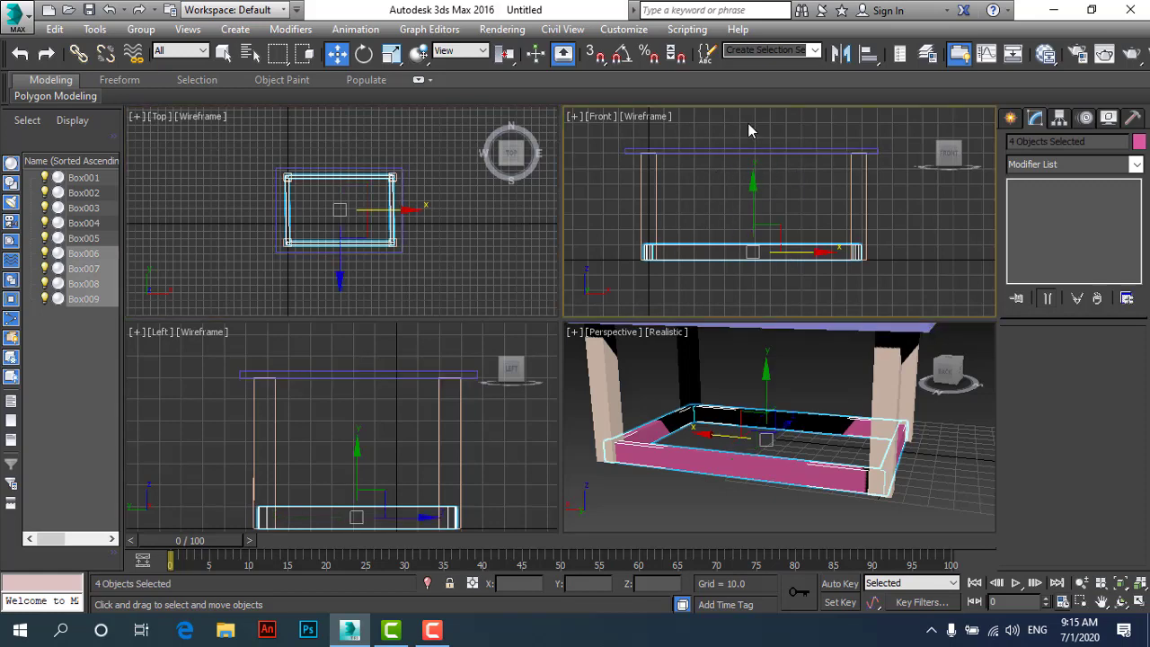
right_click(235, 393)
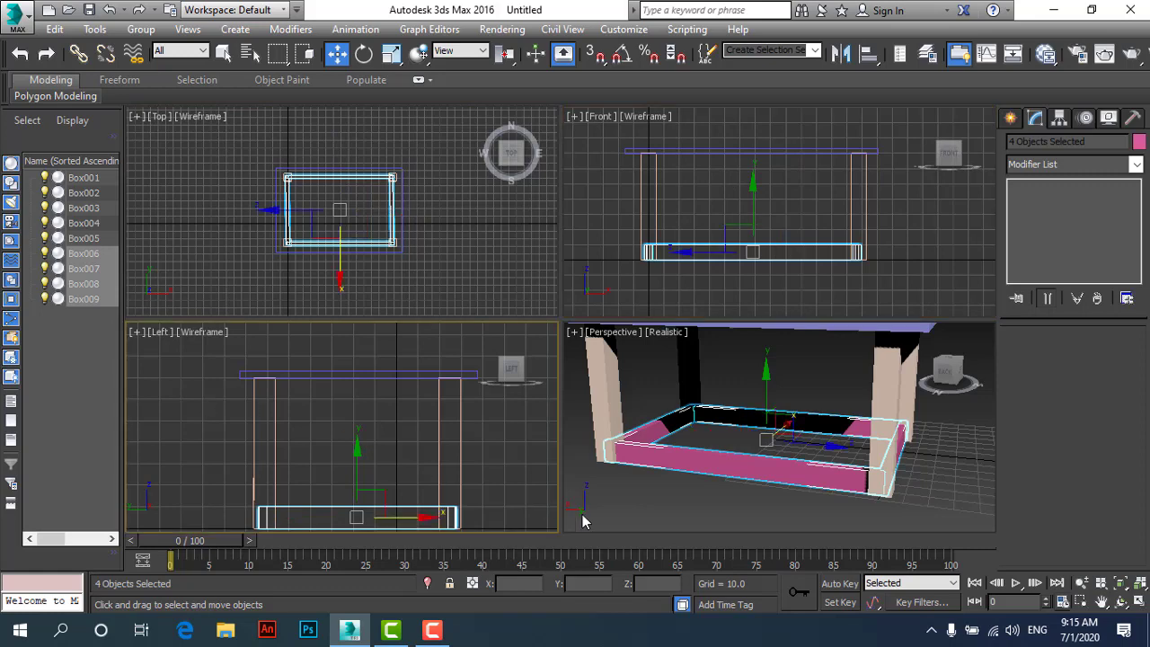
right_click(676, 500)
right_click(919, 262)
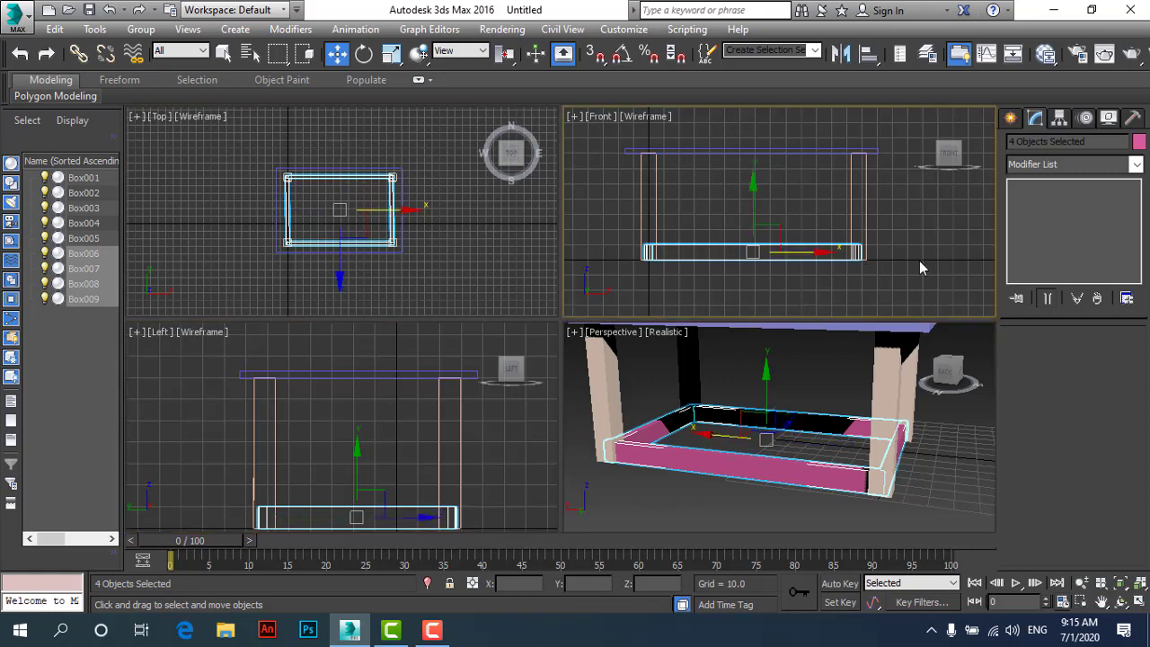
right_click(458, 264)
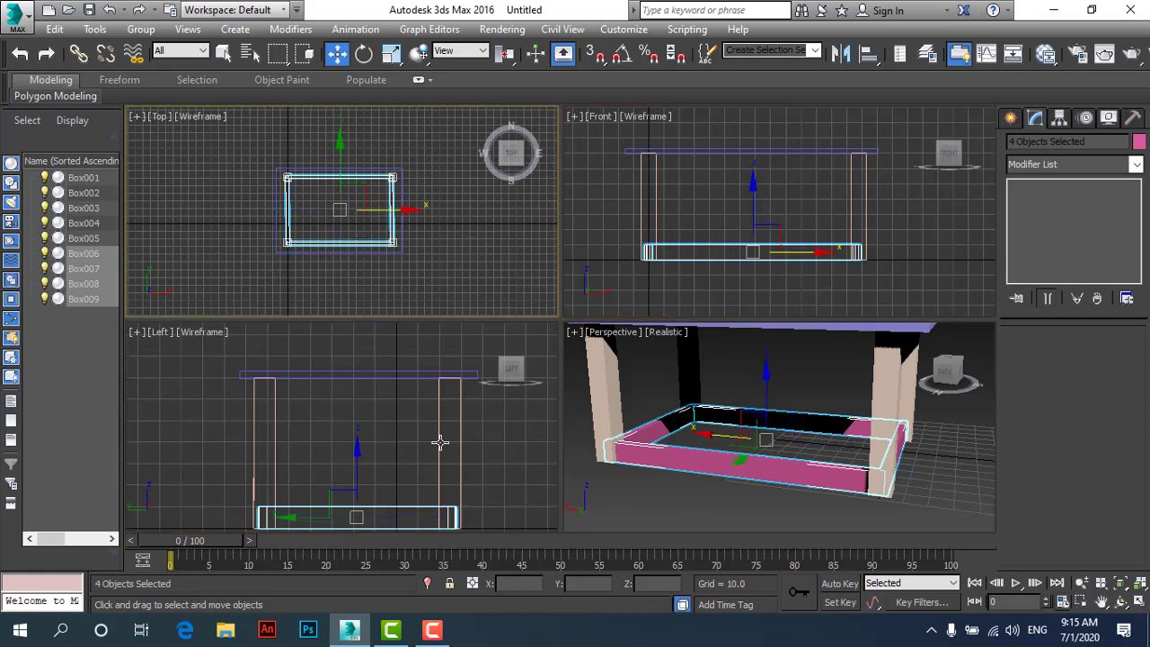
right_click(442, 441)
right_click(602, 221)
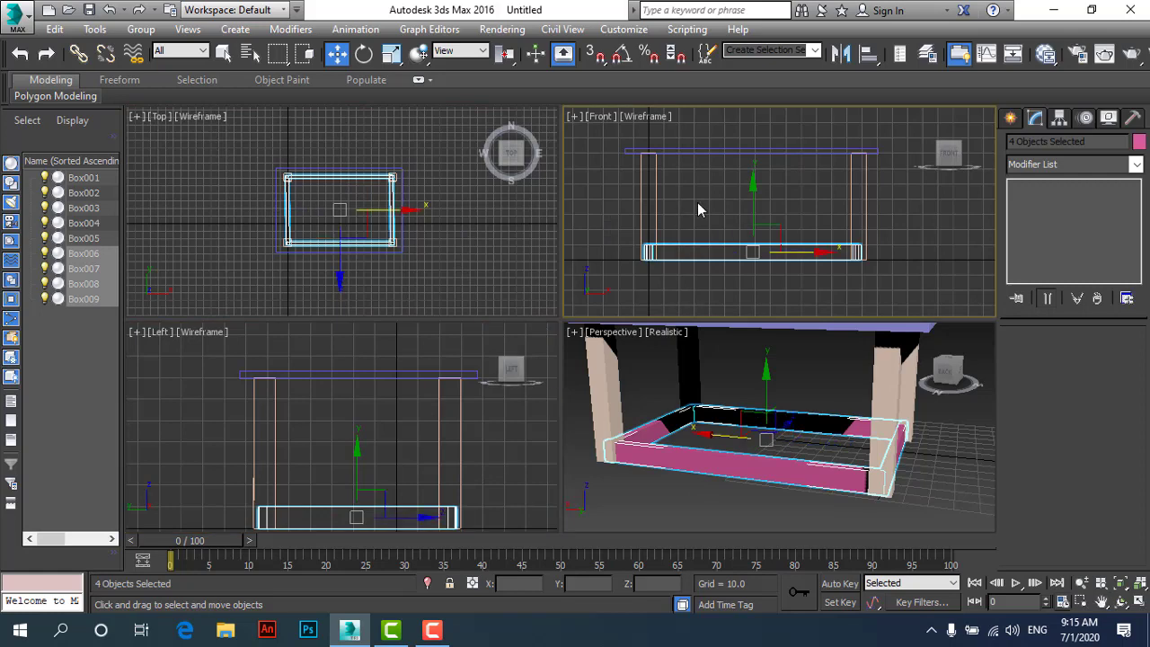
Marquee-select the four rails and raise them to Y 61.008, just under the tabletop.
click(804, 140)
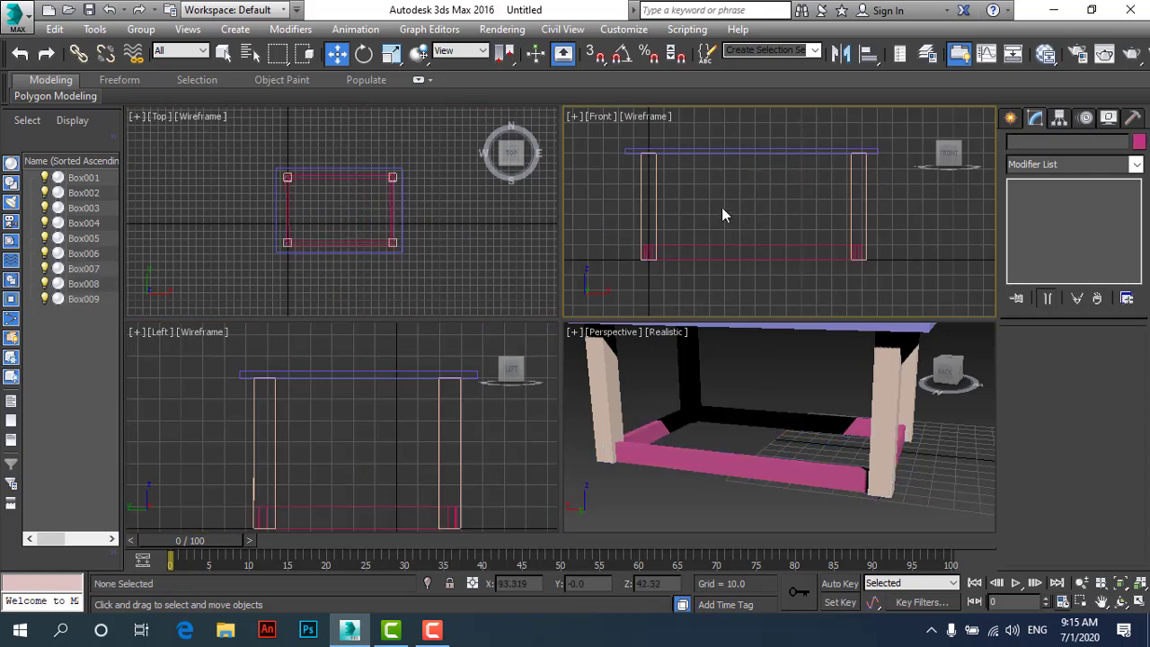
click(497, 256)
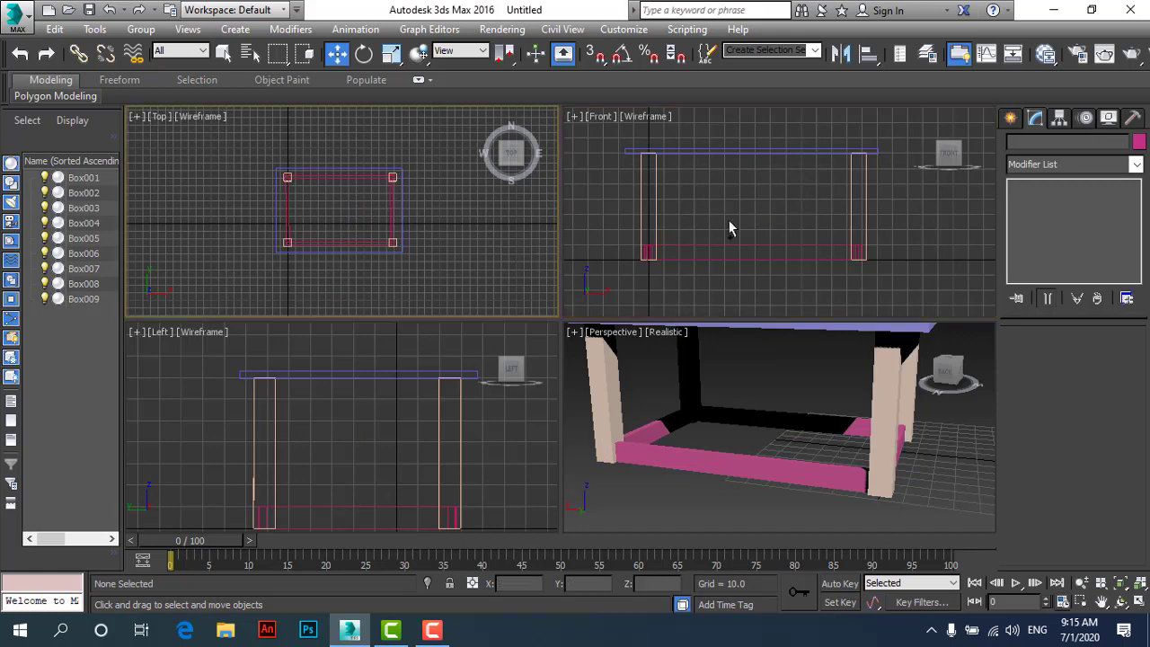
drag(729, 226, 773, 269)
right_click(813, 173)
right_click(703, 79)
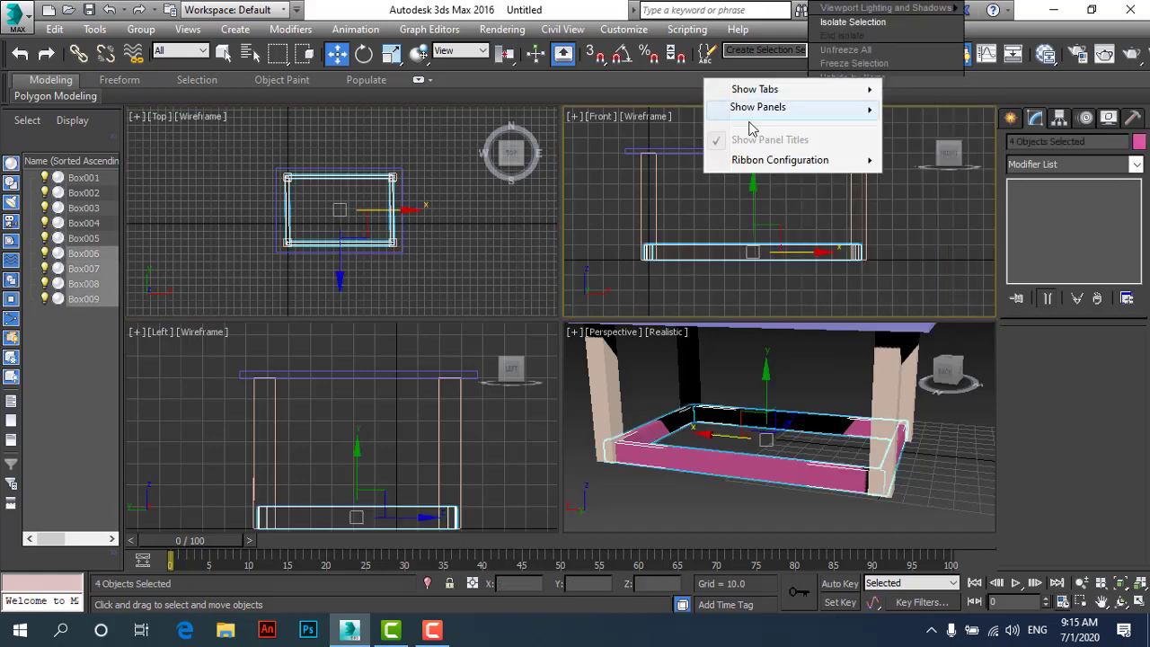
click(735, 208)
drag(753, 188, 726, 95)
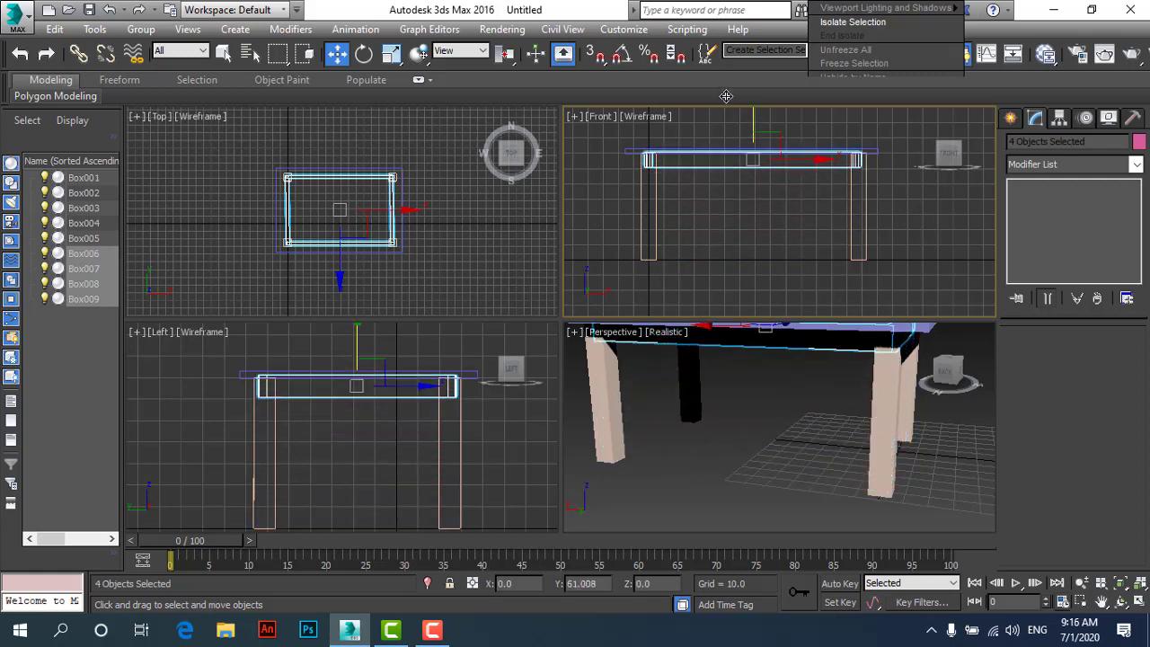
Maximize the Perspective view, then pan and orbit to a straight-on view of the table.
click(739, 394)
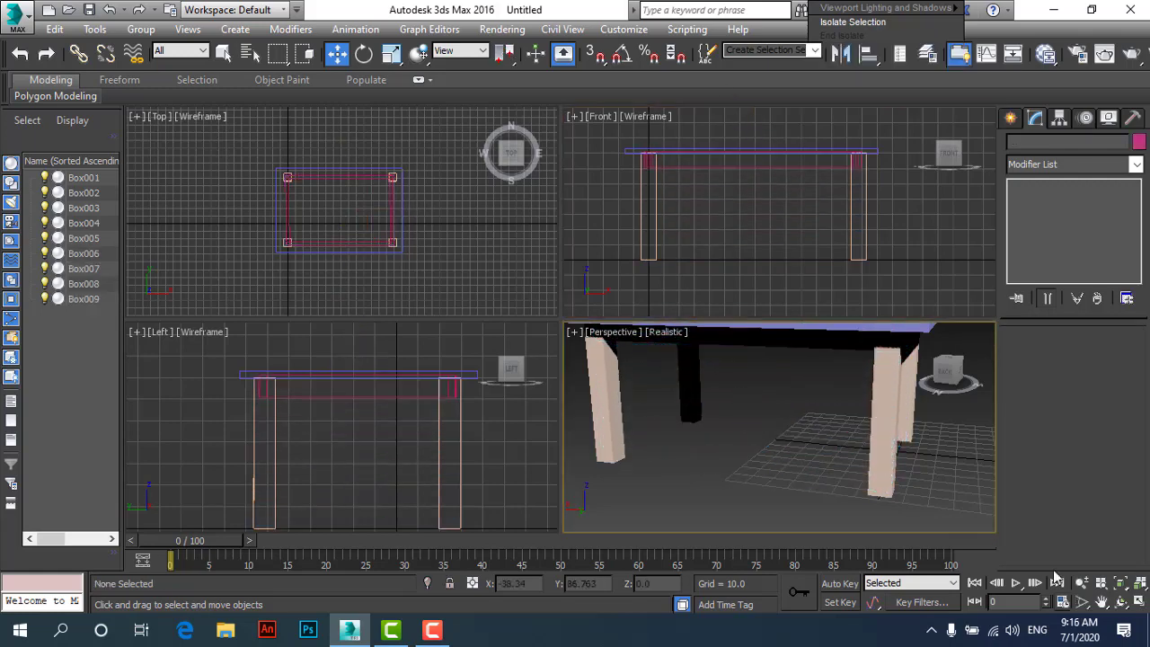
click(1140, 601)
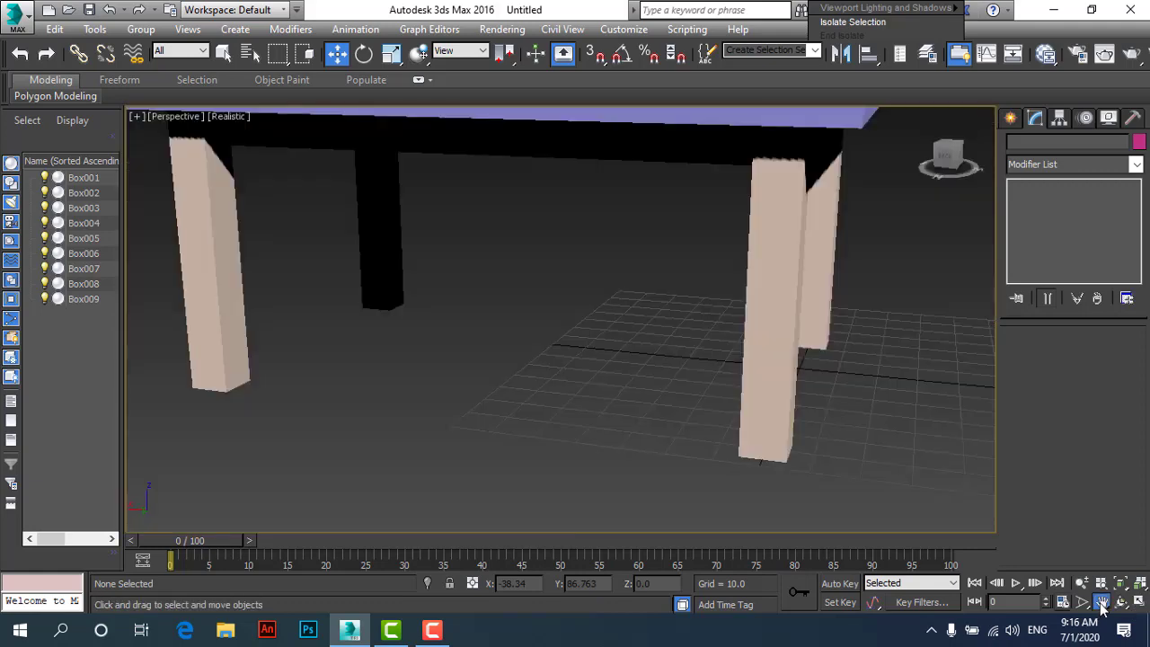
click(1102, 601)
drag(546, 268, 565, 336)
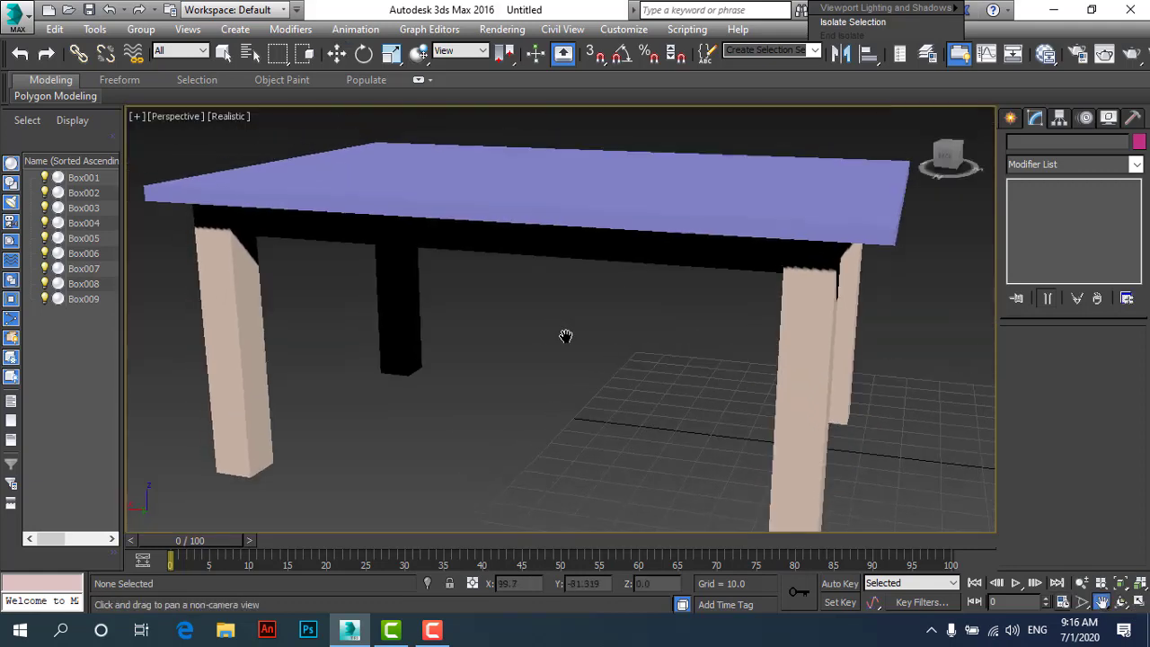
click(1123, 603)
mouse_move(629, 398)
mouse_down()
mouse_move(514, 311)
mouse_move(481, 328)
mouse_move(516, 333)
mouse_move(542, 318)
mouse_move(575, 369)
mouse_up()
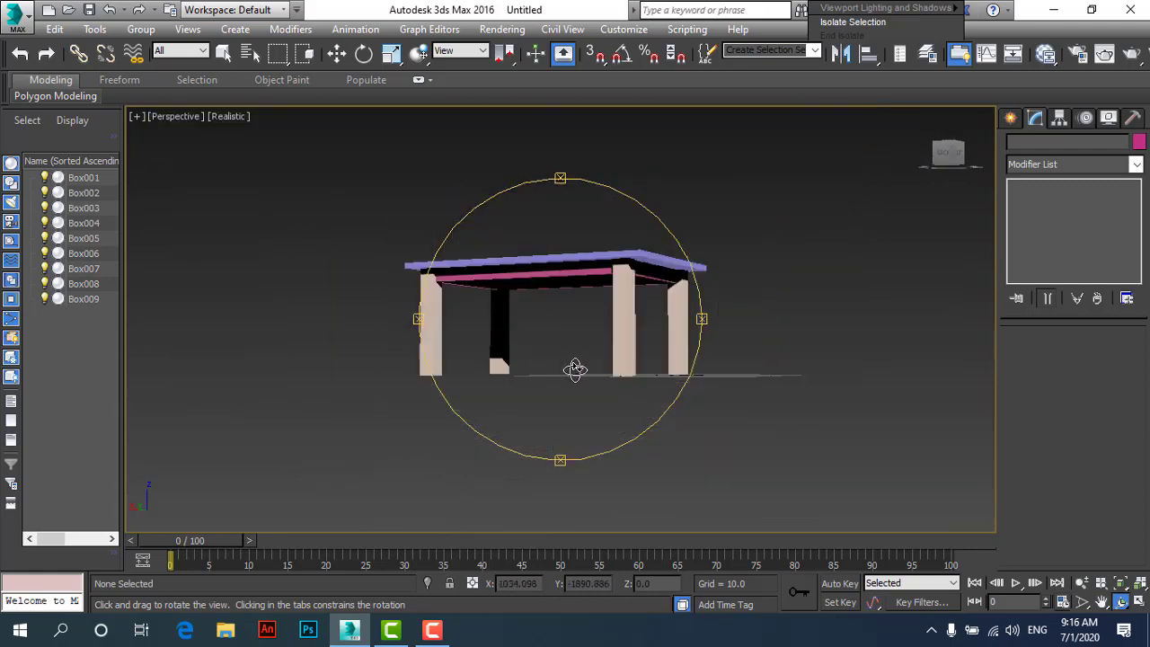
mouse_move(509, 283)
mouse_down()
mouse_move(486, 311)
mouse_move(511, 305)
mouse_move(488, 311)
mouse_up()
scroll(518, 326, up, 3)
click(332, 56)
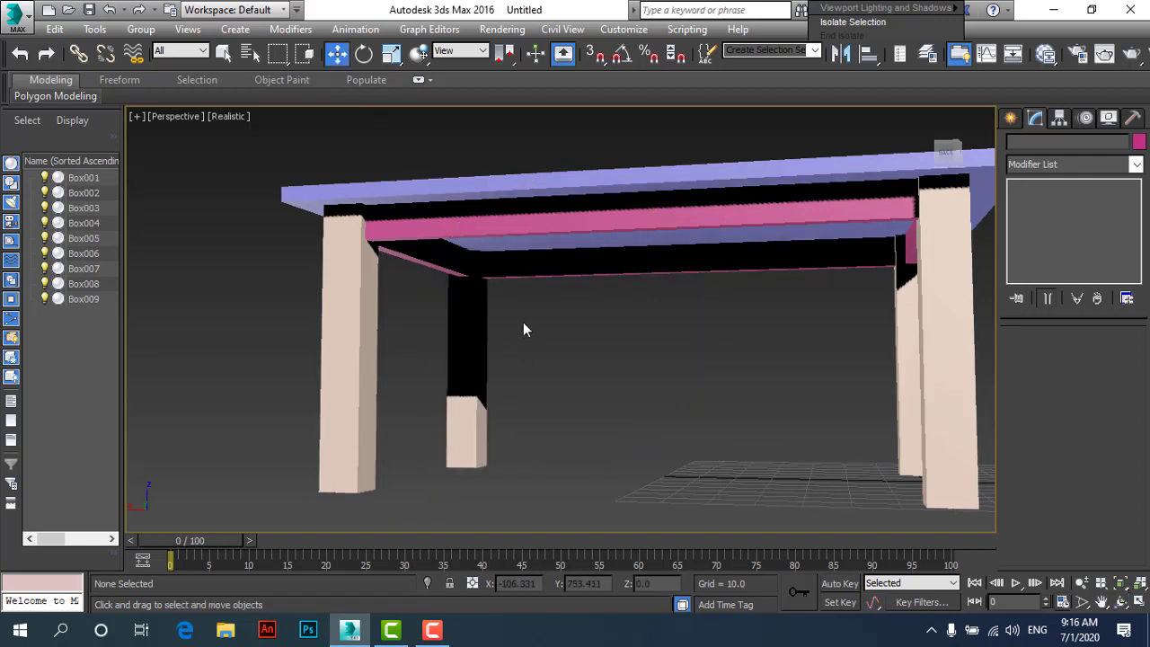
Turn off viewport shadows, re-orbit, restore four views and show Standard Primitives.
click(239, 117)
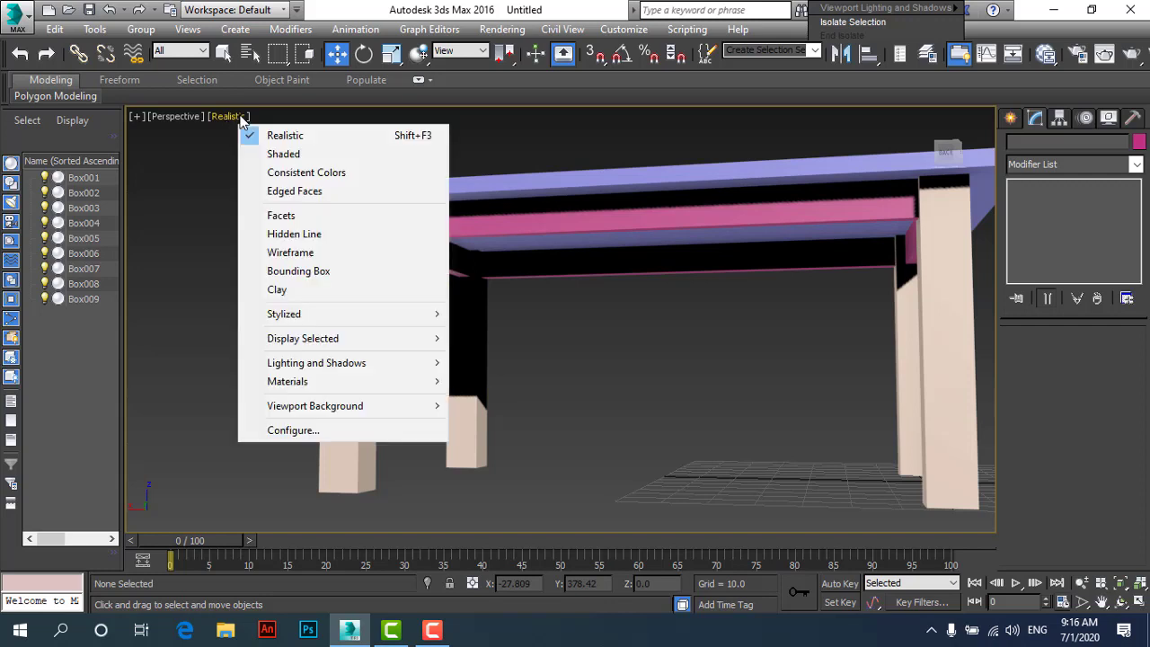
mouse_move(317, 363)
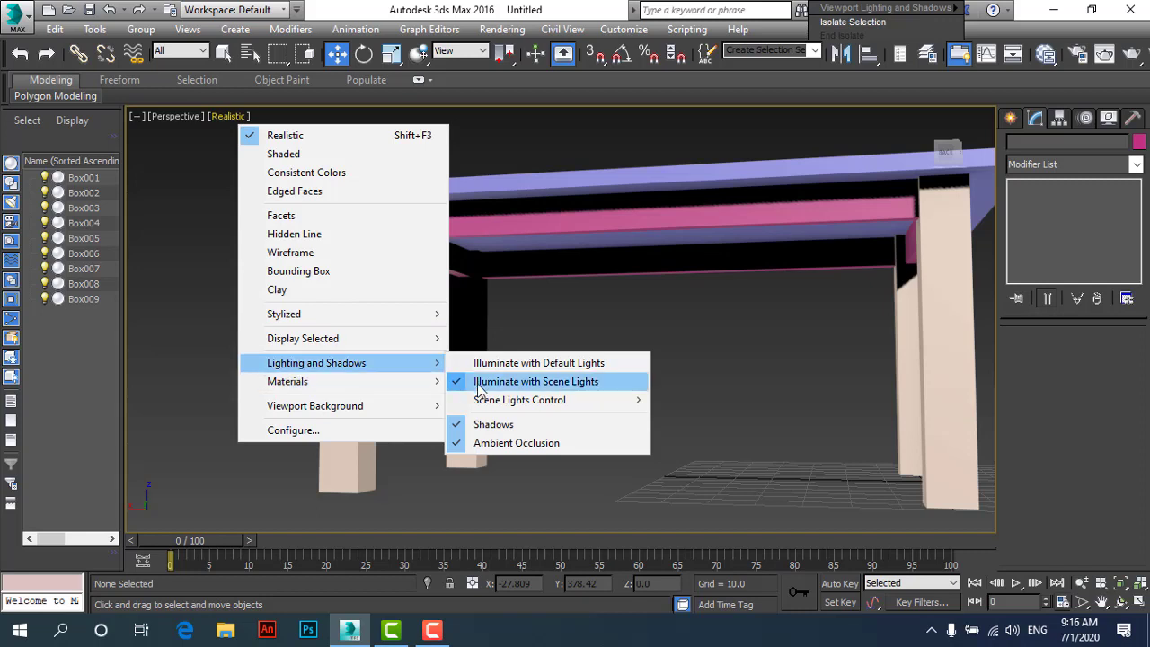
click(512, 426)
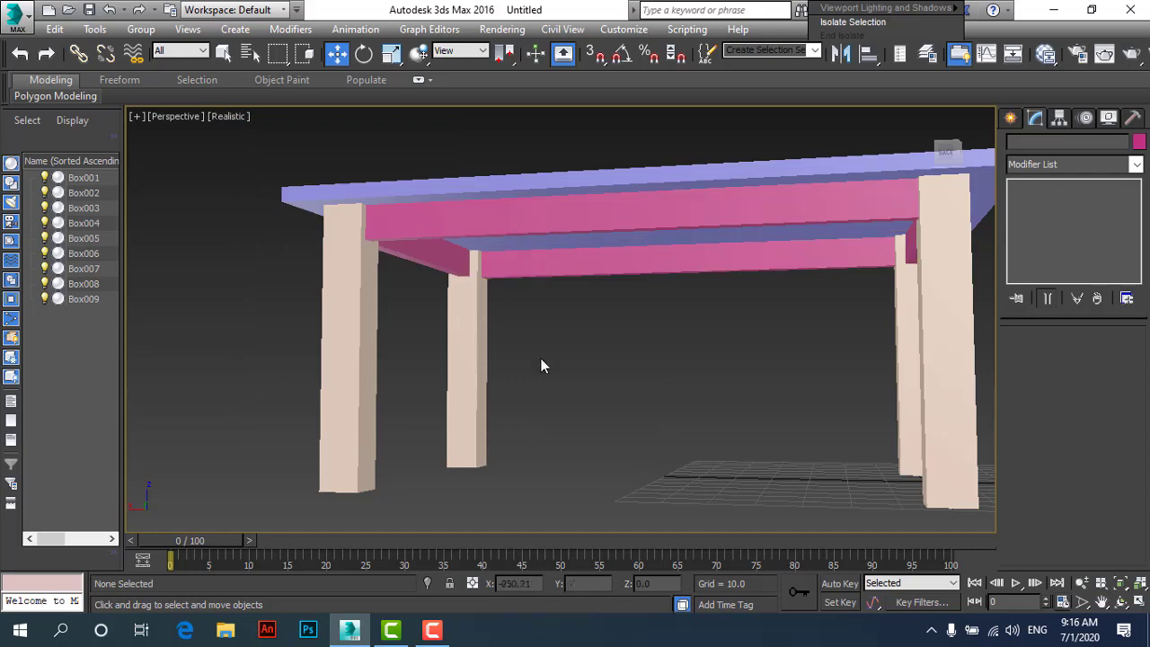
click(1121, 601)
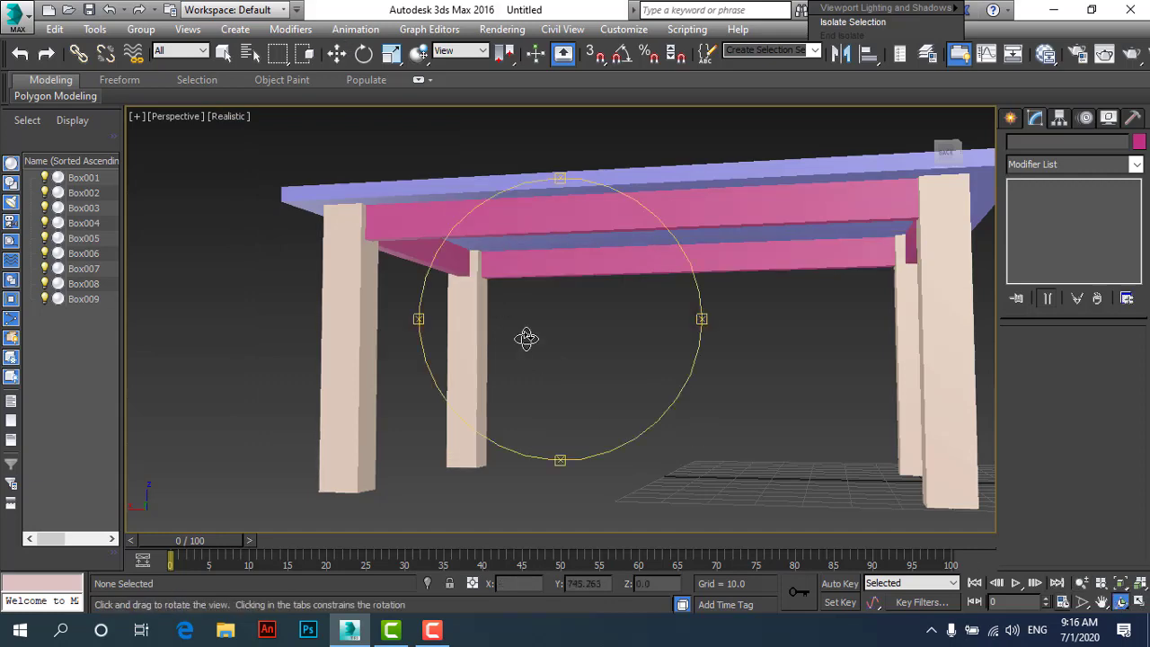
mouse_move(526, 337)
mouse_down()
mouse_move(632, 347)
mouse_move(390, 309)
mouse_move(423, 318)
mouse_up()
mouse_move(498, 298)
mouse_down()
mouse_move(511, 290)
mouse_move(506, 275)
mouse_move(560, 300)
mouse_move(558, 315)
mouse_move(617, 333)
mouse_move(575, 323)
mouse_up()
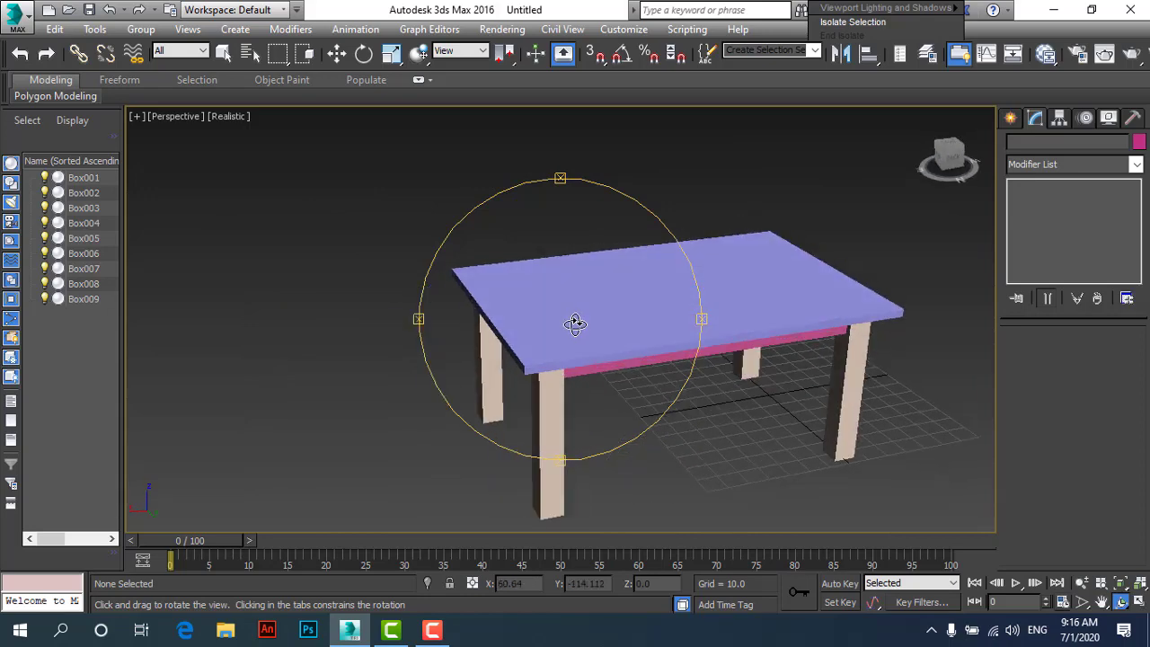
click(336, 53)
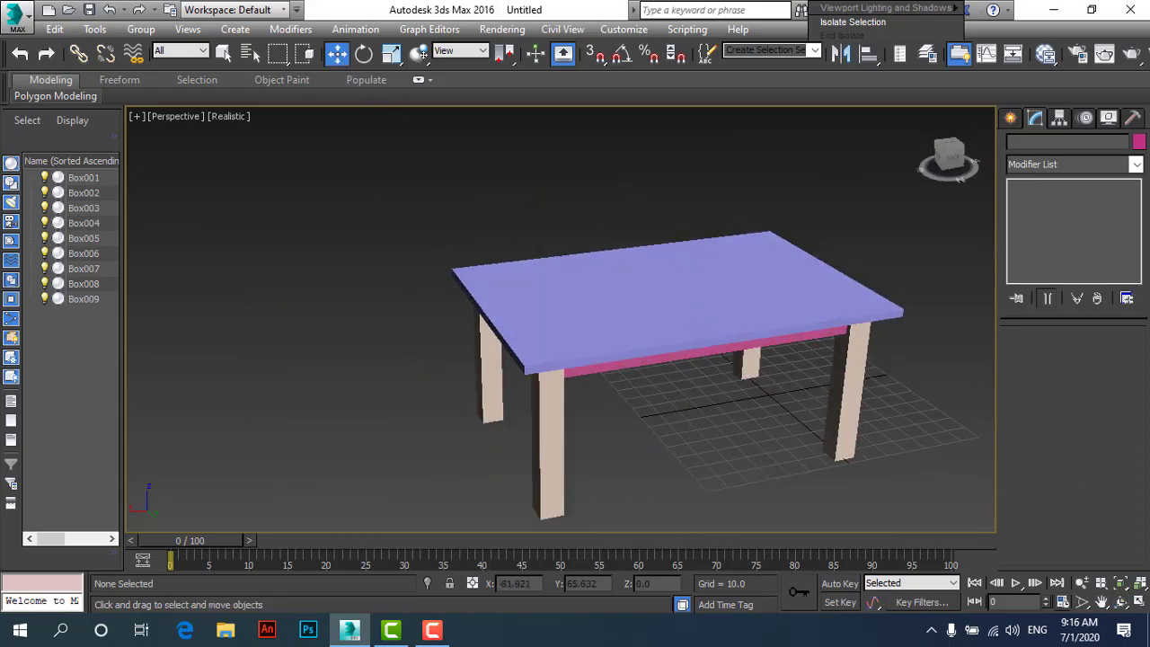
click(1141, 602)
click(1012, 117)
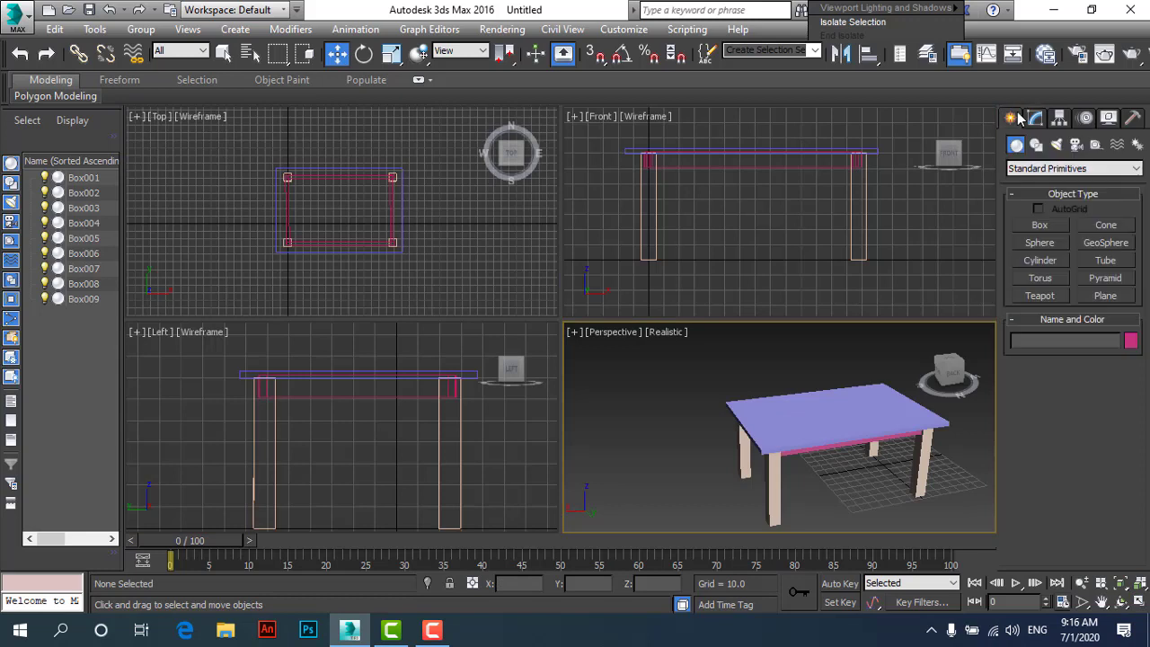
Create a small box, Box010, in the Top view and lift it onto the tabletop.
click(1040, 226)
drag(301, 198, 311, 210)
click(308, 195)
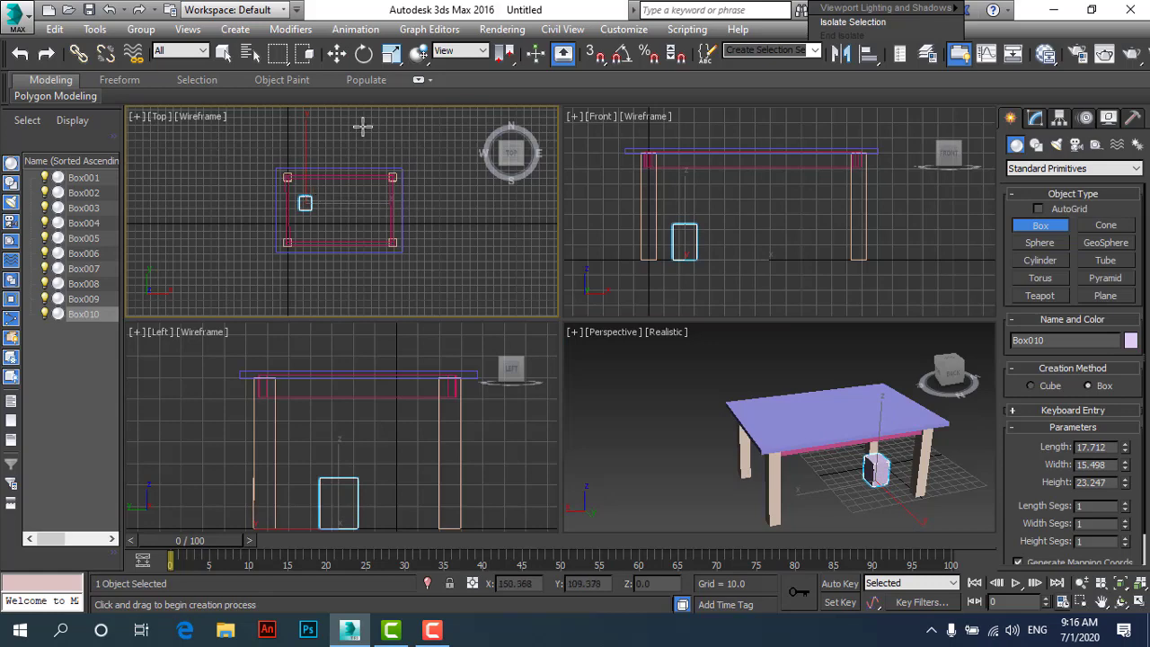
click(339, 56)
click(686, 205)
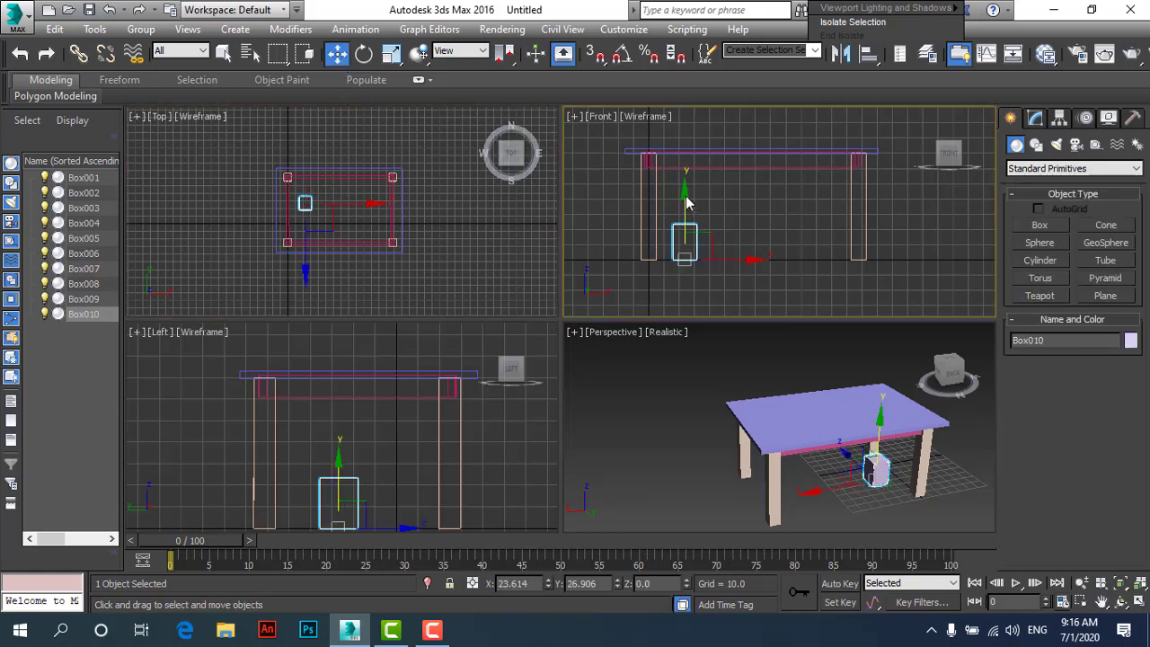
drag(684, 196, 686, 85)
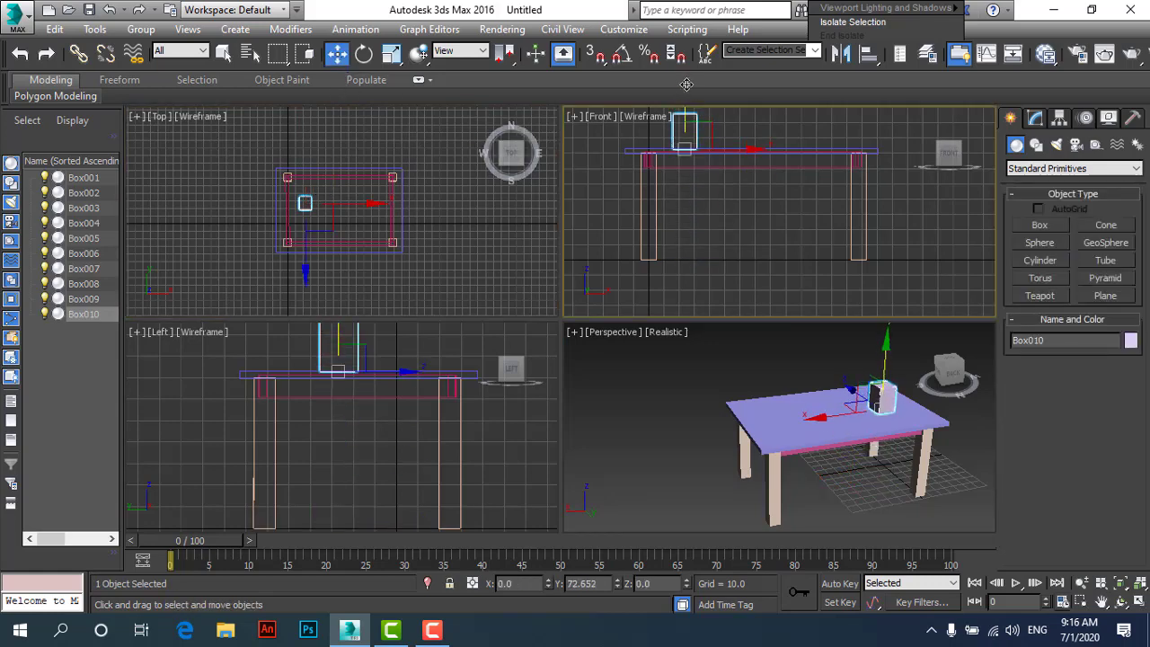
Create Teapot001 with radius 13.33 and raise it onto the tabletop at Z 73.759.
click(1040, 295)
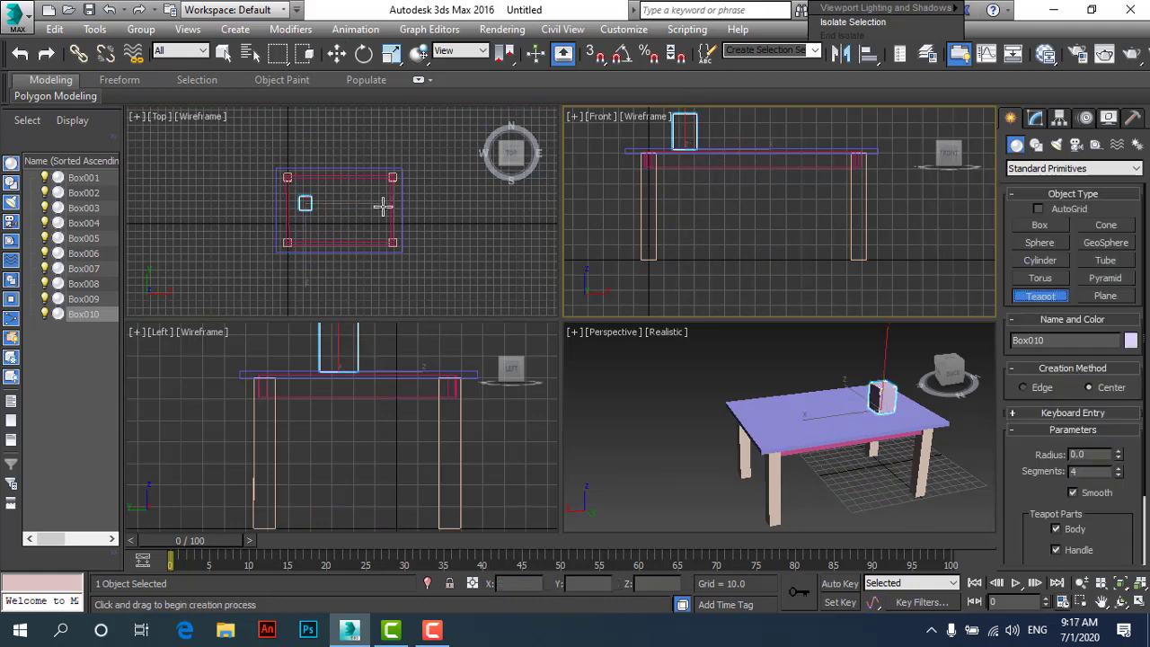
drag(367, 220, 370, 224)
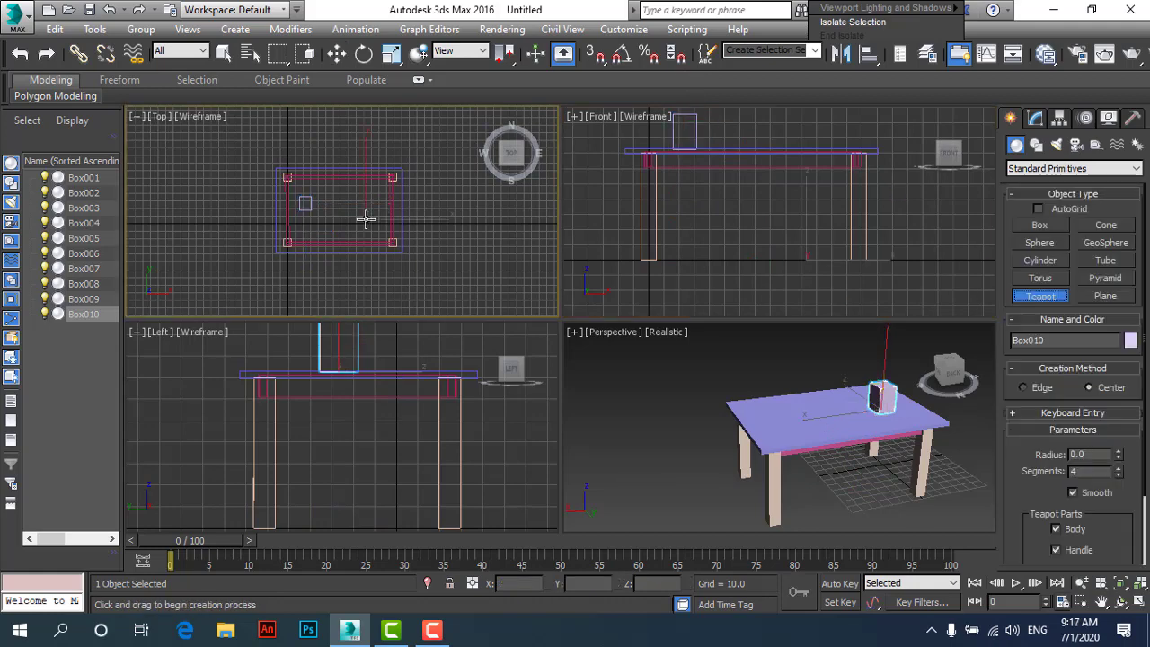
click(337, 53)
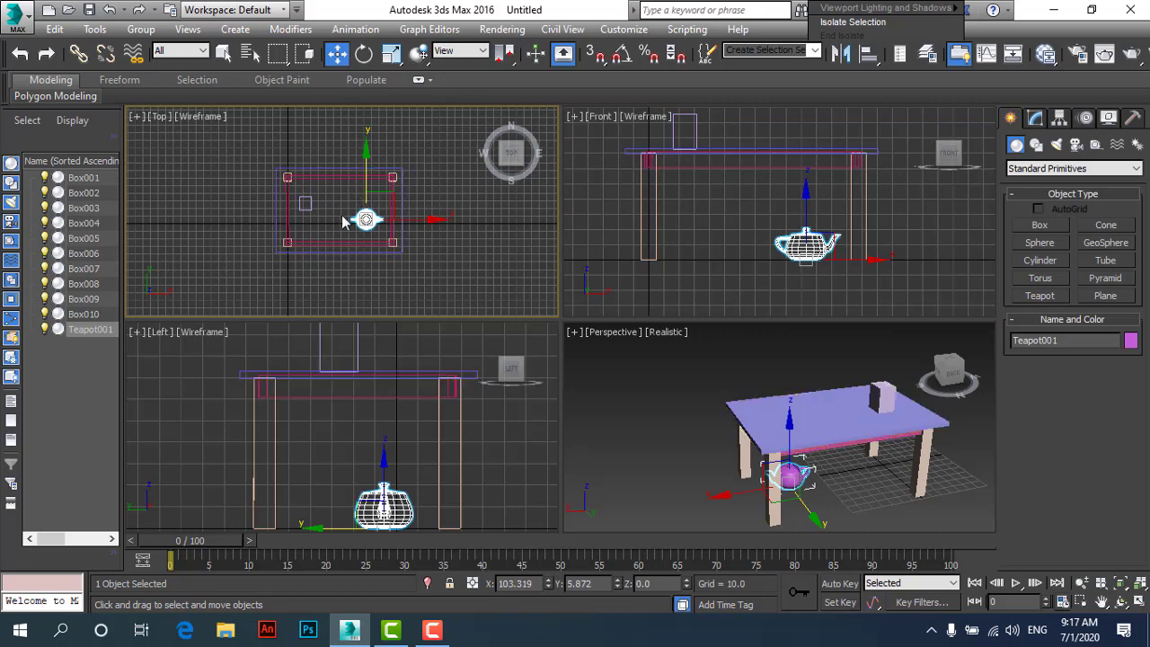
scroll(341, 214, up, 4)
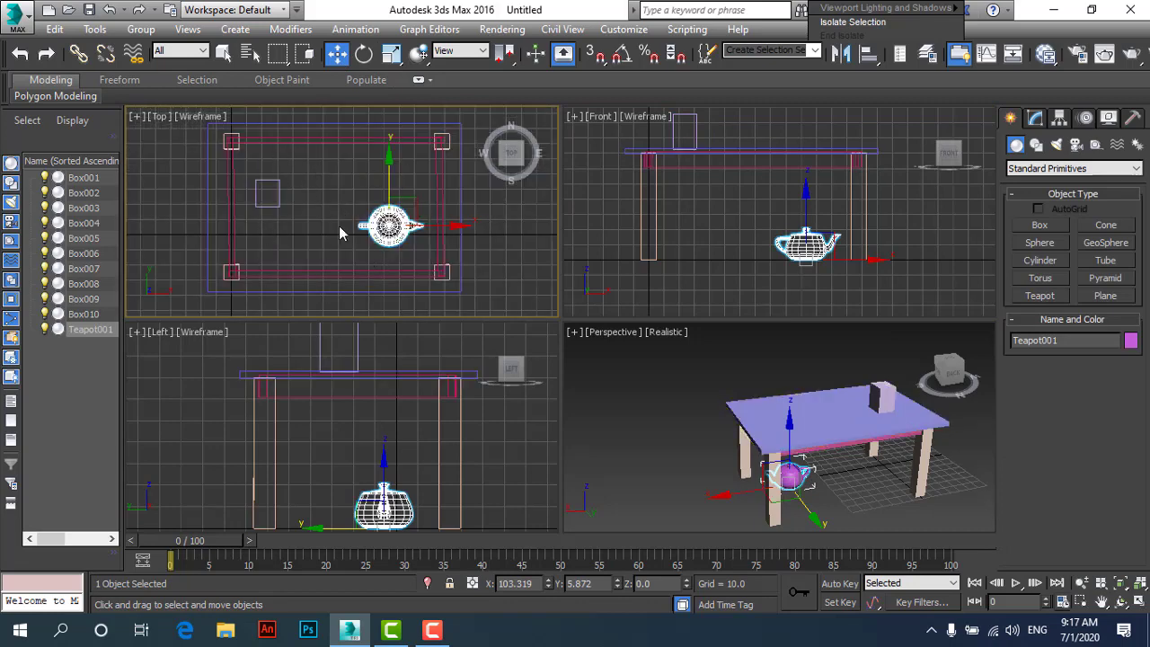
right_click(782, 134)
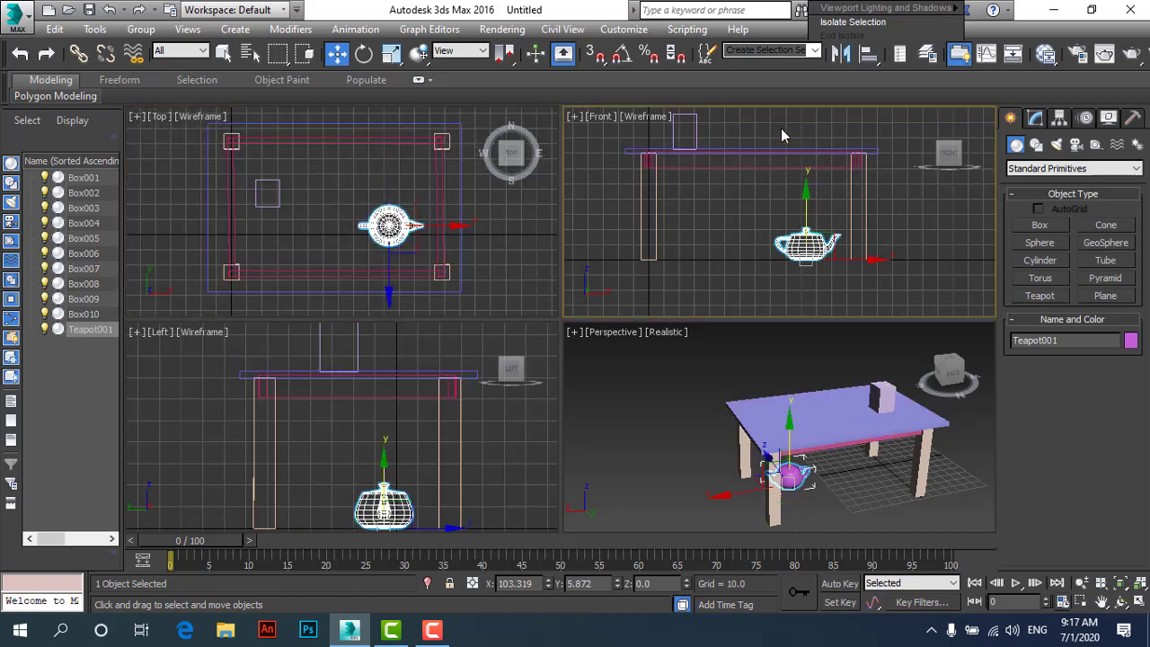
drag(808, 201, 809, 88)
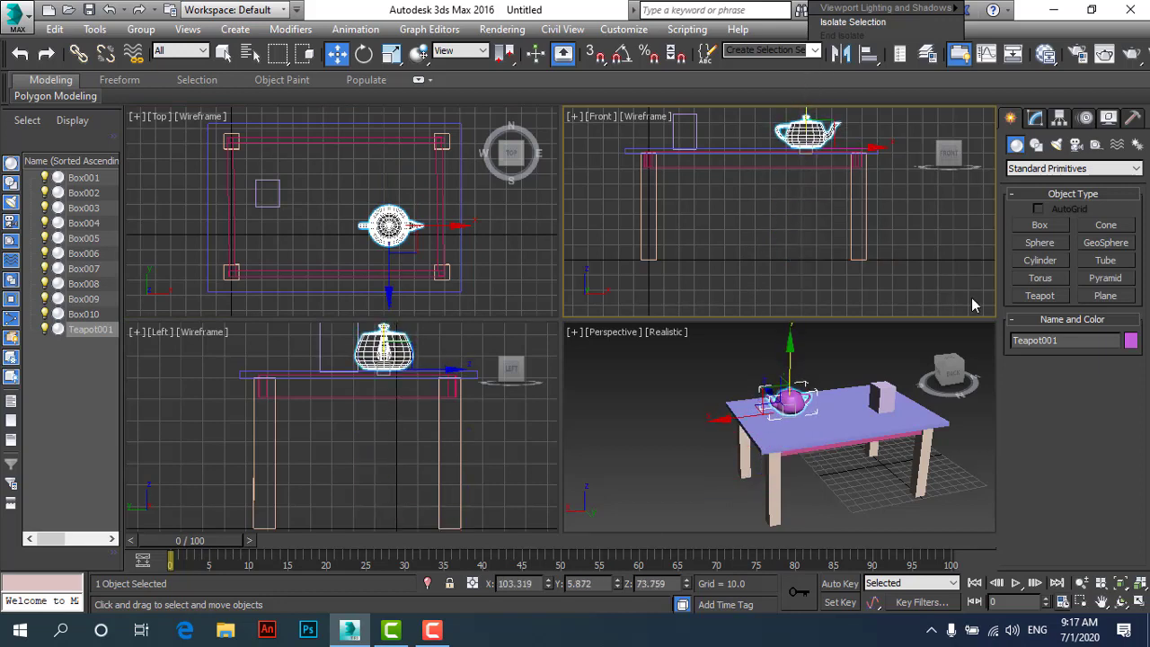
Create Sphere001 near the back of the table and lift it onto the tabletop.
click(1041, 243)
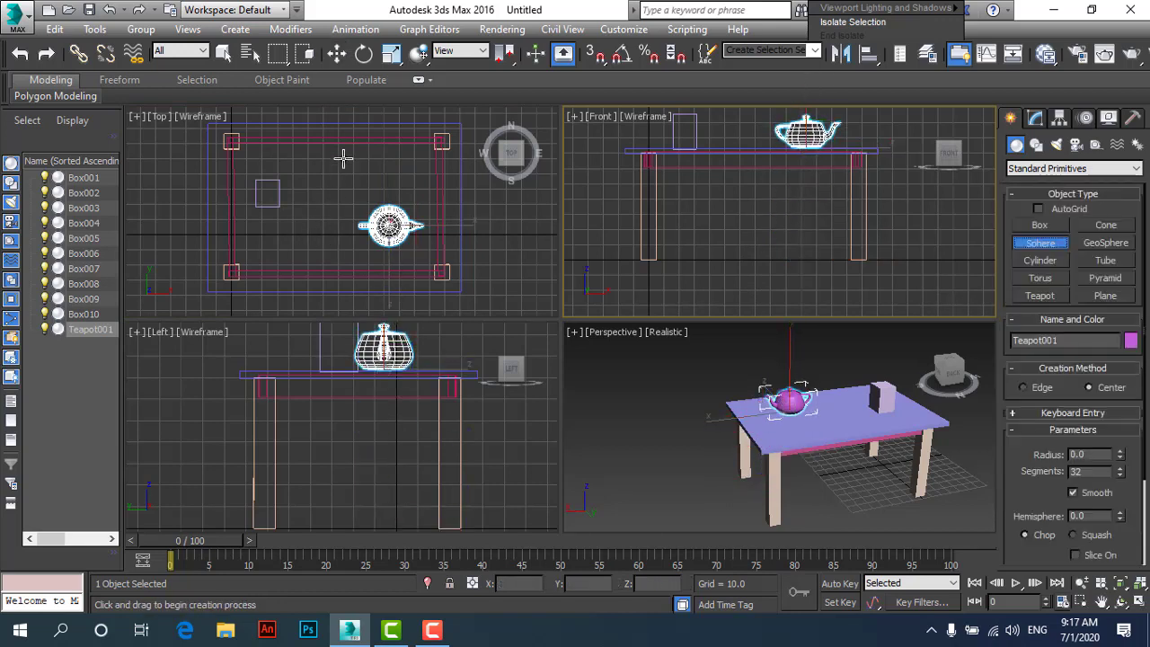
drag(324, 165, 341, 165)
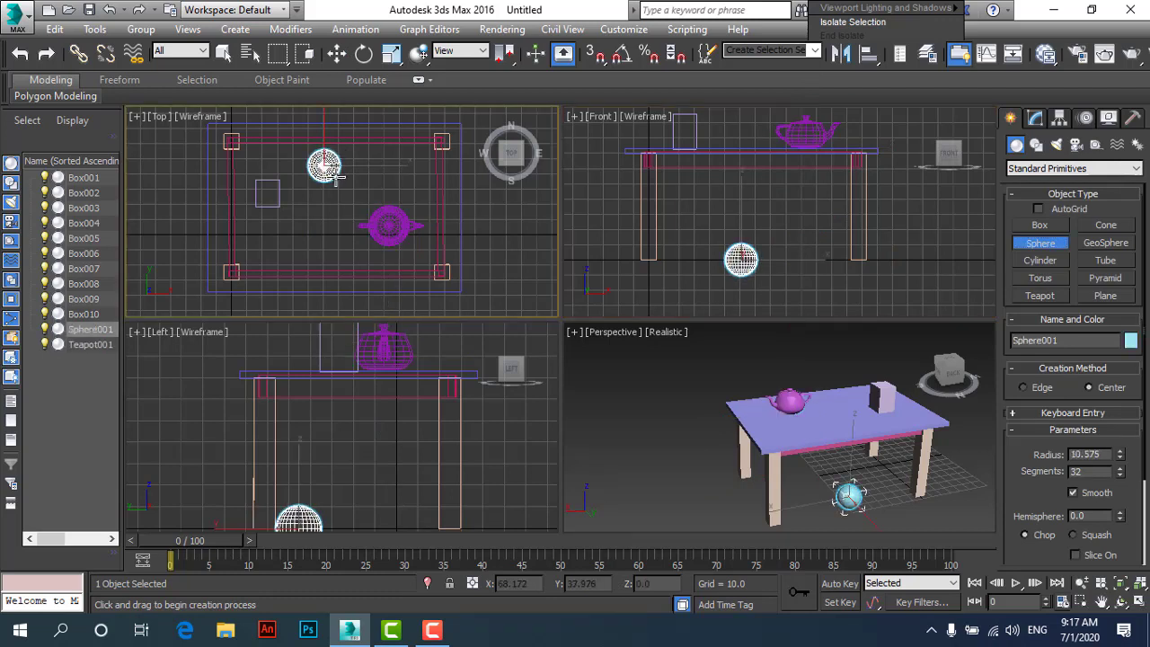
click(337, 54)
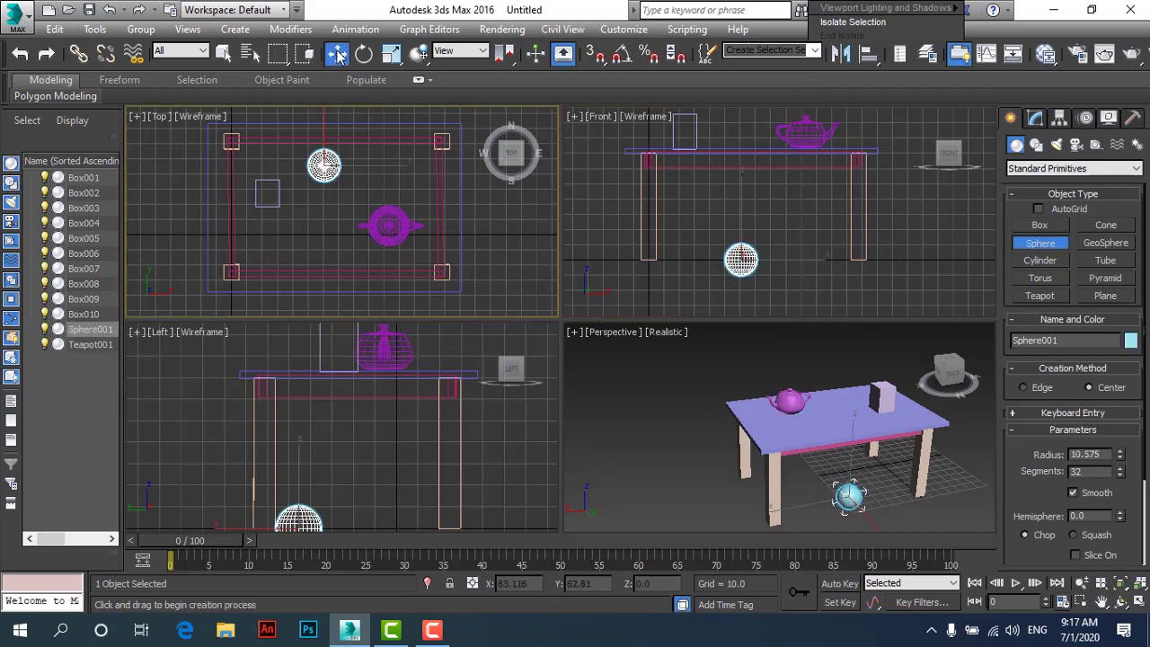
right_click(925, 237)
drag(741, 180, 733, 107)
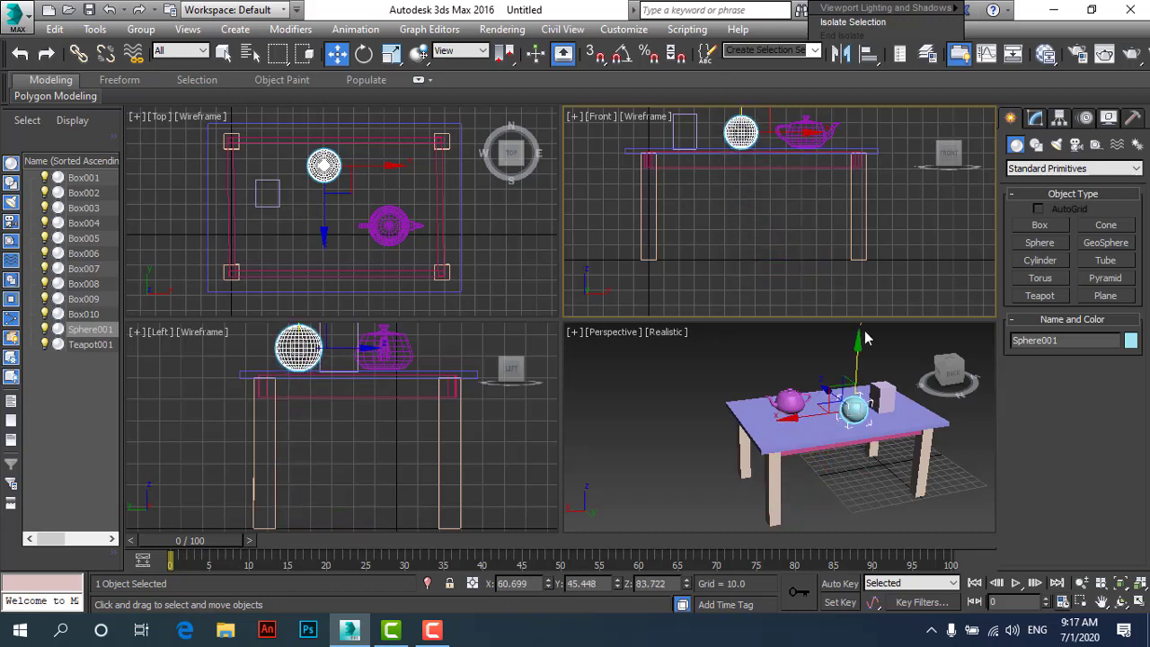
Create Torus001 left of the teapot and raise it to Z 76.617 on the tabletop.
click(1040, 278)
drag(299, 234, 321, 241)
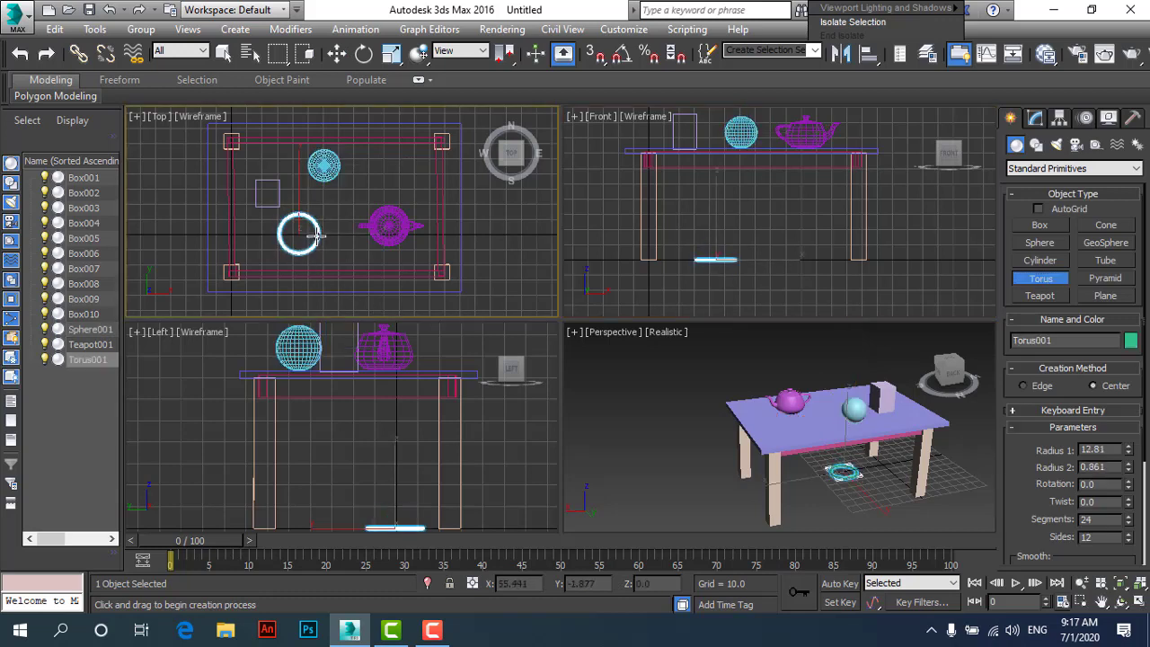
click(310, 231)
click(311, 229)
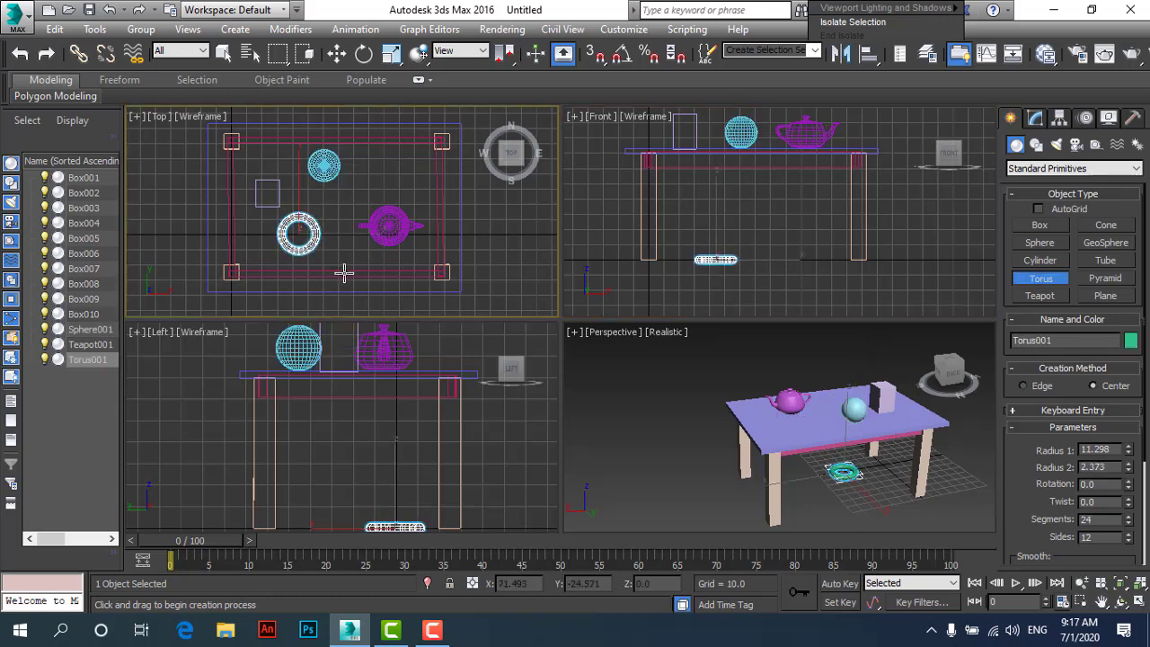
click(337, 53)
right_click(780, 242)
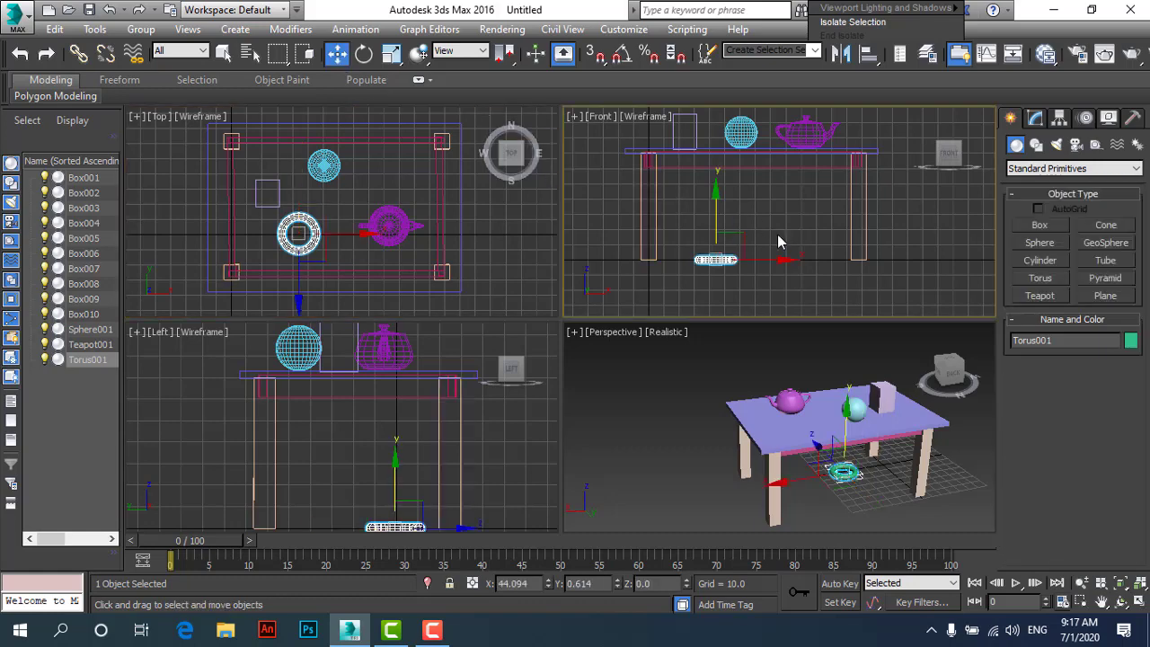
scroll(780, 242, down, 4)
drag(743, 182, 728, 129)
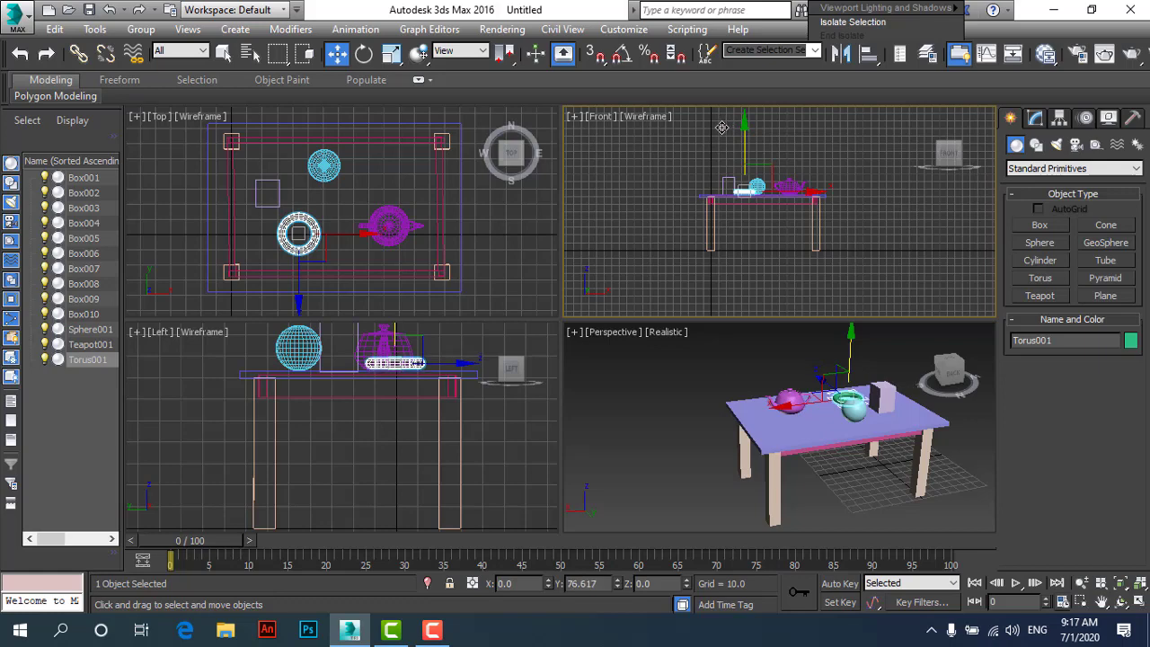
alt+middle_drag(852, 467, 809, 405)
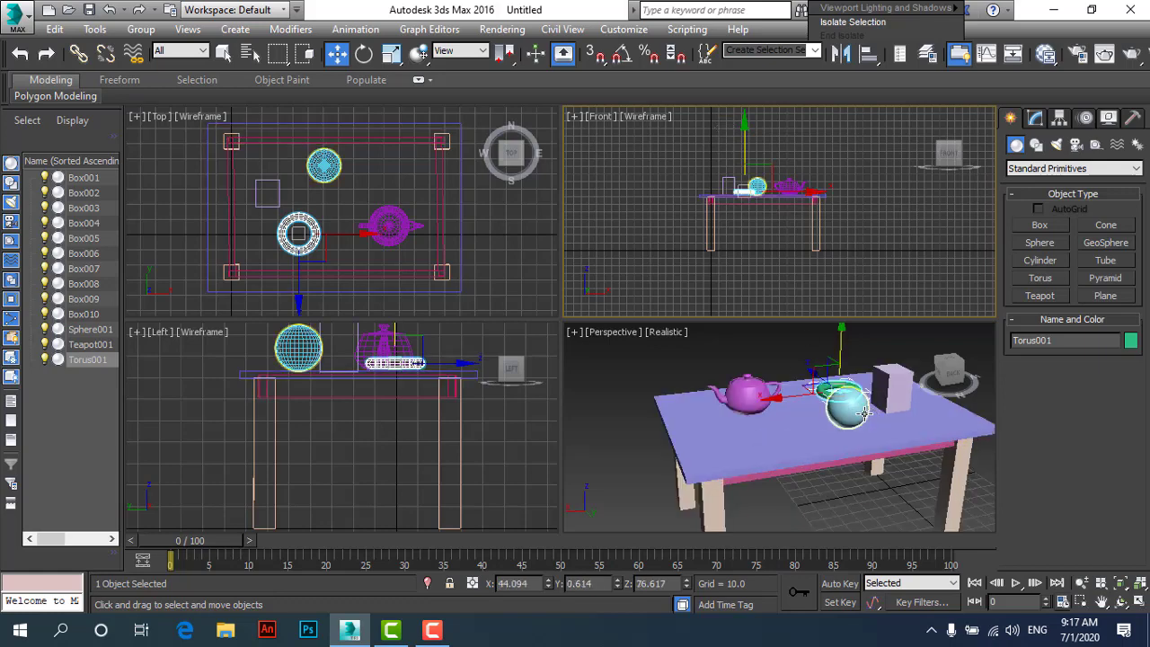
scroll(809, 404, up, 5)
scroll(804, 400, down, 5)
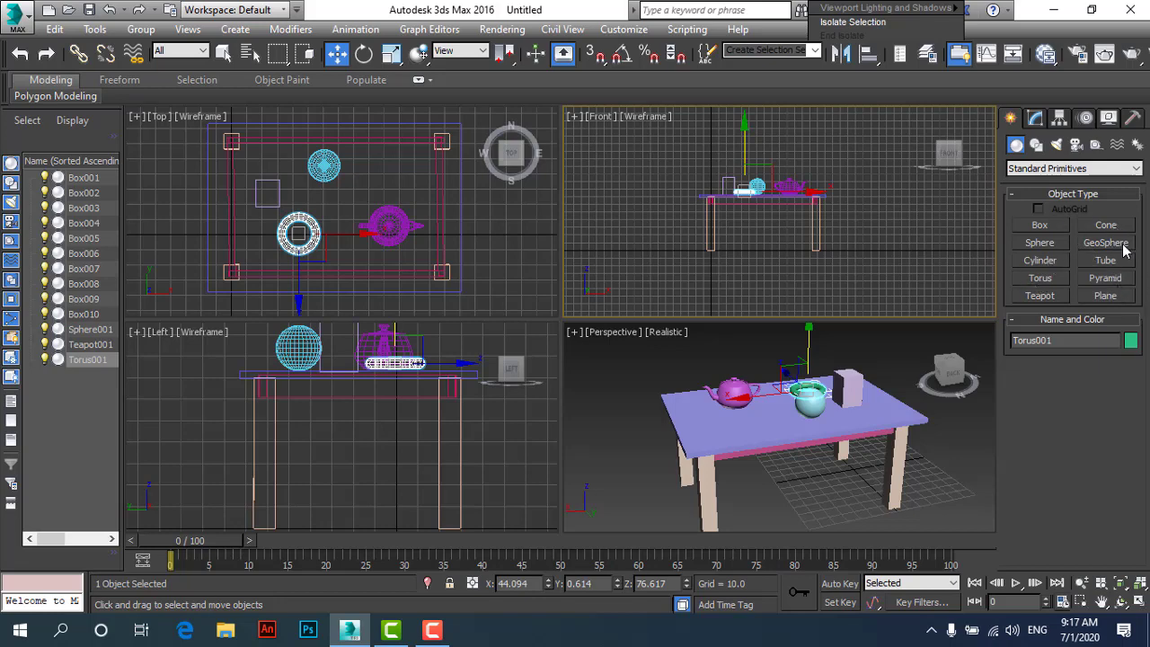
Draw a Plane in the Top view covering the whole table area.
click(1106, 296)
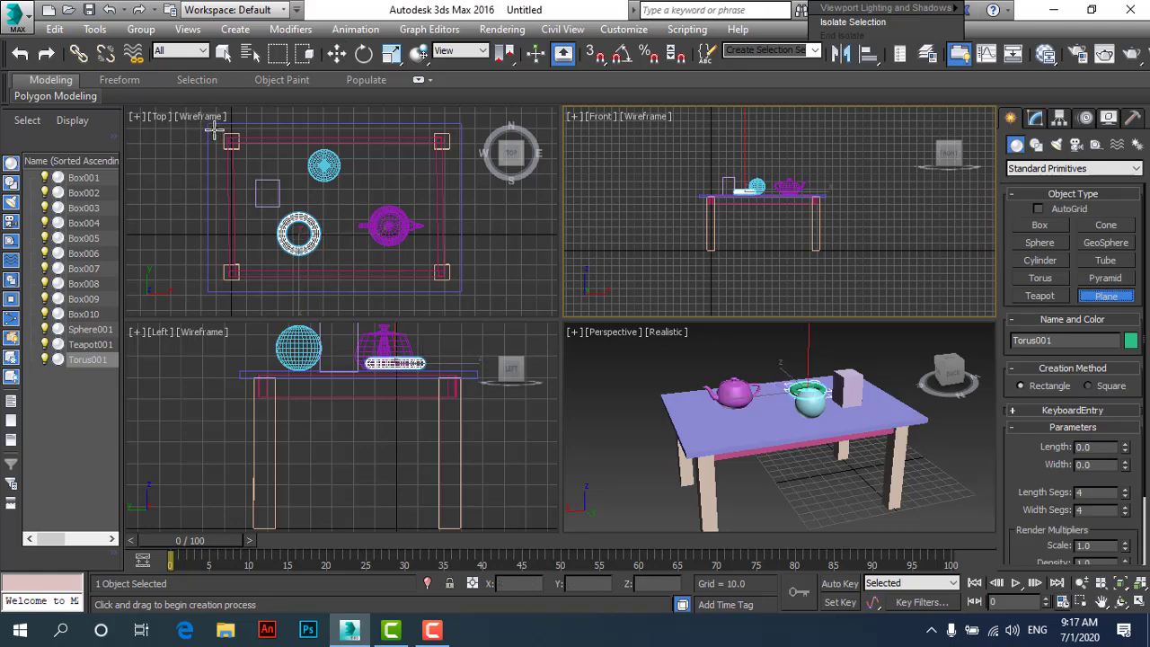
drag(214, 130, 458, 288)
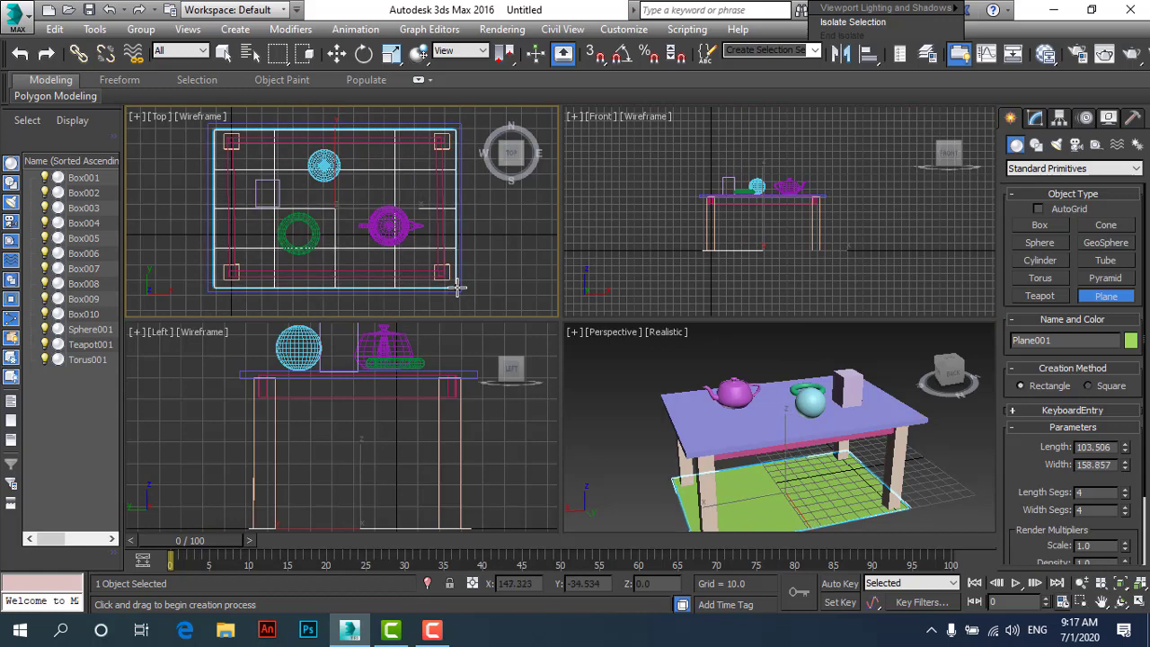
drag(459, 288, 458, 288)
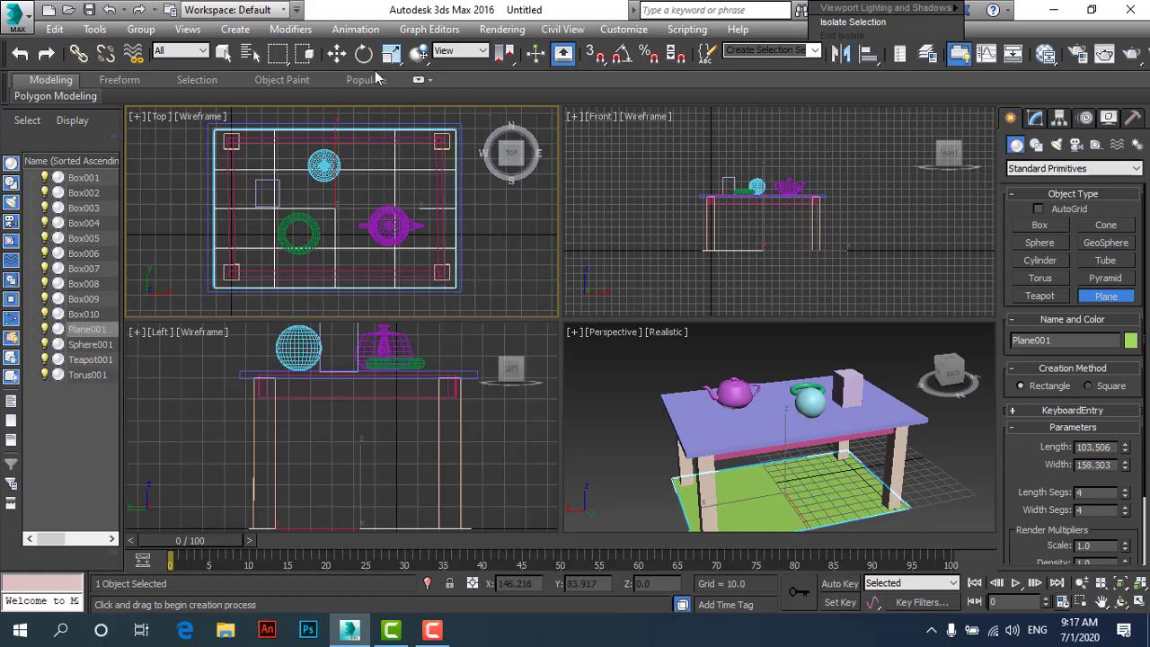
click(337, 53)
In the Front view, raise the plane onto the tabletop at Z 73.296, undoing an accidental sphere move.
click(800, 248)
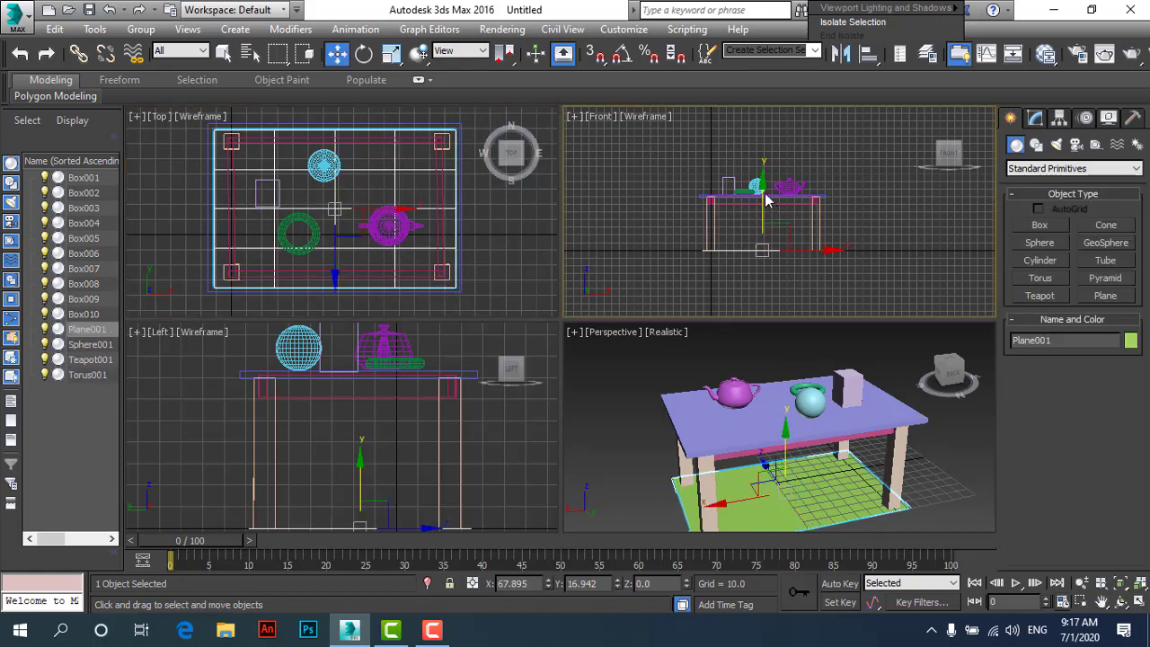
drag(757, 186, 757, 163)
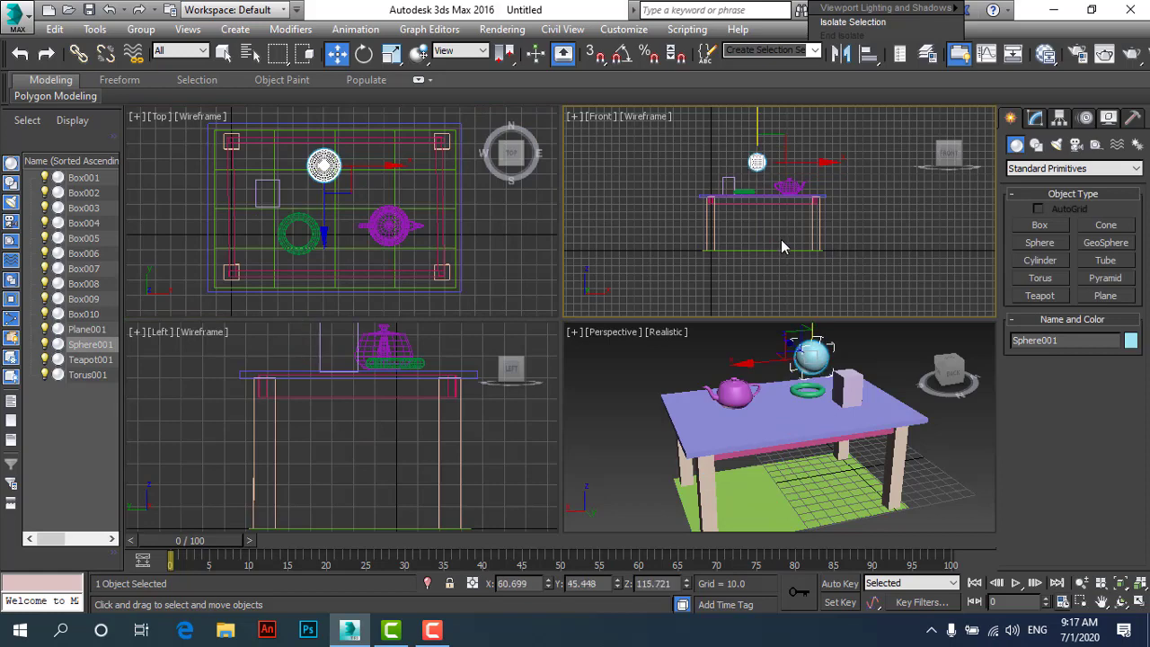
key(ctrl+z)
click(779, 250)
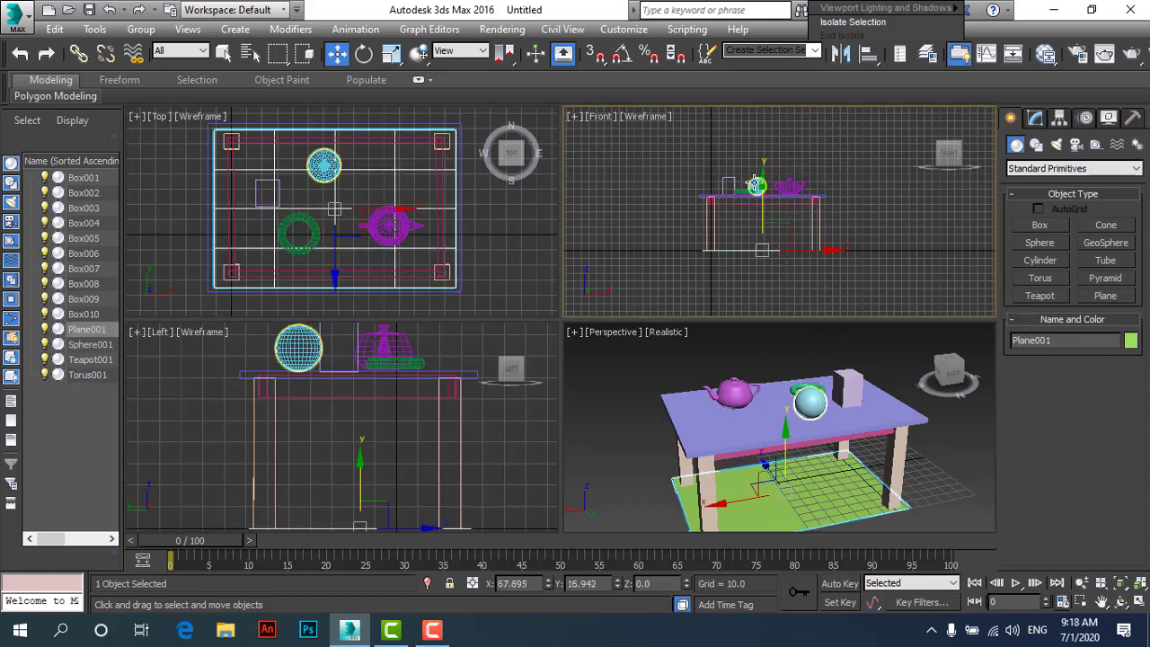
drag(755, 184, 736, 125)
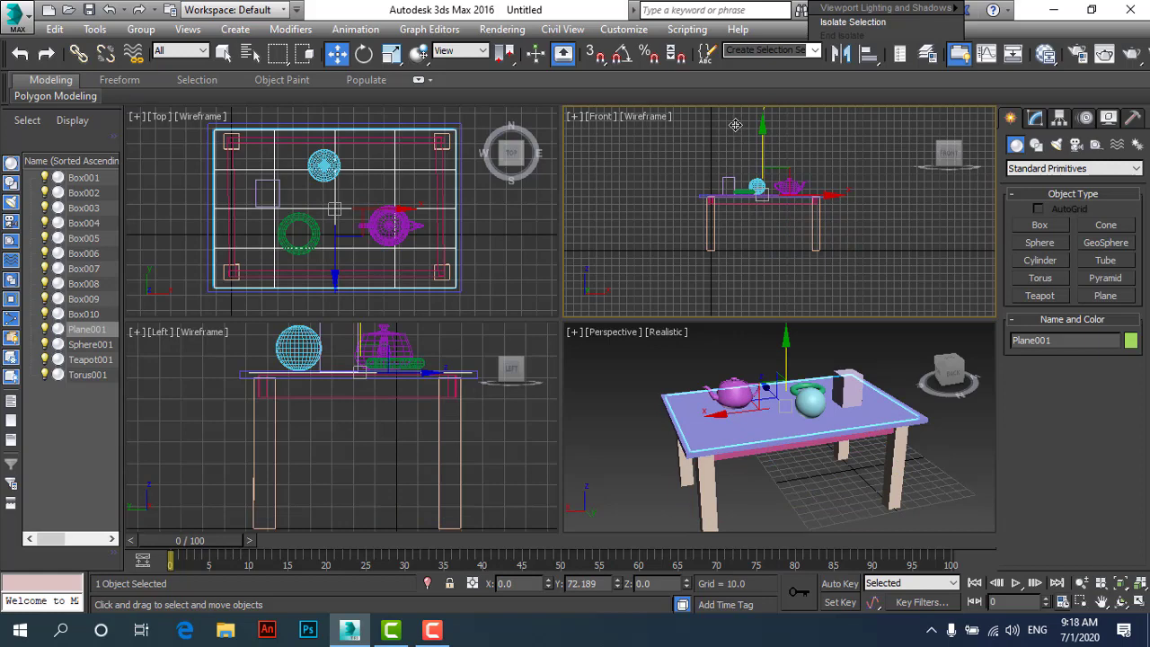
drag(735, 125, 733, 124)
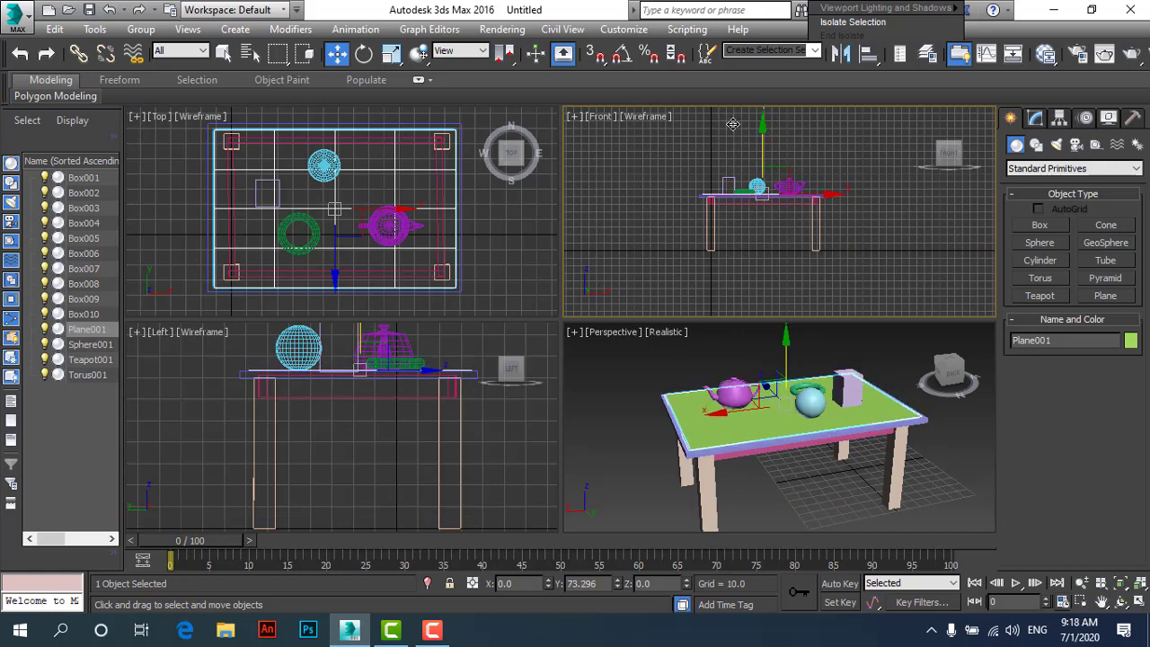
click(1108, 279)
Create a 26.015 × 28.782 × 17.159 pyramid before the teapot, lift it to Z 74.408, then deselect.
drag(361, 182, 401, 225)
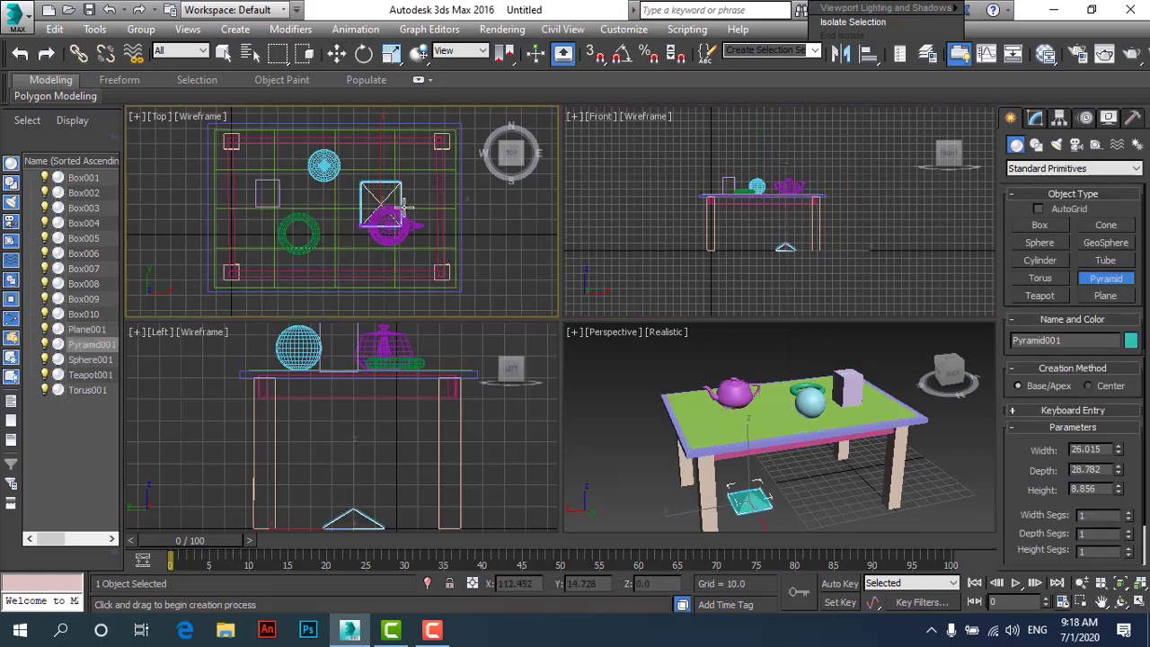
click(403, 212)
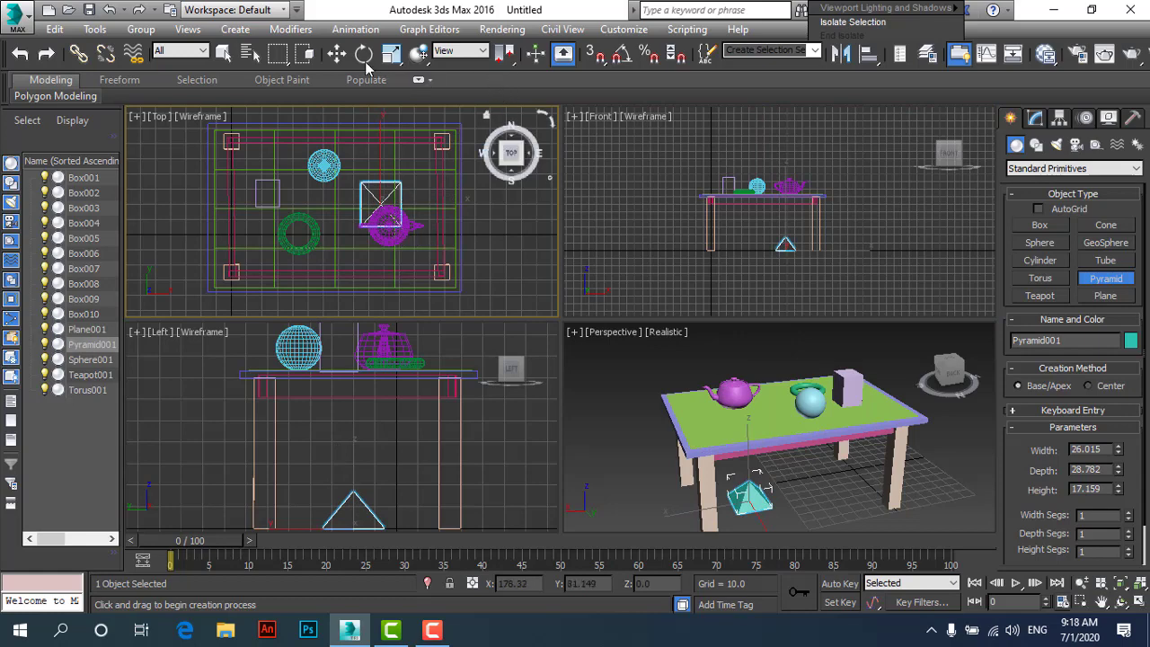
click(336, 53)
right_click(798, 283)
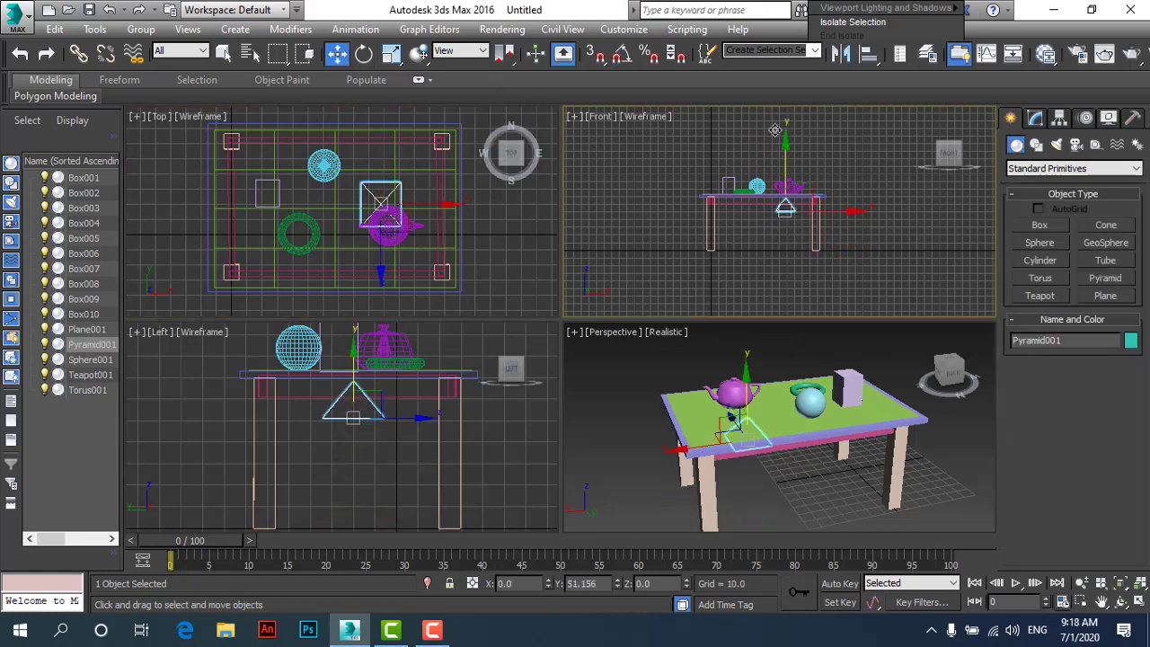
drag(786, 180, 786, 121)
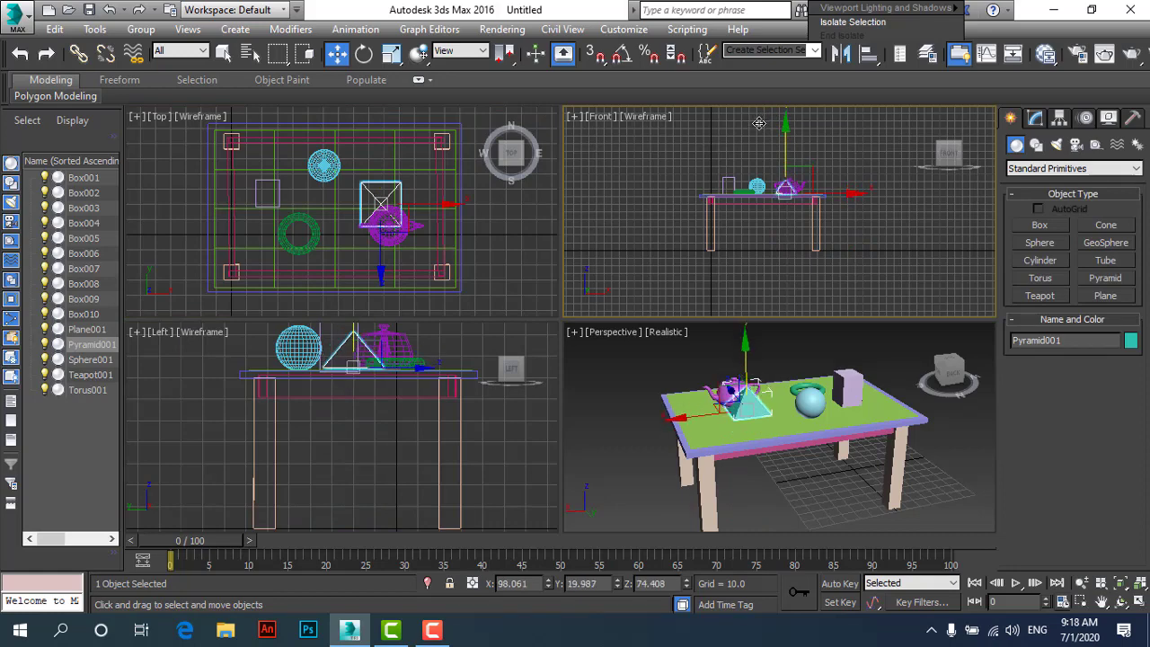
click(785, 471)
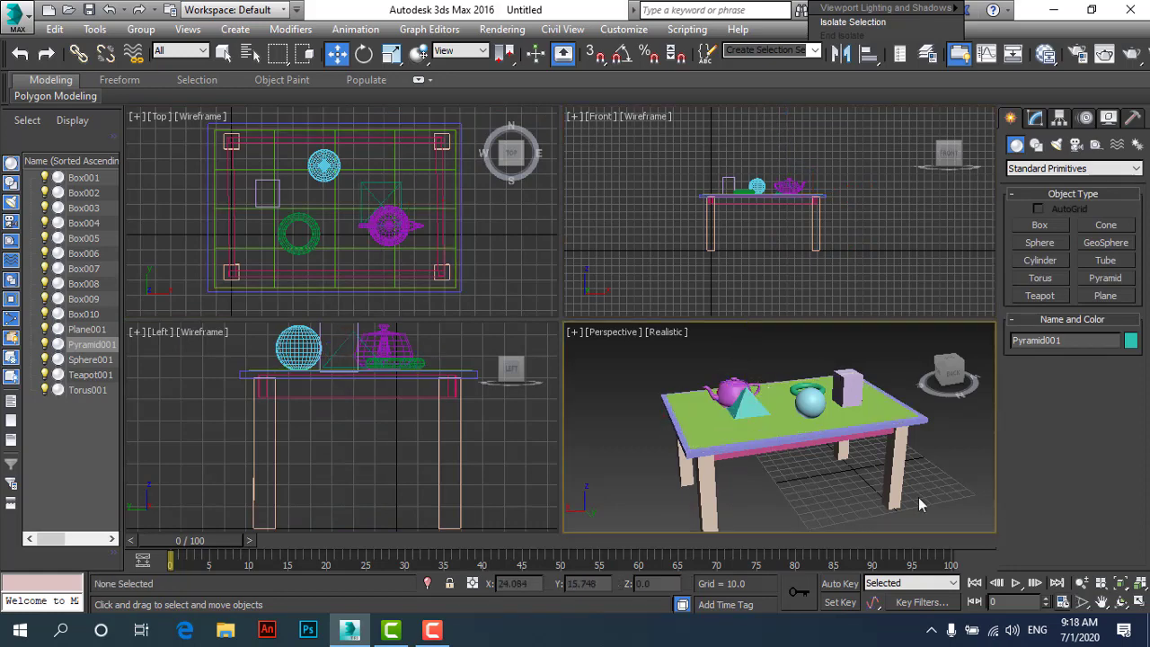
Maximize the Perspective view, then pan, orbit and zoom to frame the table from above.
click(1138, 602)
click(1102, 602)
drag(826, 405, 805, 296)
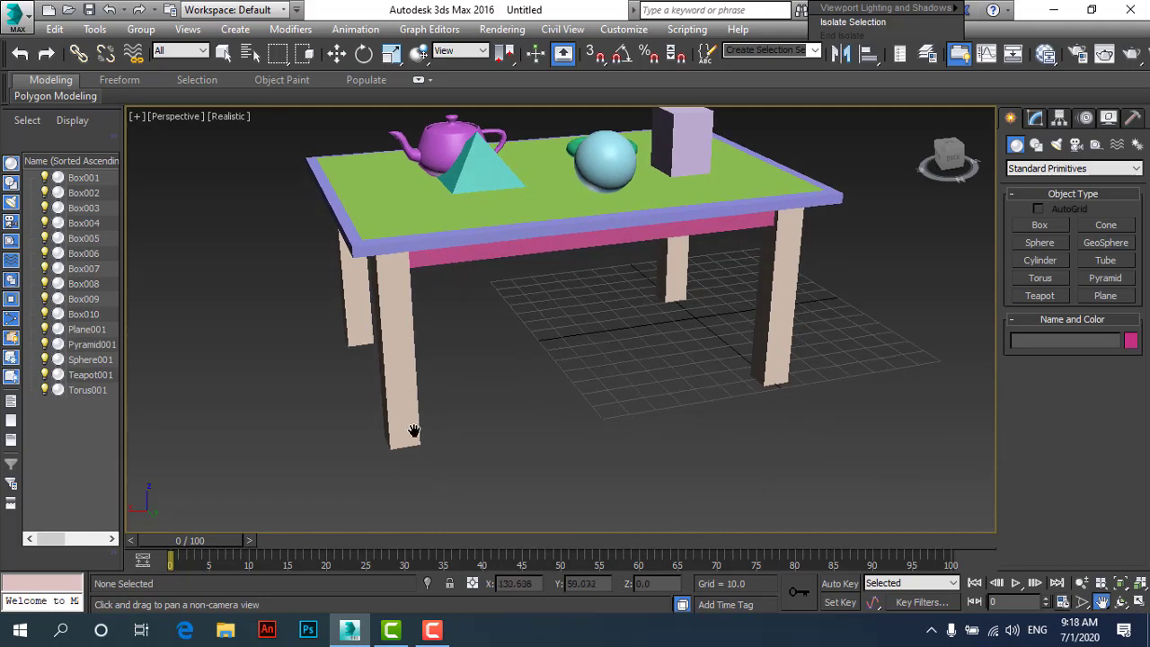
click(1121, 602)
mouse_move(555, 370)
mouse_down()
mouse_move(570, 357)
mouse_move(581, 380)
mouse_move(554, 333)
mouse_move(488, 306)
mouse_move(511, 321)
mouse_move(590, 331)
mouse_move(617, 305)
mouse_move(565, 313)
mouse_move(557, 333)
mouse_move(631, 336)
mouse_up()
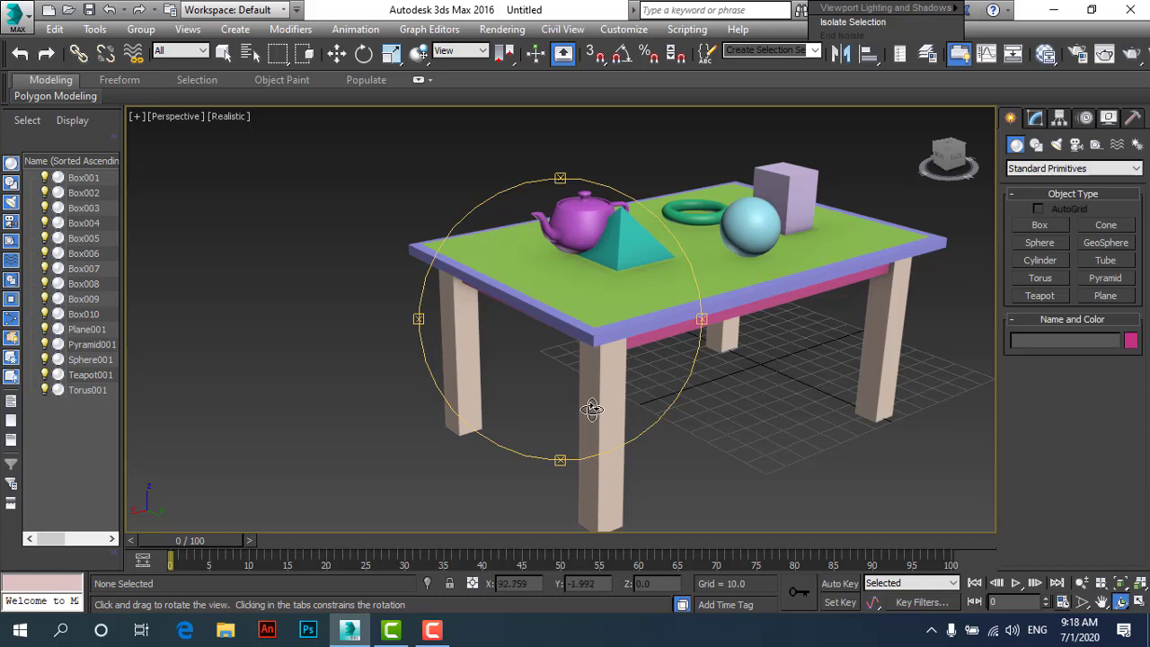
mouse_move(659, 480)
mouse_down()
mouse_move(548, 387)
mouse_move(619, 393)
mouse_move(629, 370)
mouse_move(503, 334)
mouse_move(452, 341)
mouse_move(406, 377)
mouse_move(431, 411)
mouse_move(560, 381)
mouse_move(545, 385)
mouse_up()
click(346, 55)
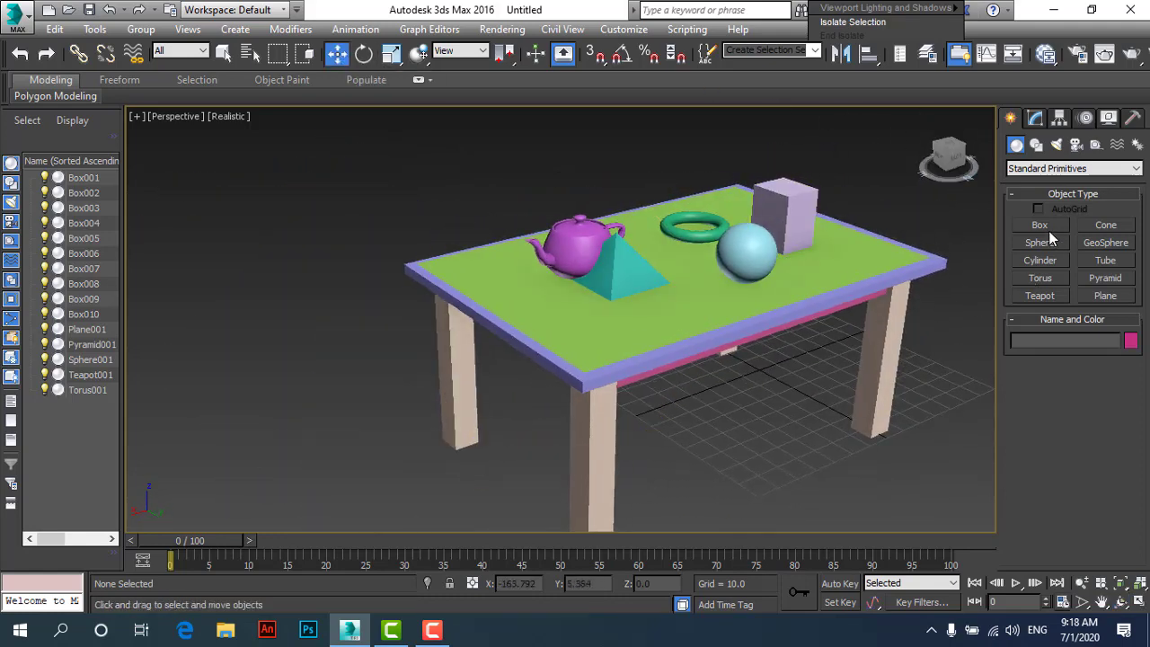
scroll(490, 359, down, 3)
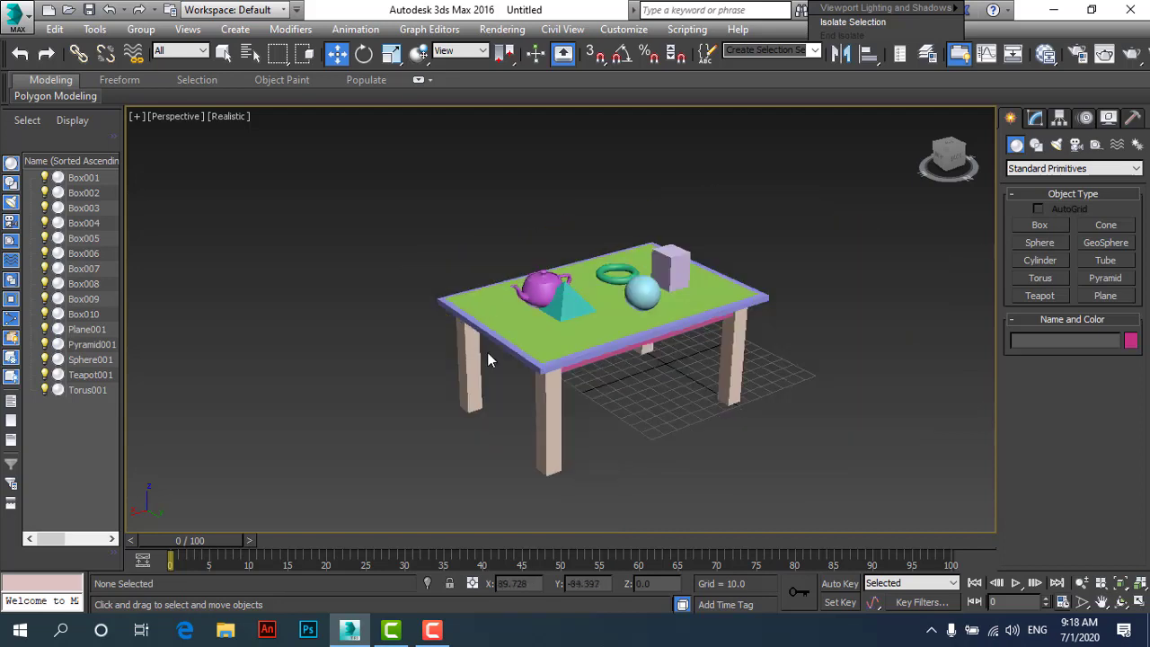
scroll(643, 350, up, 3)
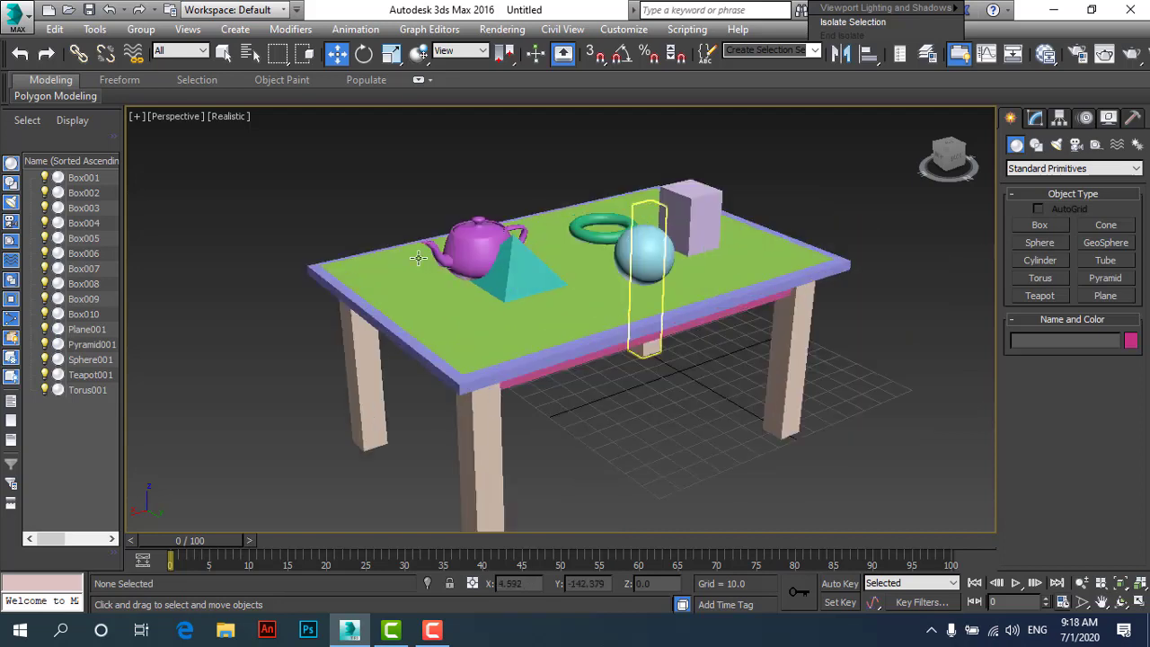
Open Save File As, browse the Save in locations, and cancel without saving the scene.
click(16, 27)
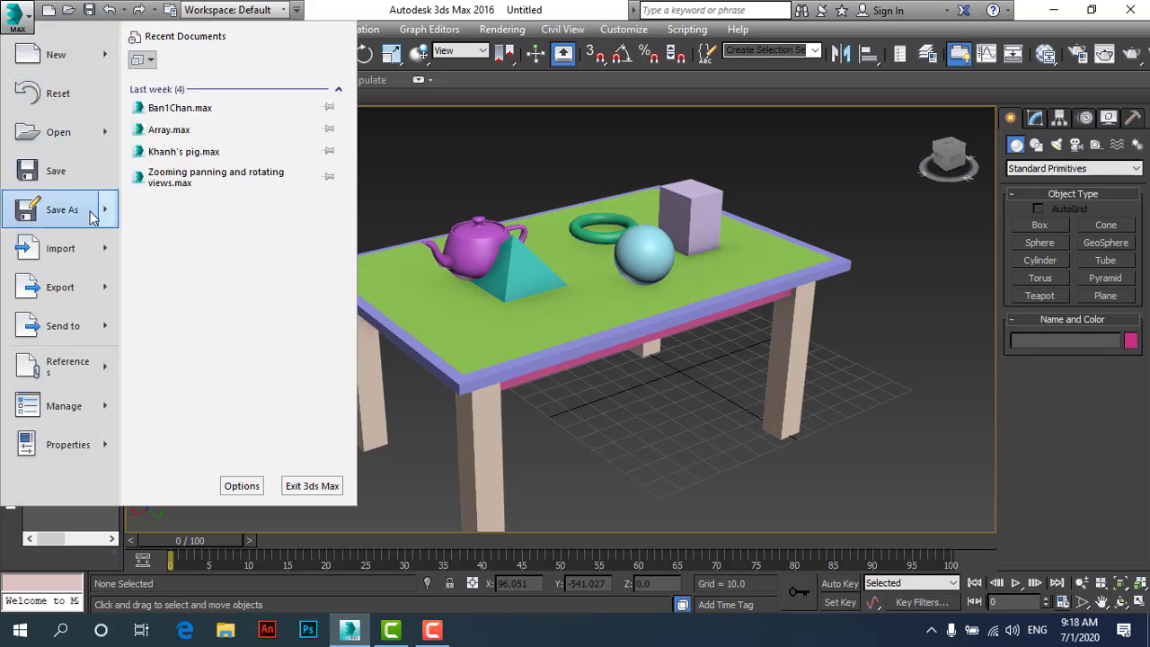
mouse_move(62, 210)
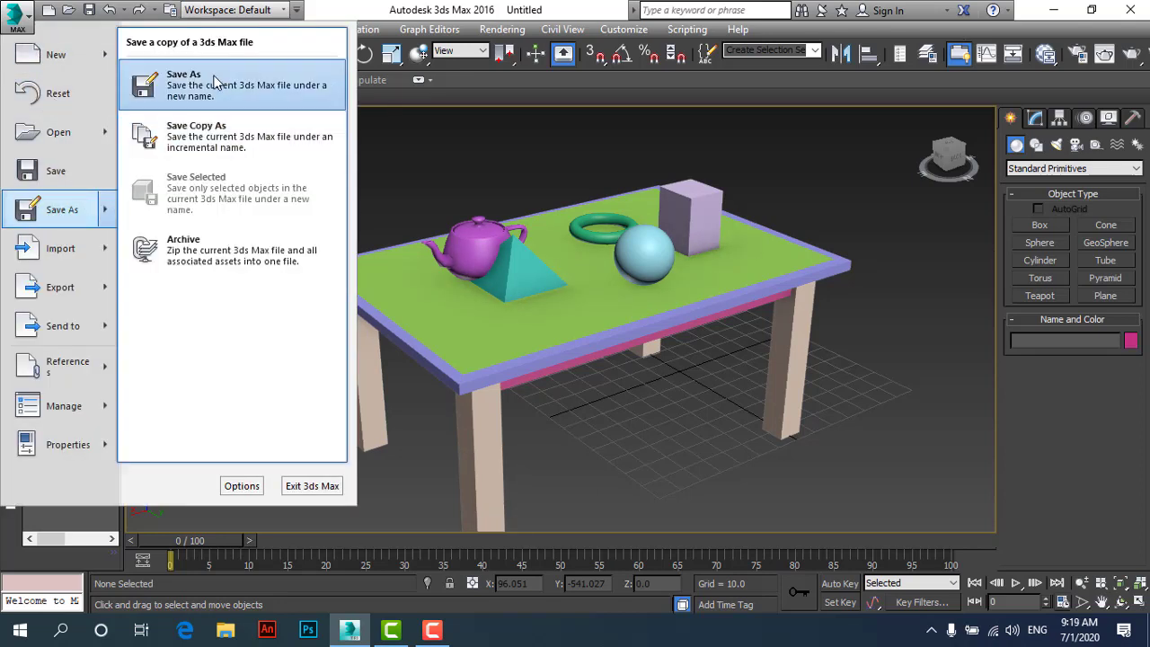
click(213, 78)
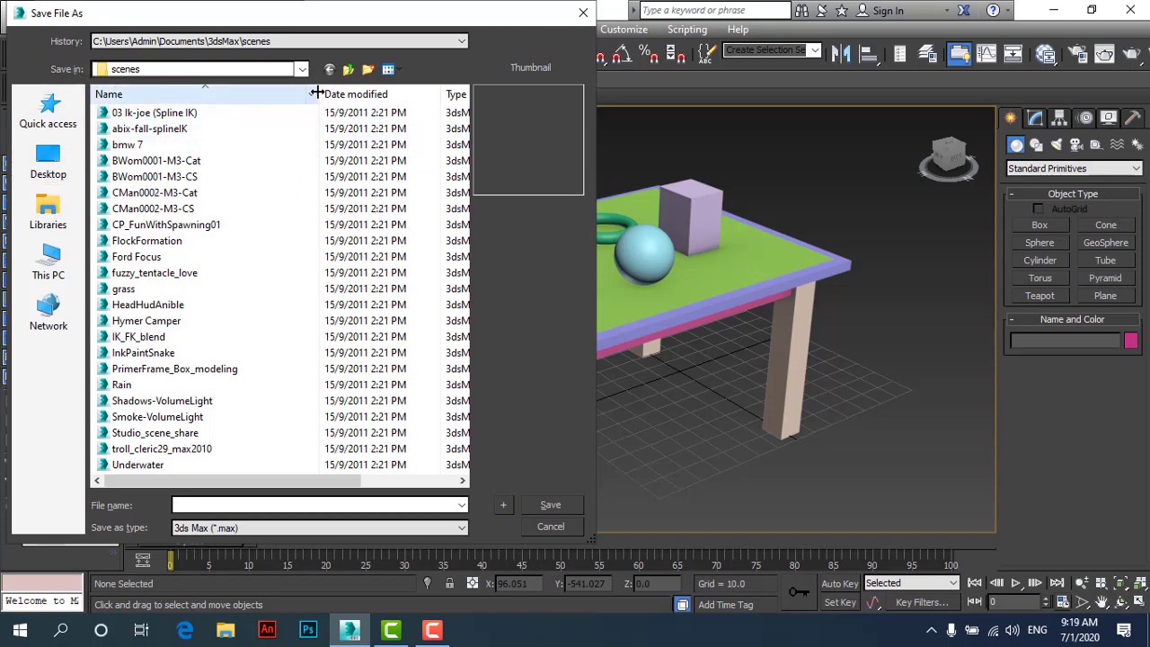
click(302, 69)
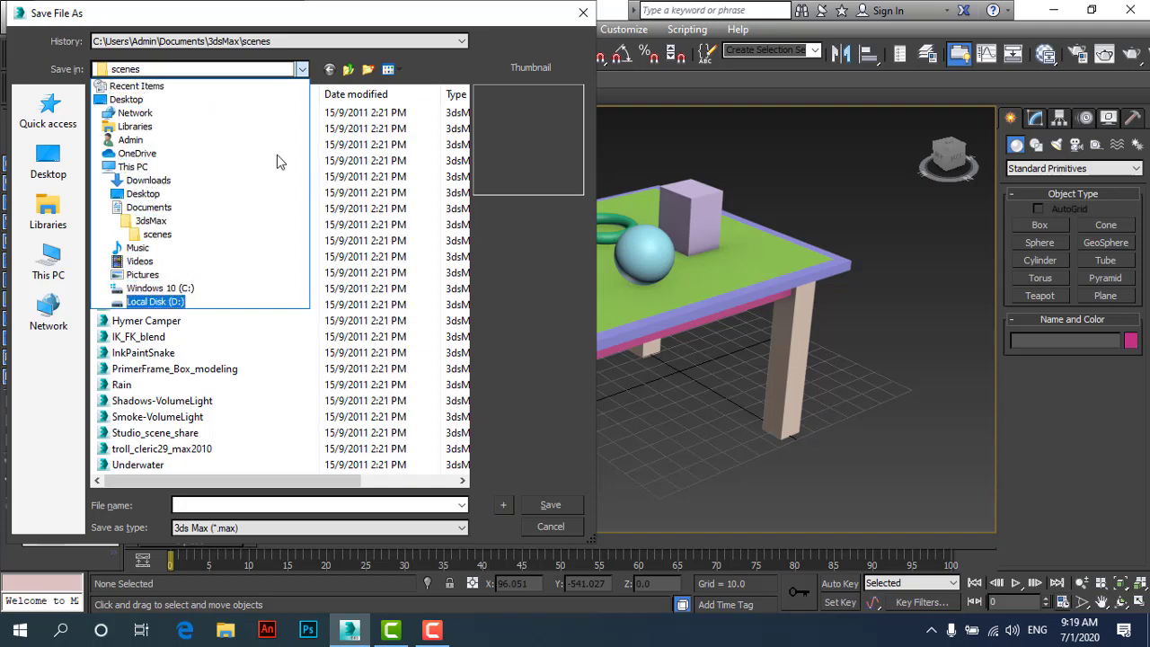
click(74, 78)
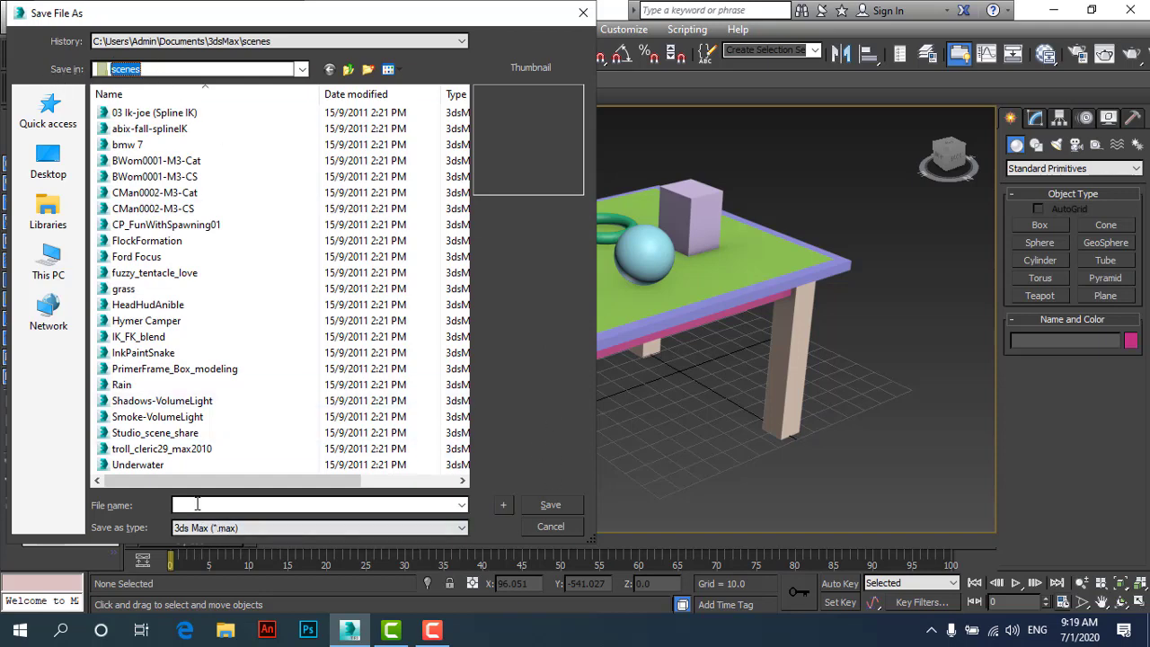
click(465, 529)
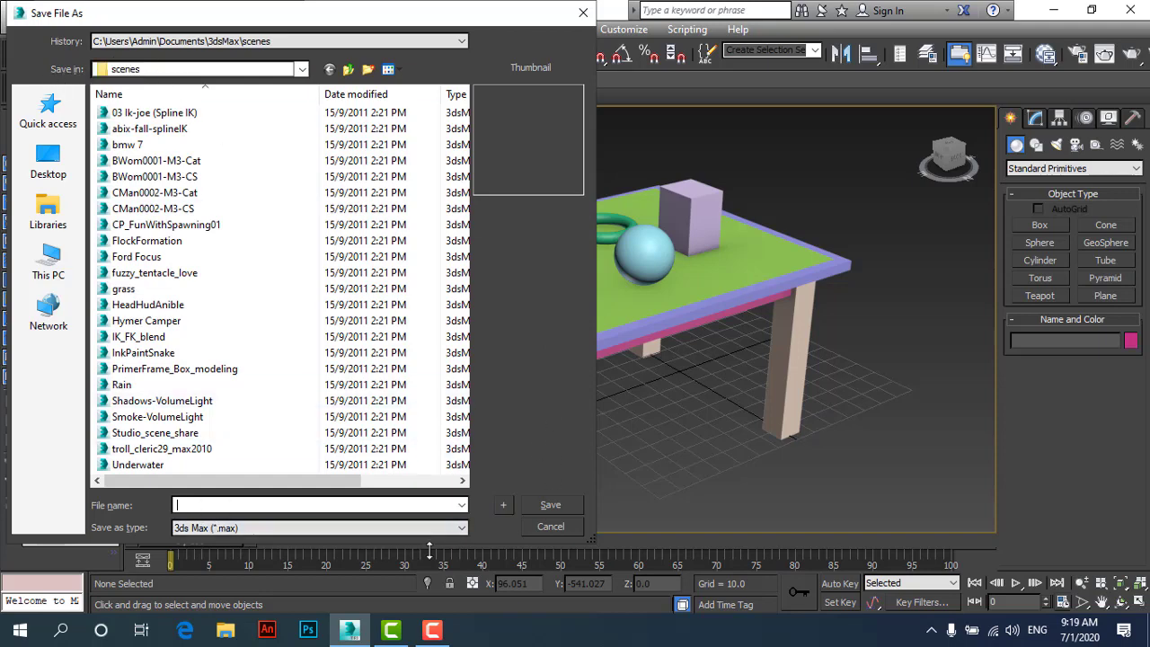
click(563, 522)
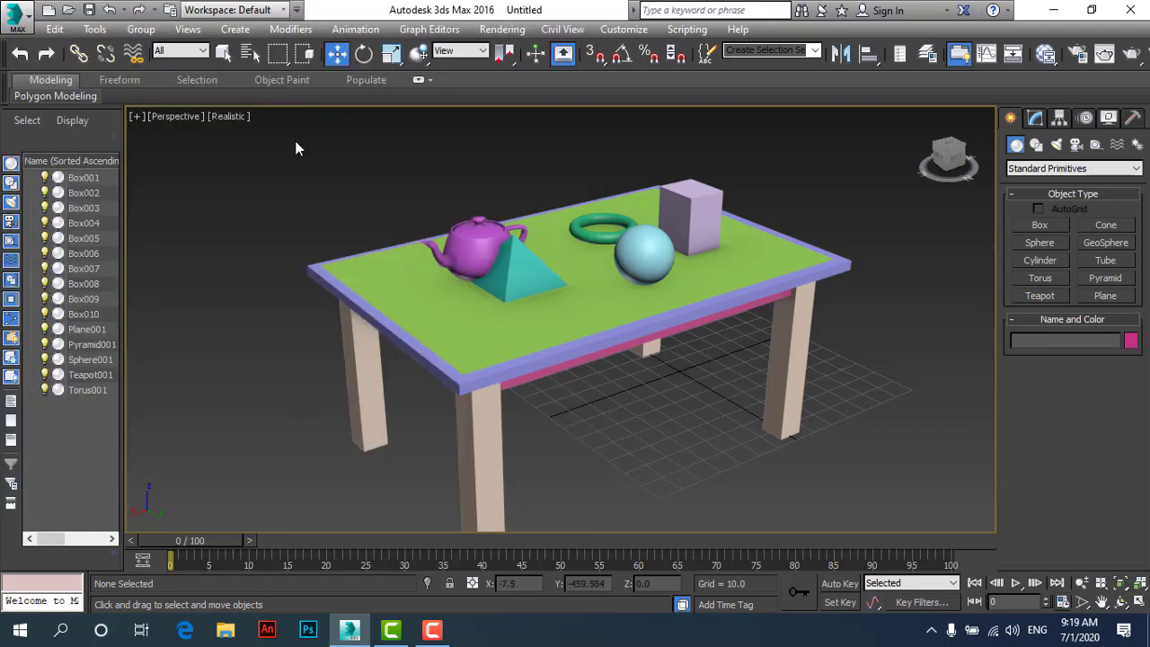
scroll(467, 193, down, 4)
scroll(360, 180, up, 4)
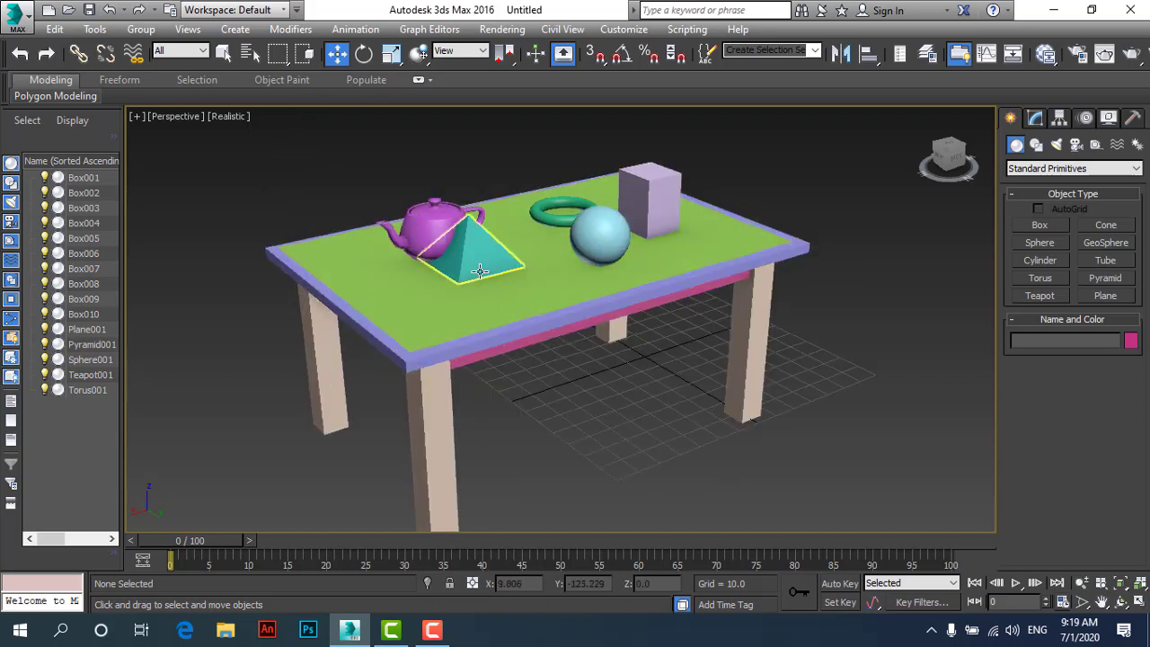
scroll(502, 256, down, 4)
scroll(501, 256, up, 4)
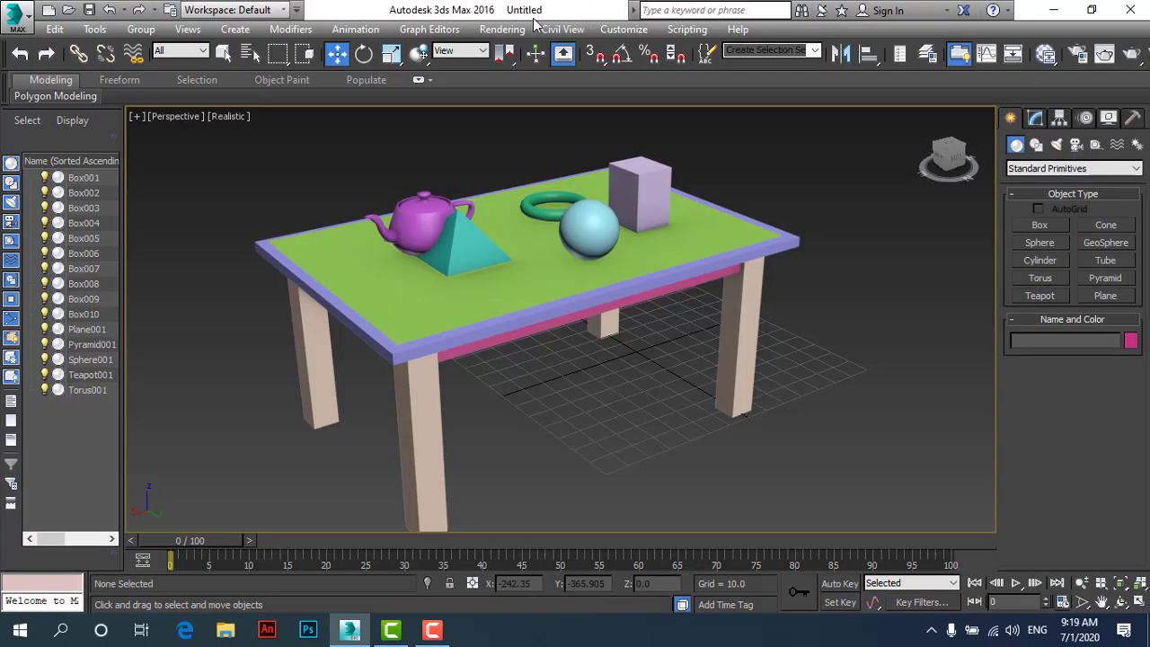
Render the perspective view, then browse Save Image locations and formats and cancel.
click(509, 32)
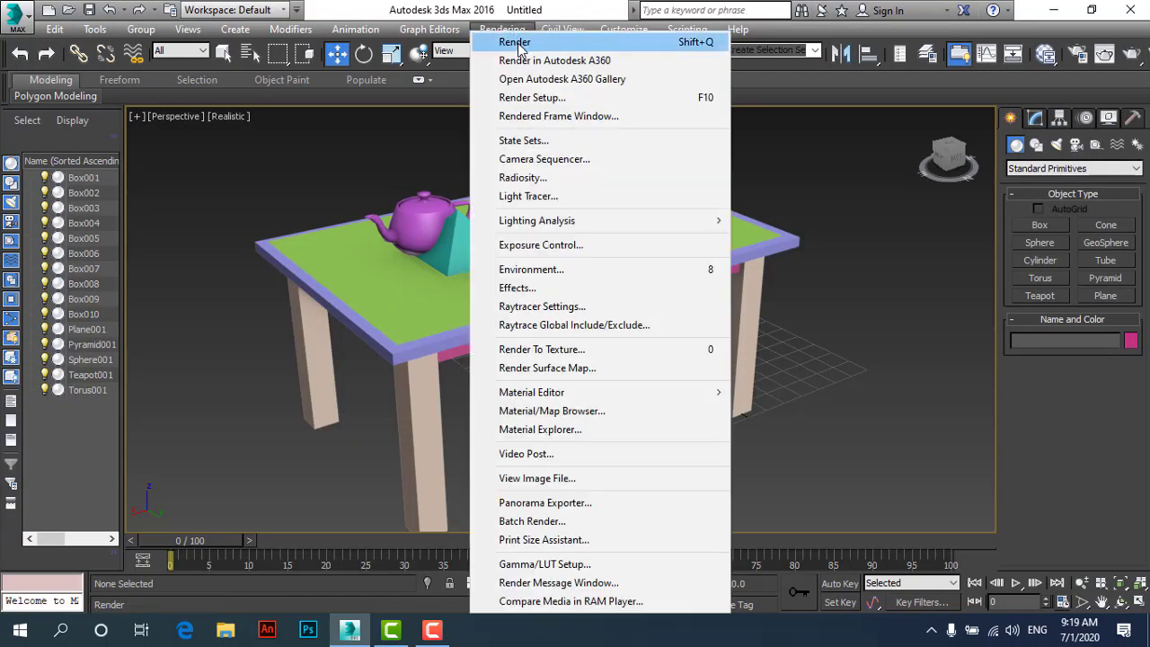
click(711, 47)
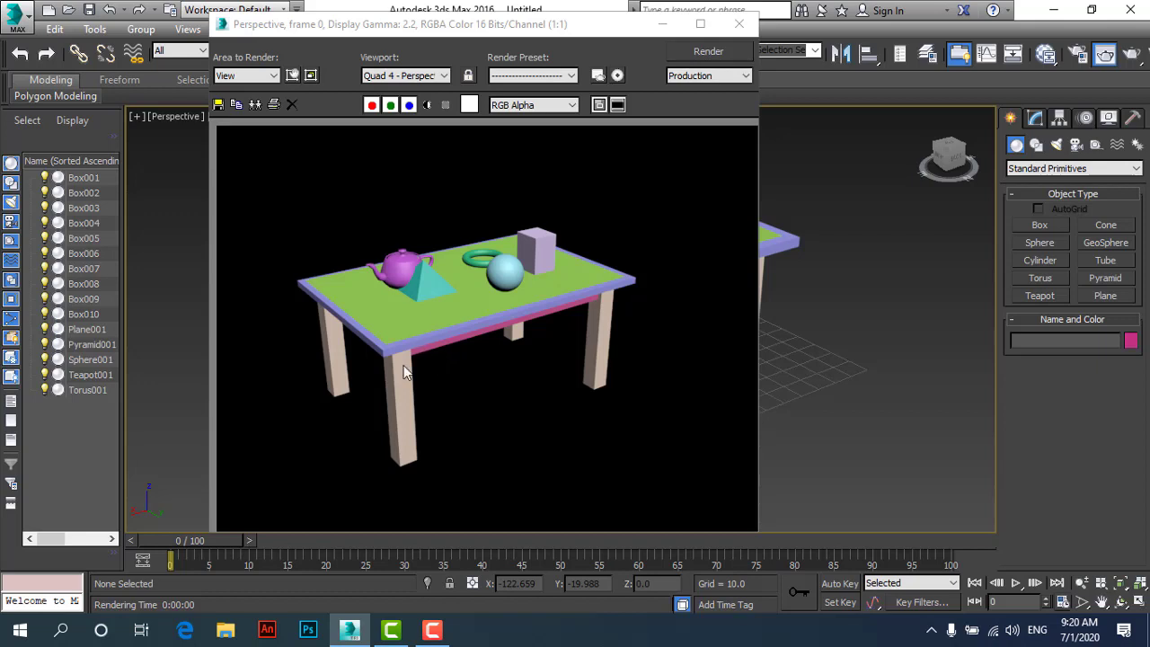
click(219, 106)
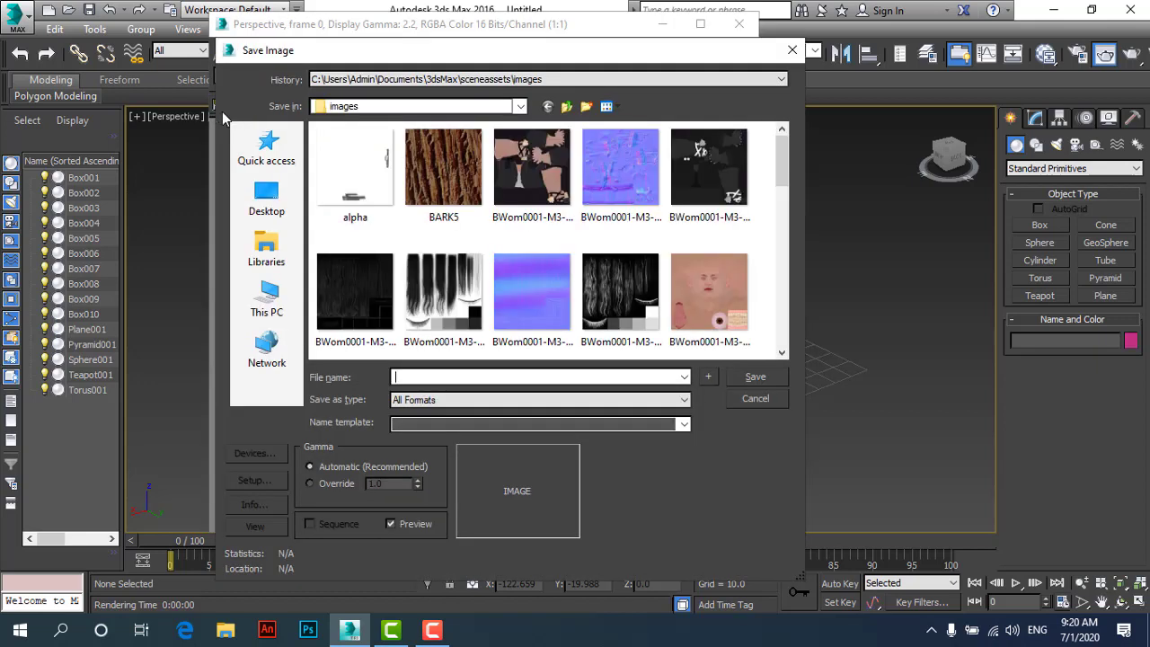
click(352, 108)
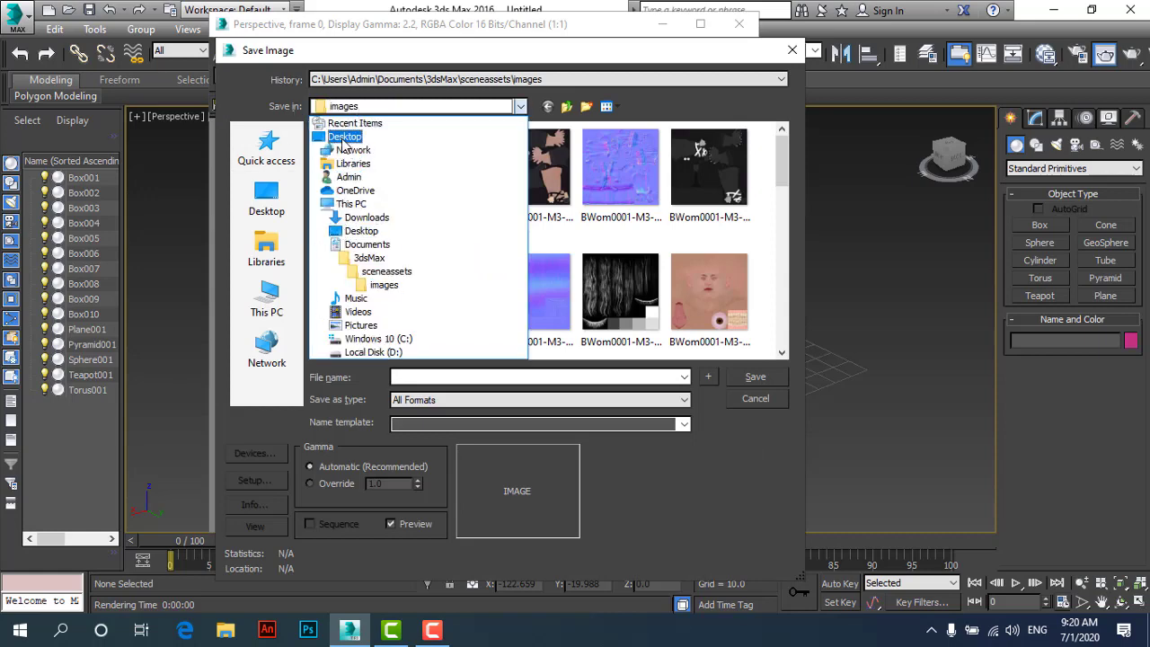
click(755, 488)
click(554, 398)
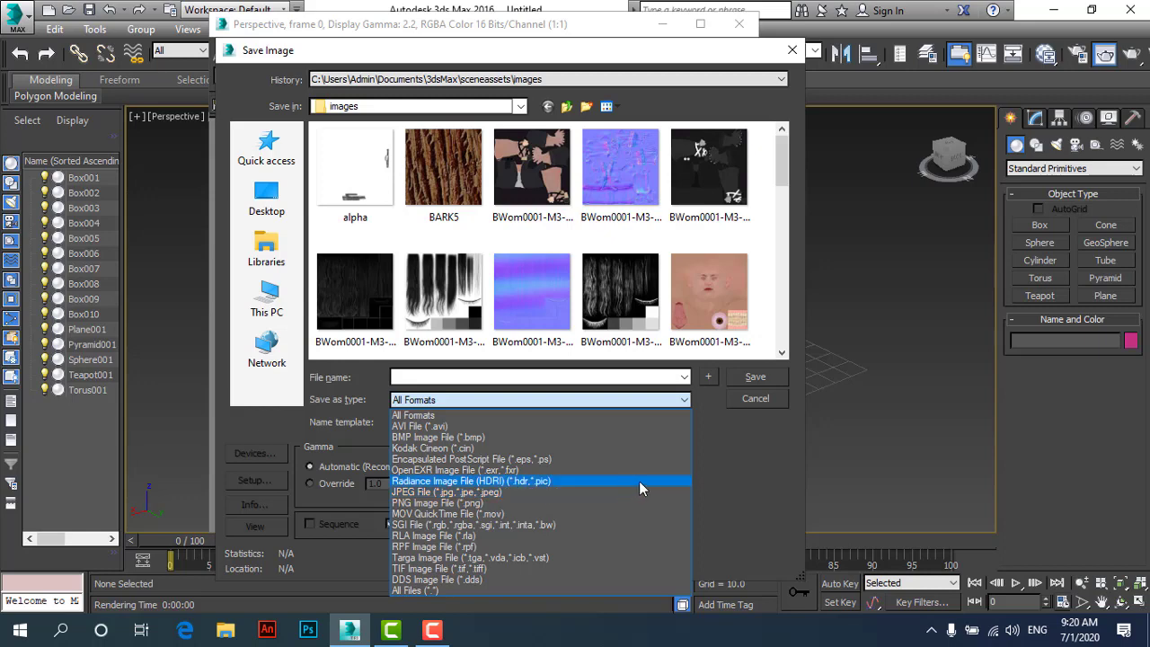
click(770, 471)
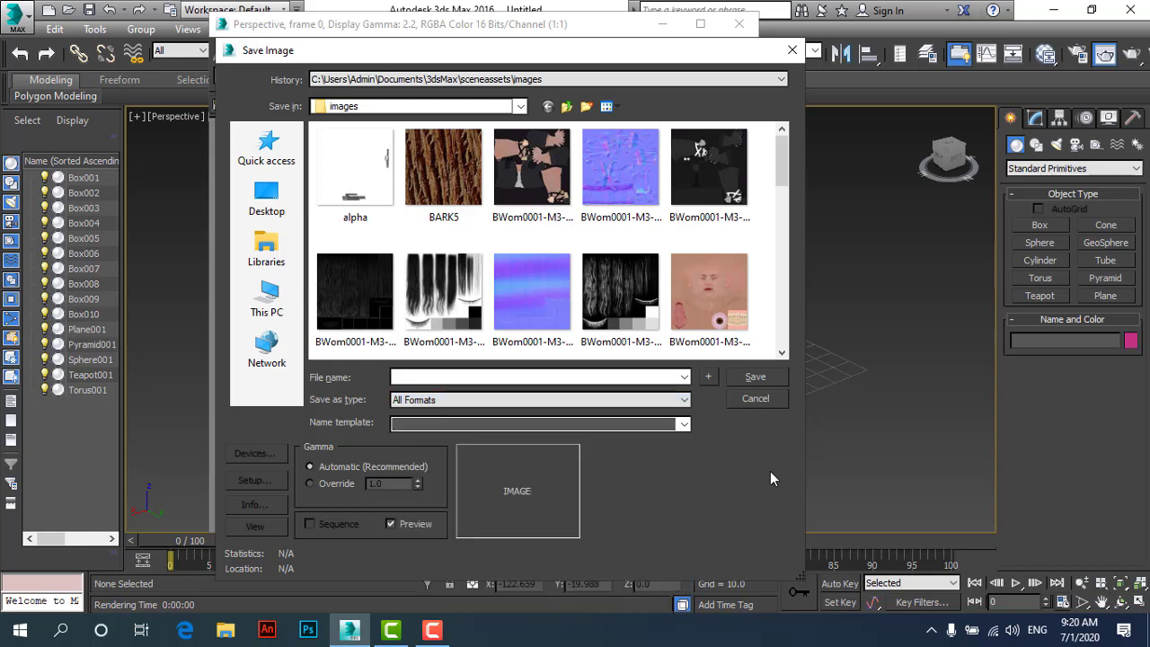
click(757, 397)
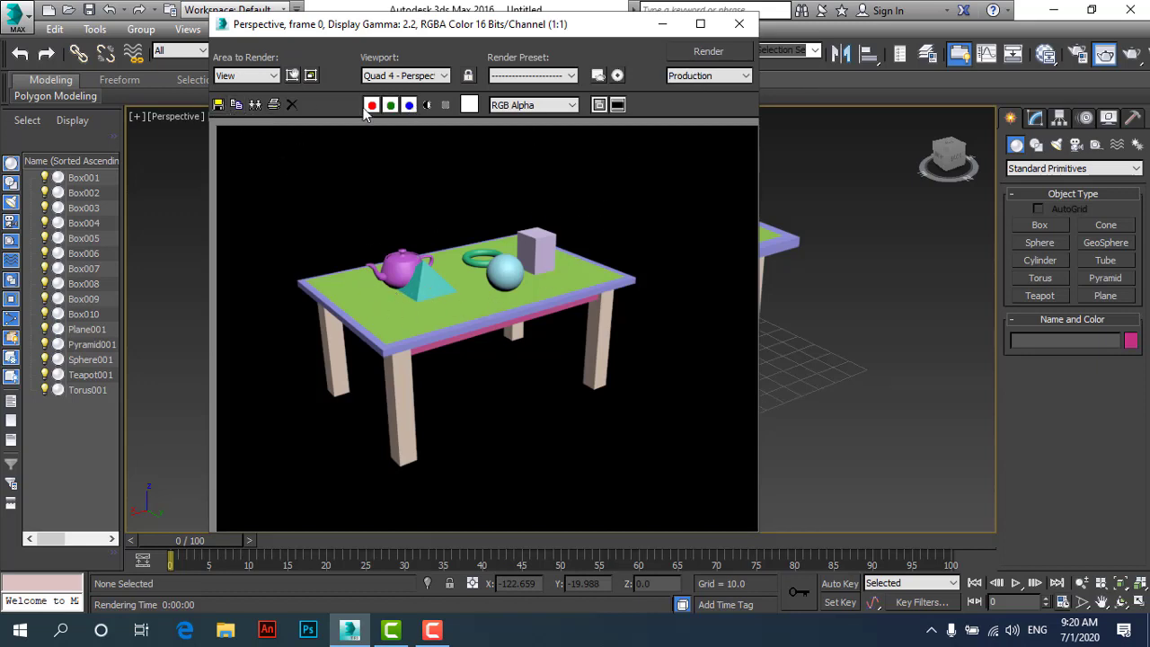
Close the frame window, orbit the perspective view slightly, and re-render it.
click(739, 24)
click(1122, 602)
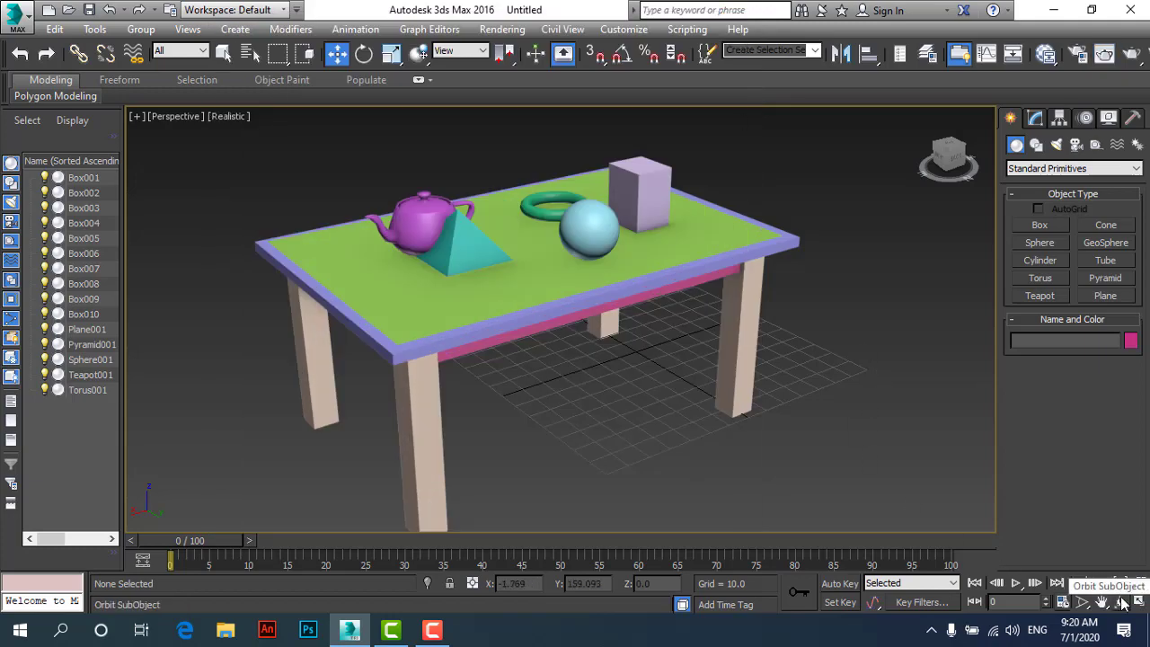
mouse_move(635, 342)
mouse_down()
mouse_move(508, 290)
mouse_move(683, 354)
mouse_move(778, 343)
mouse_move(616, 341)
mouse_move(631, 333)
mouse_up()
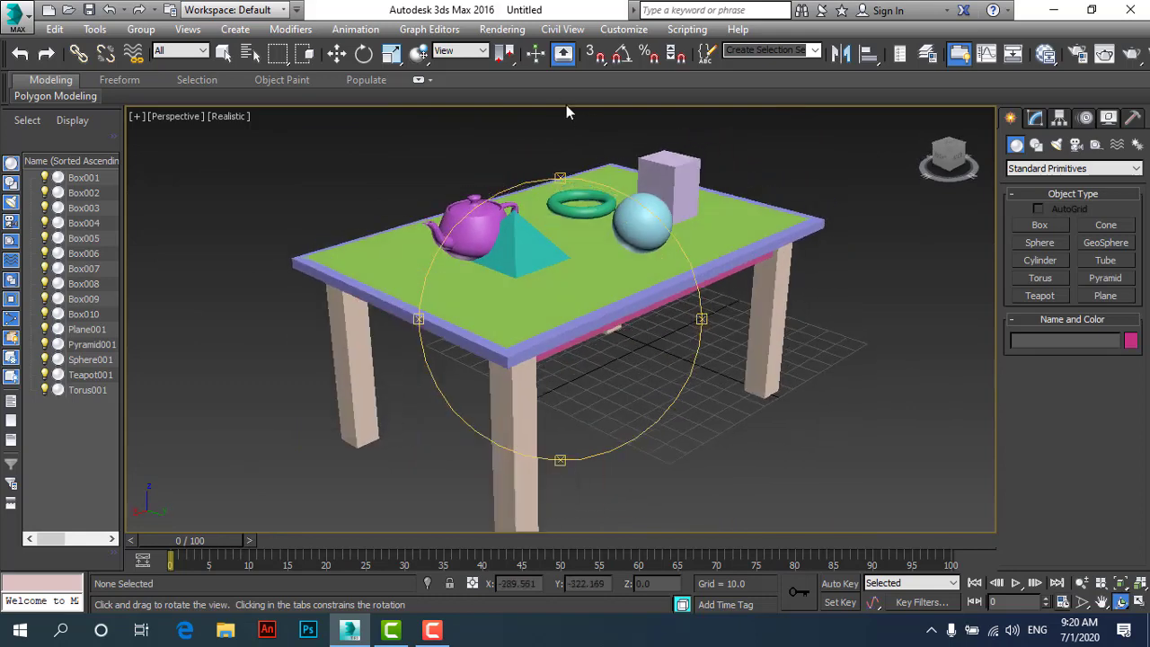
click(501, 29)
click(529, 45)
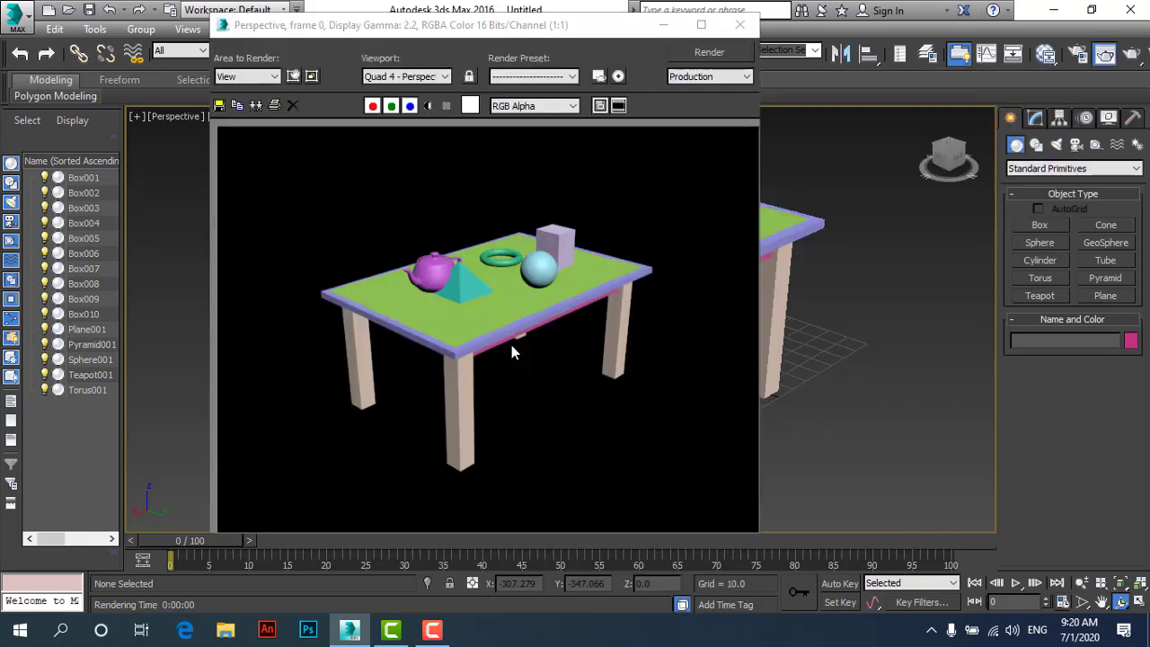
click(737, 25)
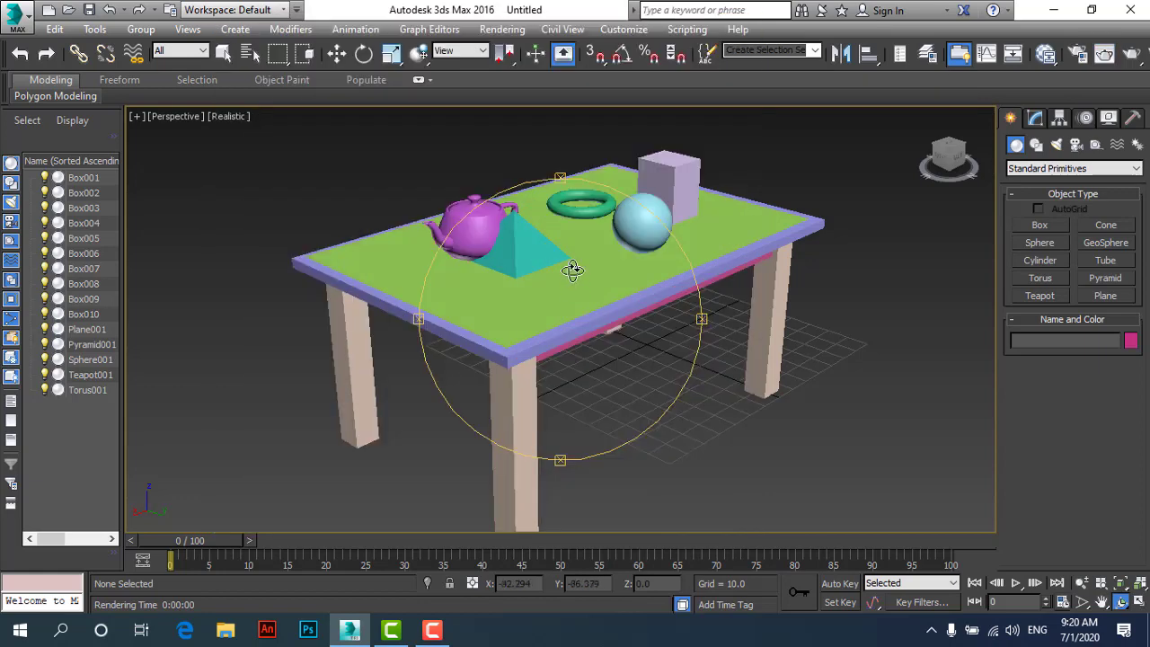
Orbit to a lower front angle and render again, then orbit to a higher view.
drag(576, 278, 560, 266)
click(519, 32)
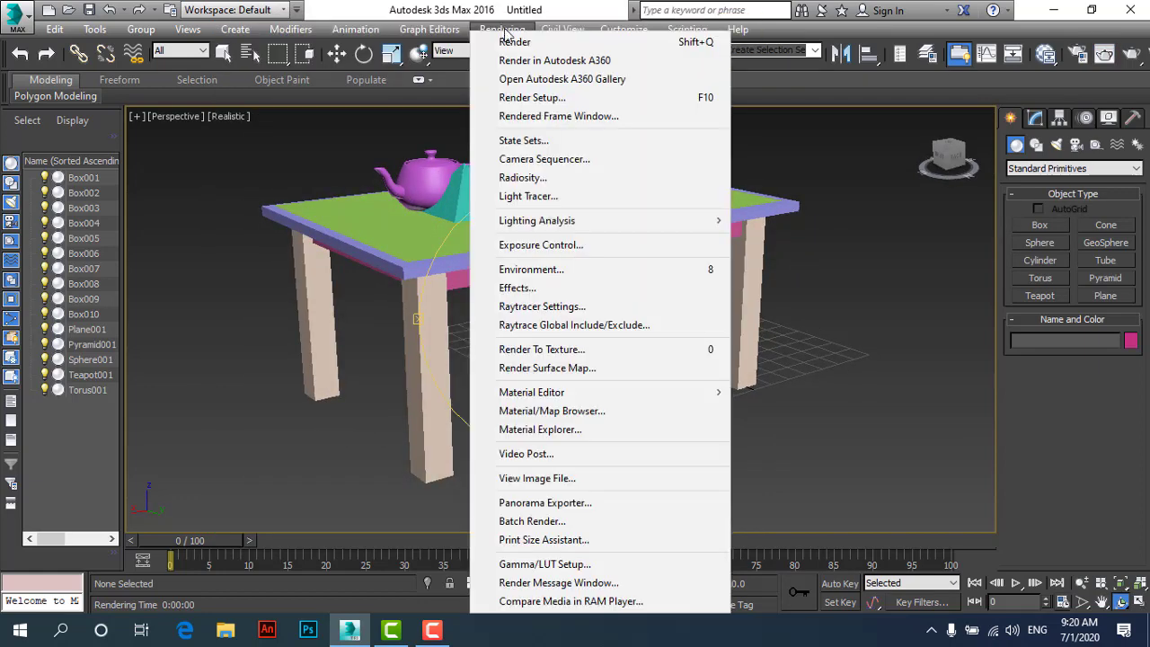
click(525, 43)
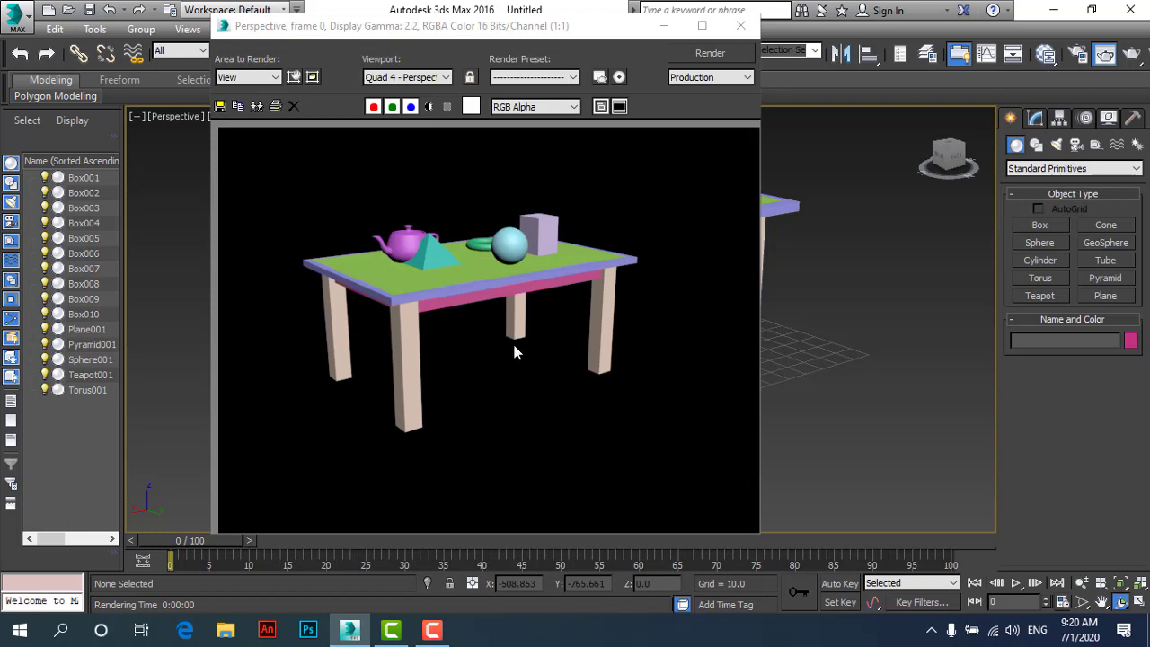
click(742, 27)
mouse_move(539, 326)
mouse_down()
mouse_move(539, 289)
mouse_move(548, 312)
mouse_up()
click(337, 53)
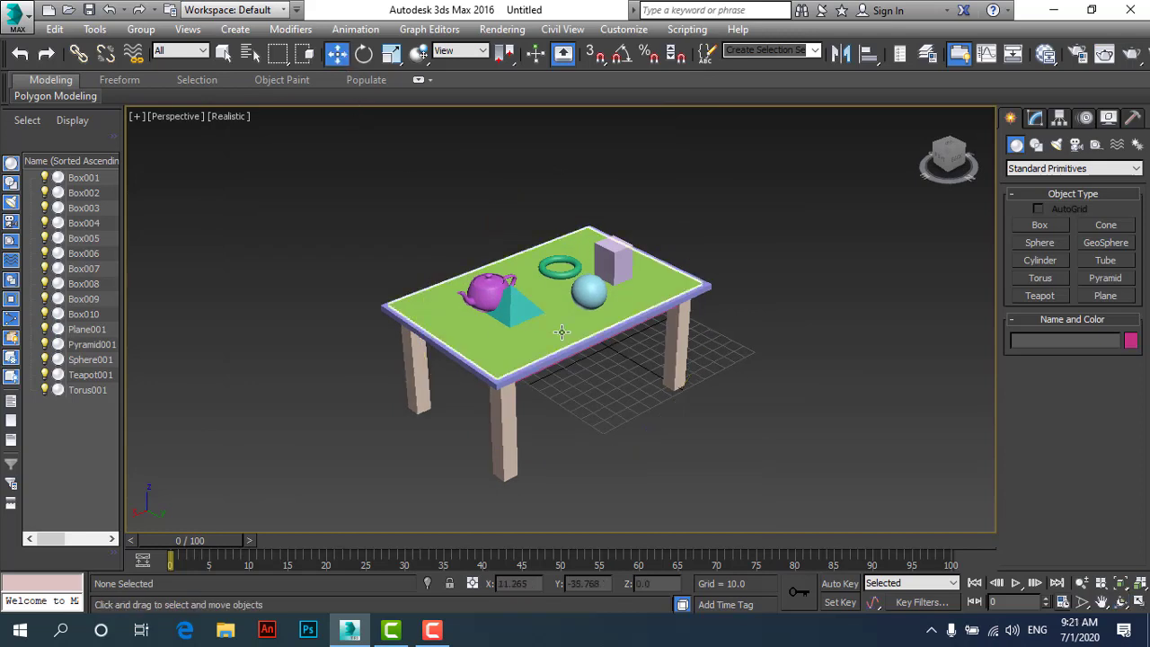
scroll(562, 332, up, 3)
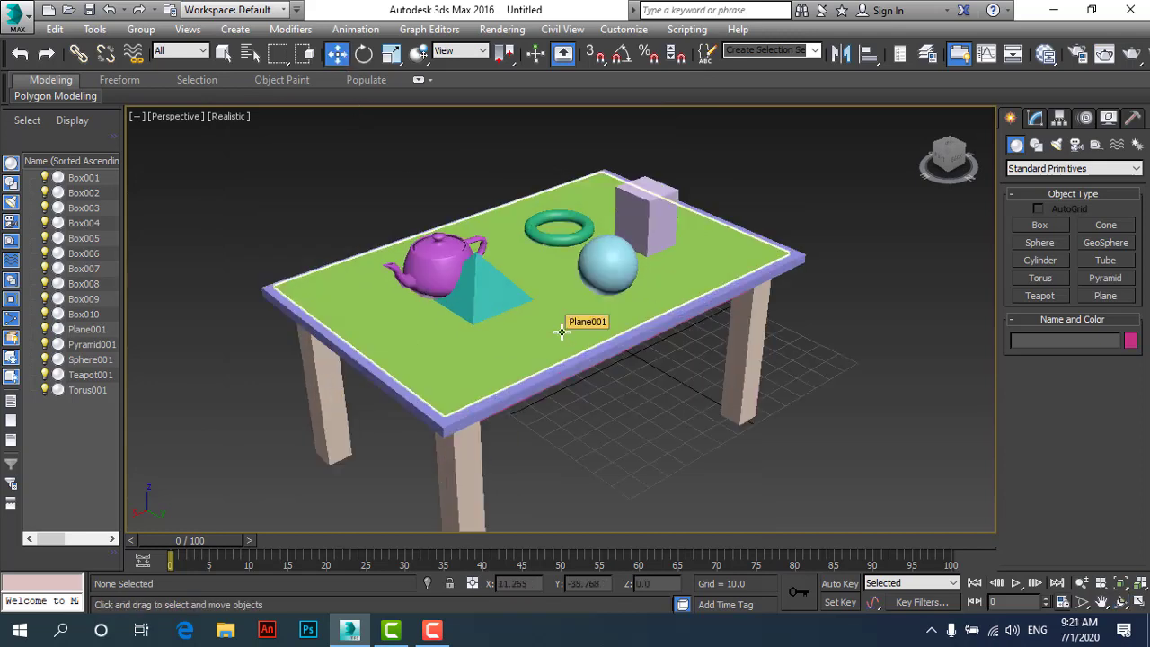
click(1102, 601)
drag(668, 392, 685, 364)
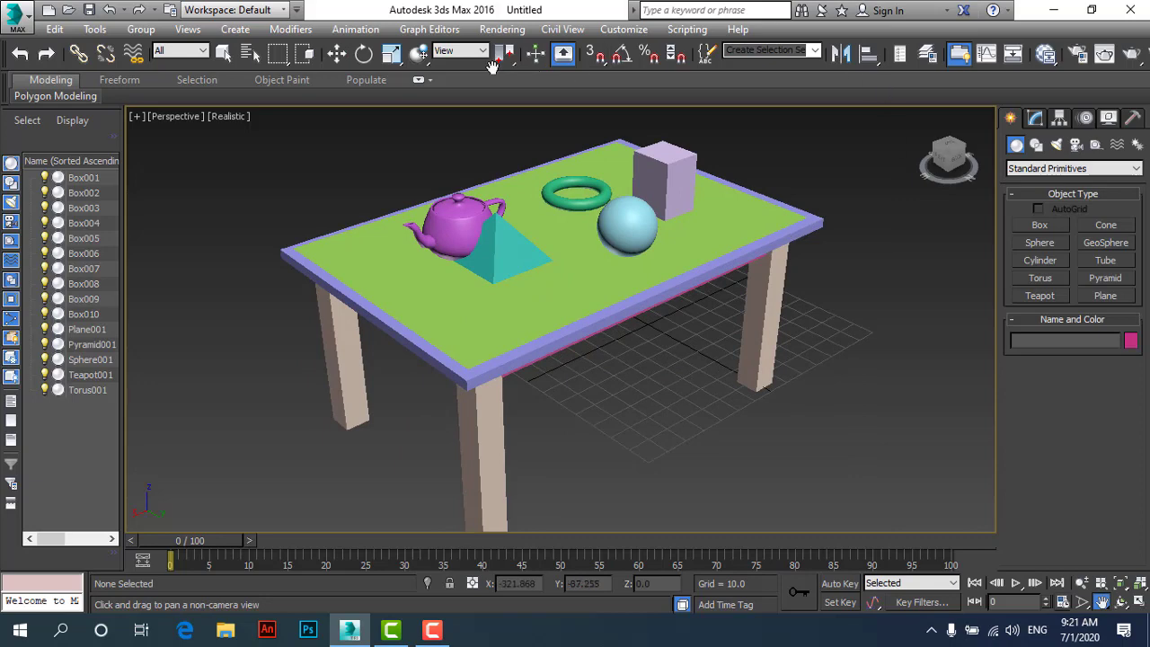
click(337, 53)
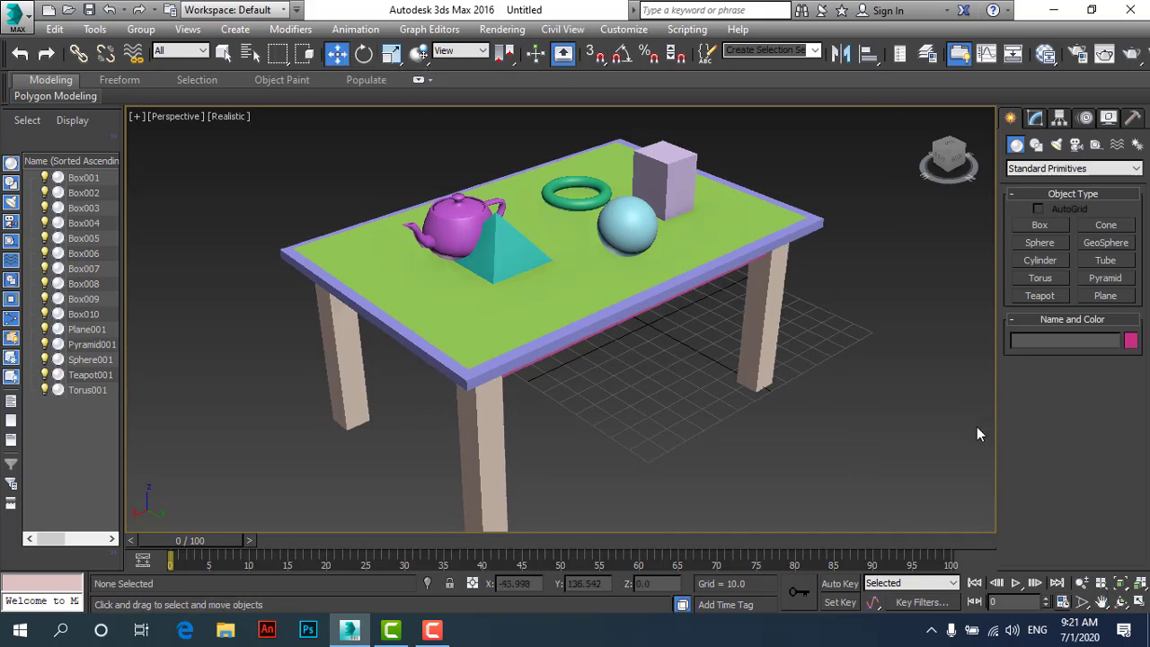
click(1043, 227)
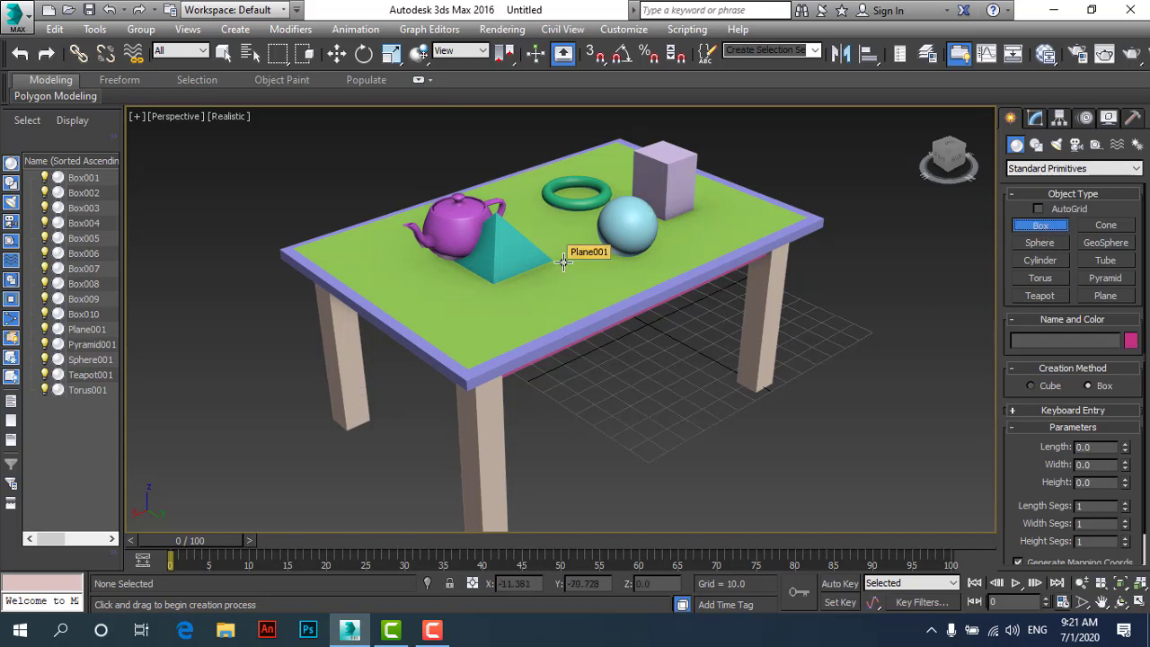
click(338, 55)
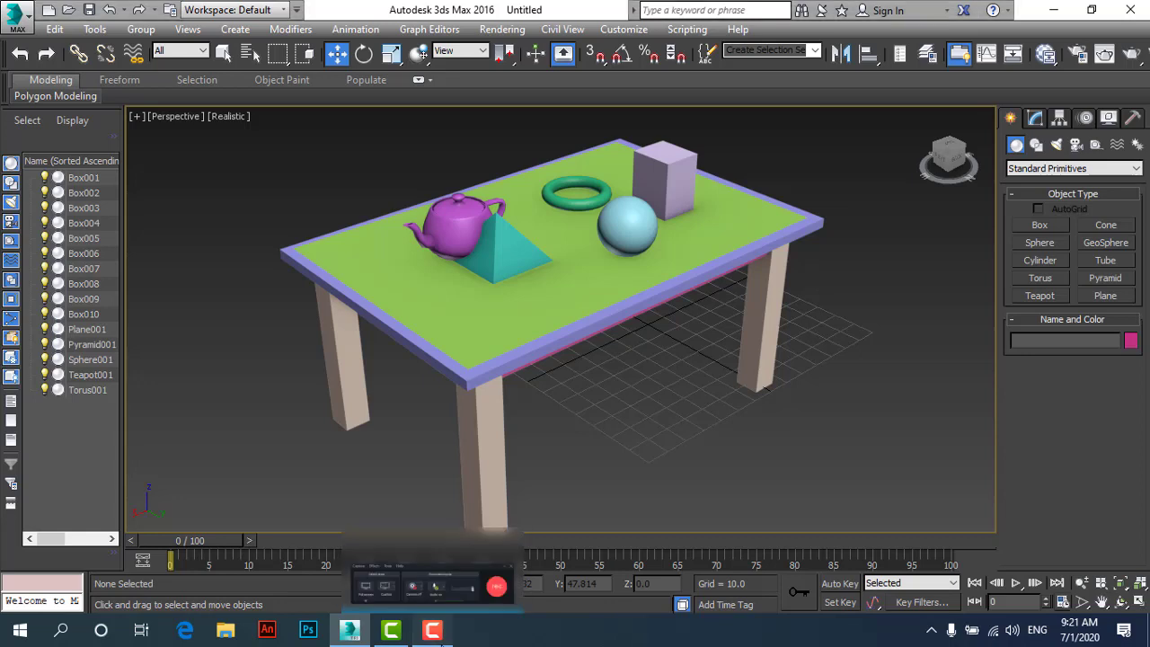
click(432, 630)
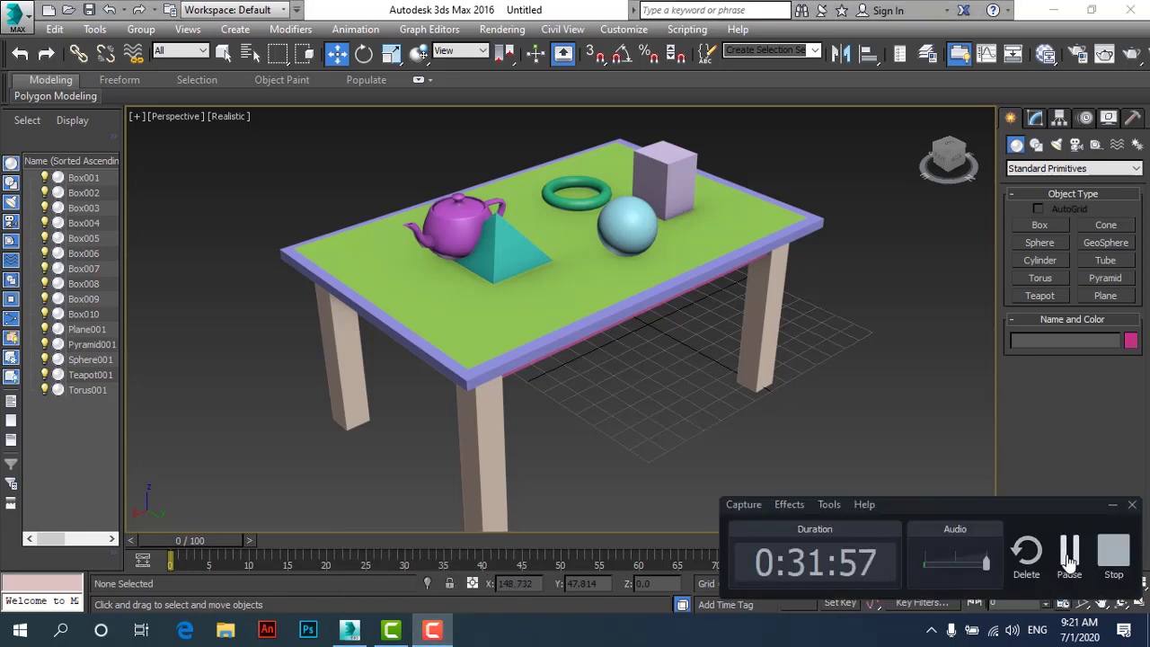